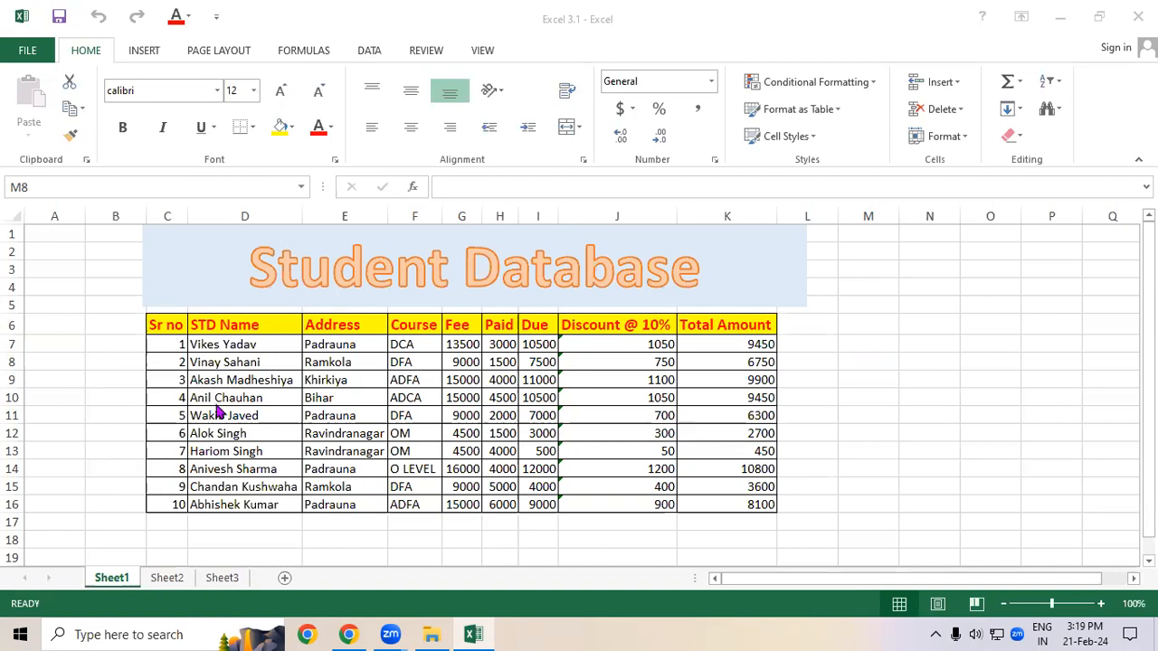
# Step: Browse the workbook's sheets and the student database table on Sheet1
pyautogui.moveTo(179, 344); pyautogui.dragTo(235, 415)
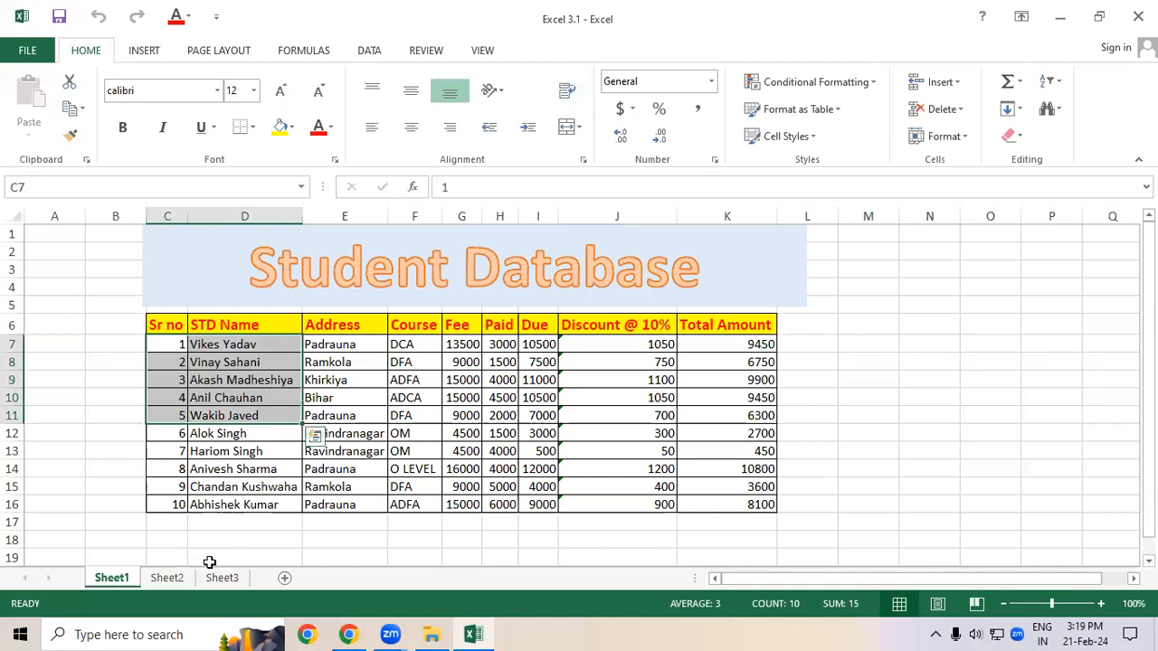
pyautogui.click(181, 579)
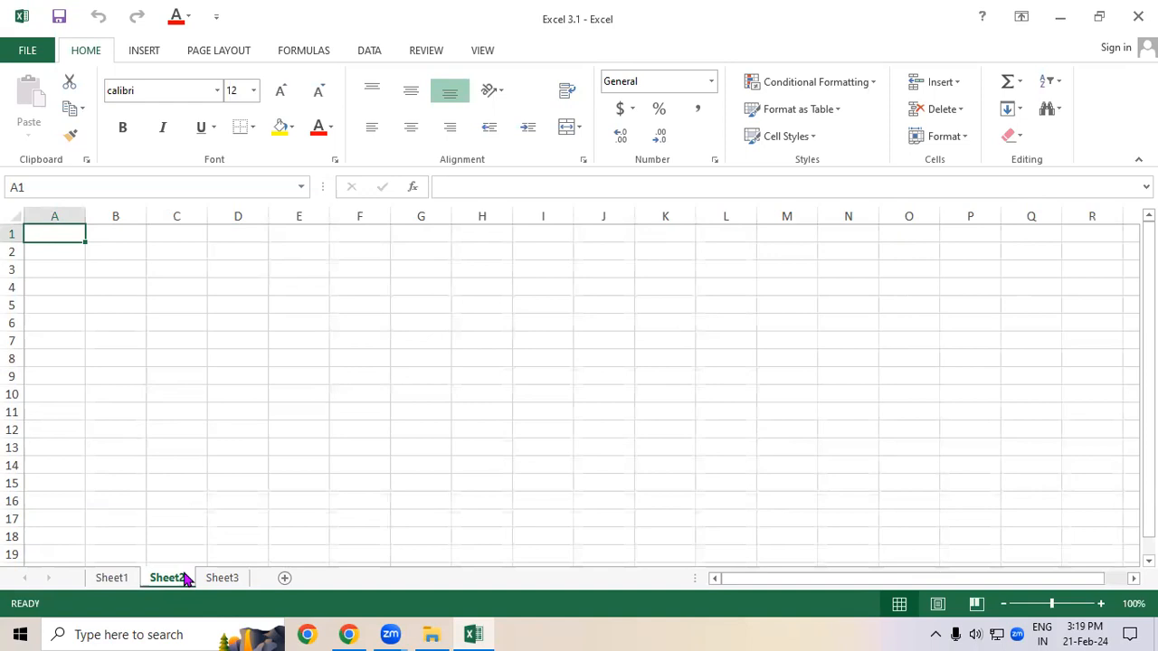
pyautogui.click(113, 578)
pyautogui.click(354, 427)
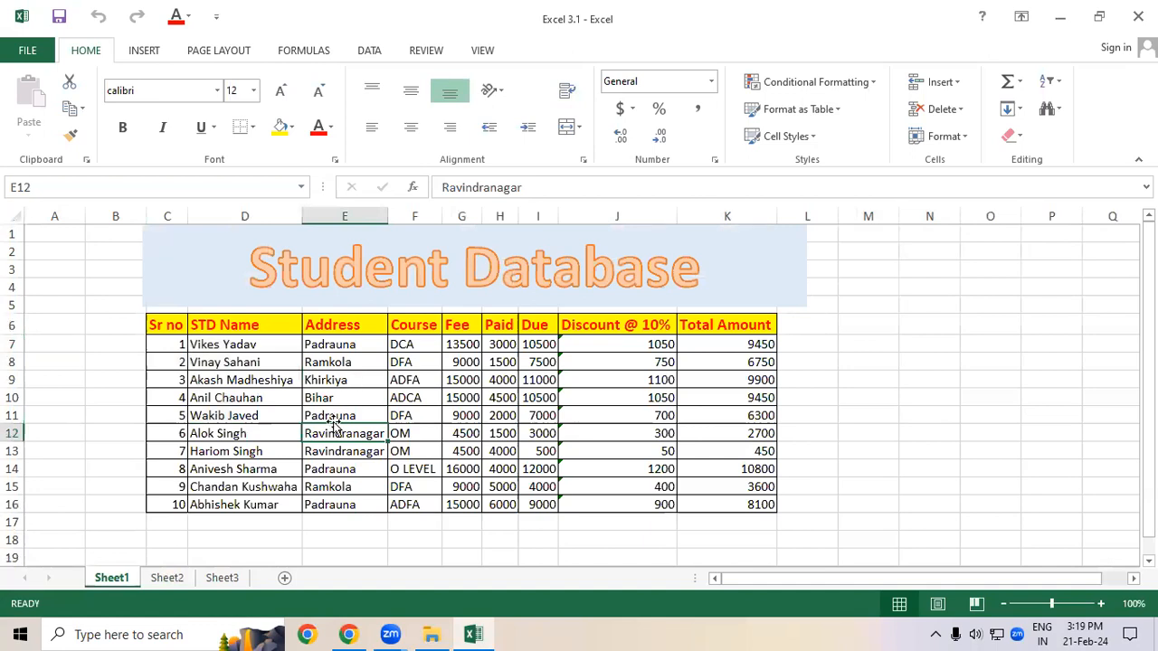
pyautogui.click(179, 580)
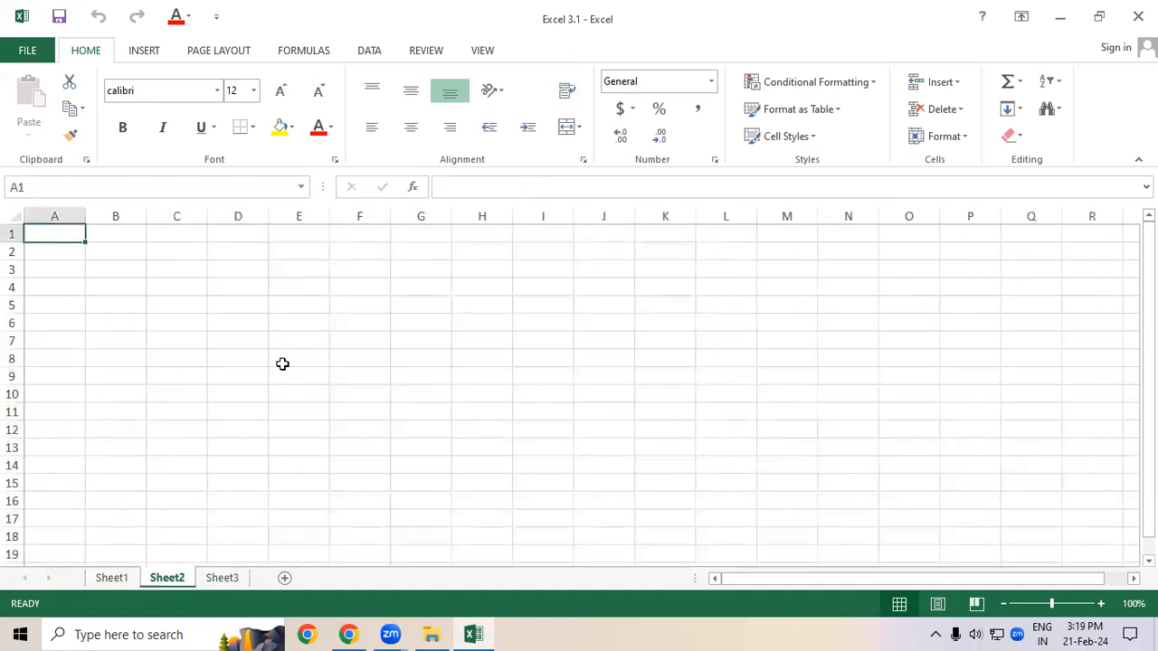
pyautogui.click(214, 584)
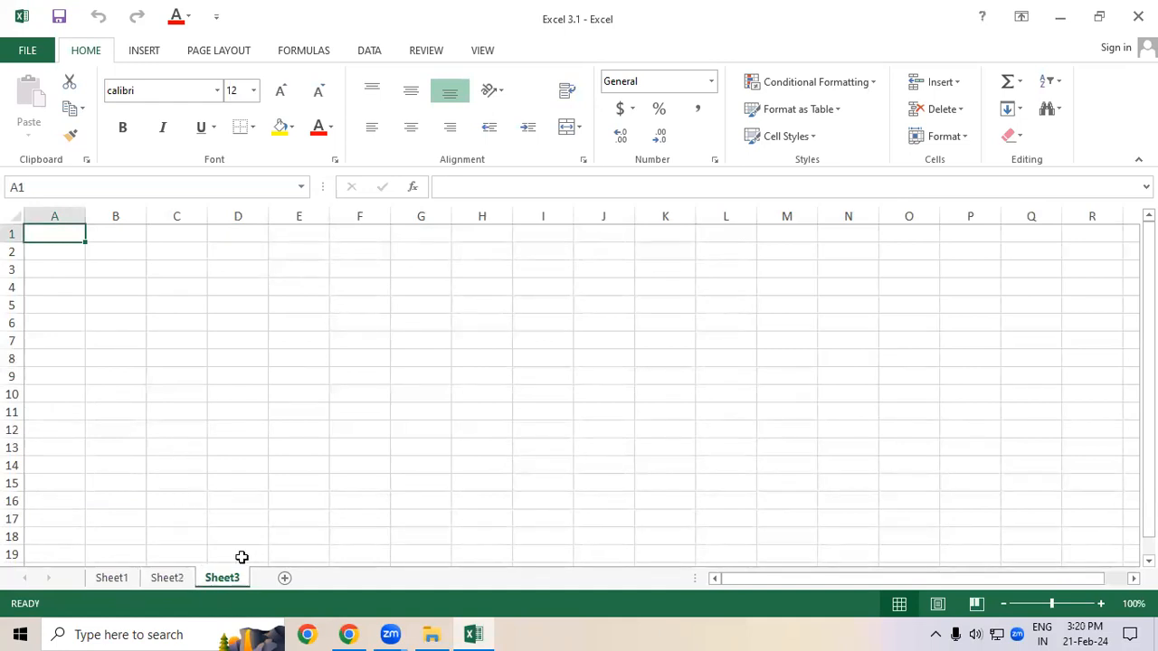
pyautogui.click(132, 580)
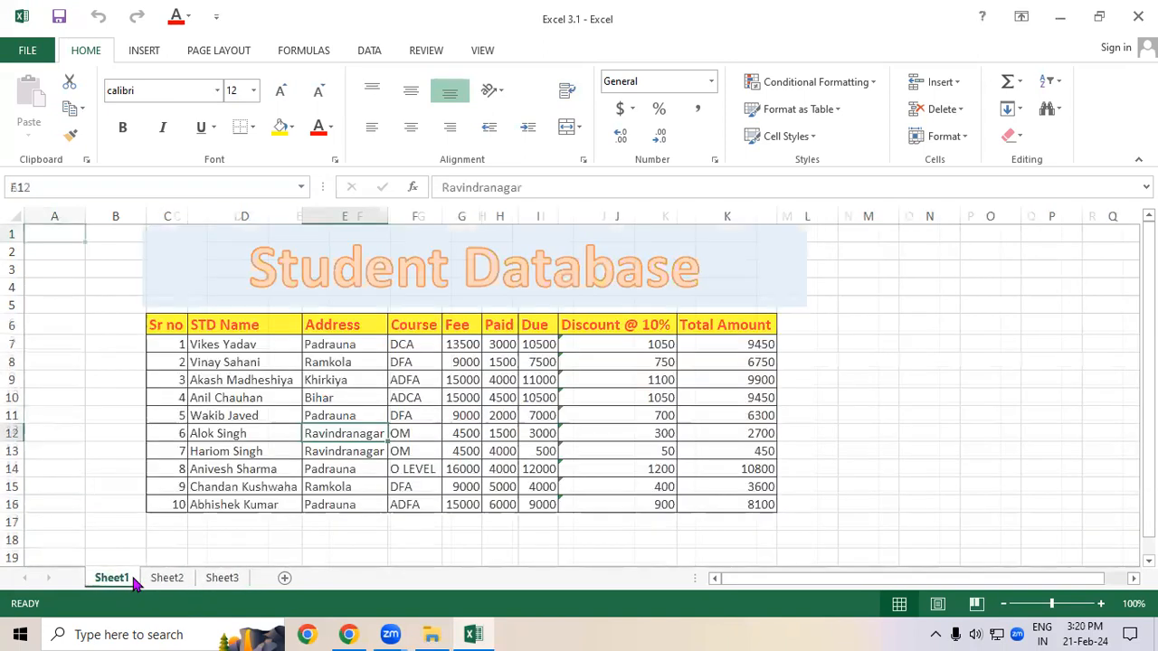
# Step: Rename Sheet1 as Student Database
pyautogui.rightClick(133, 582)
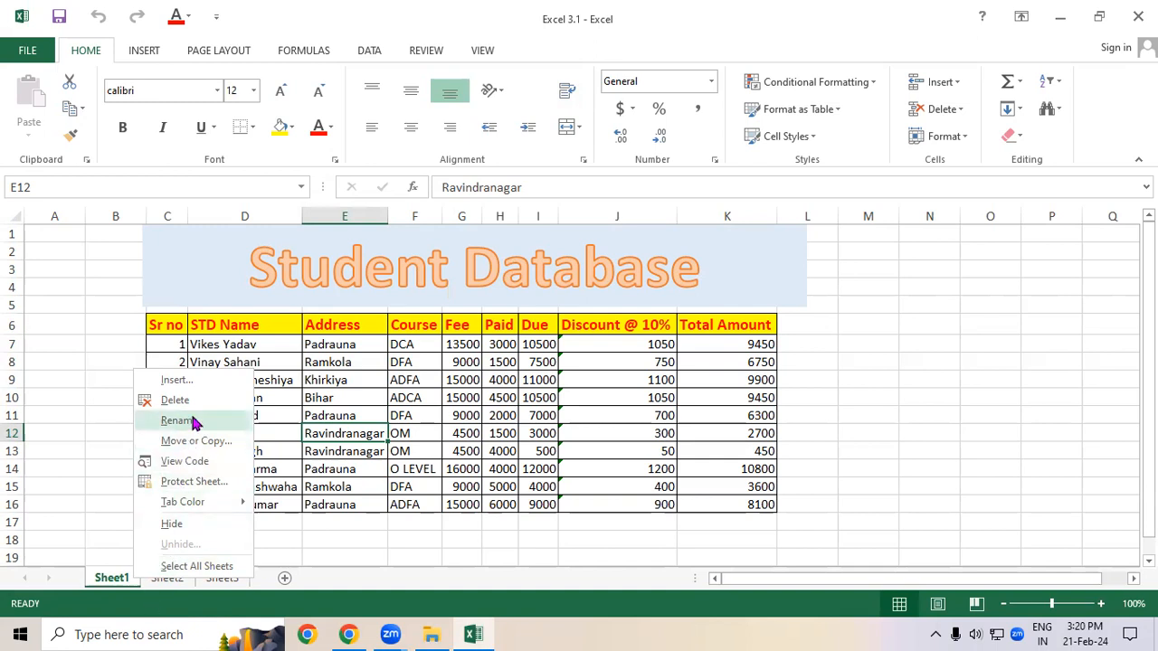
pyautogui.click(379, 404)
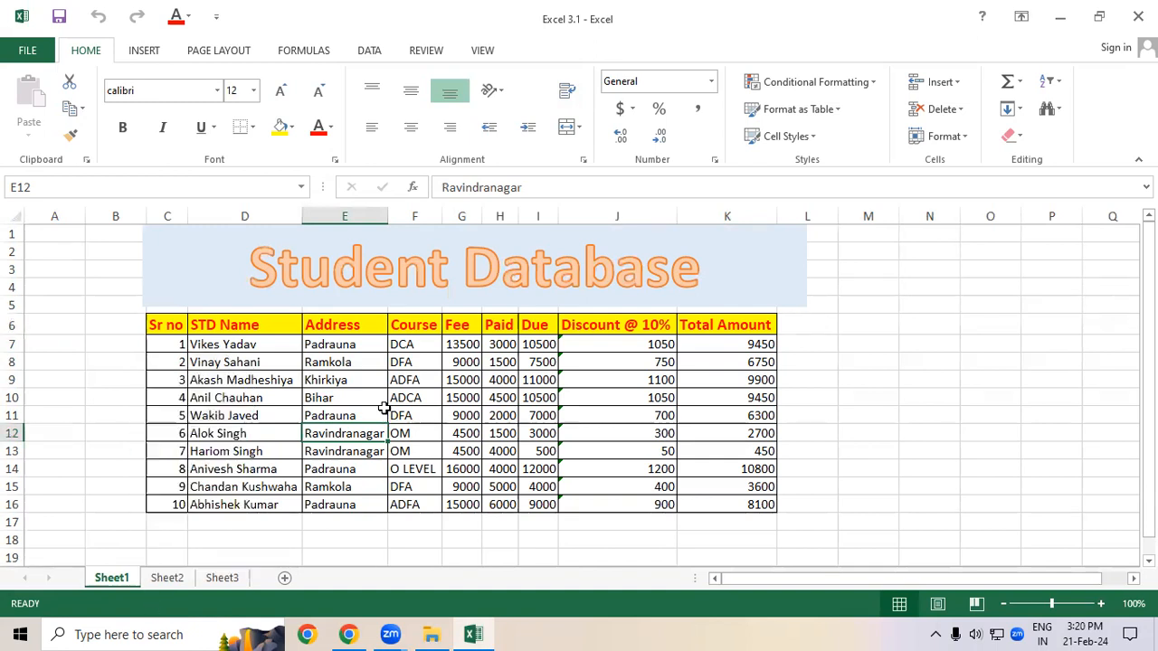
pyautogui.doubleClick(128, 581)
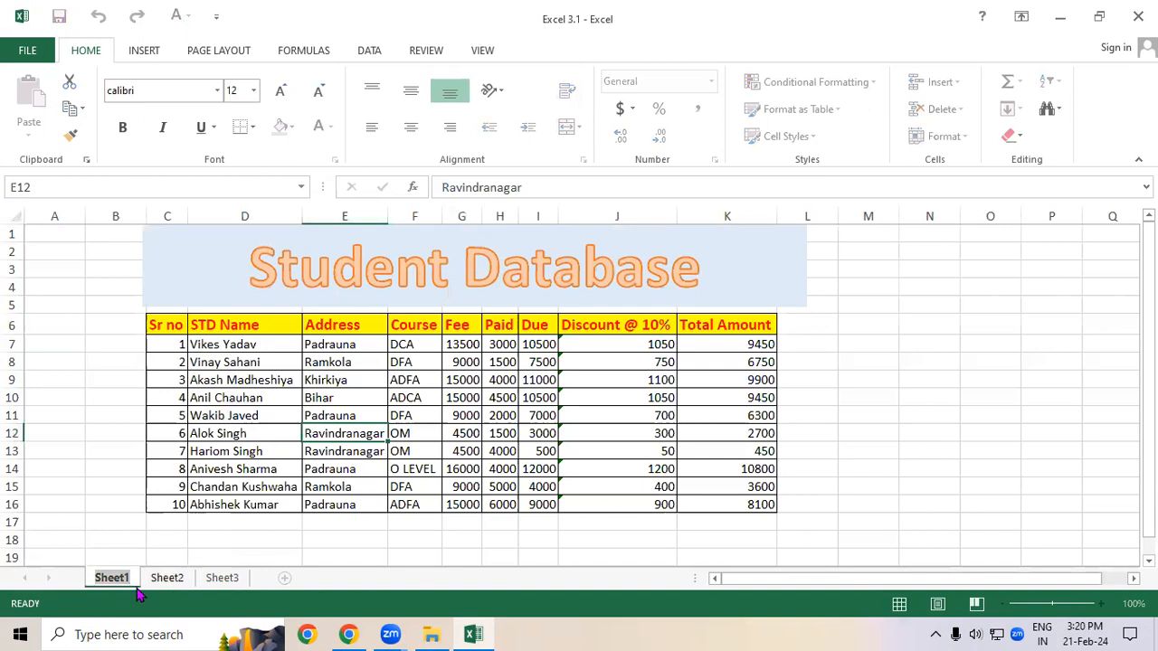
pyautogui.press('BackSpace')
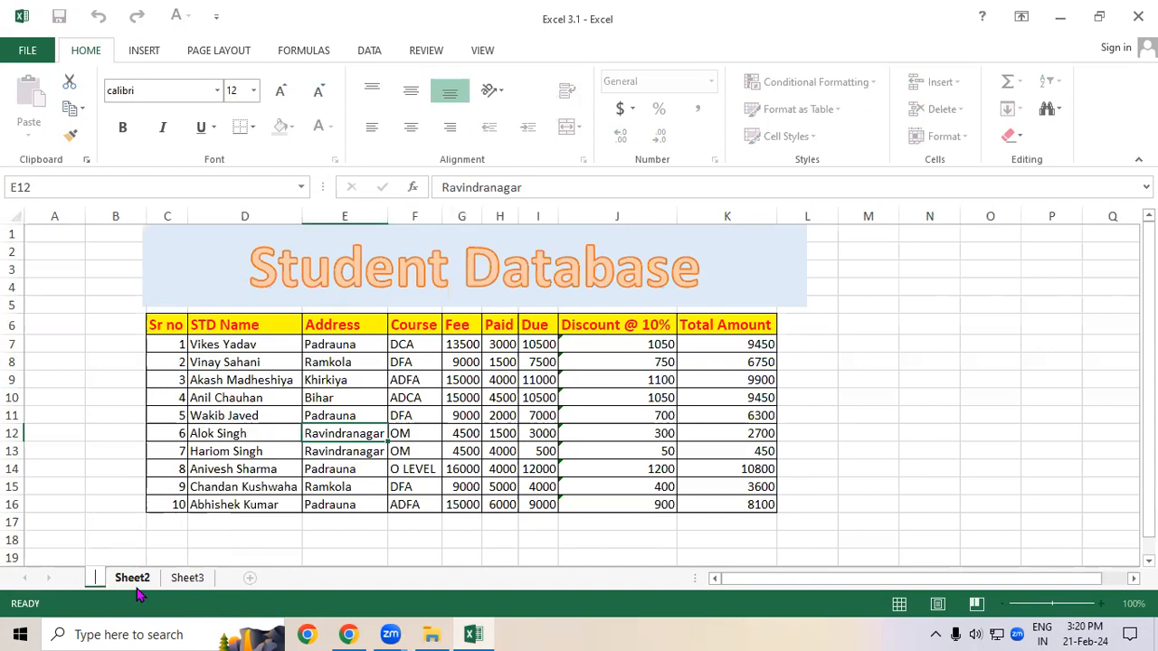
pyautogui.write('St')
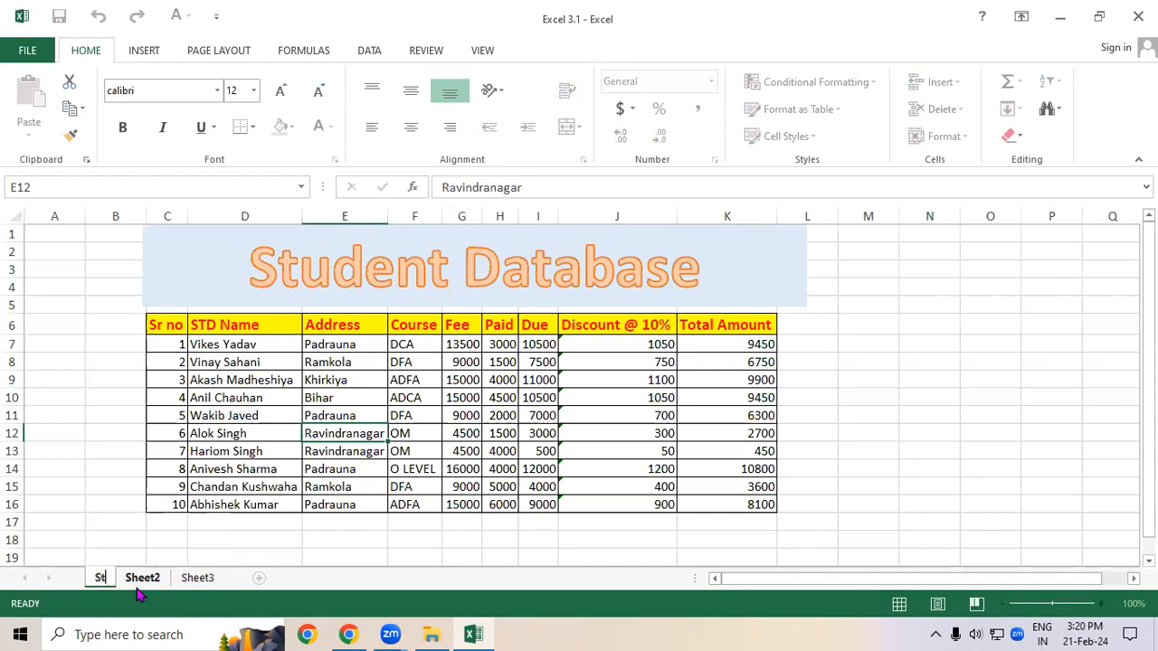
pyautogui.write('udent')
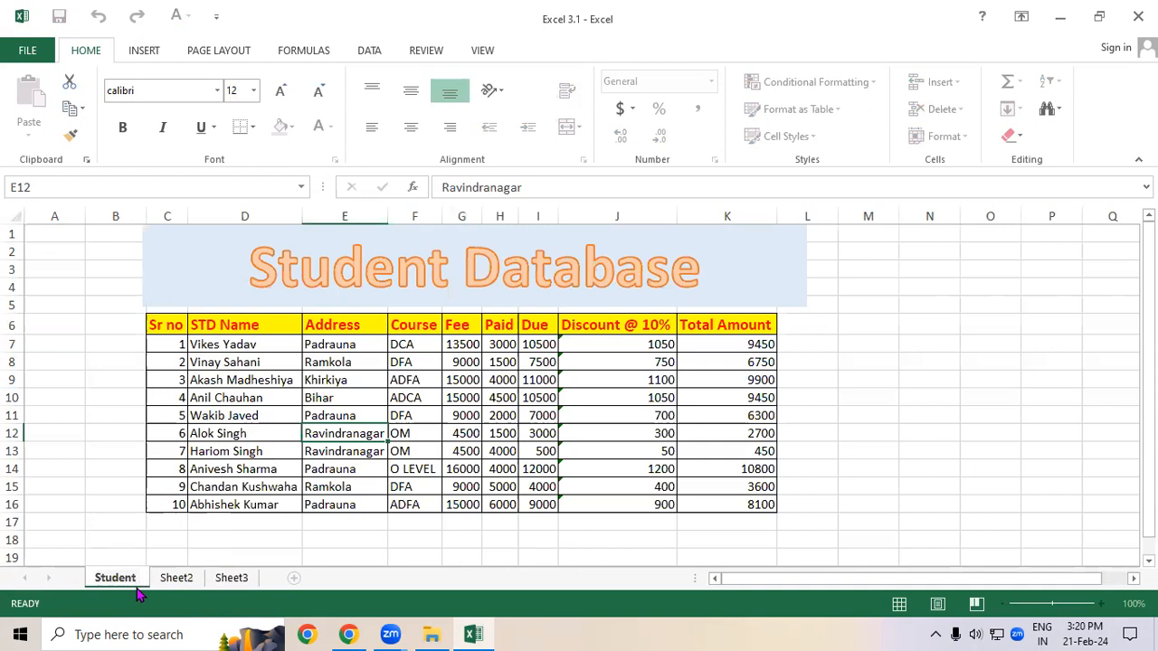
pyautogui.write(' Database')
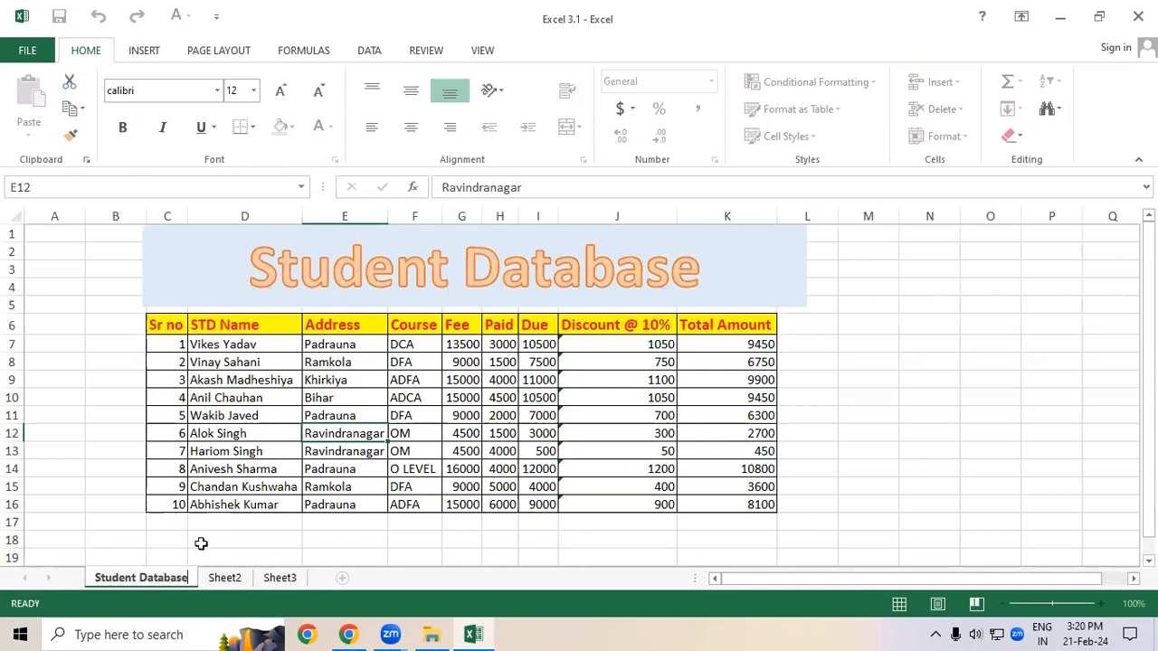
pyautogui.click(201, 543)
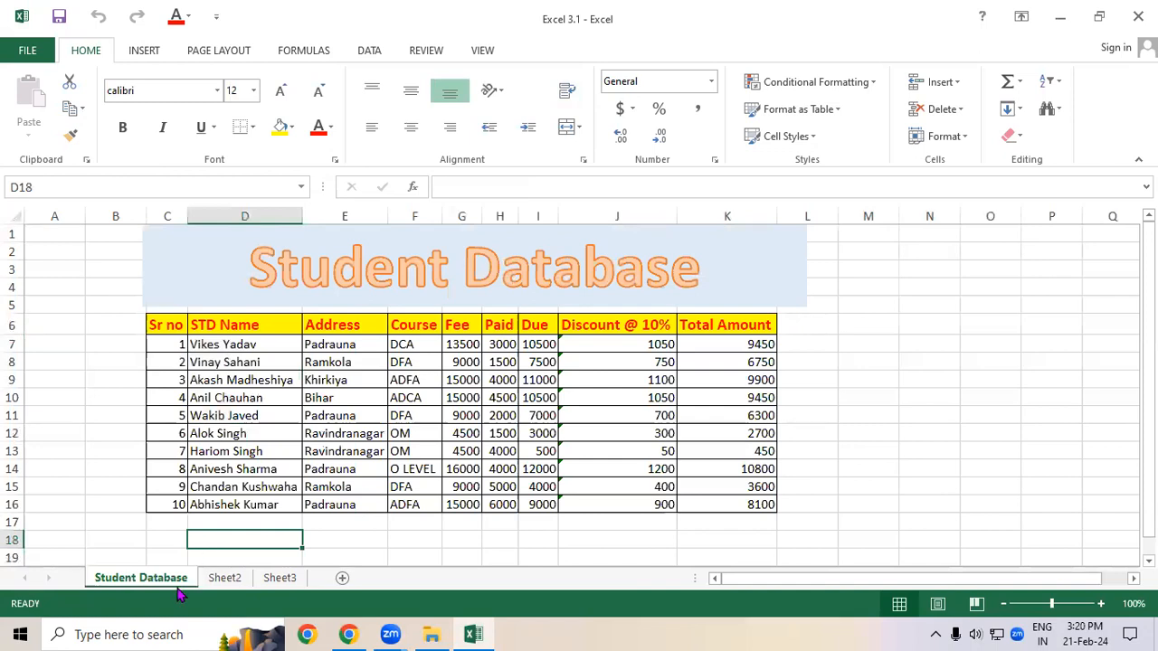
# Step: On Sheet2, merge and centre cells D1 to N5
pyautogui.click(233, 582)
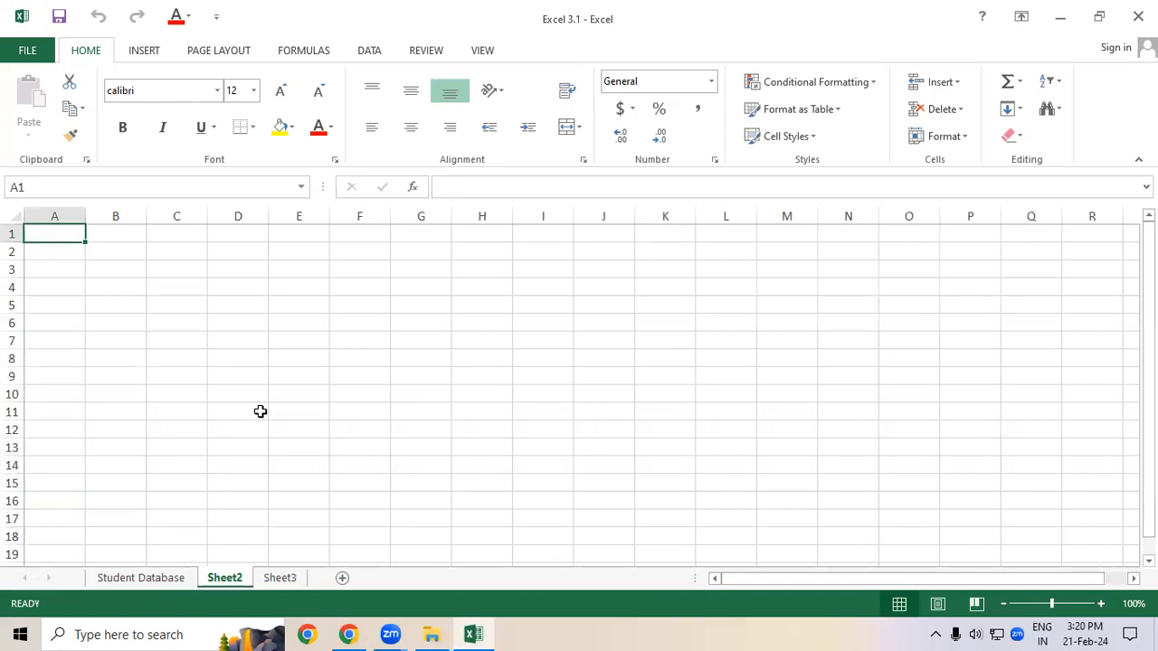
pyautogui.moveTo(265, 236); pyautogui.dragTo(827, 284)
pyautogui.click(567, 133)
pyautogui.click(579, 153)
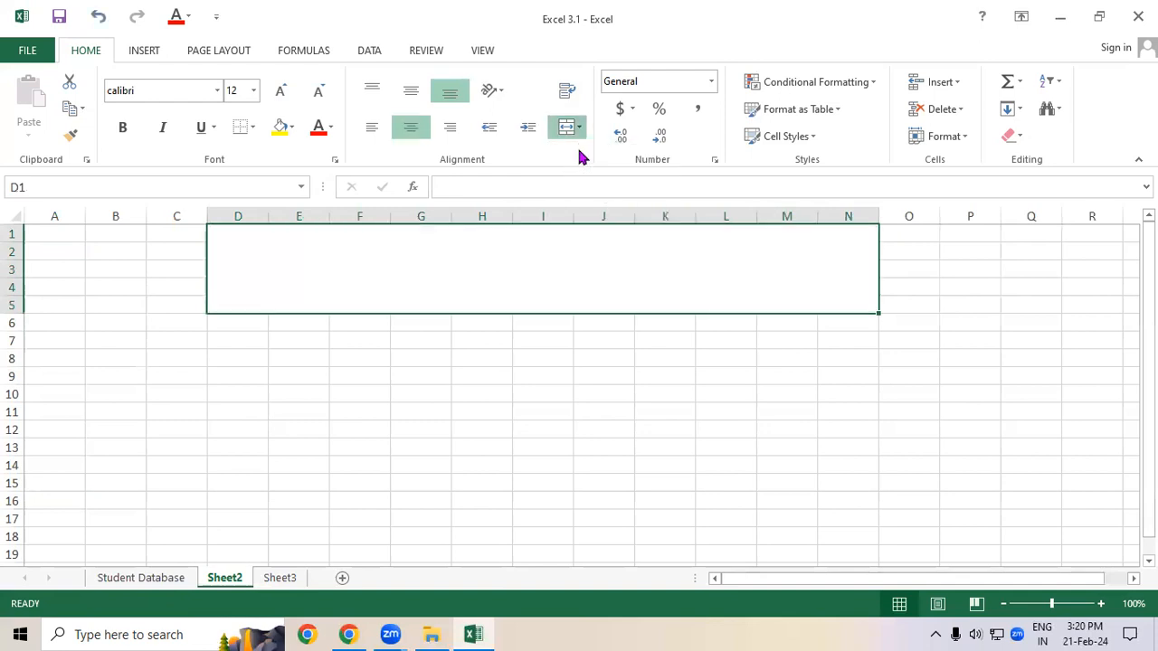
# Step: Enter the title Student Marksheet in the merged cell
pyautogui.click(553, 465)
pyautogui.click(461, 288)
pyautogui.write('St')
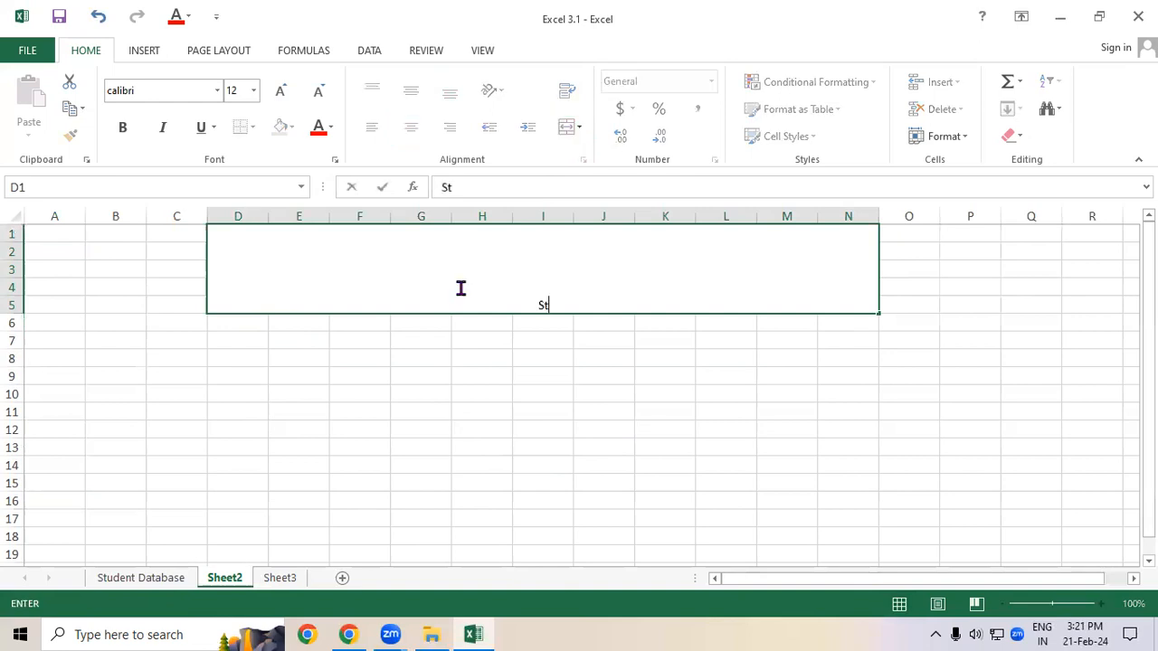
pyautogui.write('udent')
pyautogui.write('Mak')
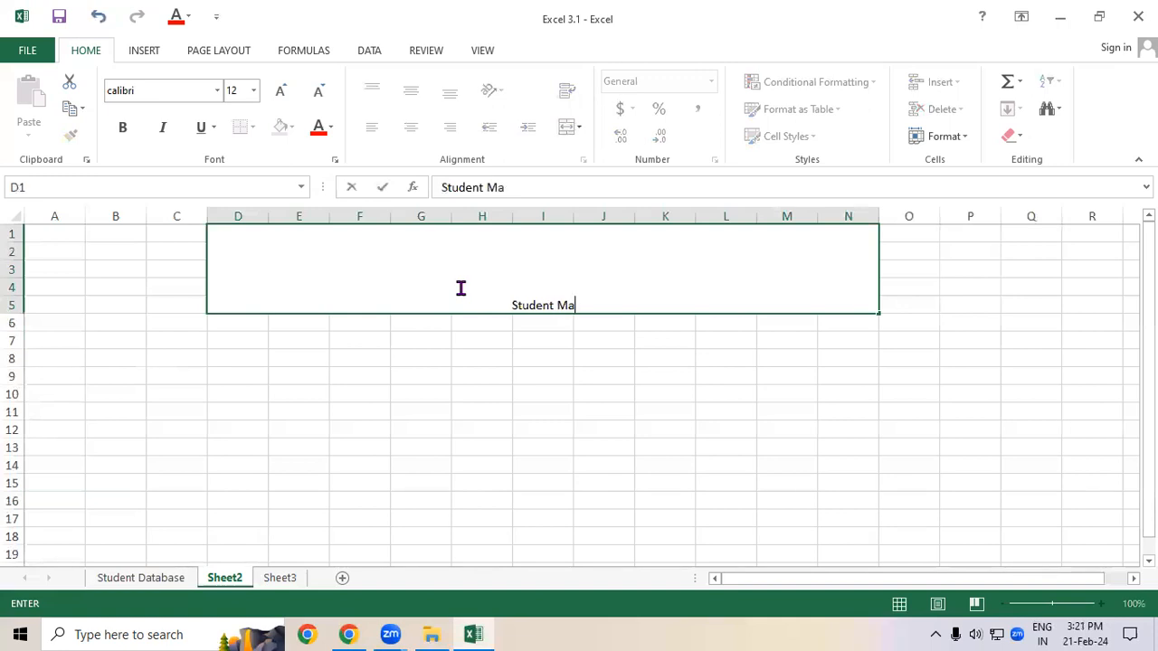
pyautogui.press('BackSpace')
pyautogui.write('rksheet')
pyautogui.press('Return')
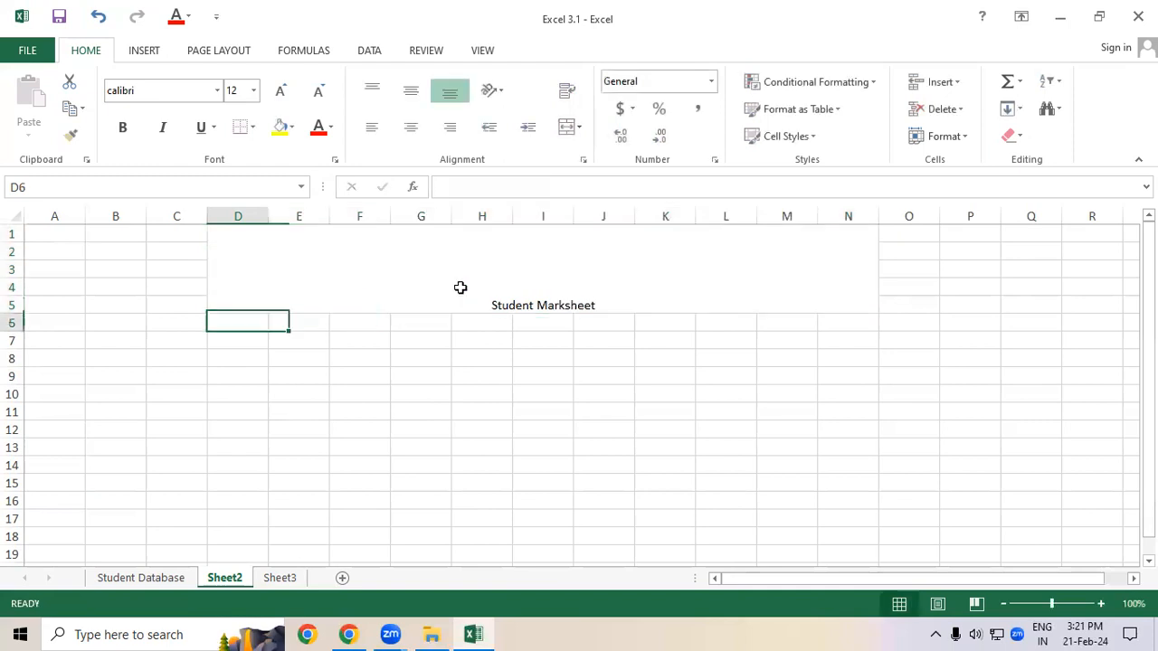
# Step: Enlarge the title to 48 pt, centre it vertically and make it bold
pyautogui.click(460, 288)
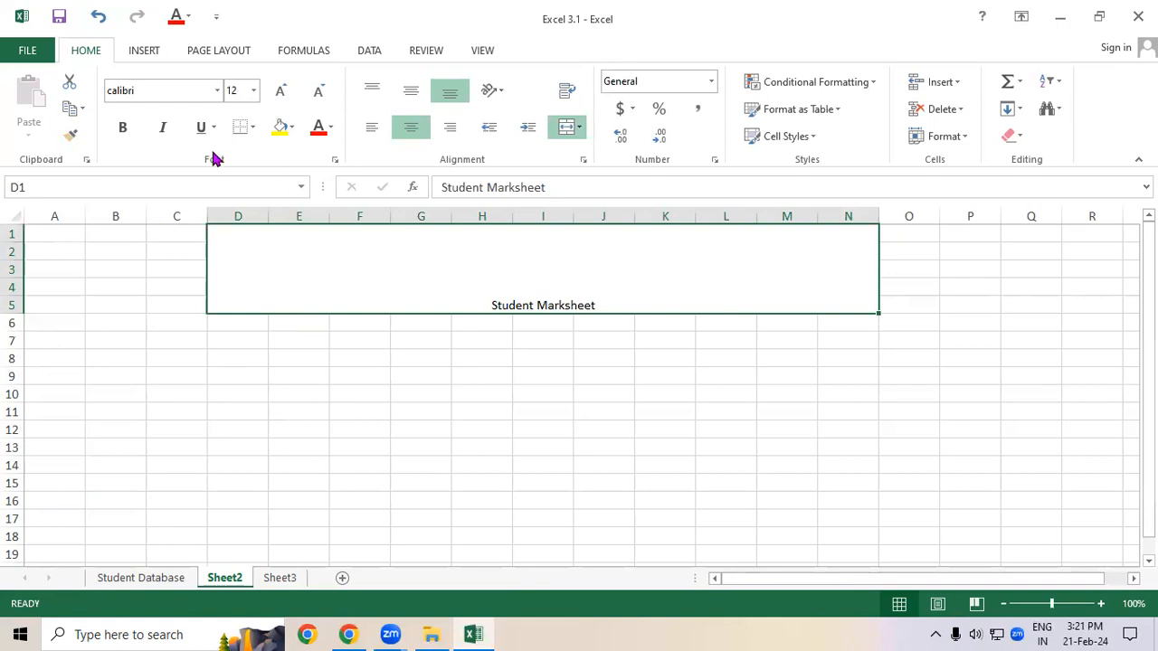
pyautogui.click(281, 94)
pyautogui.click(280, 94)
pyautogui.click(281, 95)
pyautogui.click(280, 94)
pyautogui.click(280, 95)
pyautogui.click(280, 94)
pyautogui.click(280, 94)
pyautogui.click(281, 94)
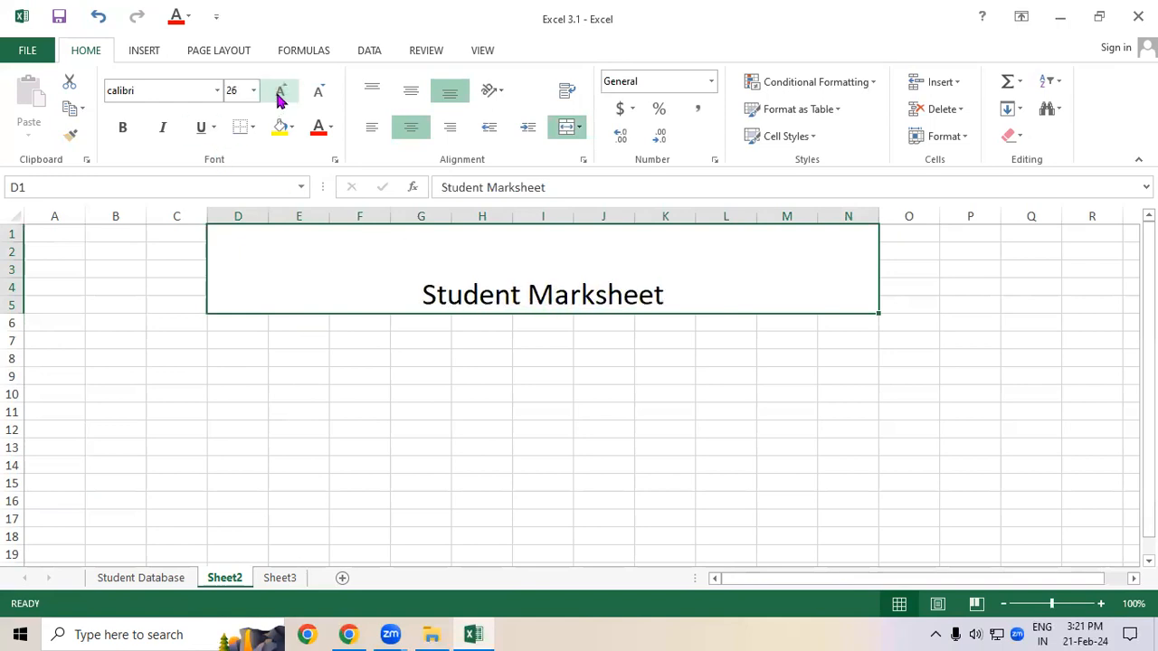
pyautogui.click(281, 95)
pyautogui.click(281, 94)
pyautogui.click(412, 91)
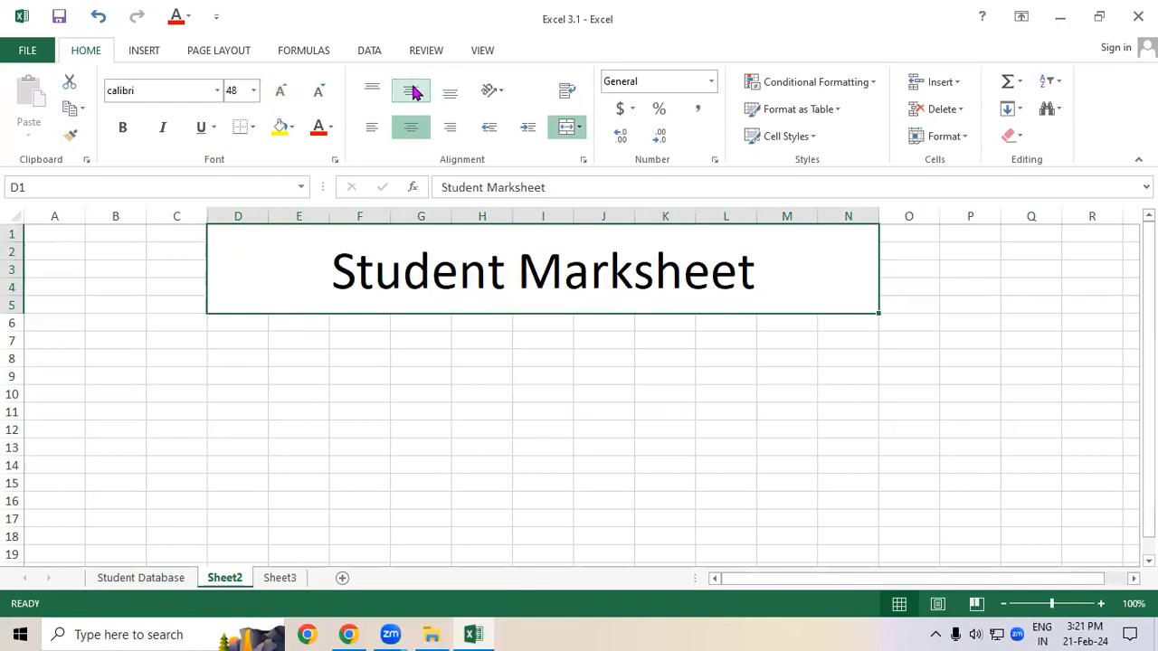
pyautogui.click(123, 129)
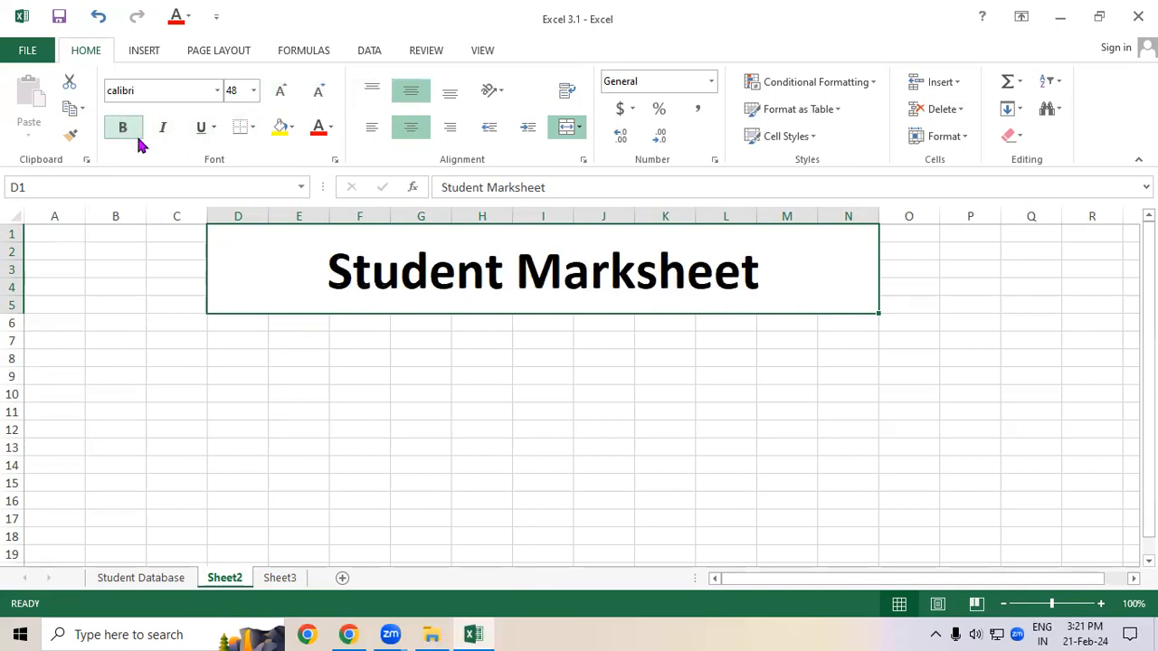
# Step: Fill the title cell dark green and set its font colour to white
pyautogui.click(280, 131)
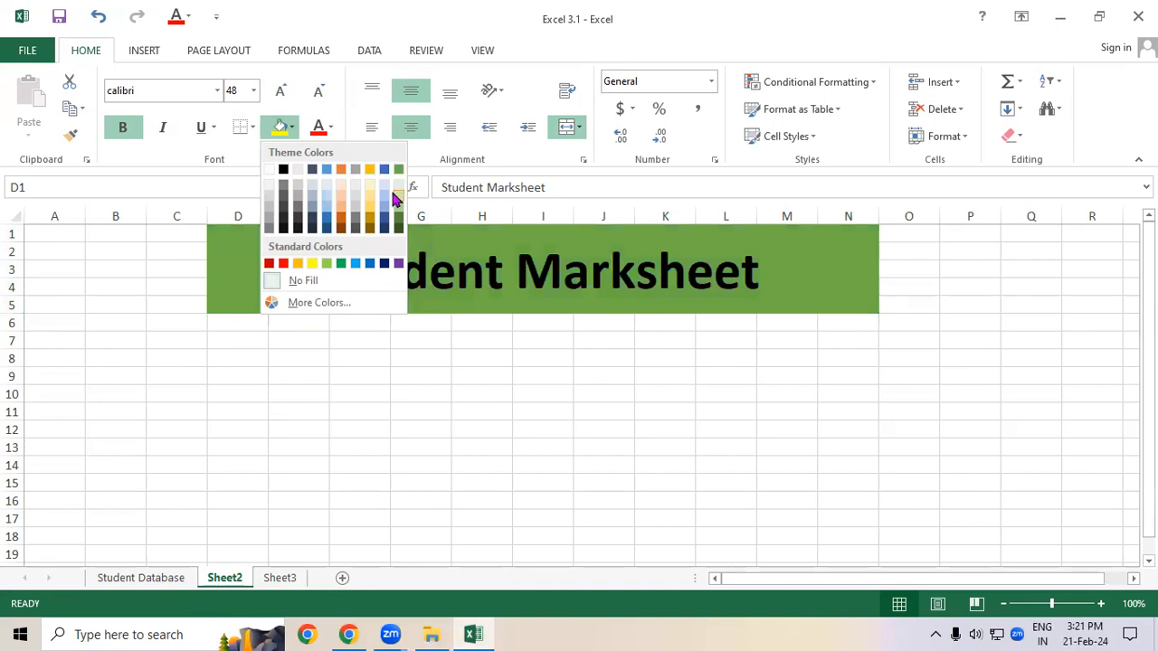
pyautogui.click(398, 220)
pyautogui.click(331, 127)
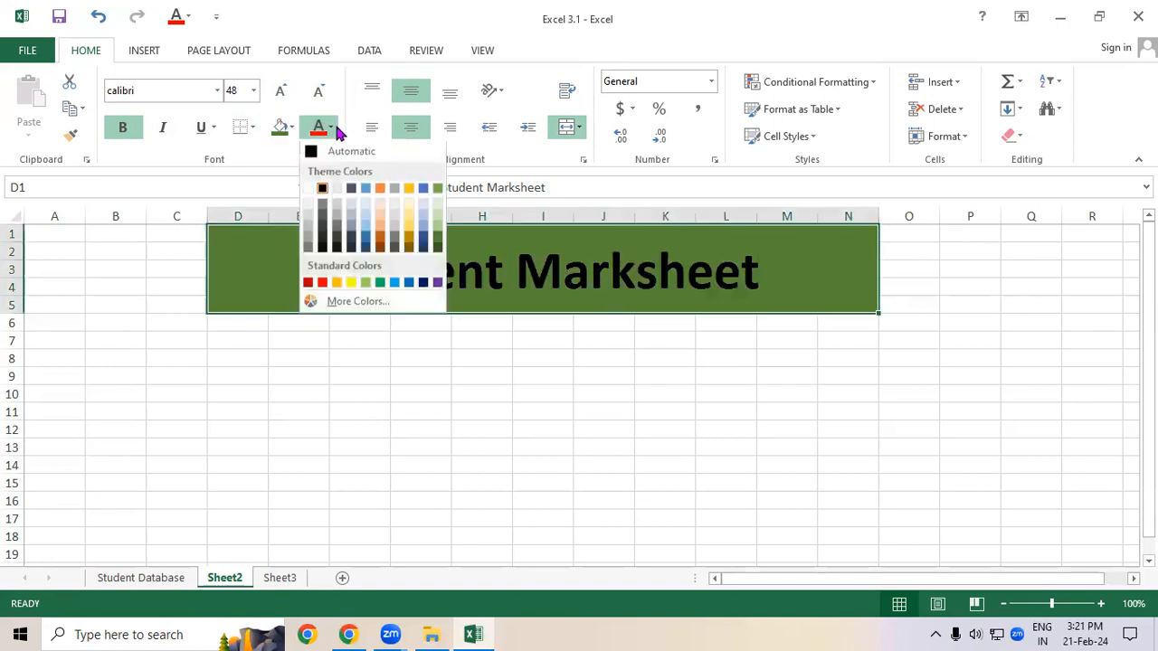
pyautogui.click(307, 192)
pyautogui.click(289, 338)
pyautogui.click(274, 280)
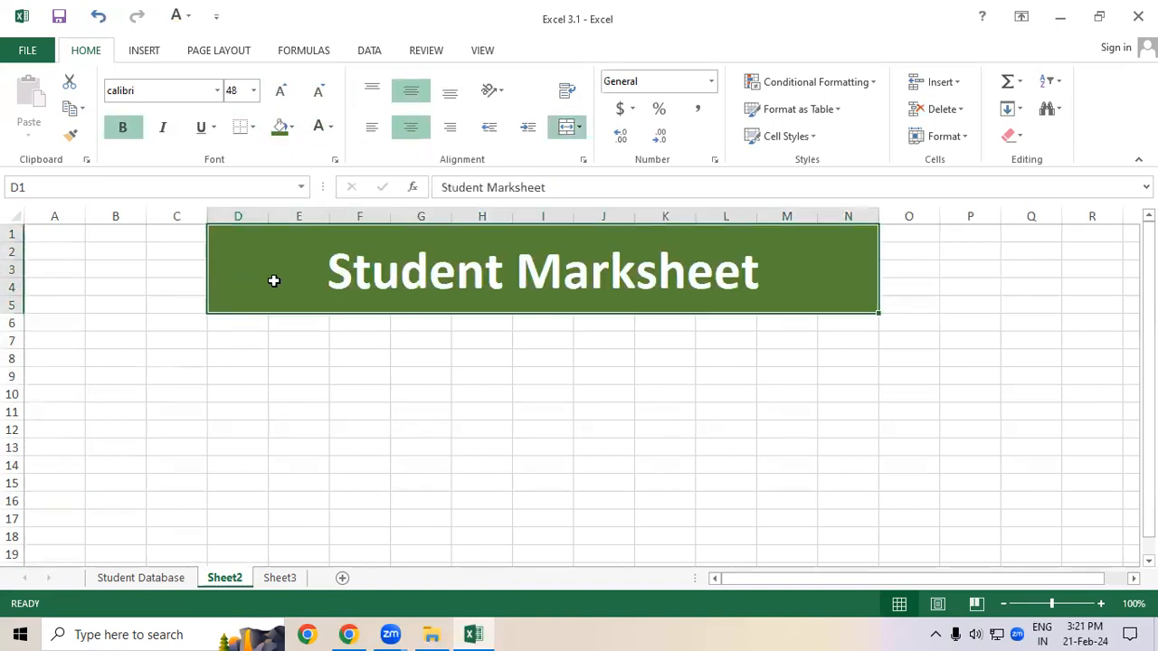
pyautogui.click(275, 408)
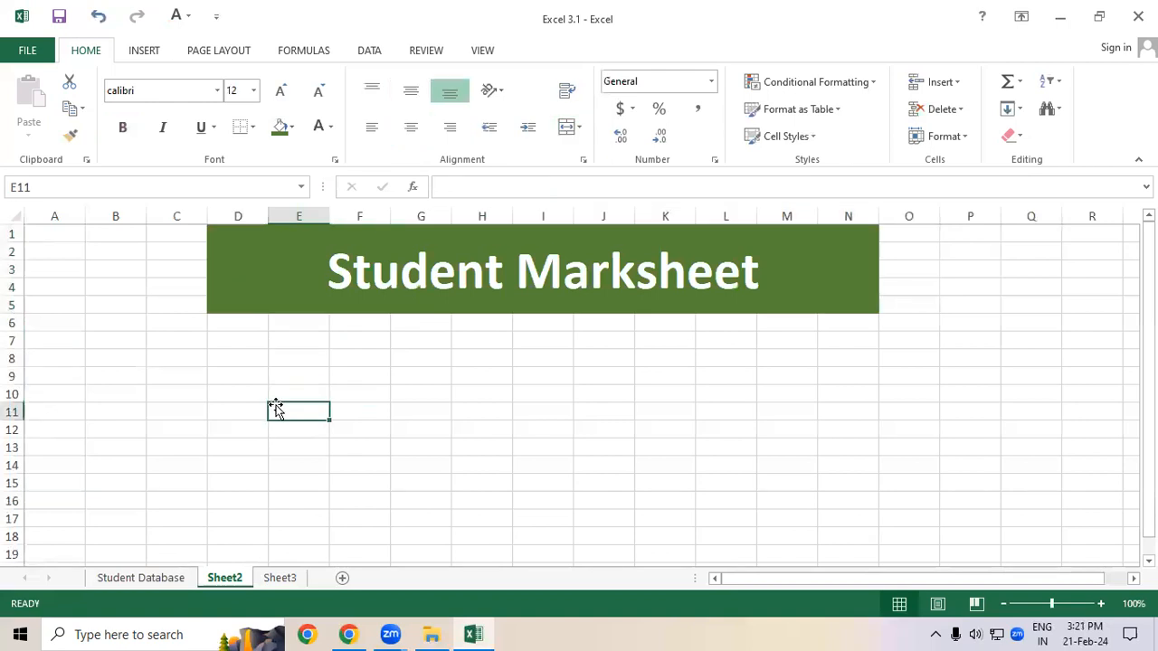
pyautogui.click(624, 303)
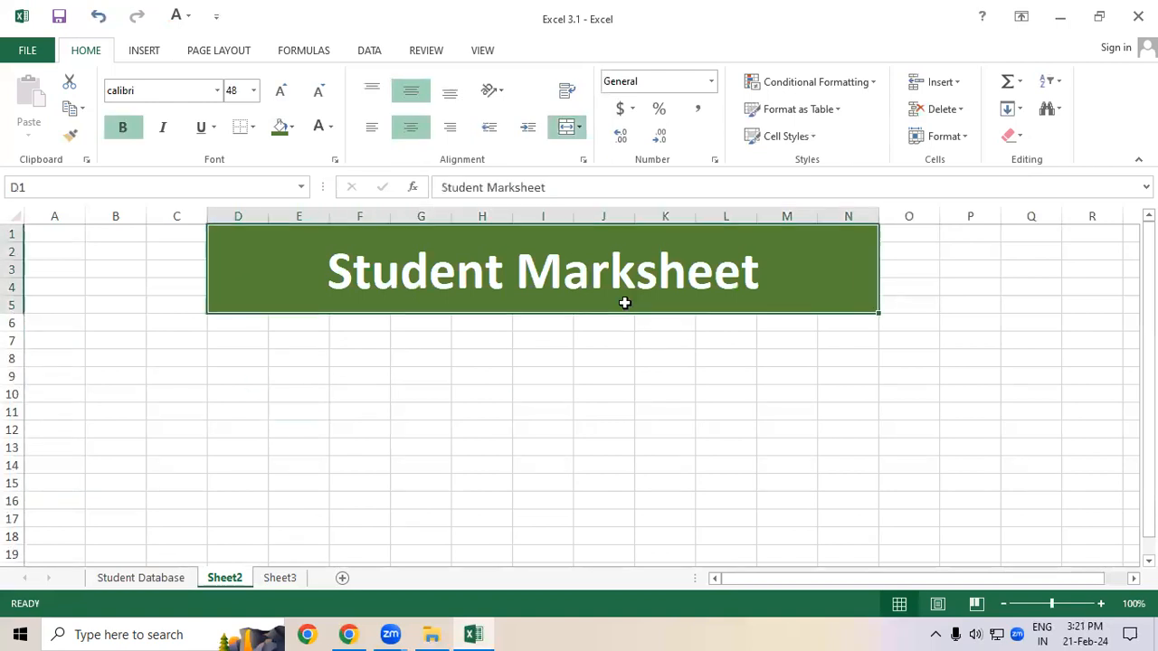
pyautogui.click(569, 371)
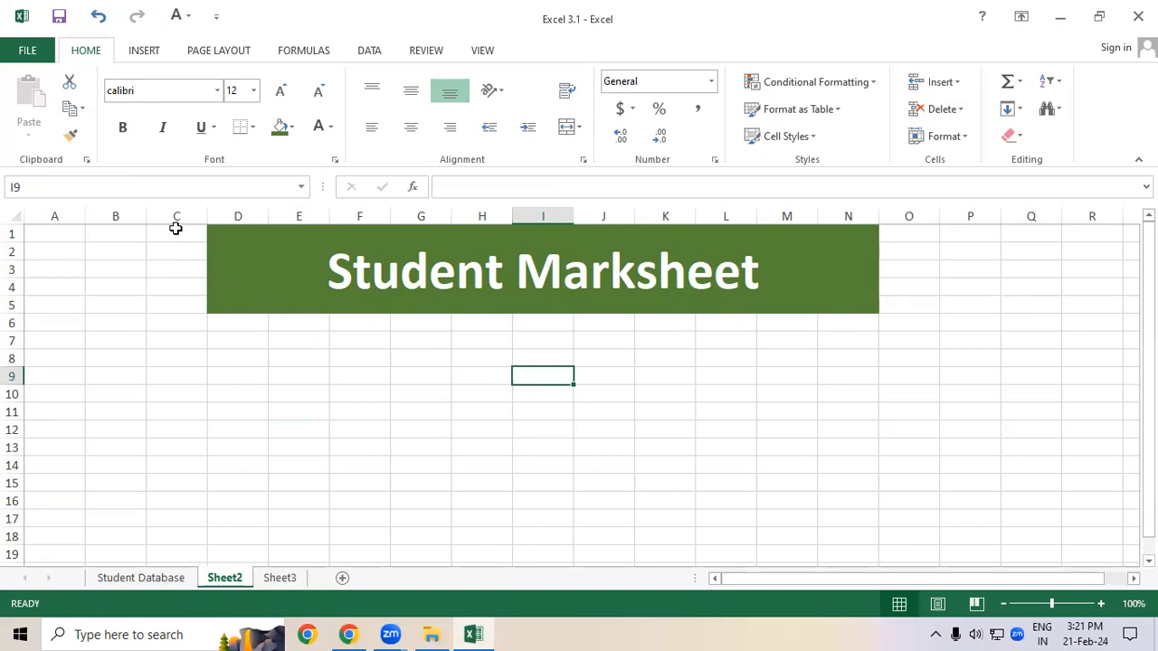
pyautogui.moveTo(175, 228); pyautogui.dragTo(195, 307)
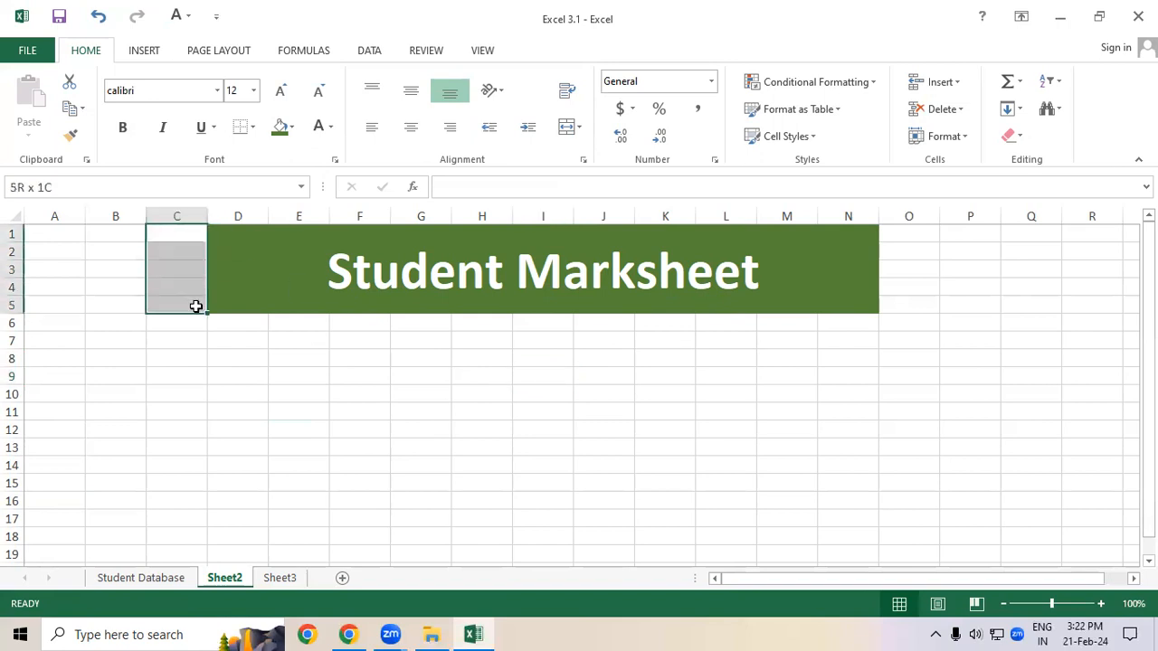
pyautogui.moveTo(196, 307); pyautogui.dragTo(896, 321)
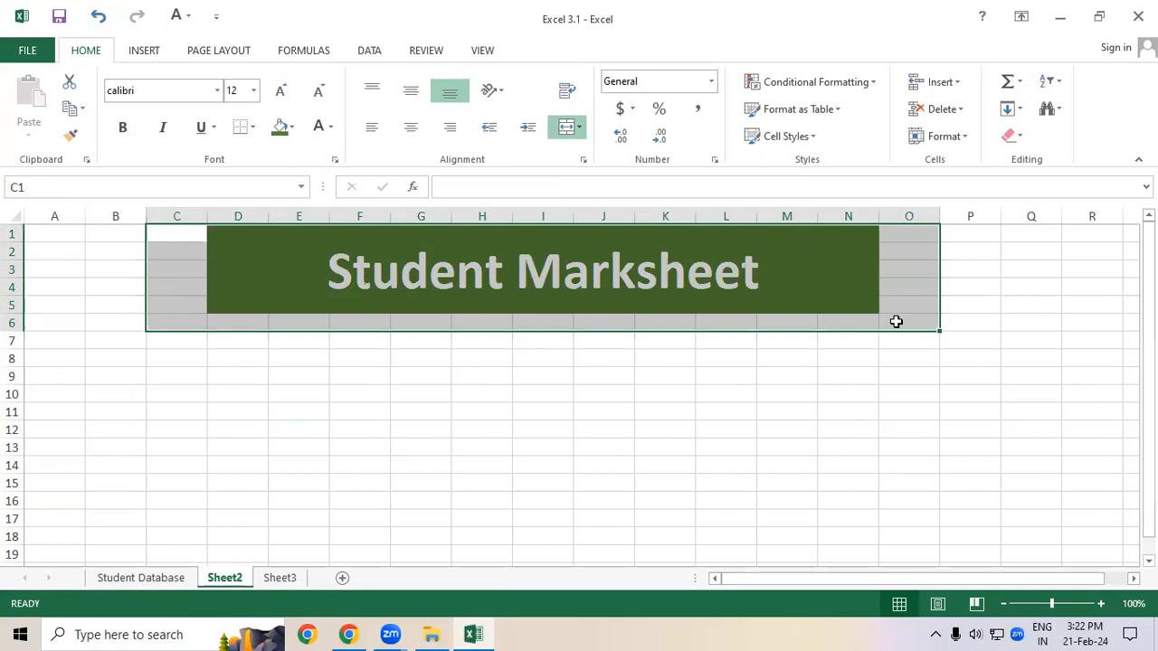
pyautogui.click(446, 495)
pyautogui.click(365, 291)
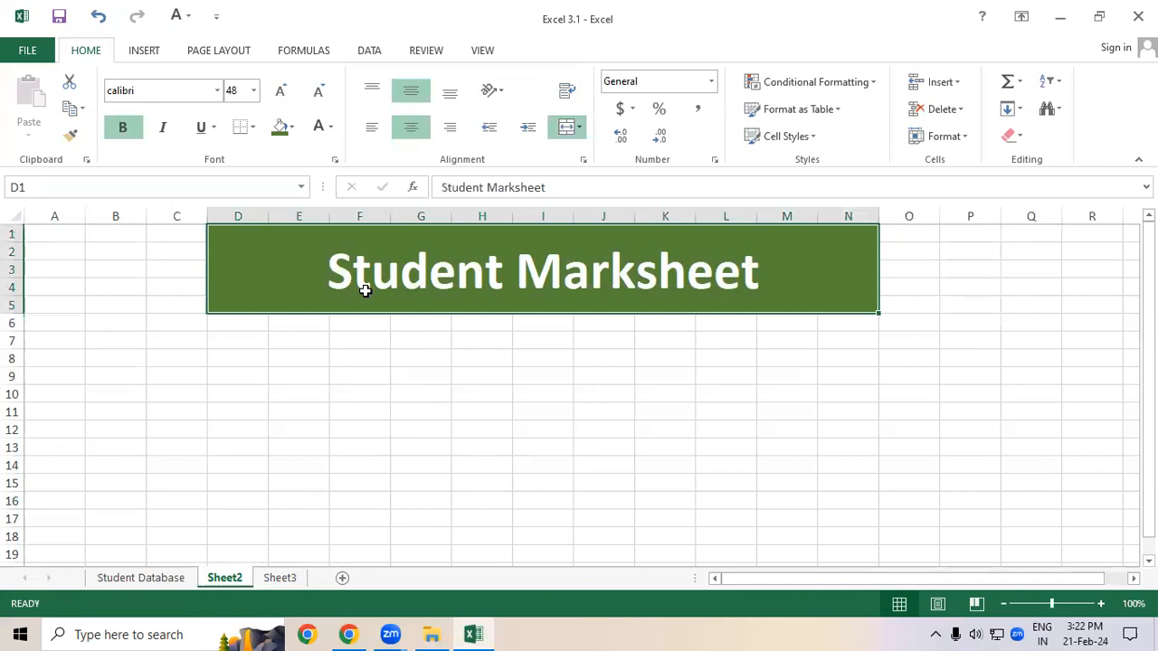
# Step: Review the column headings of the Student Database table, then return to Sheet2 cell C6
pyautogui.click(147, 580)
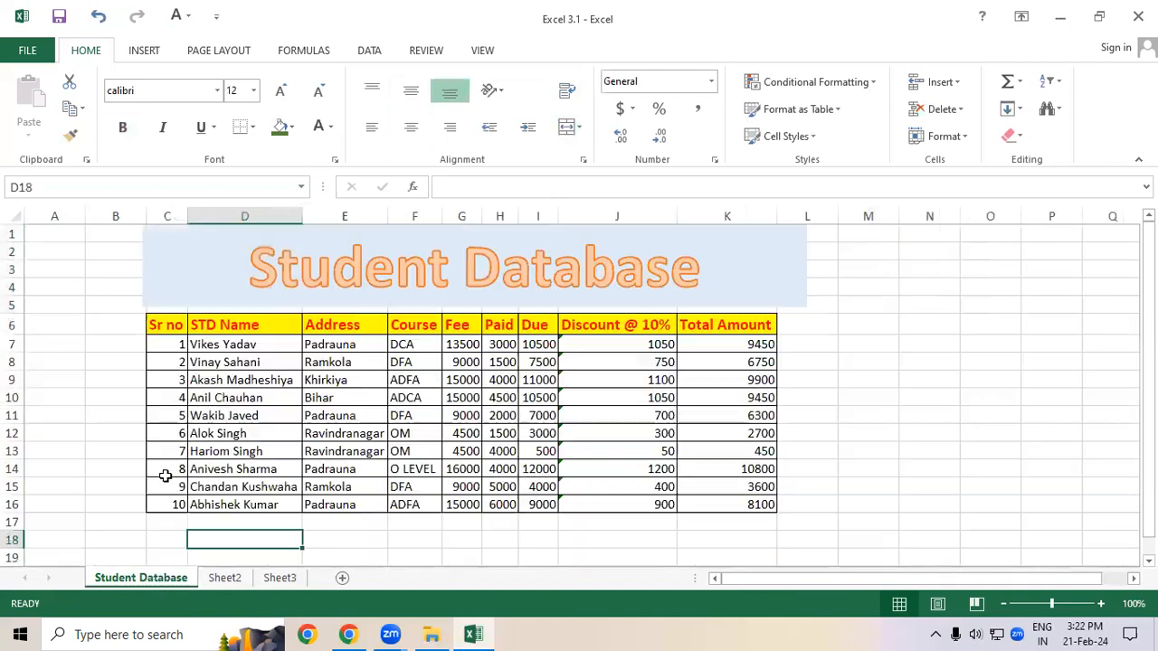
pyautogui.moveTo(165, 327); pyautogui.dragTo(747, 324)
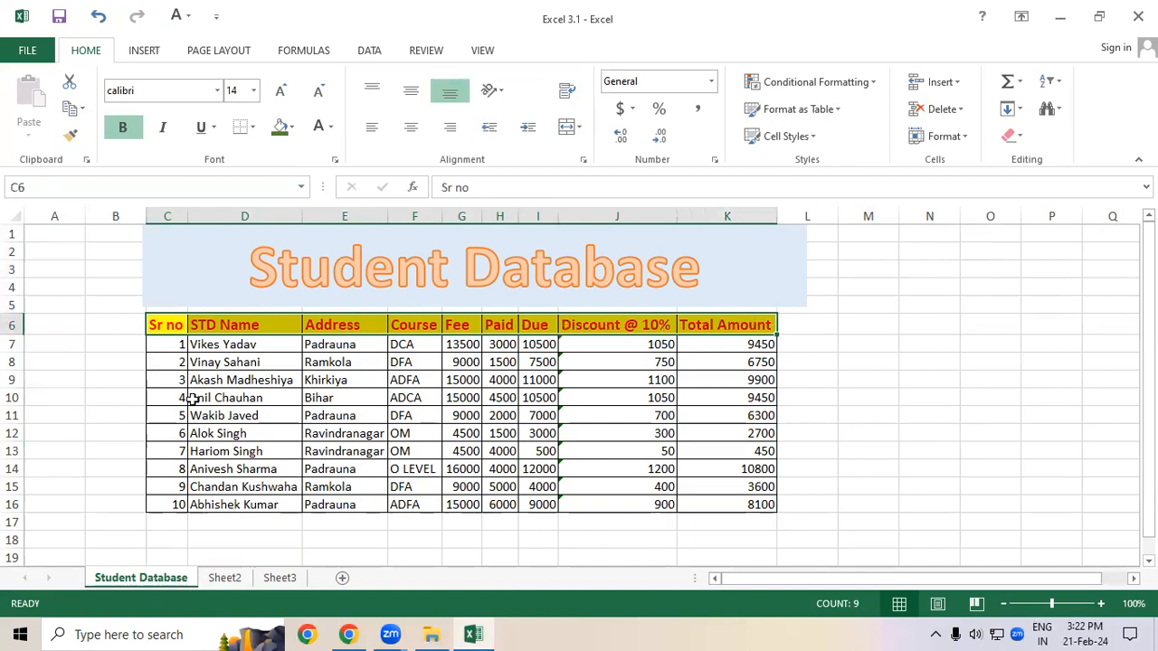
pyautogui.click(206, 433)
pyautogui.click(224, 578)
pyautogui.click(182, 320)
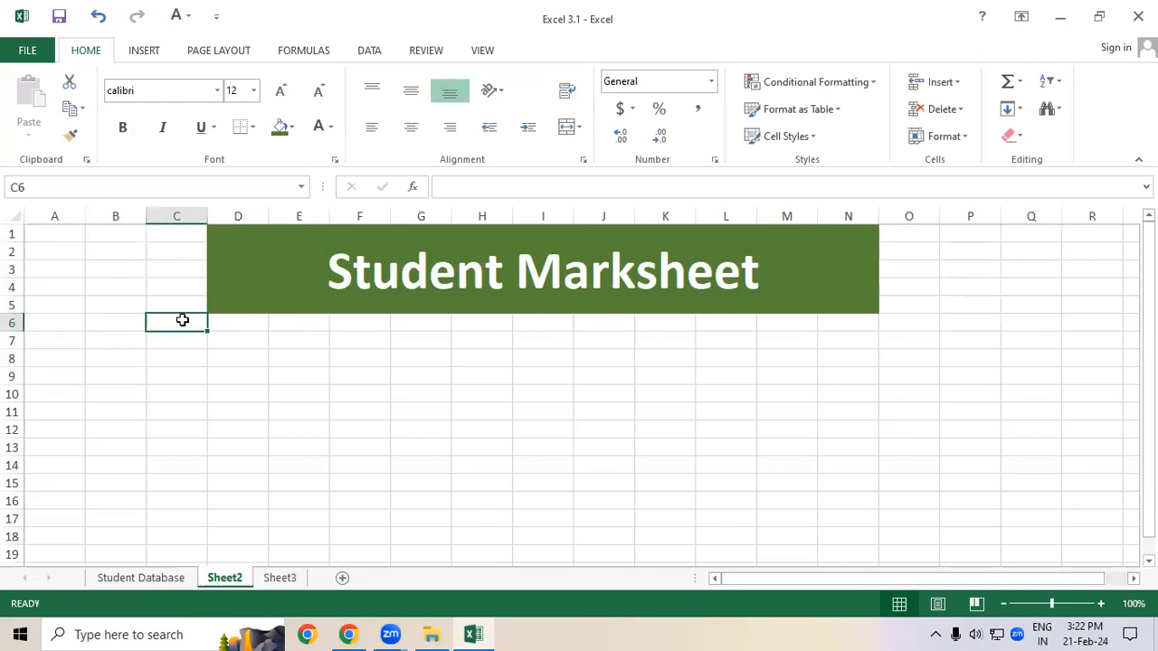
# Step: Enter the heading Sr no in C6 and move the cell down to C7
pyautogui.write('Sr no')
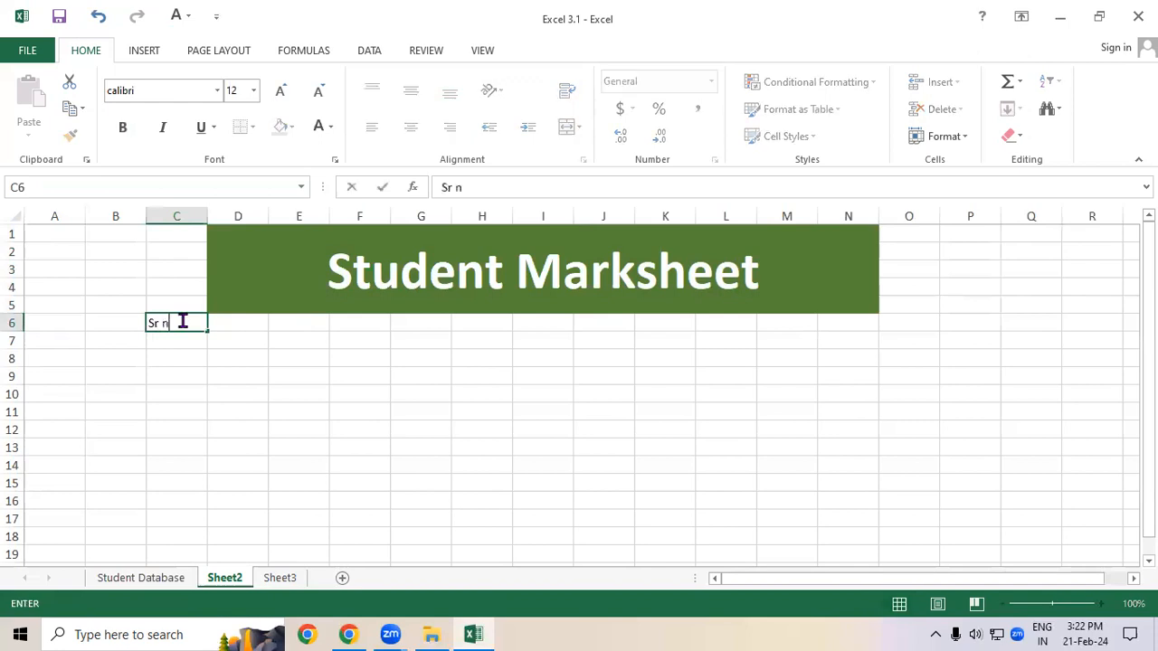
pyautogui.press('Tab')
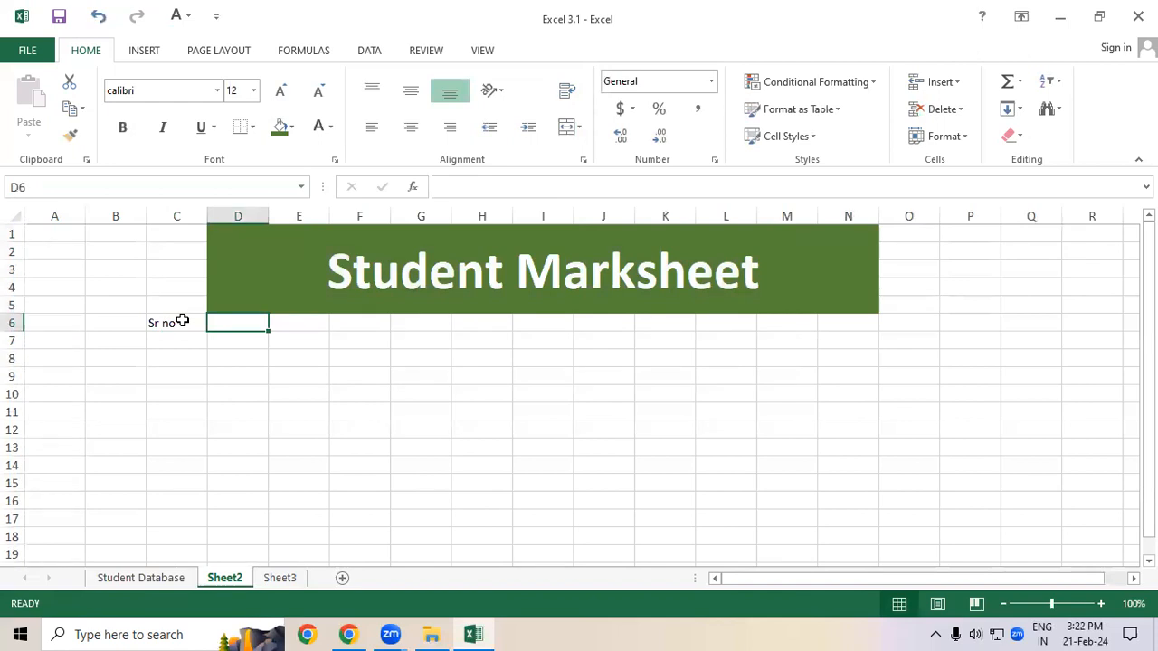
pyautogui.click(182, 320)
pyautogui.moveTo(194, 334); pyautogui.dragTo(191, 340)
pyautogui.click(276, 338)
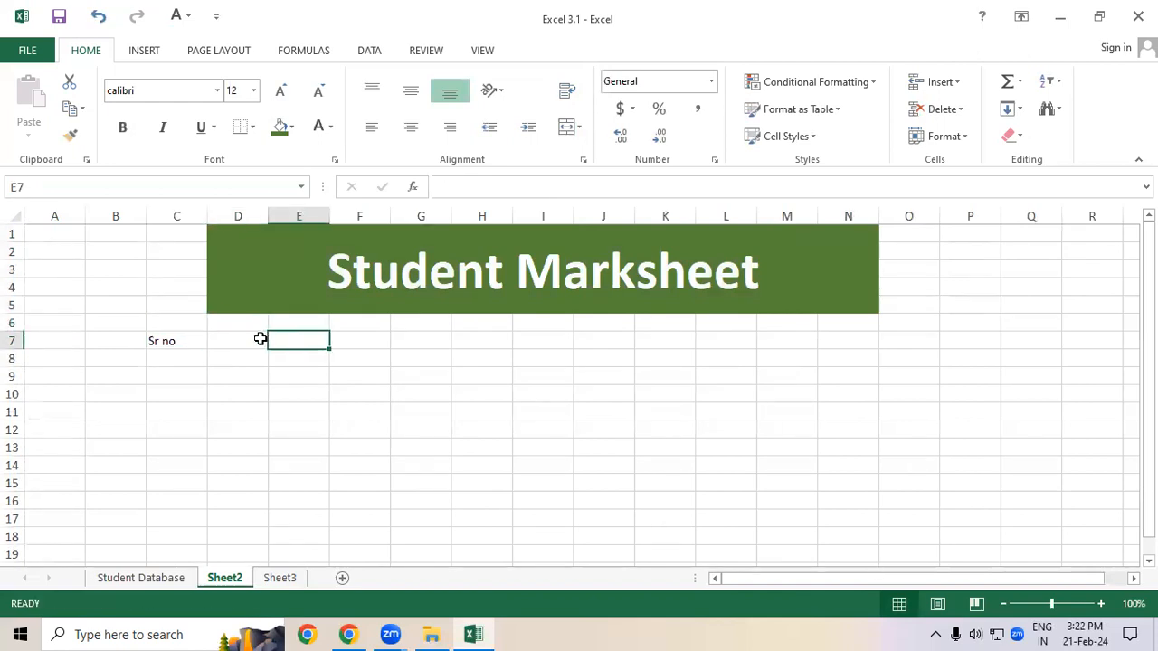
# Step: Enter the column headings STD Name in D7 and Hindi in E7
pyautogui.click(251, 340)
pyautogui.write('ST')
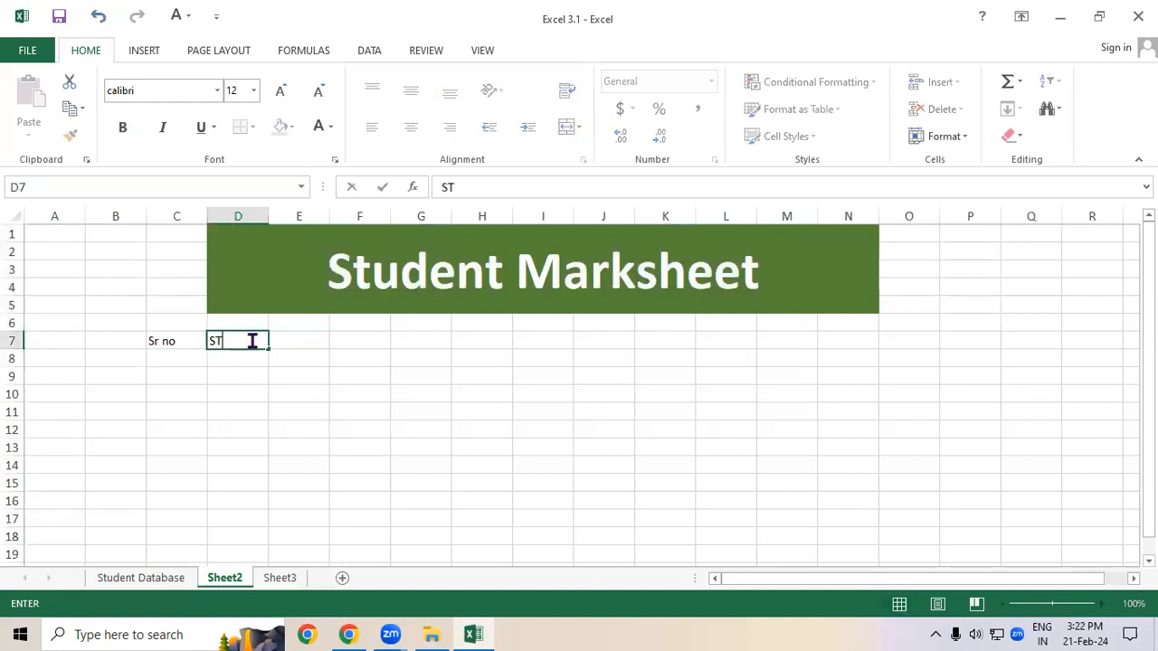
pyautogui.write('D Name')
pyautogui.press('Tab')
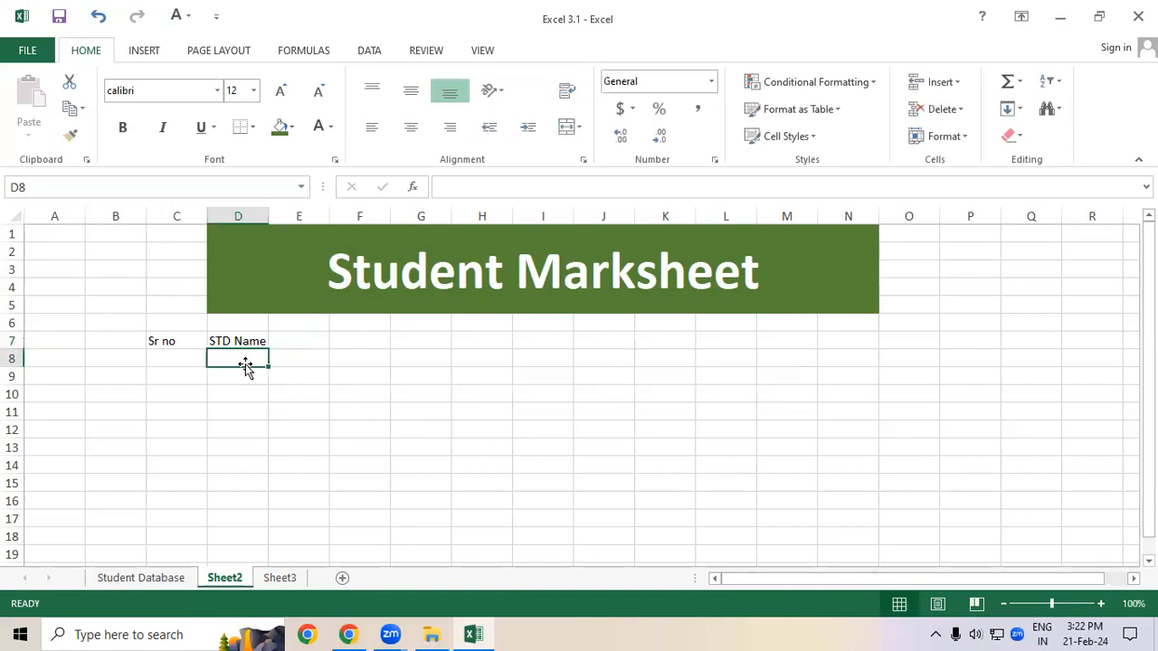
pyautogui.click(313, 339)
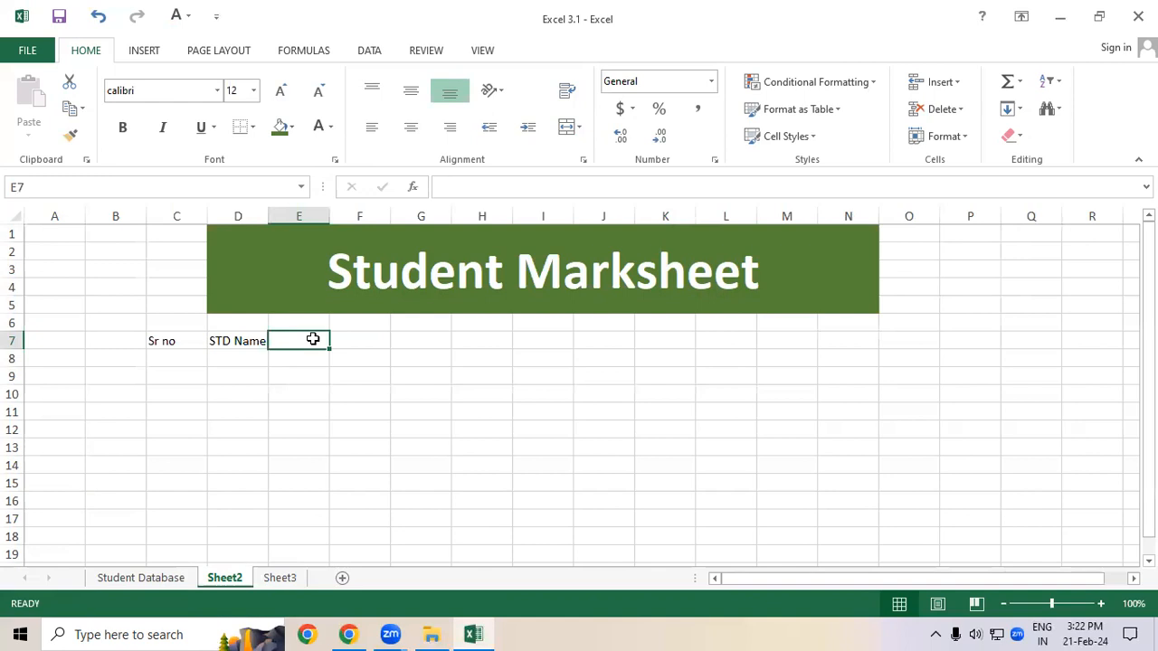
pyautogui.write('Hindi')
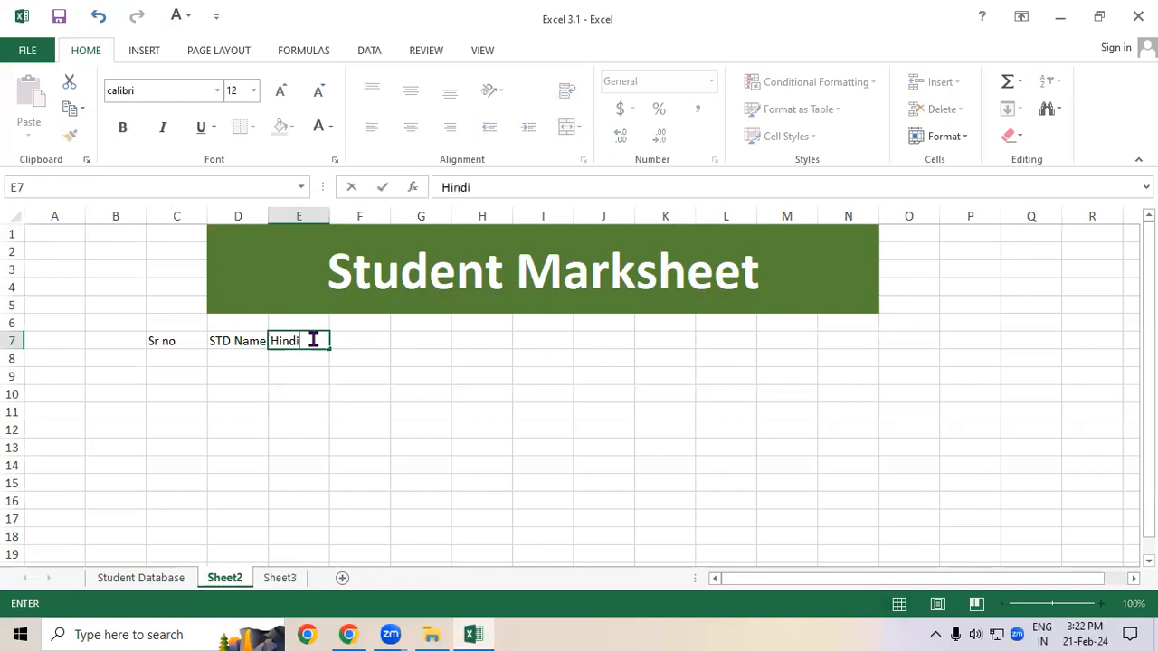
pyautogui.press('Tab')
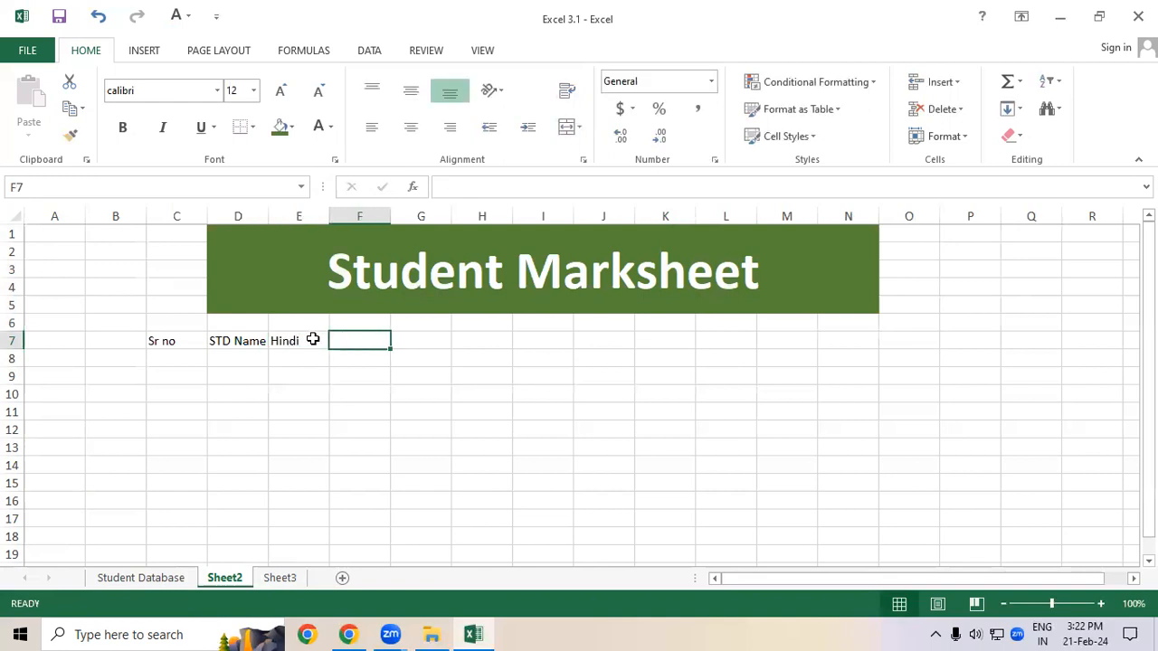
# Step: Enter the subject headings English, Maths, Physics and Bio across F7 to I7
pyautogui.write('English')
pyautogui.press('Tab')
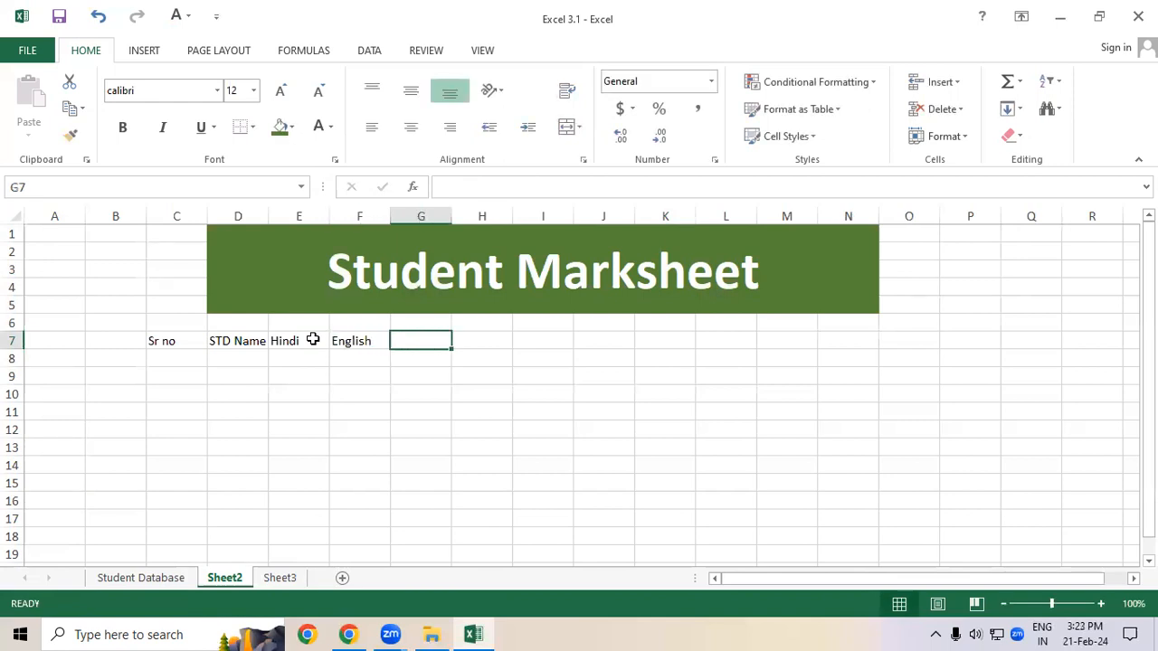
pyautogui.write('Maths')
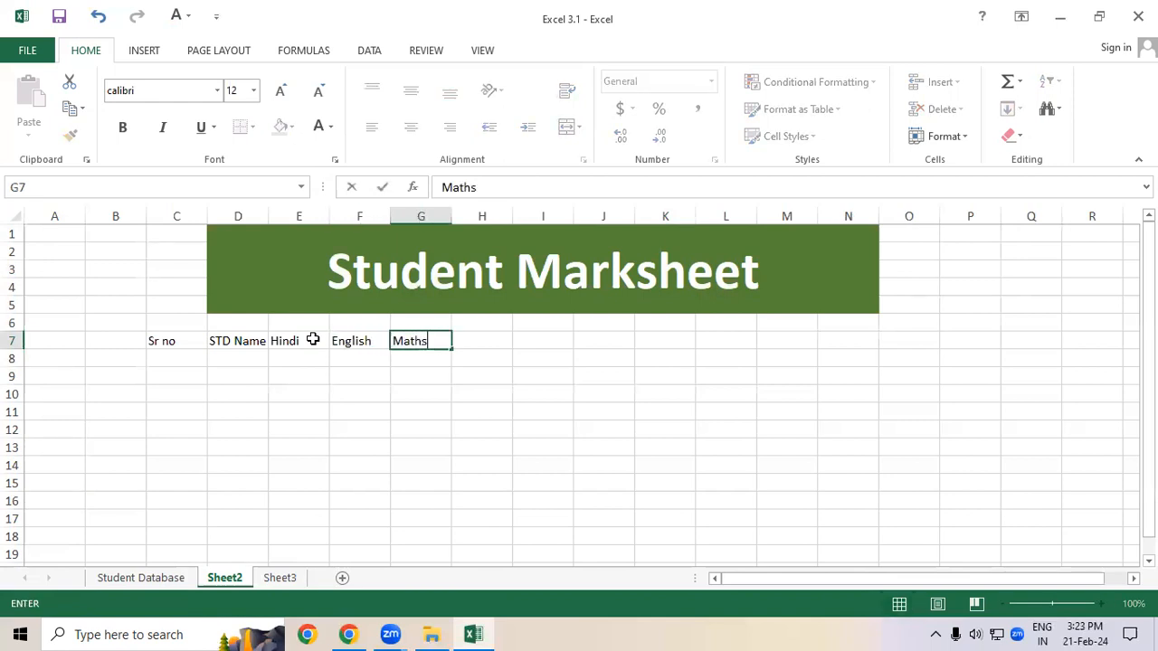
pyautogui.press('Tab')
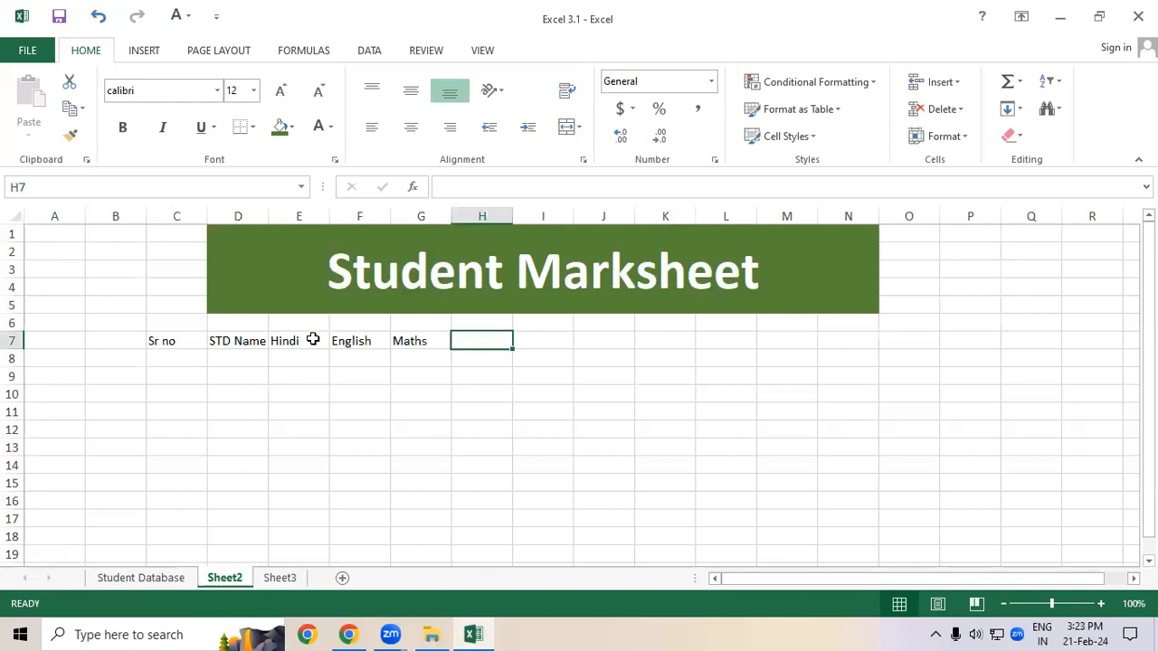
pyautogui.write('Phy')
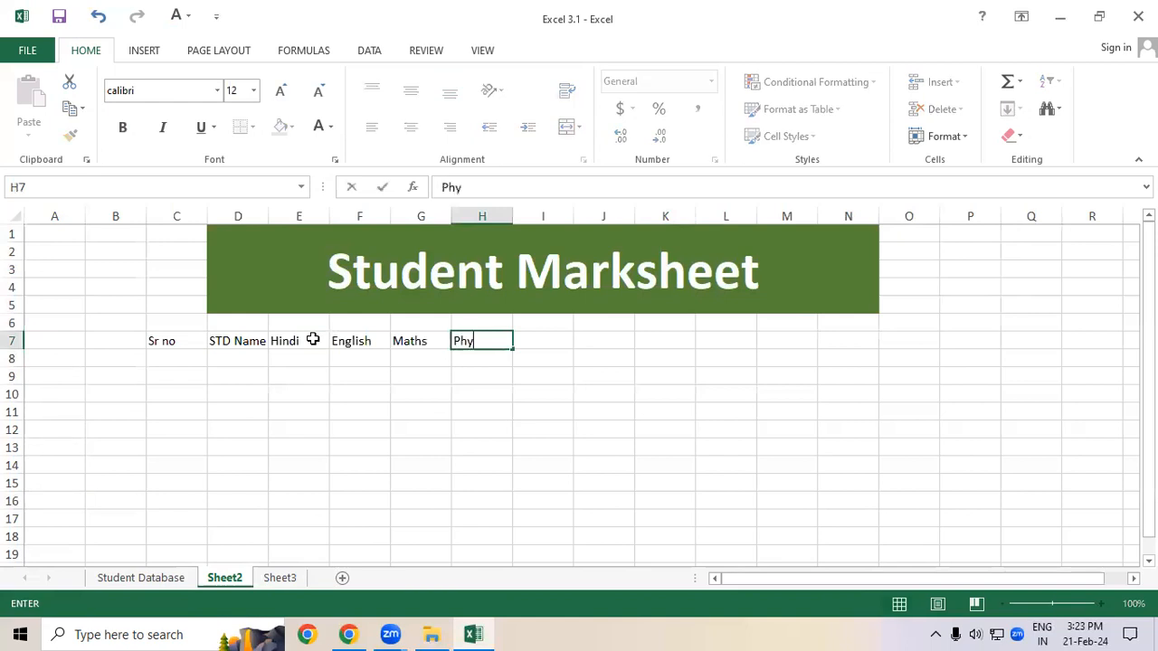
pyautogui.write('sics')
pyautogui.press('Tab')
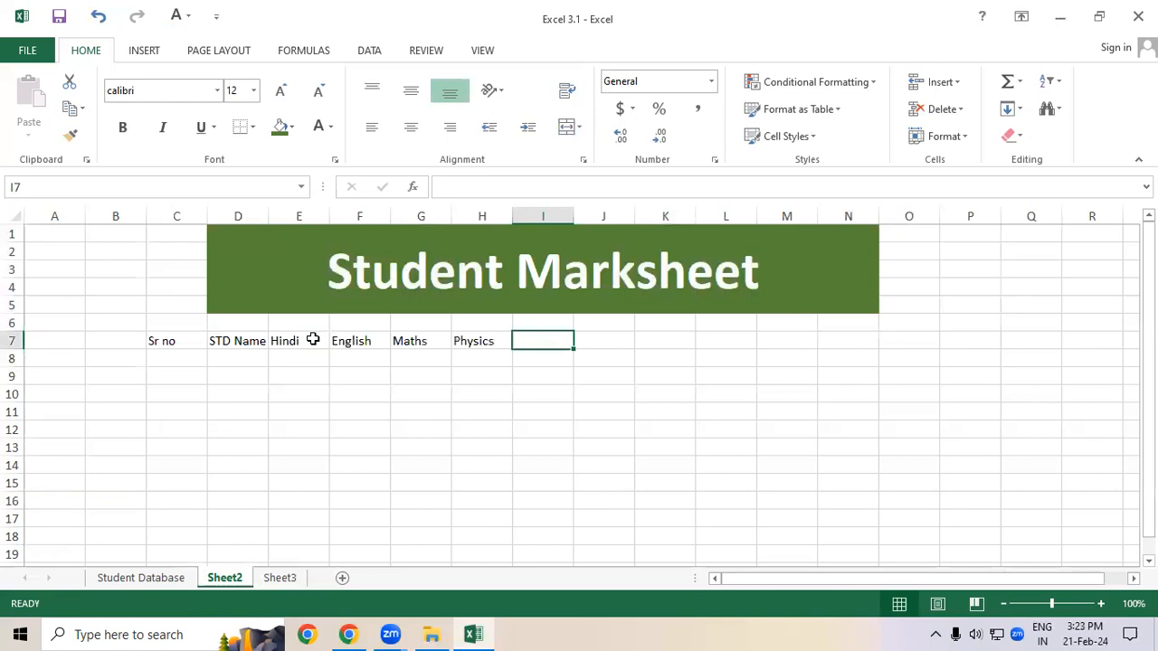
pyautogui.write('Bio')
pyautogui.press('Tab')
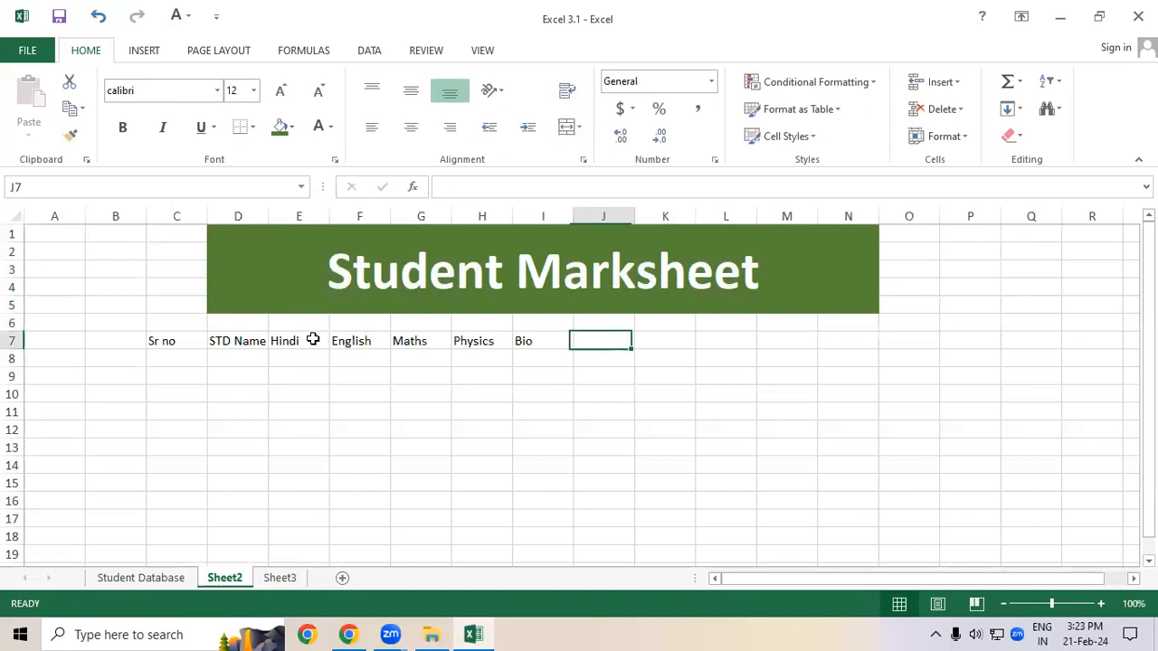
# Step: Extend the I7 heading to read Biology
pyautogui.doubleClick(551, 339)
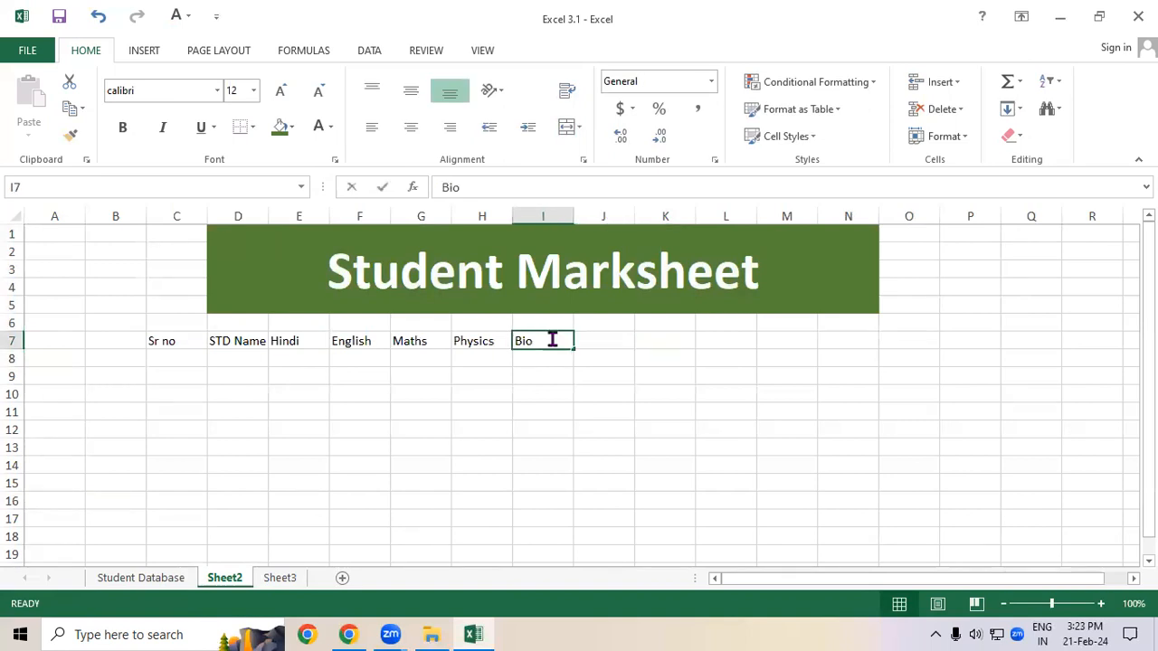
pyautogui.write('logy')
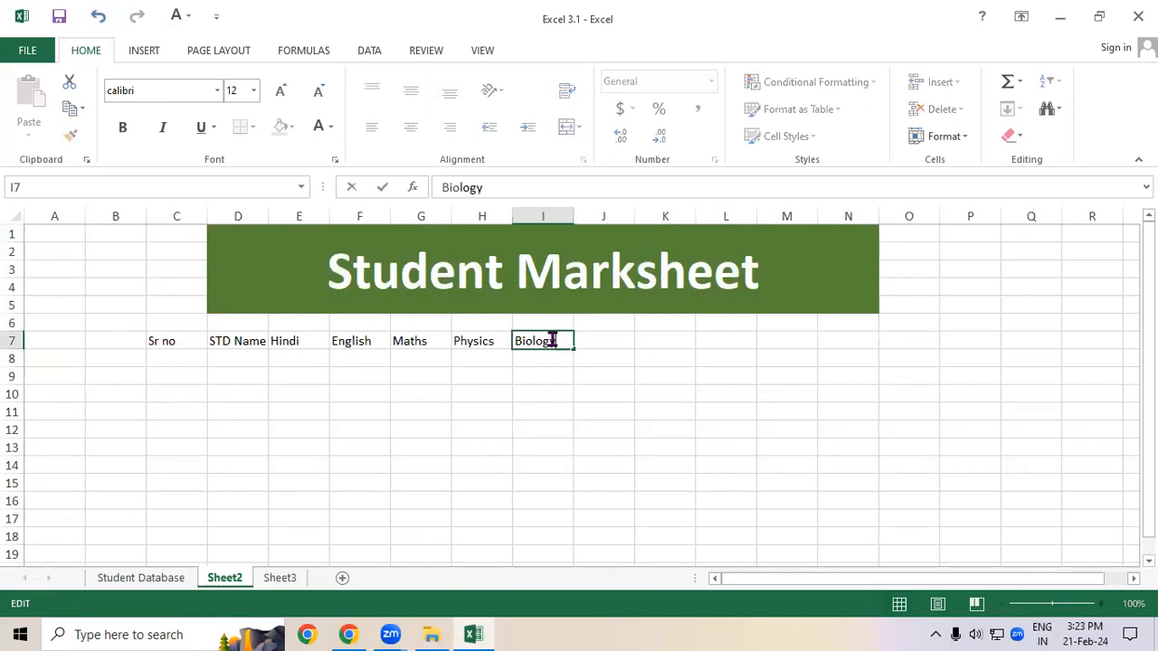
pyautogui.press('Tab')
# Step: Enter the heading Drawing in J7
pyautogui.moveTo(303, 338); pyautogui.dragTo(491, 340)
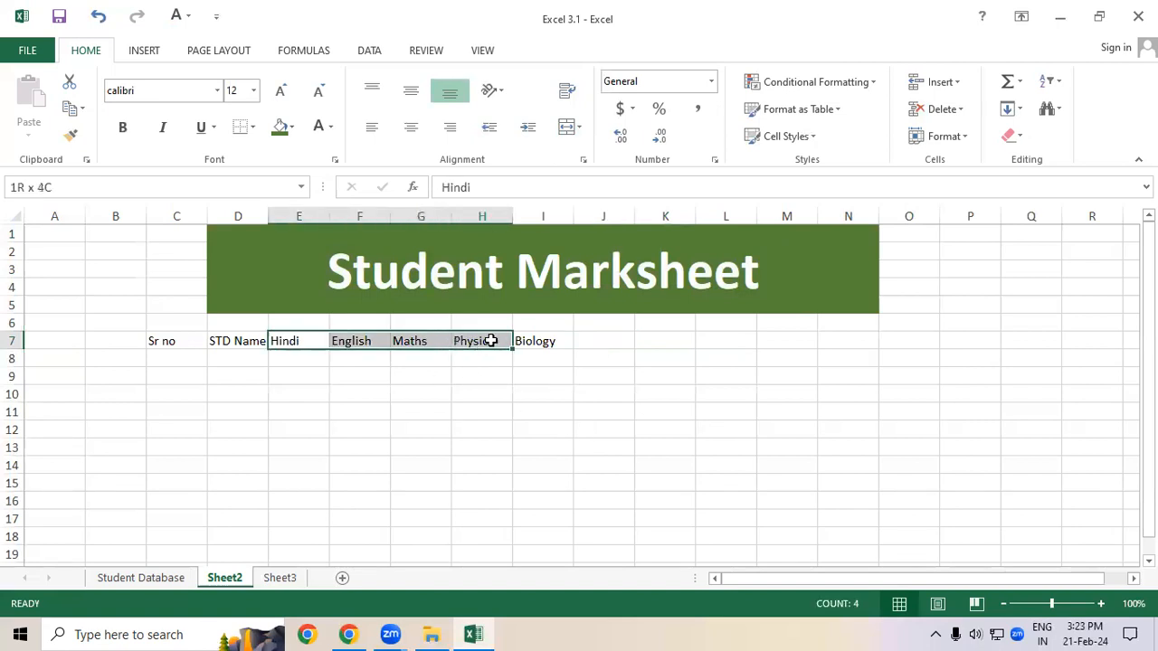
pyautogui.click(546, 340)
pyautogui.click(610, 341)
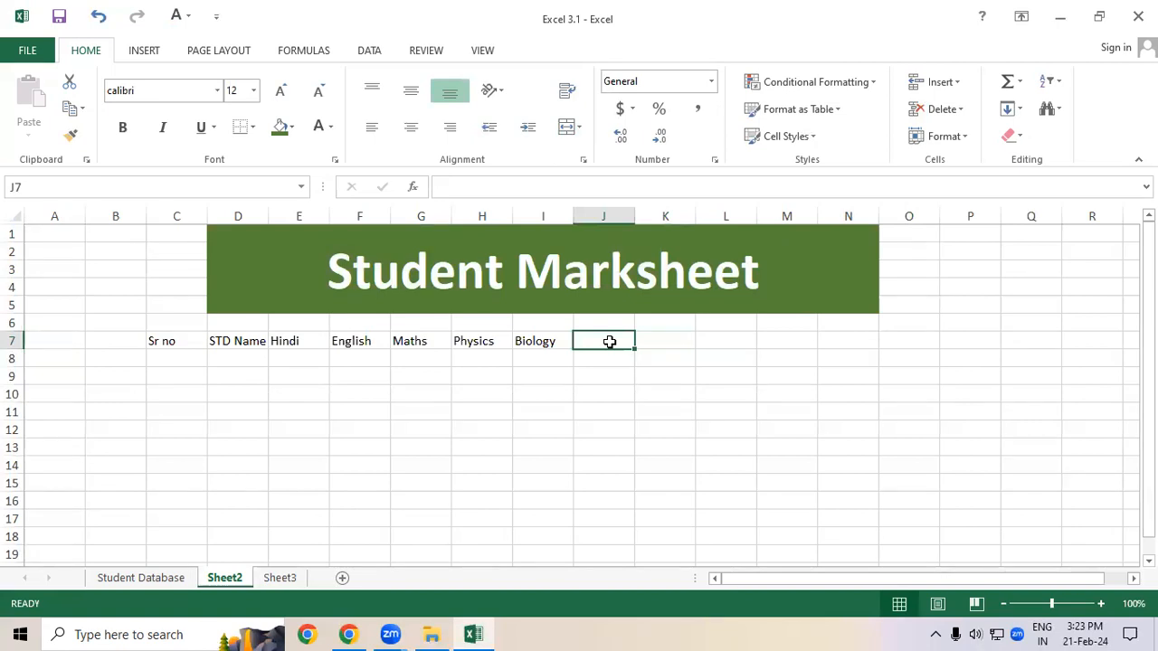
pyautogui.write('Drawing')
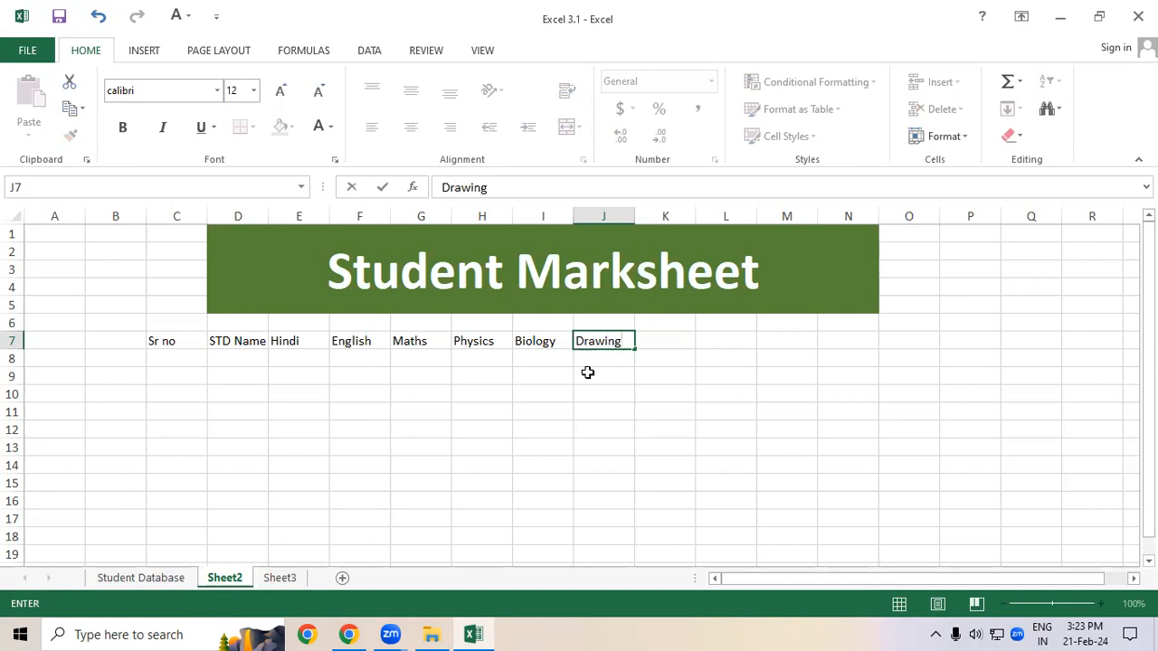
pyautogui.click(595, 389)
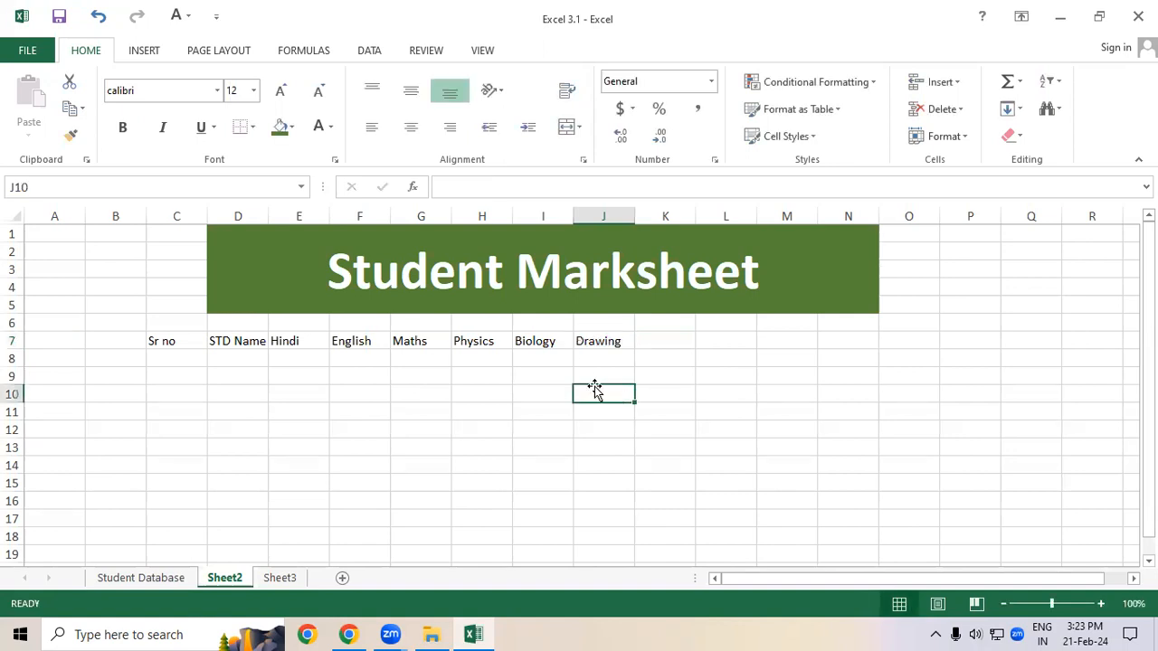
pyautogui.moveTo(277, 339); pyautogui.dragTo(469, 340)
pyautogui.click(461, 389)
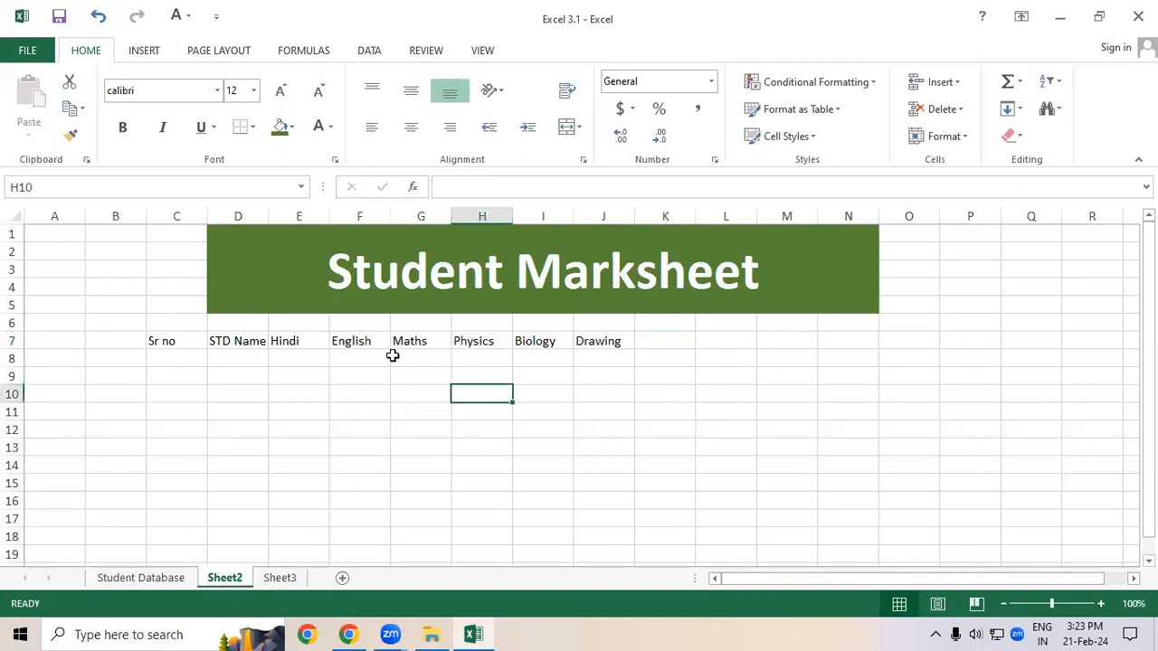
pyautogui.moveTo(313, 341); pyautogui.dragTo(630, 342)
pyautogui.click(676, 340)
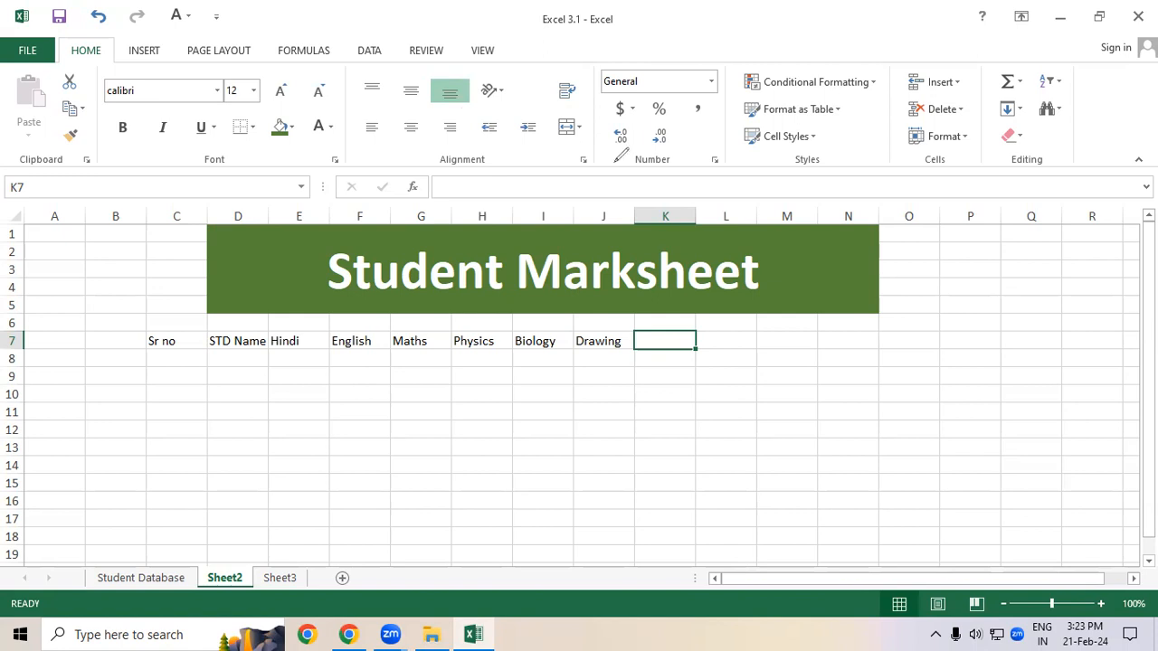
pyautogui.moveTo(291, 358); pyautogui.dragTo(604, 356)
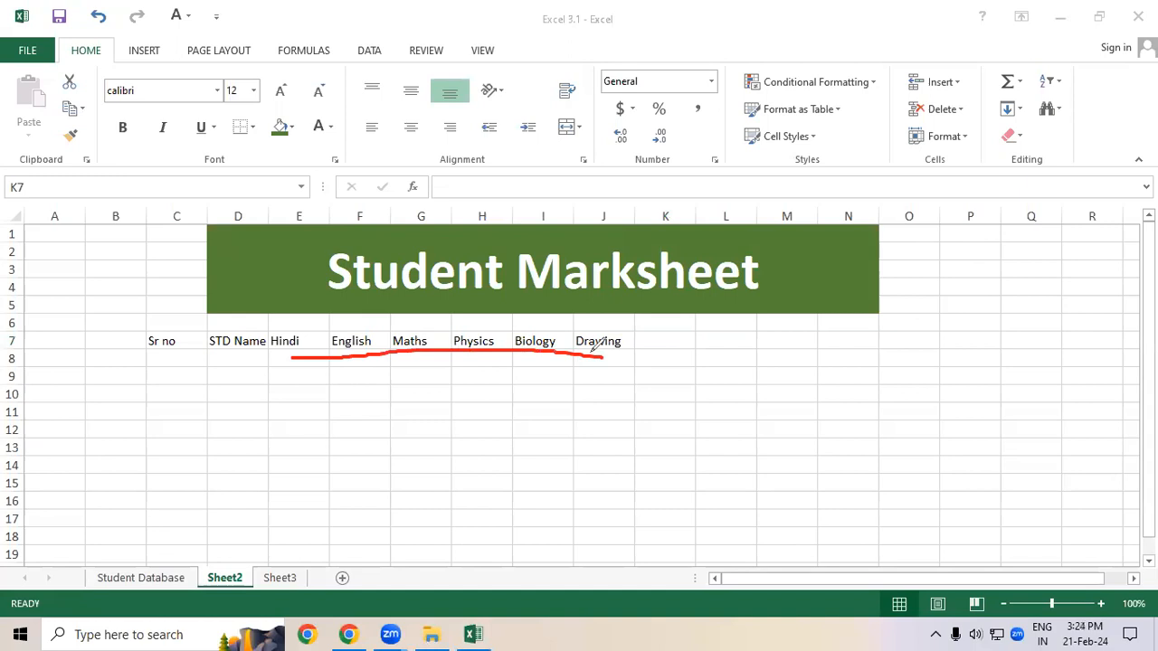
pyautogui.moveTo(696, 345)
pyautogui.mouseDown()
pyautogui.moveTo(694, 378)
pyautogui.moveTo(729, 378)
pyautogui.moveTo(747, 359)
pyautogui.mouseUp()
pyautogui.moveTo(773, 343)
pyautogui.mouseDown()
pyautogui.moveTo(776, 358)
pyautogui.moveTo(762, 341)
pyautogui.mouseUp()
pyautogui.moveTo(744, 404)
pyautogui.mouseDown()
pyautogui.moveTo(733, 414)
pyautogui.moveTo(760, 425)
pyautogui.moveTo(868, 328)
pyautogui.moveTo(865, 299)
pyautogui.moveTo(882, 317)
pyautogui.mouseUp()
pyautogui.moveTo(773, 462); pyautogui.dragTo(905, 337)
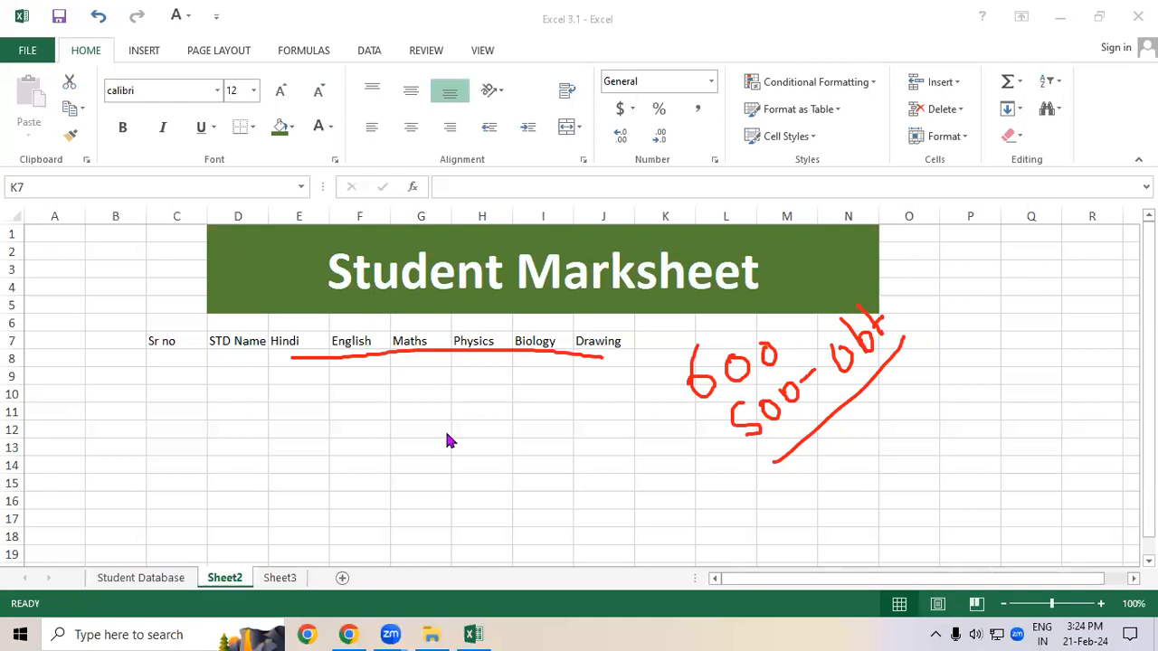
# Step: Enter the heading OBT Mark in K7
pyautogui.click(672, 341)
pyautogui.doubleClick(672, 341)
pyautogui.write('OB')
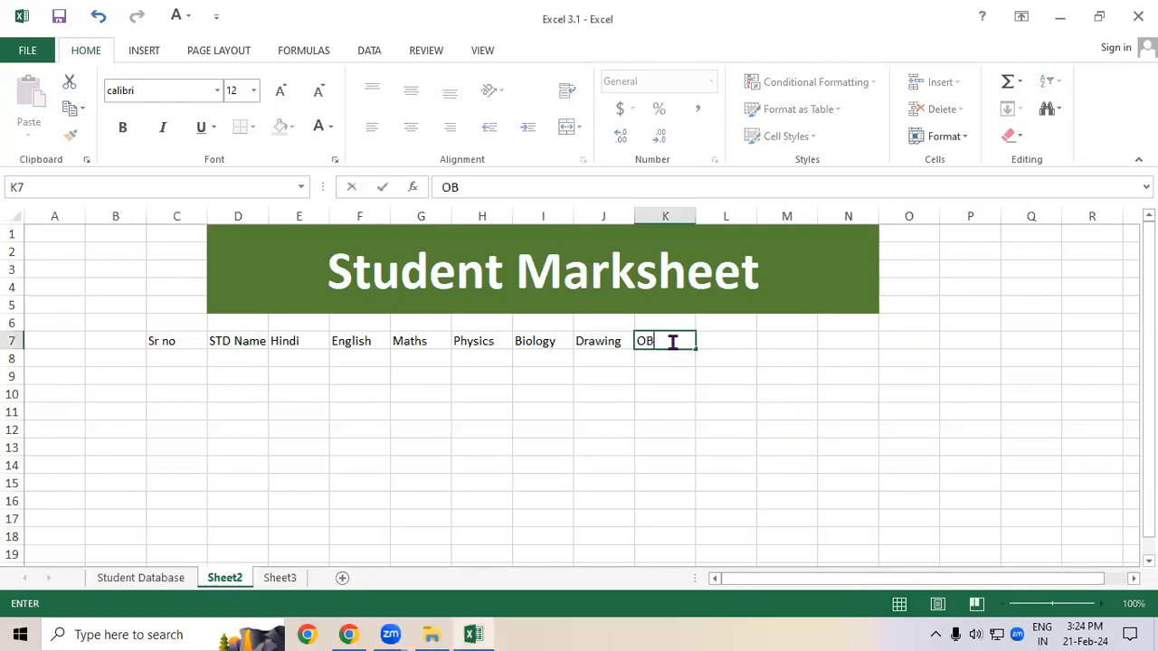
pyautogui.write('T Mark')
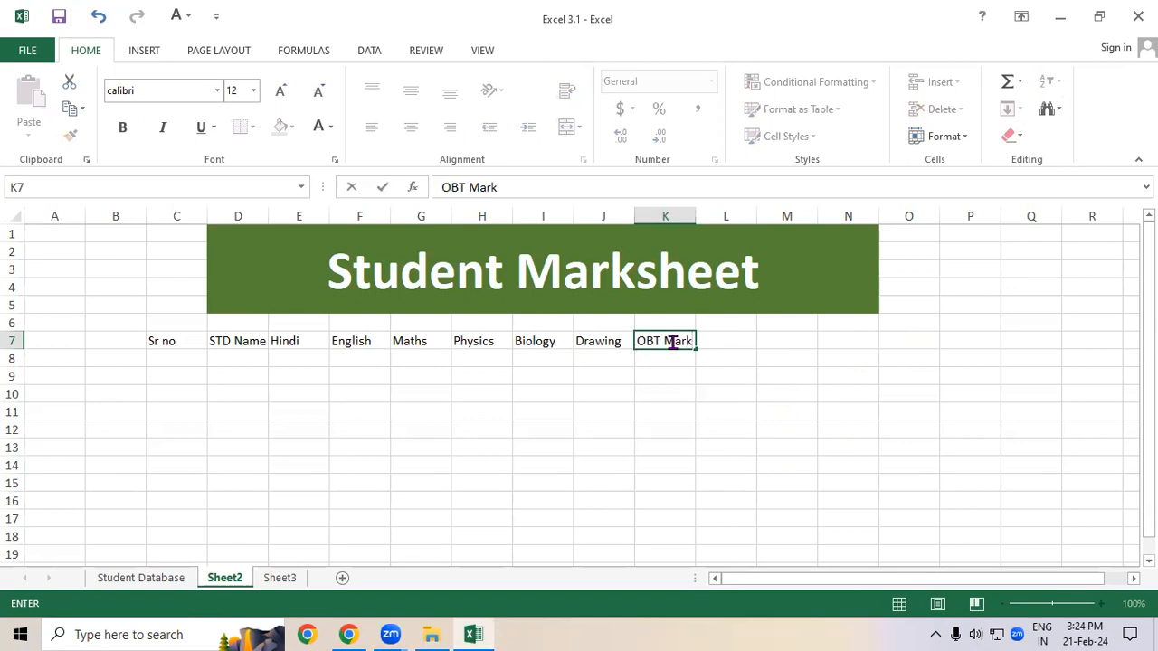
pyautogui.click(715, 374)
pyautogui.click(710, 340)
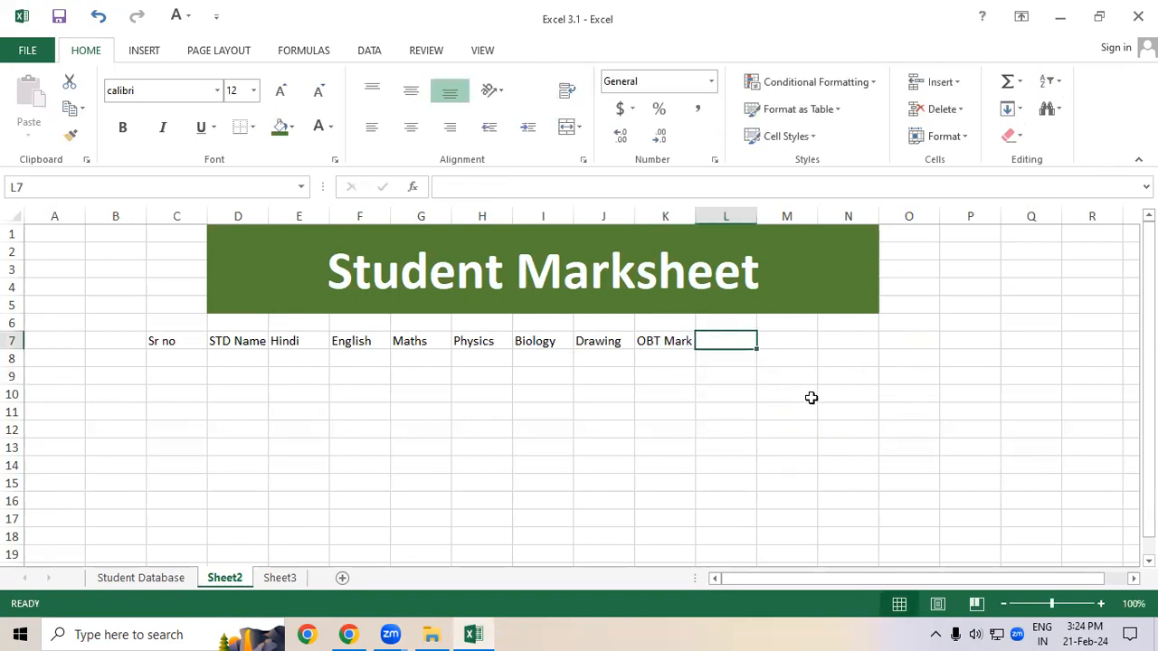
# Step: Enter the headings Total Number in L7 and % in M7
pyautogui.write('Total')
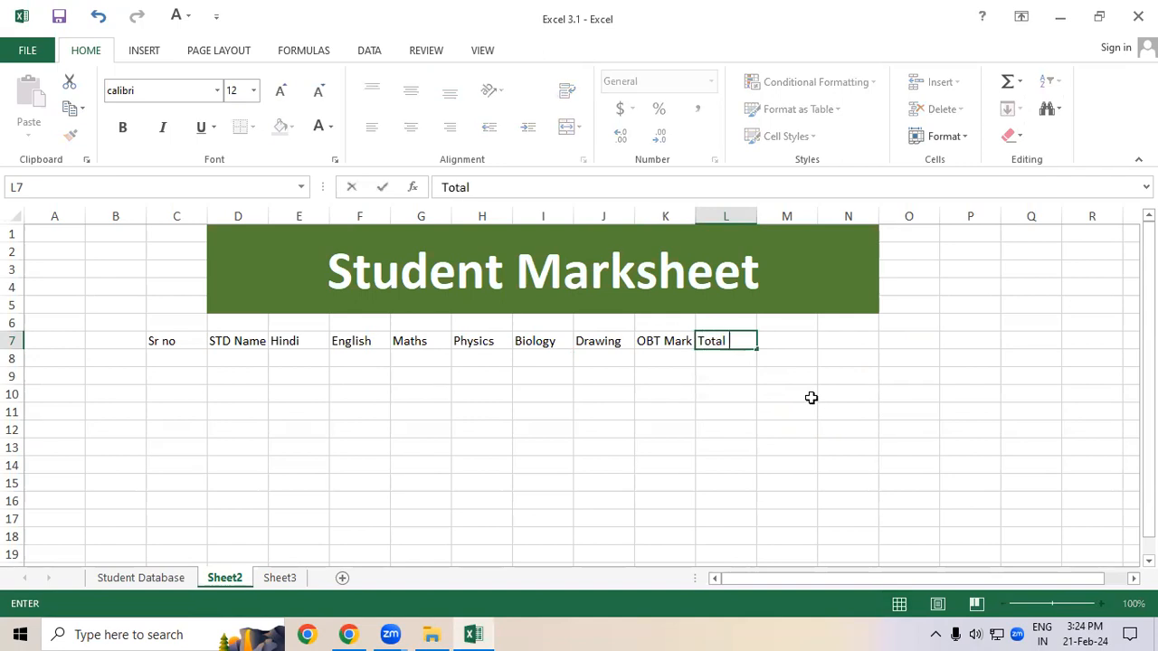
pyautogui.write(' Number')
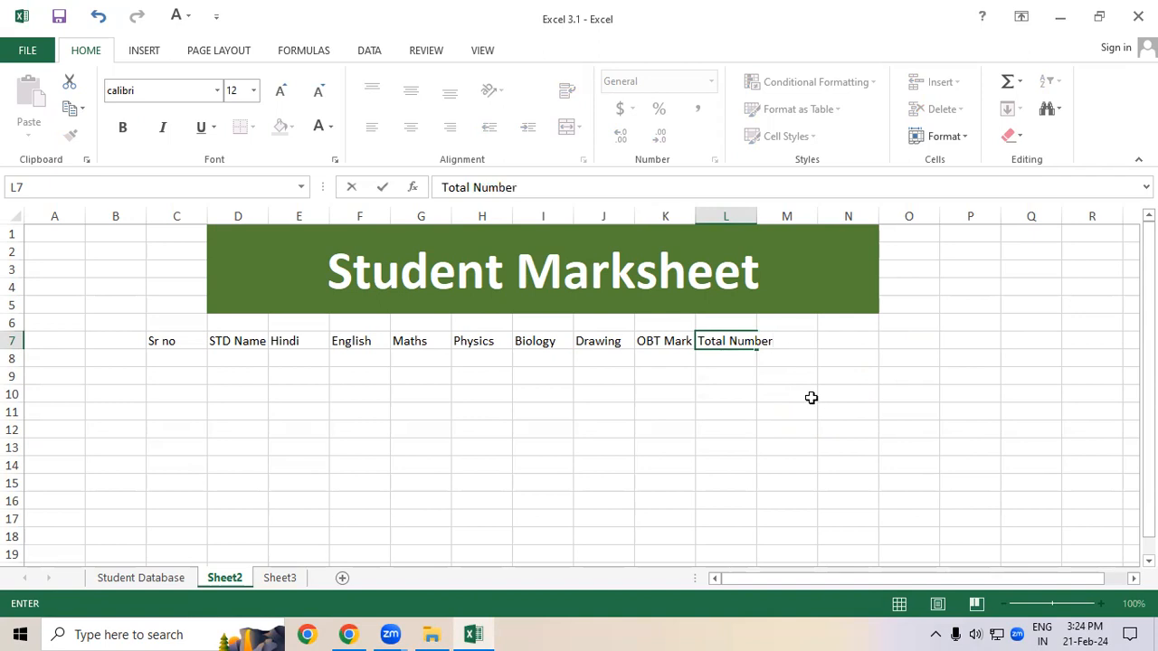
pyautogui.press('Tab')
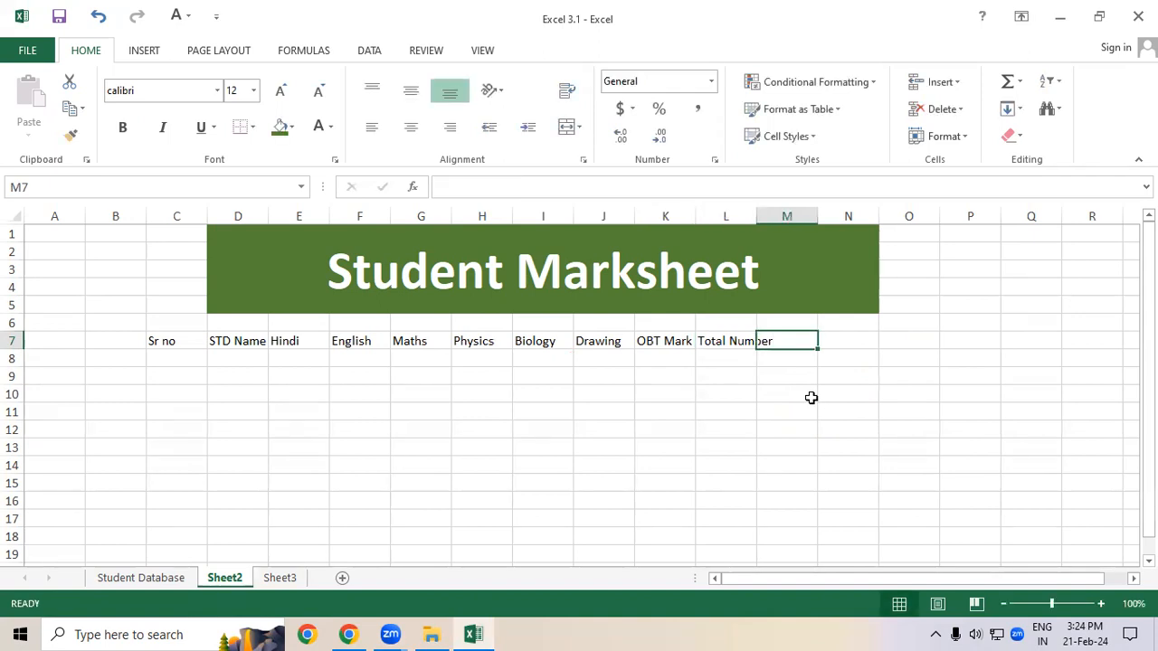
pyautogui.write('%')
pyautogui.click(744, 375)
pyautogui.click(783, 344)
pyautogui.click(769, 361)
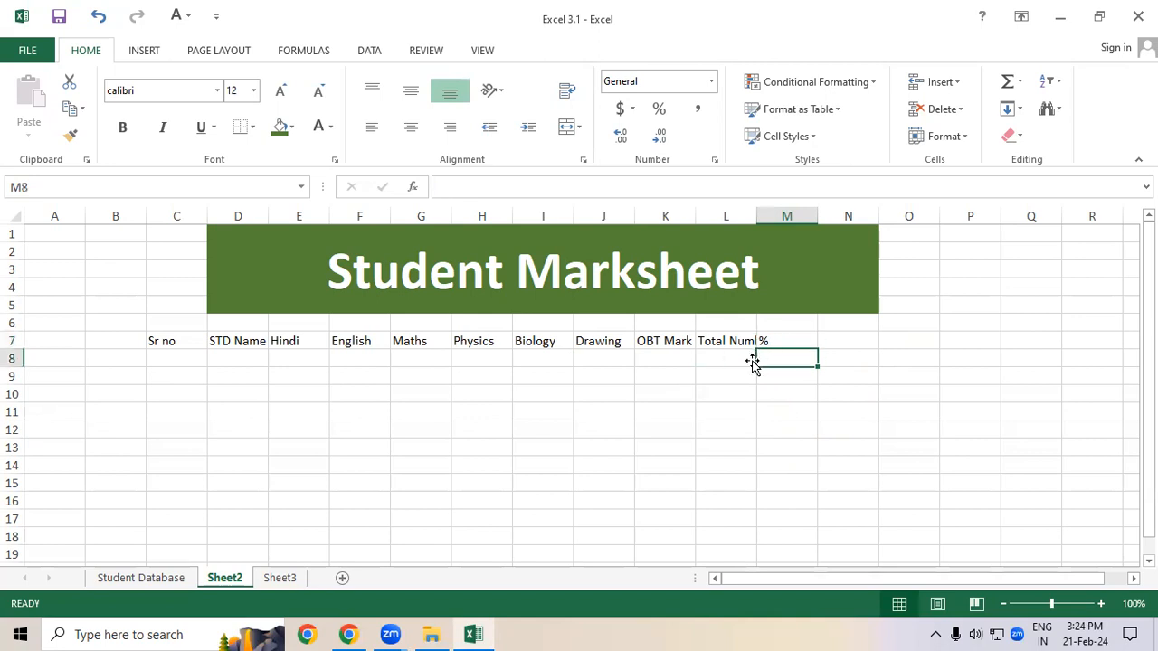
pyautogui.moveTo(782, 398); pyautogui.dragTo(794, 481)
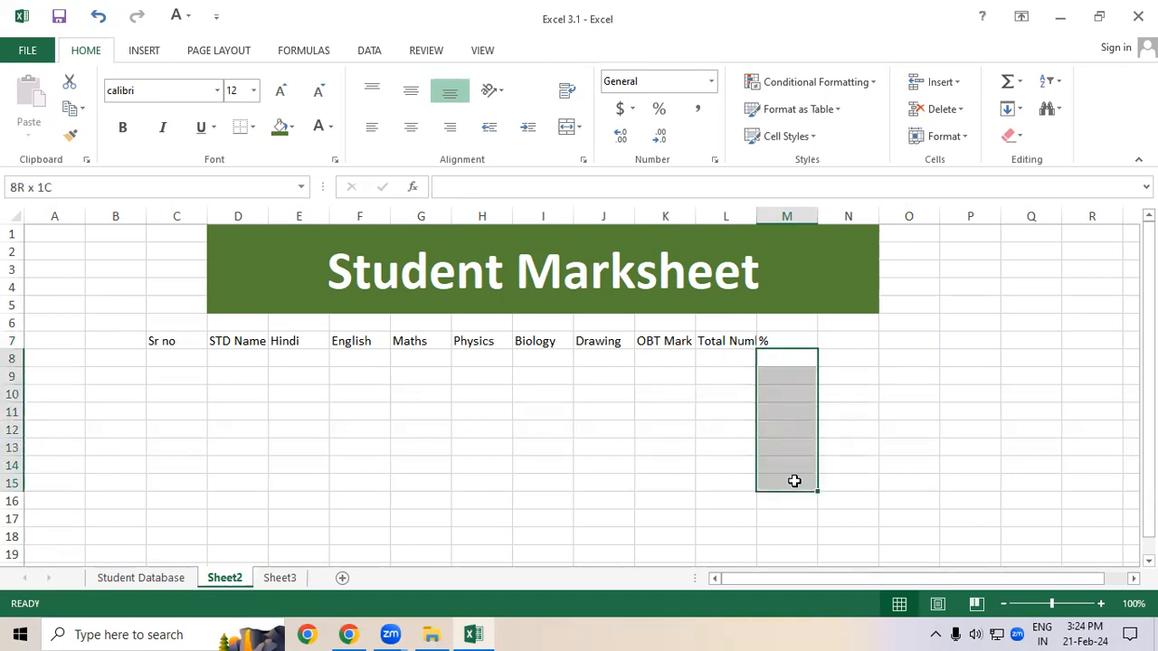
# Step: Enter the heading Count in N7
pyautogui.click(829, 341)
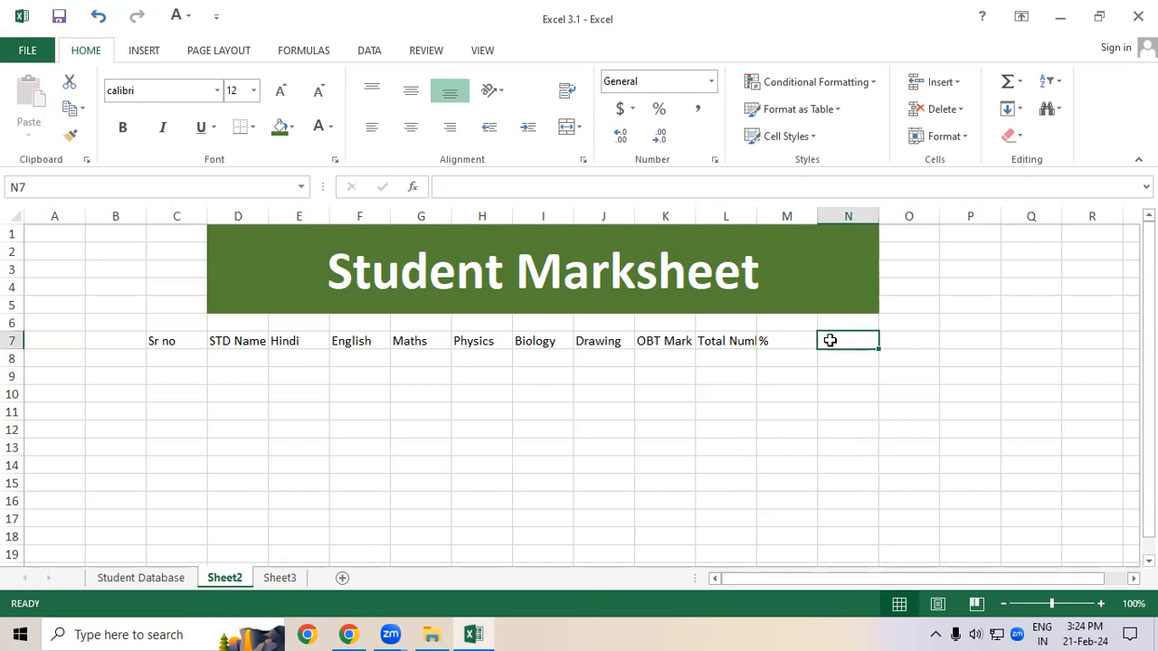
pyautogui.write('Count')
pyautogui.press('Tab')
# Step: Enter the heading Status in O7
pyautogui.click(829, 340)
pyautogui.click(908, 340)
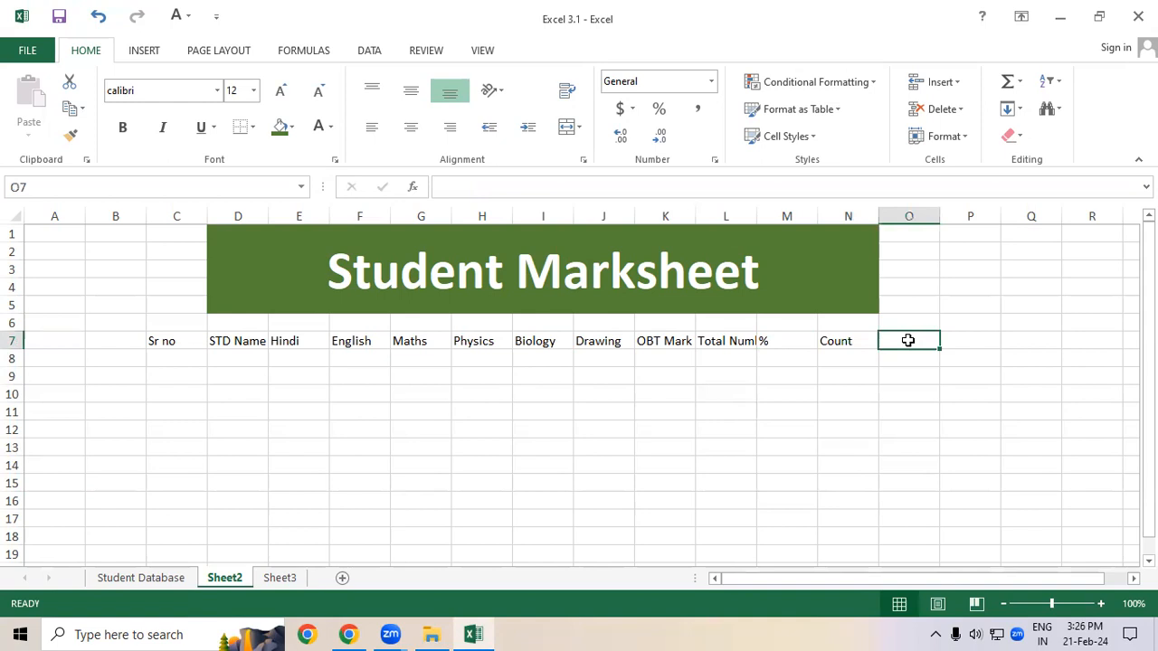
pyautogui.write('Status')
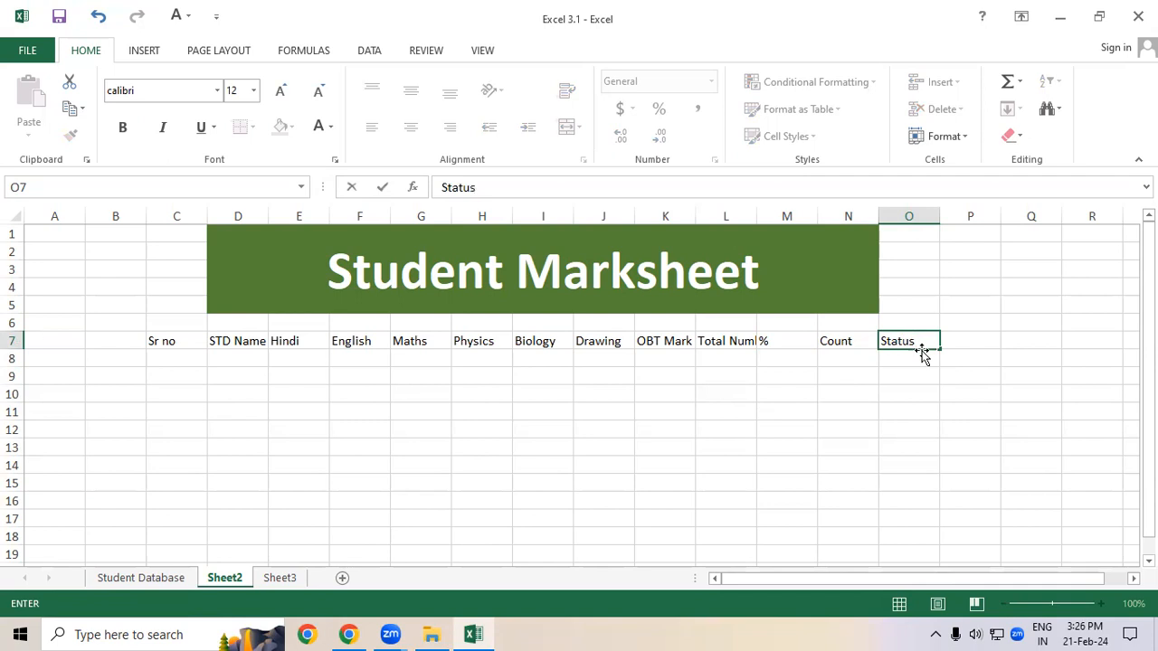
pyautogui.click(922, 352)
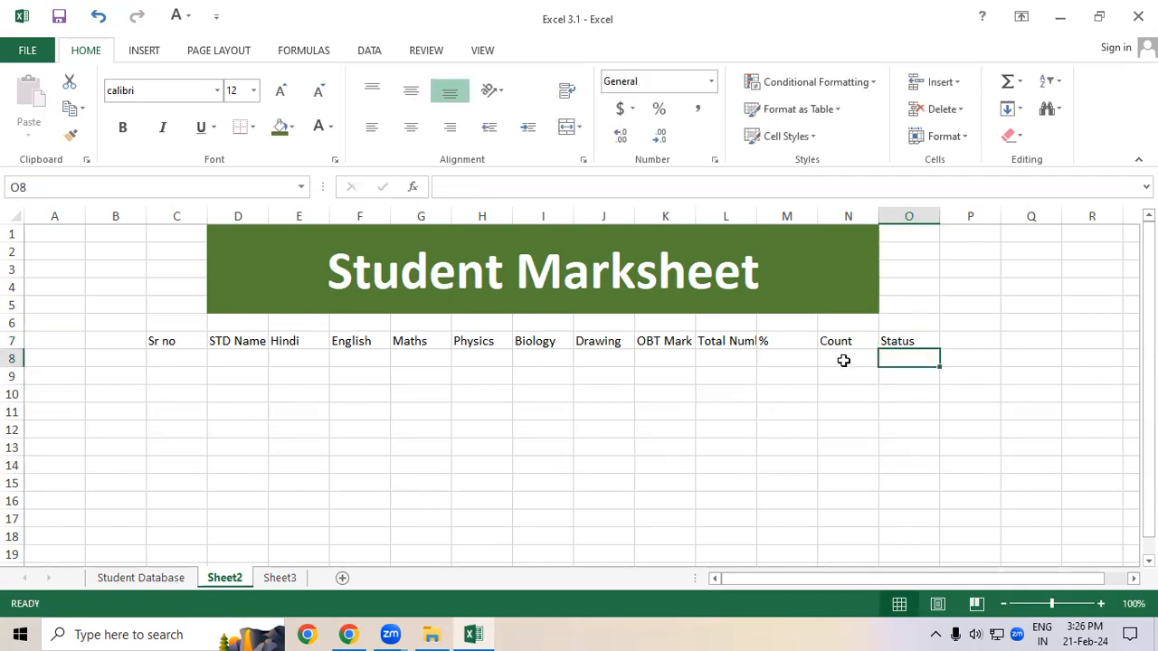
# Step: Enter the heading Division in P7
pyautogui.moveTo(908, 340); pyautogui.dragTo(914, 444)
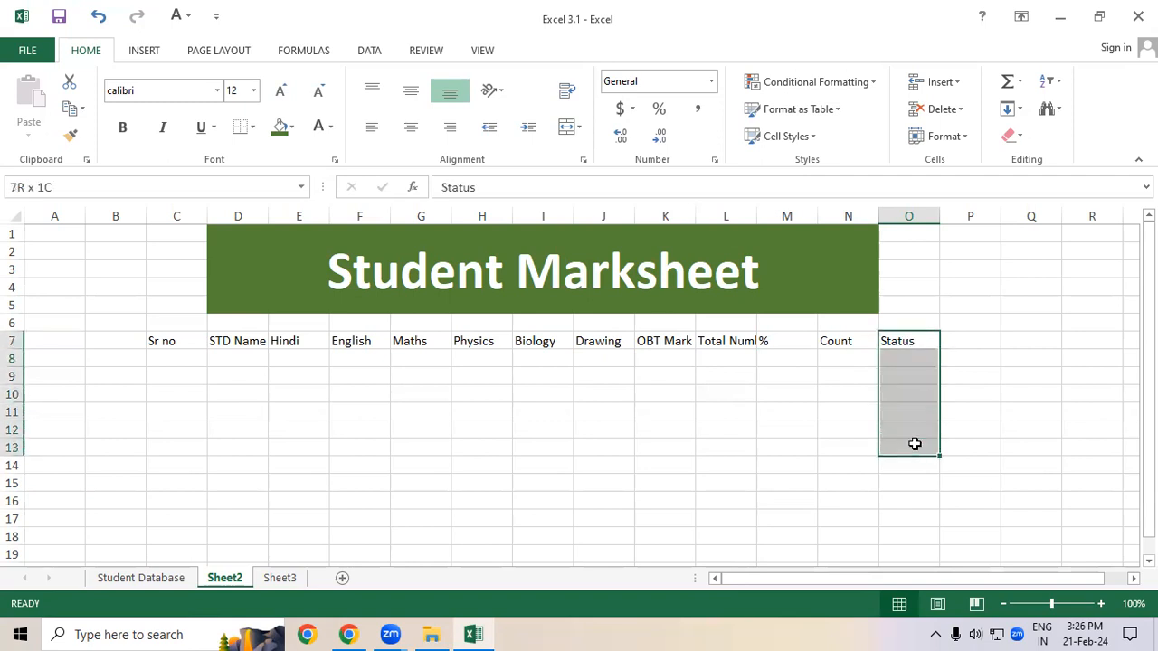
pyautogui.click(970, 339)
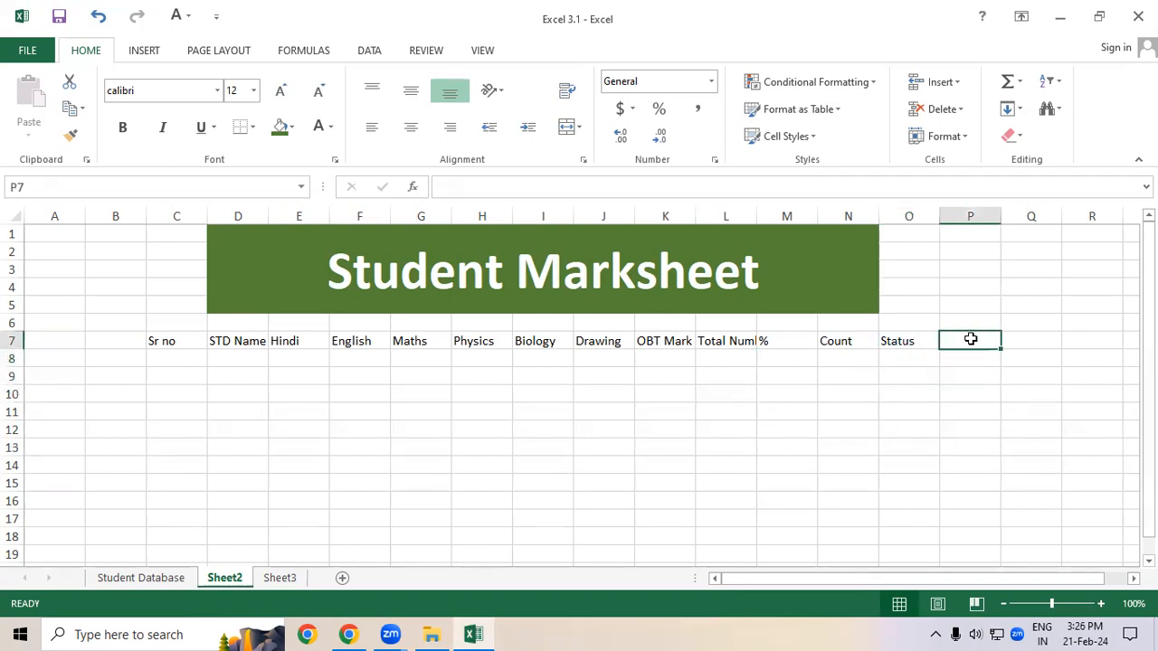
pyautogui.write('Divid')
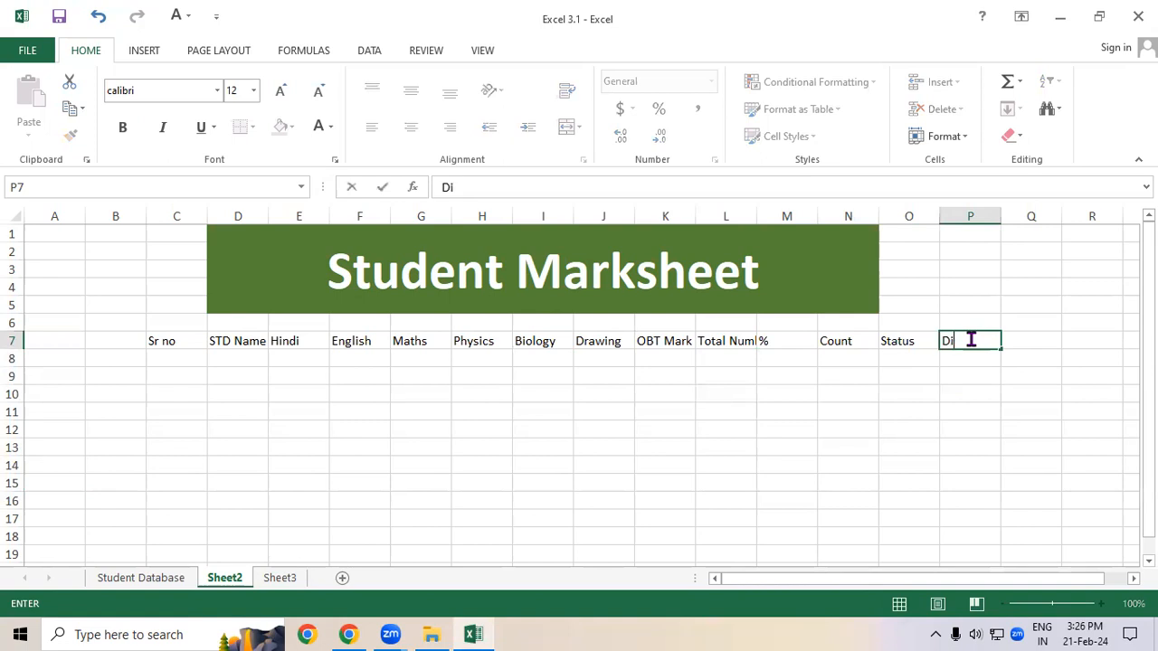
pyautogui.press('BackSpace')
pyautogui.write('sion')
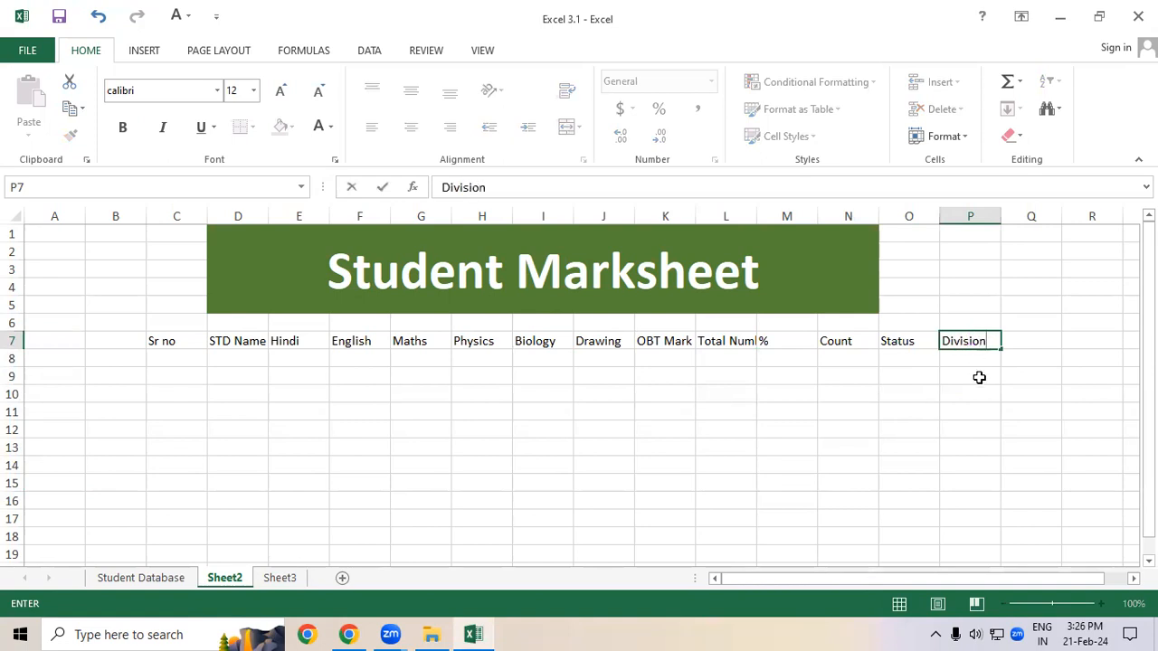
pyautogui.click(979, 377)
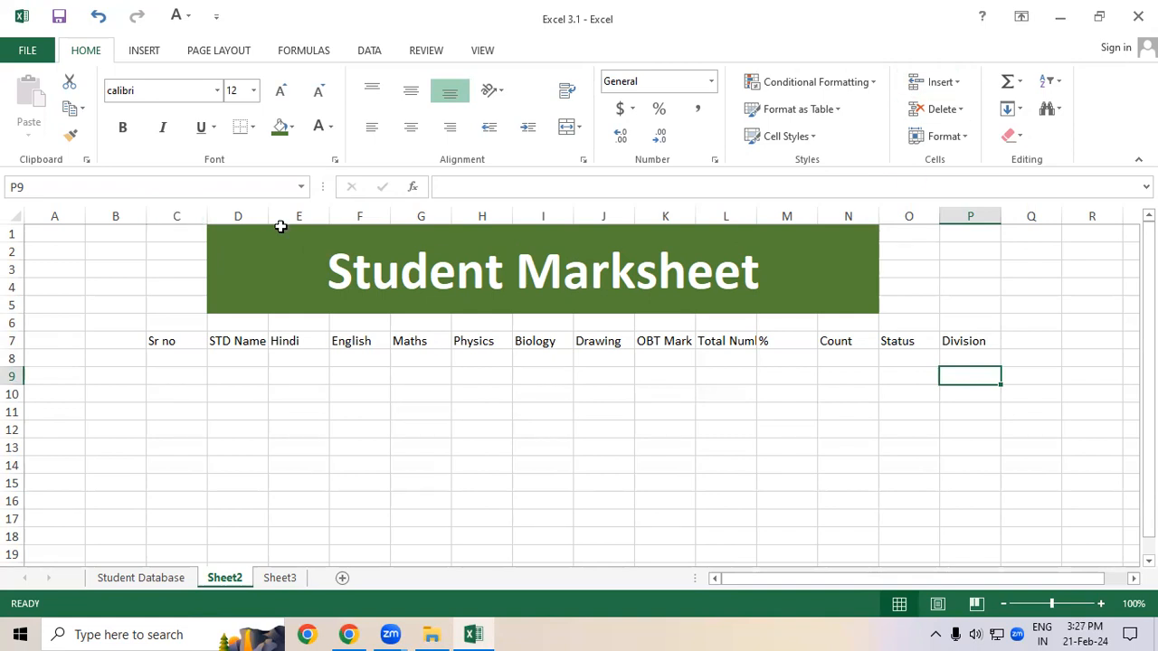
# Step: Autofit the widths of columns C to Q and widen column M slightly
pyautogui.moveTo(176, 216); pyautogui.dragTo(1004, 219)
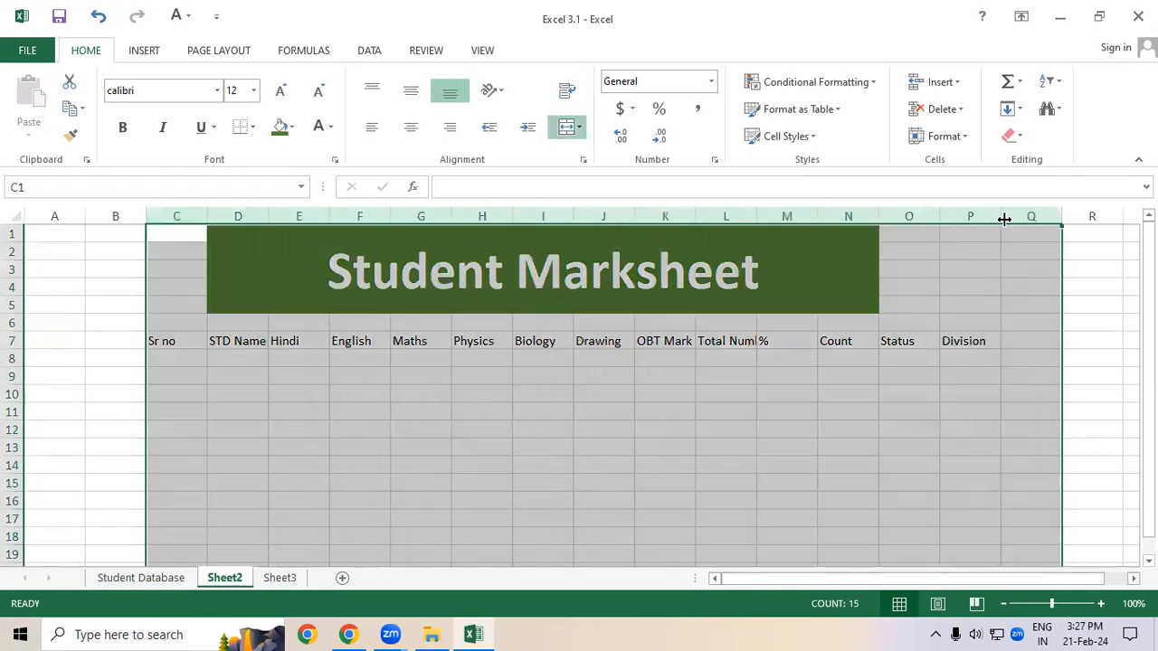
pyautogui.doubleClick(940, 217)
pyautogui.click(821, 411)
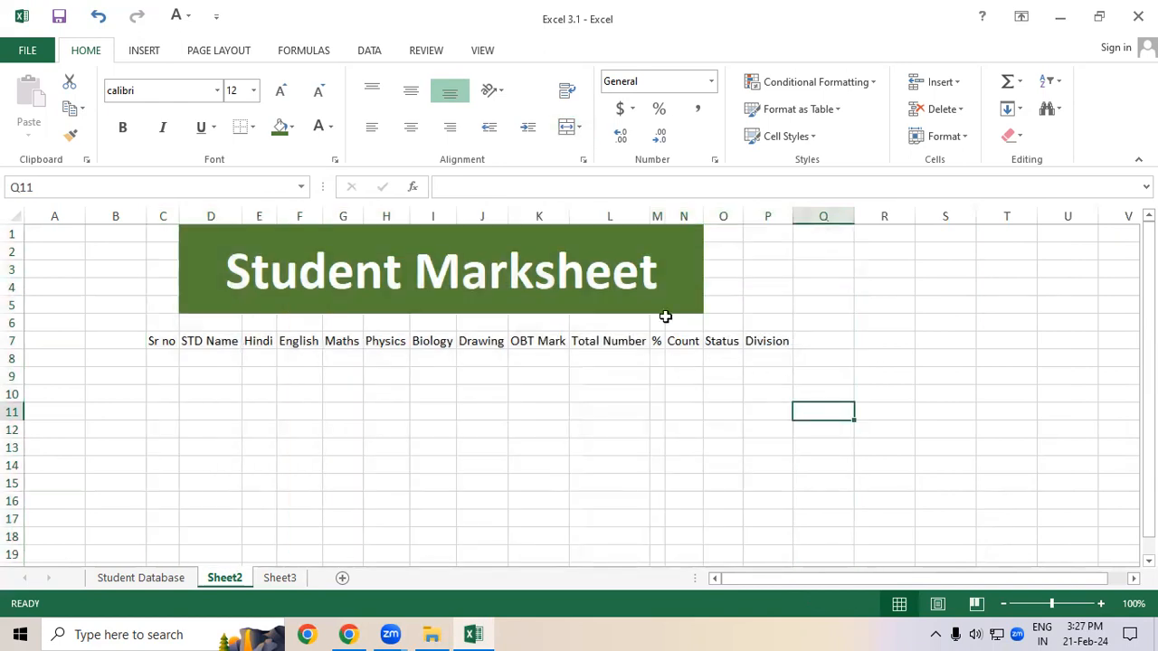
pyautogui.moveTo(663, 210); pyautogui.dragTo(681, 215)
pyautogui.click(588, 450)
# Step: Fill serial numbers 1 to 11 down the Sr no column from C8 and clear them again
pyautogui.moveTo(160, 359); pyautogui.dragTo(756, 467)
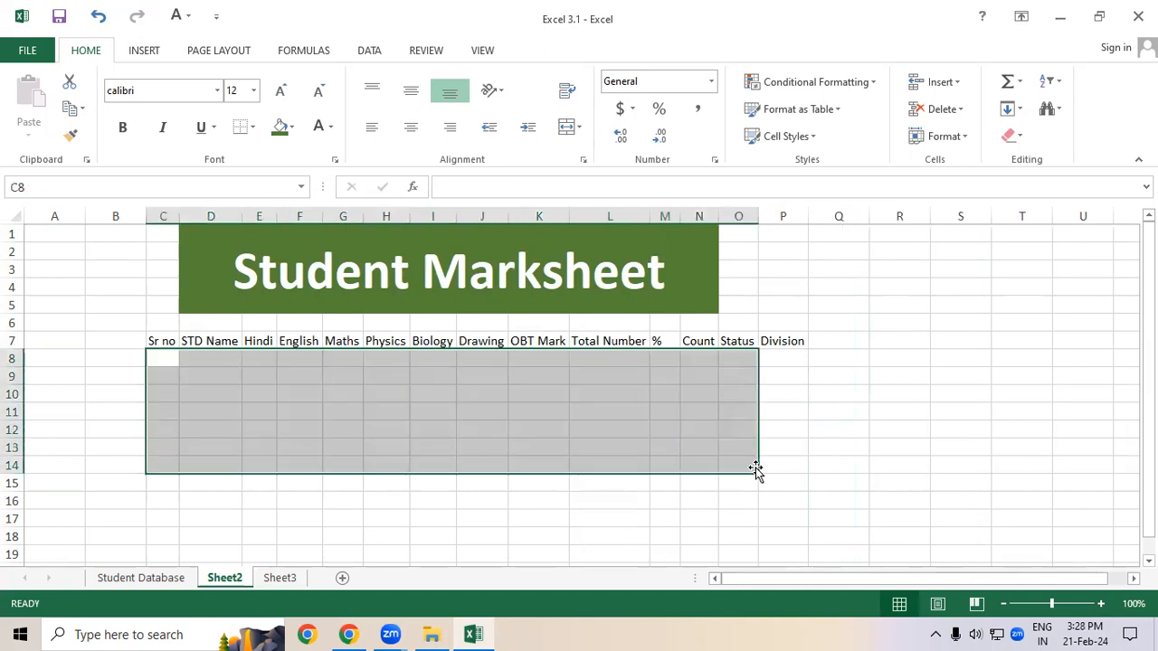
pyautogui.click(189, 404)
pyautogui.click(167, 358)
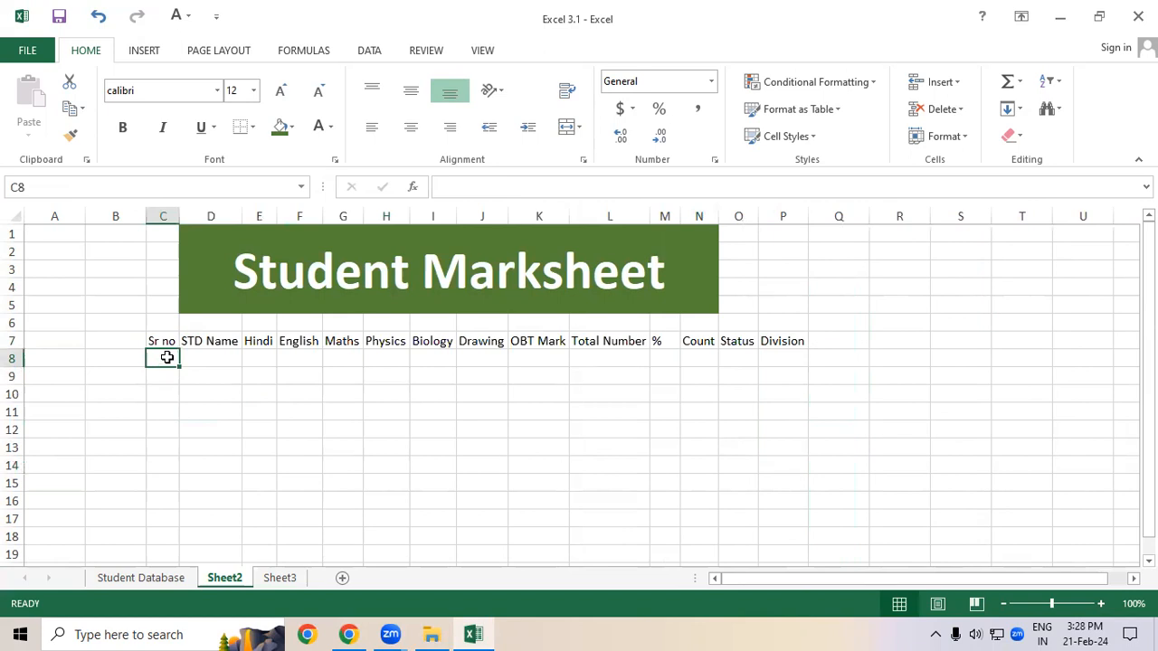
pyautogui.write('1')
pyautogui.press('Return')
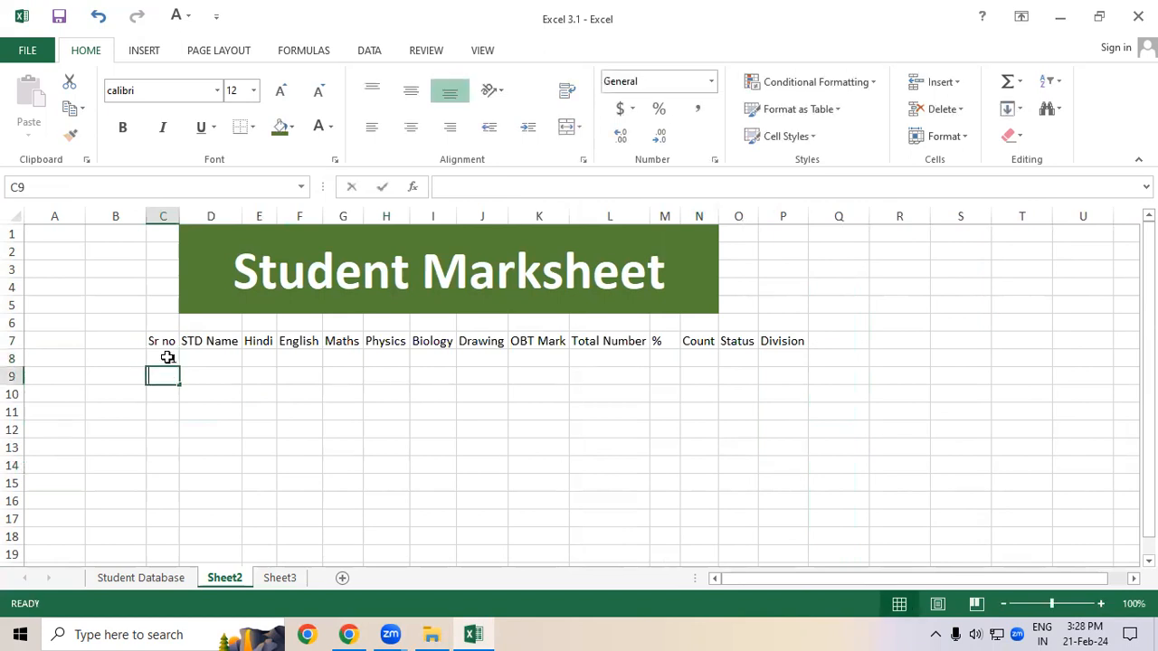
pyautogui.write('2')
pyautogui.press('Return')
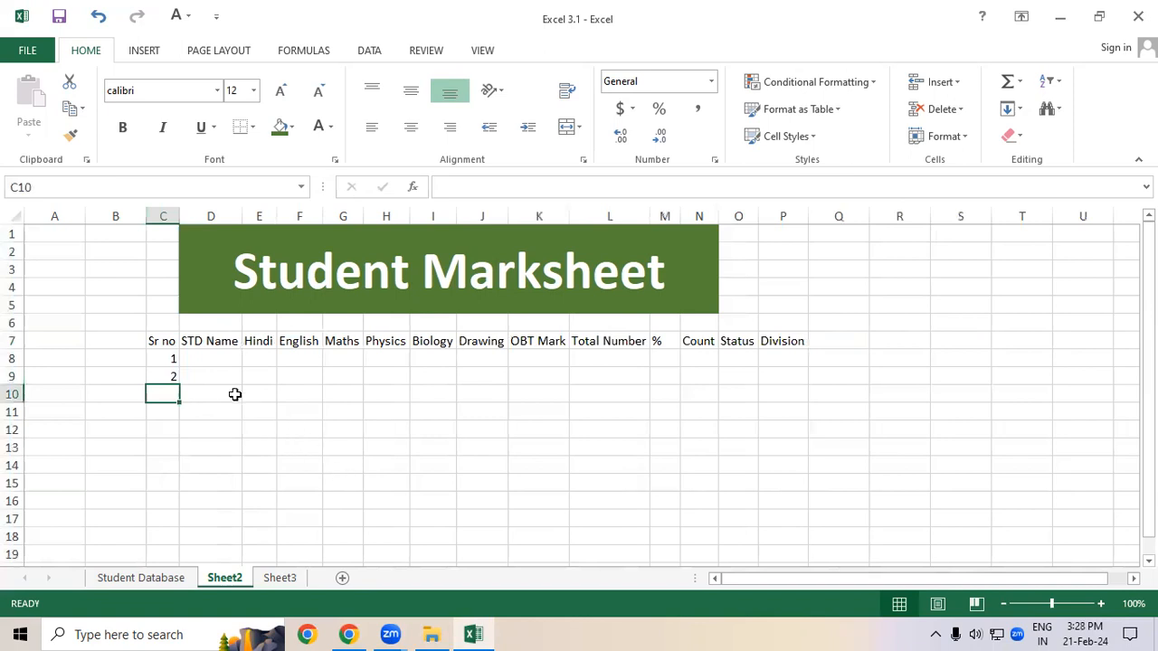
pyautogui.moveTo(166, 360); pyautogui.dragTo(181, 539)
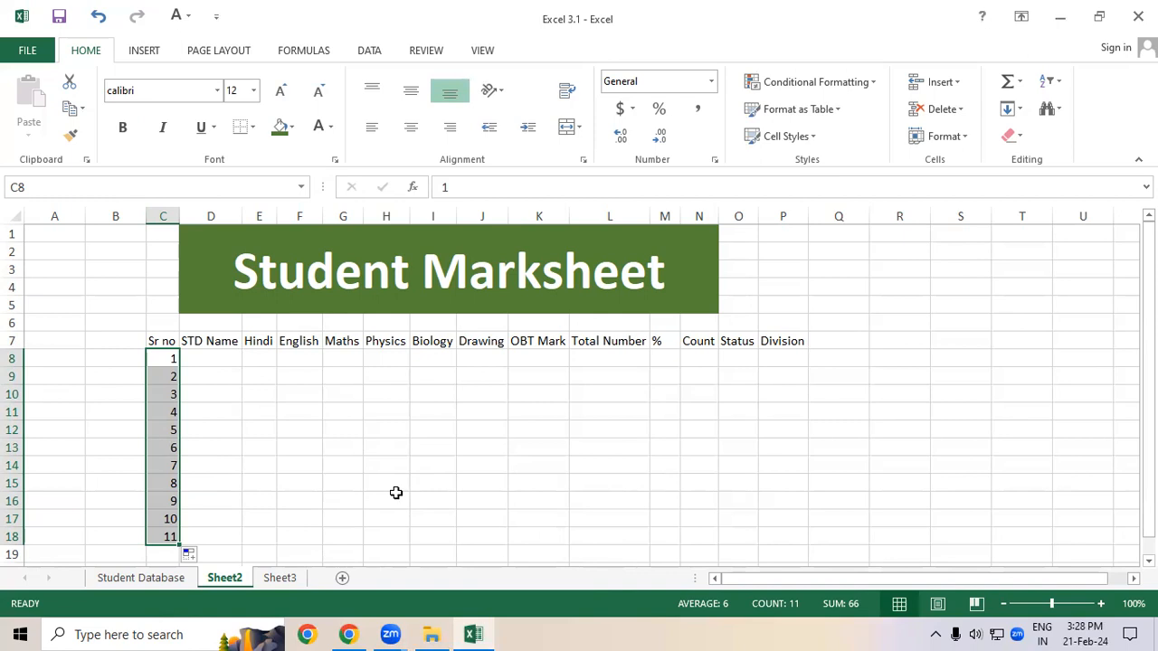
pyautogui.press('Delete')
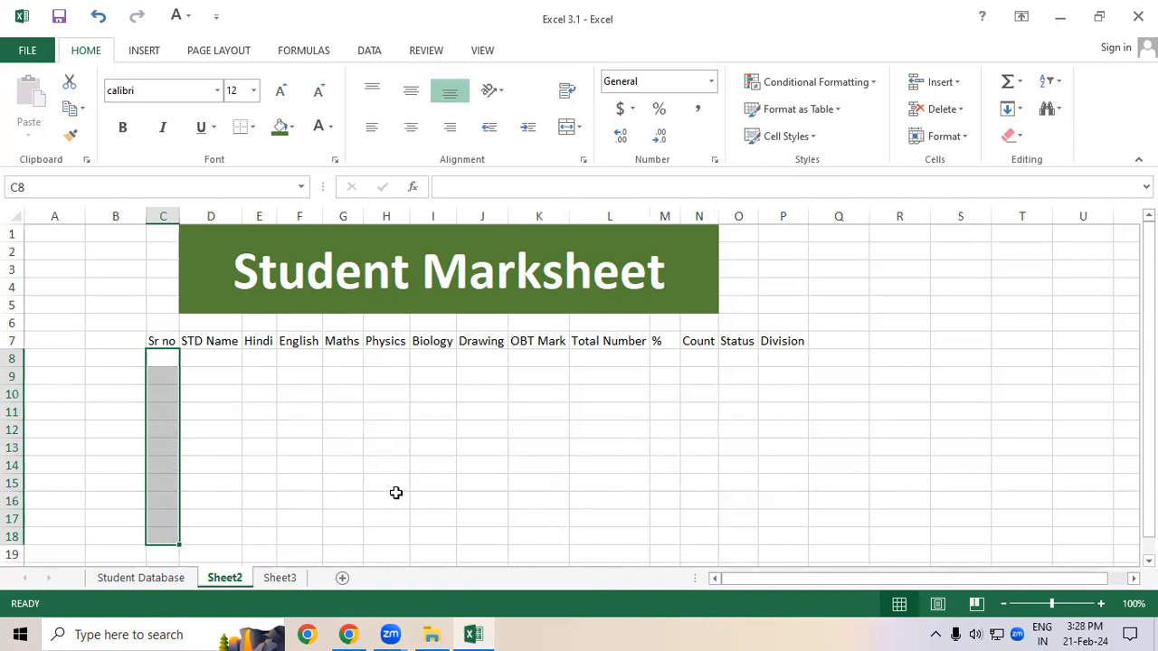
# Step: Fill serial numbers 1 to 7 down the Sr no column in C8:C14
pyautogui.hotkey('shift', 'Up')
pyautogui.click(168, 359)
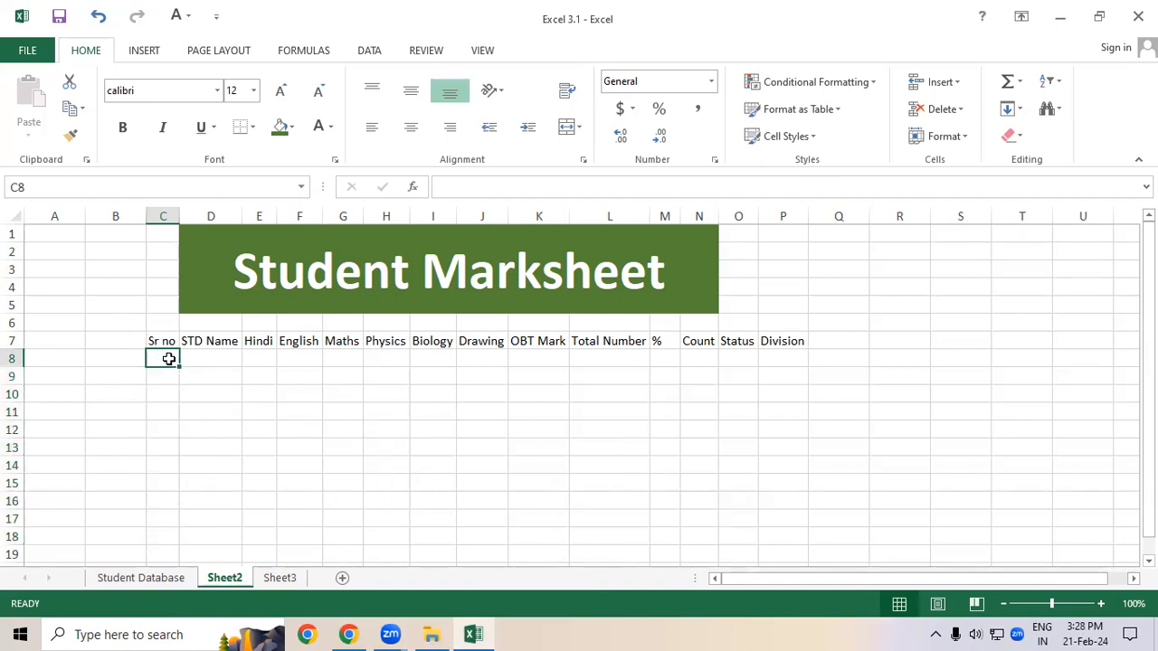
pyautogui.write('1')
pyautogui.press('Return')
pyautogui.write('2')
pyautogui.press('Return')
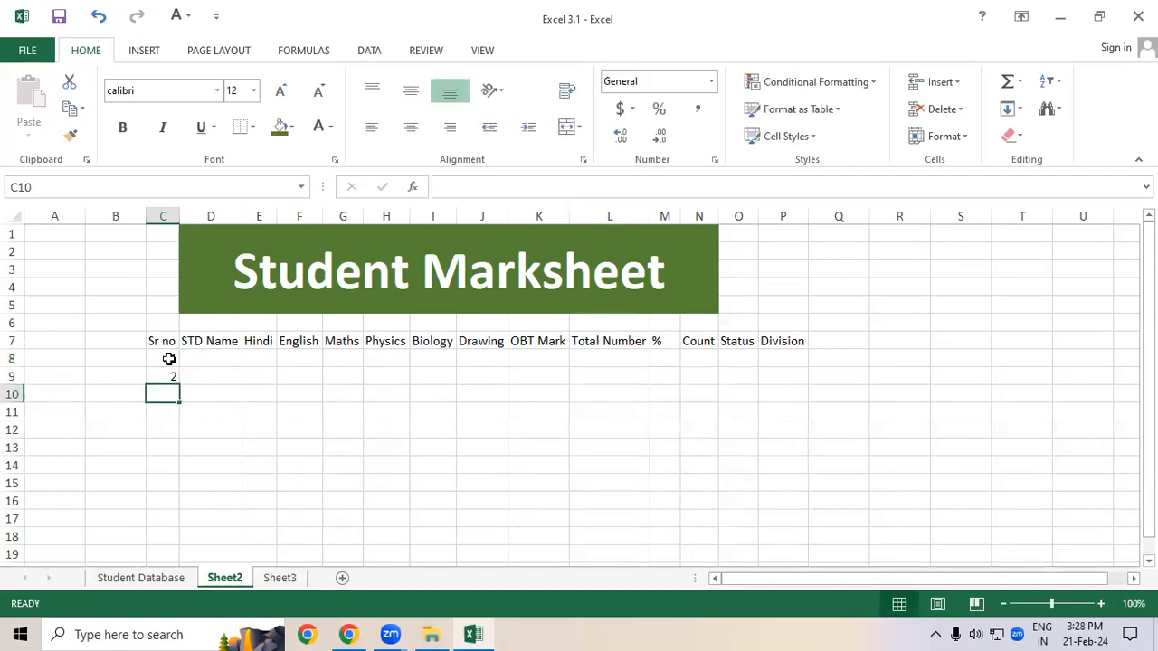
pyautogui.moveTo(168, 359); pyautogui.dragTo(194, 472)
pyautogui.click(377, 466)
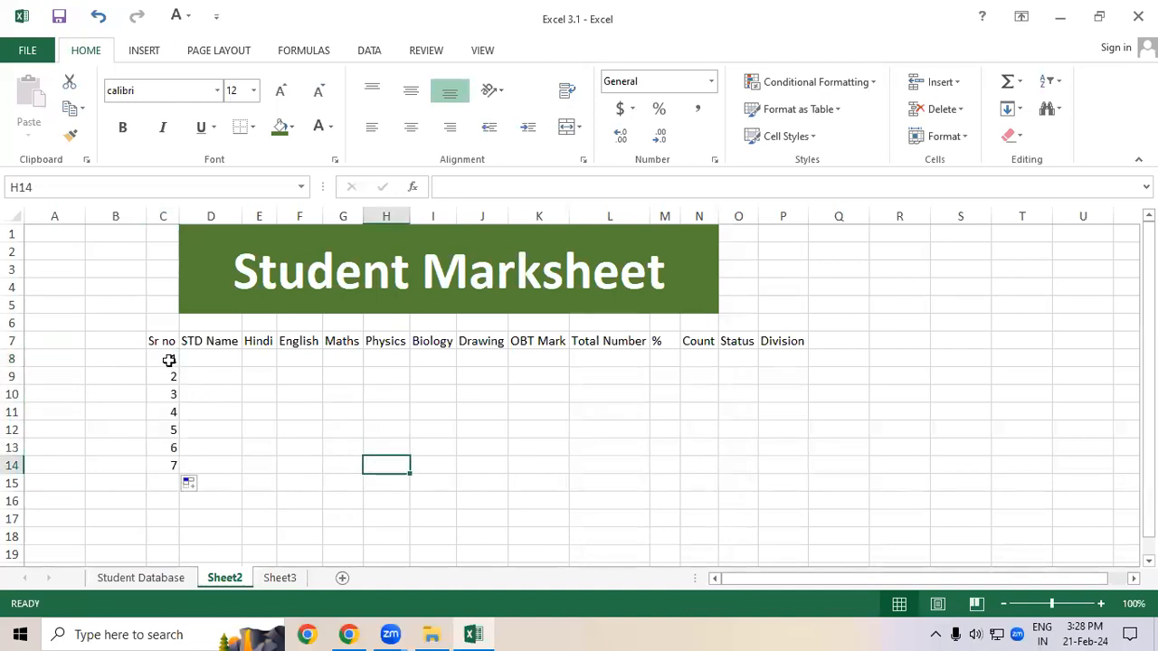
# Step: Increase the font size of the whole sheet to 16
pyautogui.click(17, 217)
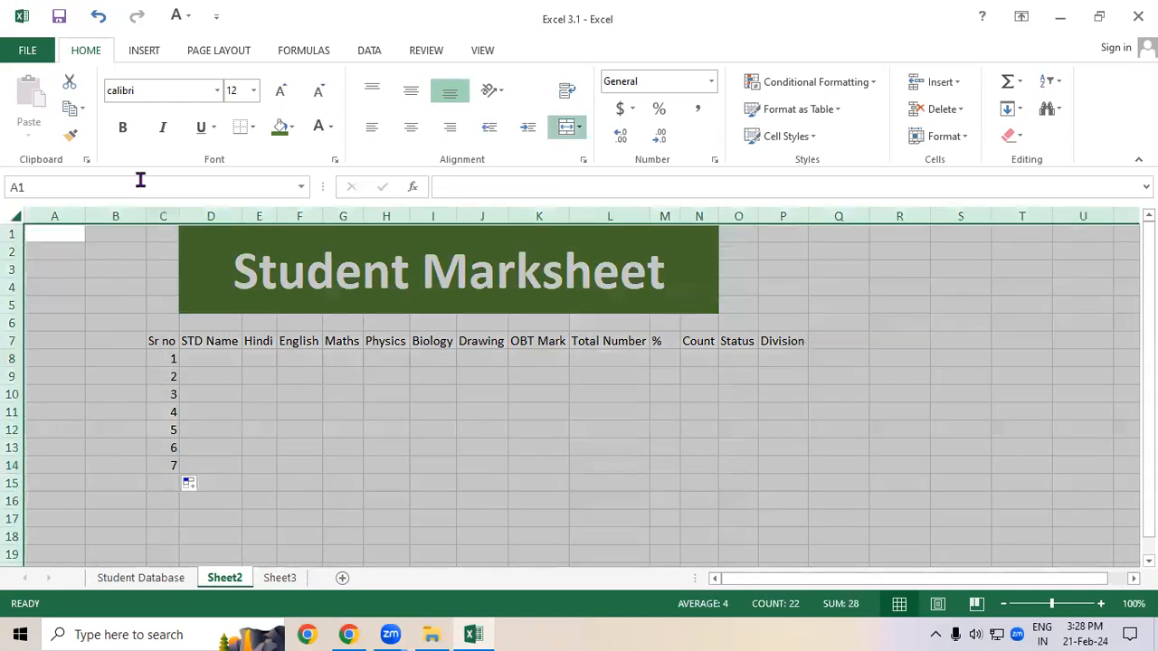
pyautogui.click(278, 93)
pyautogui.click(280, 91)
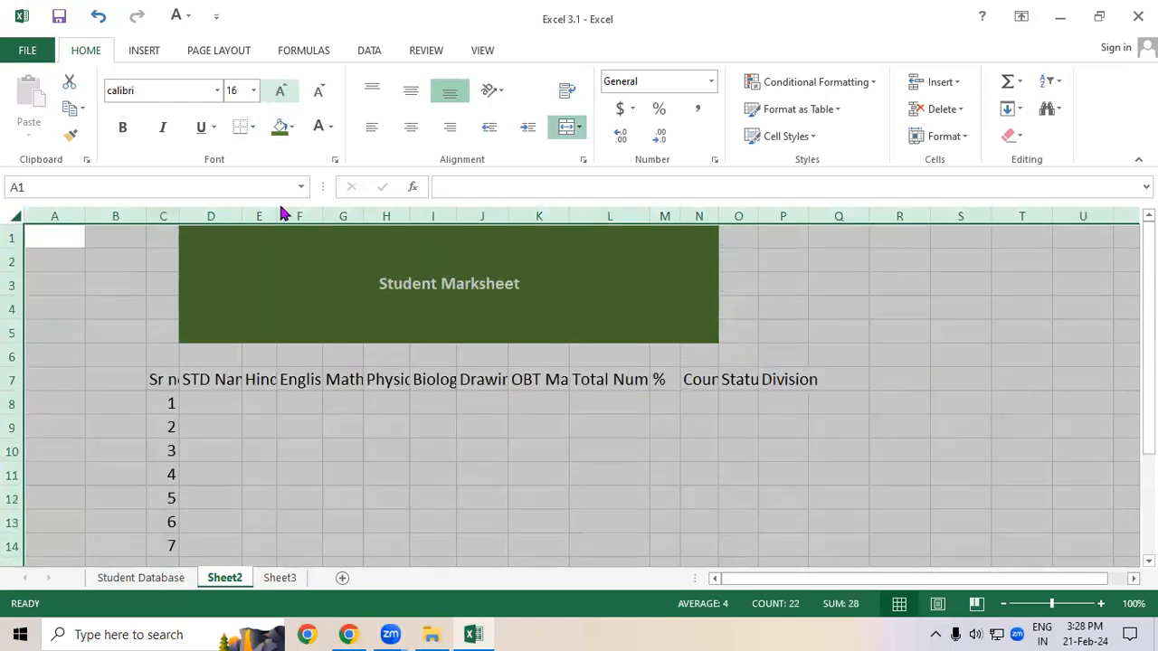
# Step: Autofit columns C to Q to fit the enlarged headings
pyautogui.click(302, 486)
pyautogui.scroll(-1, 308, 453)
pyautogui.moveTo(168, 215); pyautogui.dragTo(832, 200)
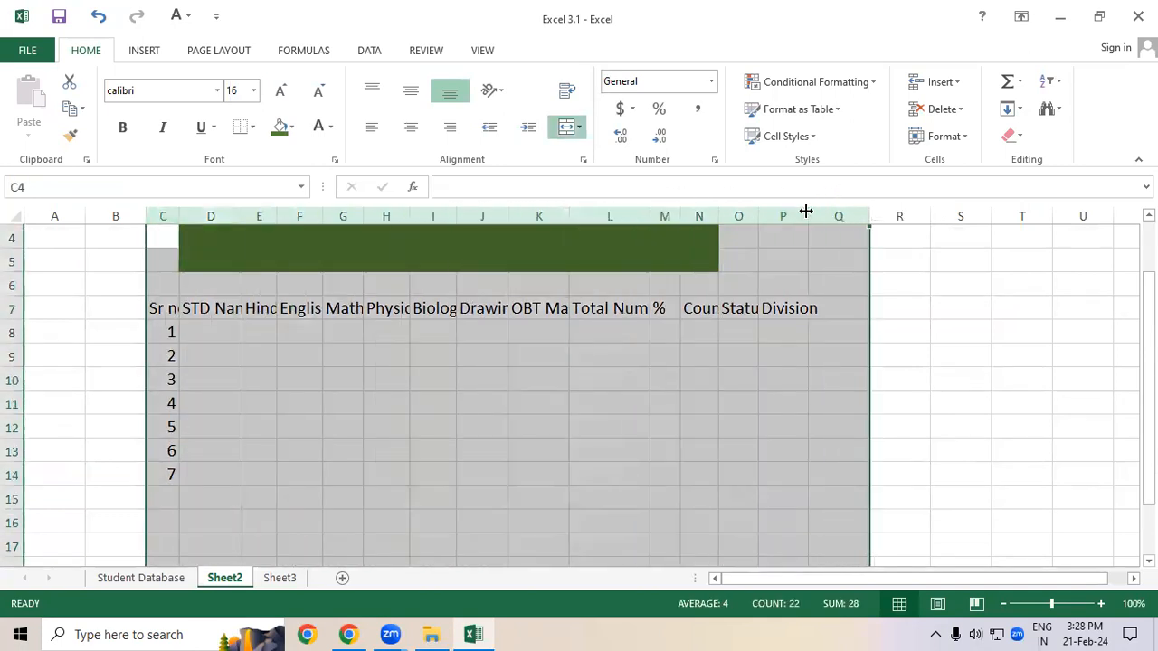
pyautogui.doubleClick(808, 215)
pyautogui.click(751, 357)
pyautogui.moveTo(822, 222); pyautogui.dragTo(853, 215)
# Step: Enlarge the Student Marksheet title font size to 72
pyautogui.click(718, 261)
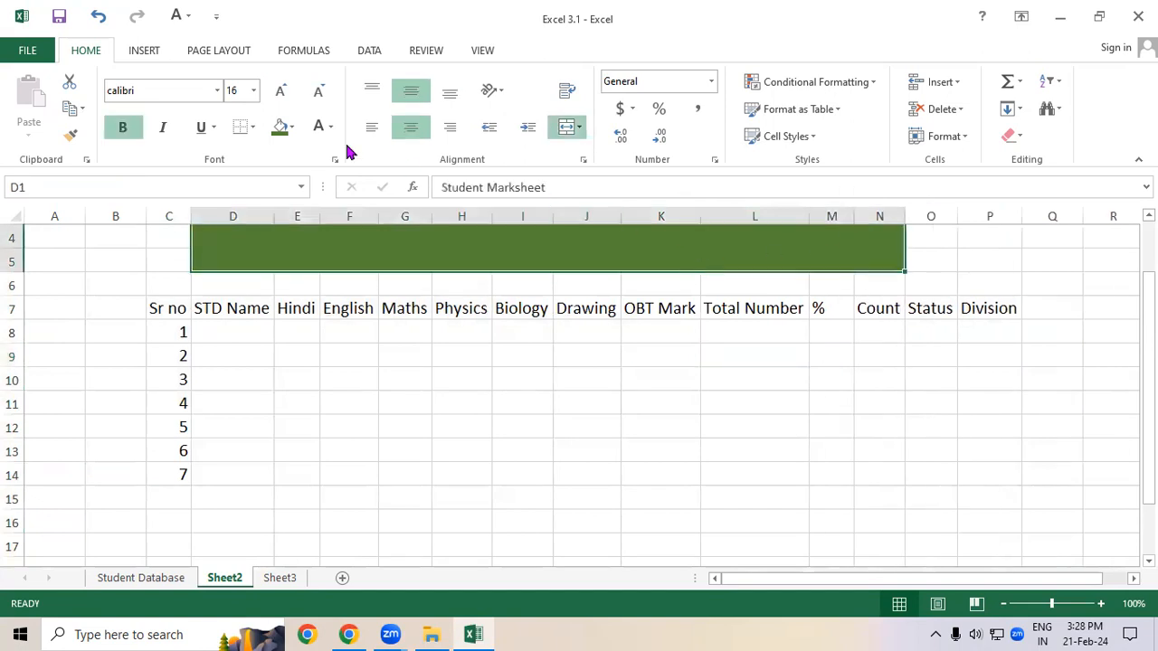
pyautogui.click(286, 94)
pyautogui.click(286, 94)
pyautogui.click(286, 94)
pyautogui.click(286, 94)
pyautogui.click(286, 94)
pyautogui.click(286, 94)
pyautogui.click(285, 94)
pyautogui.click(285, 94)
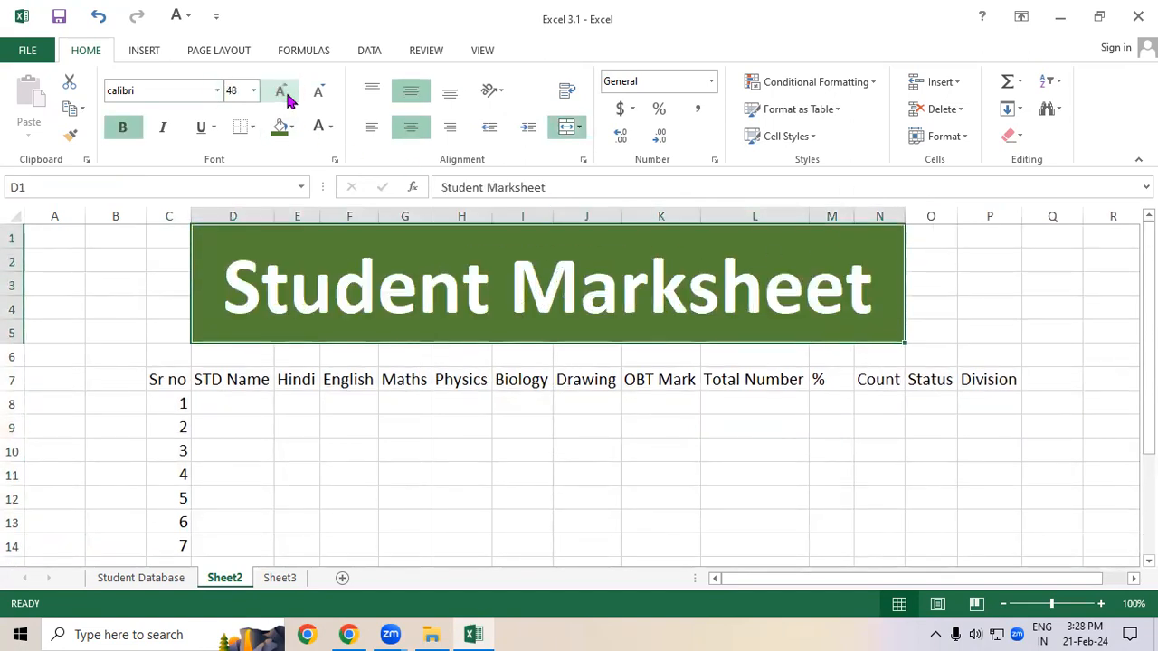
pyautogui.click(286, 95)
pyautogui.scroll(-2, 375, 432)
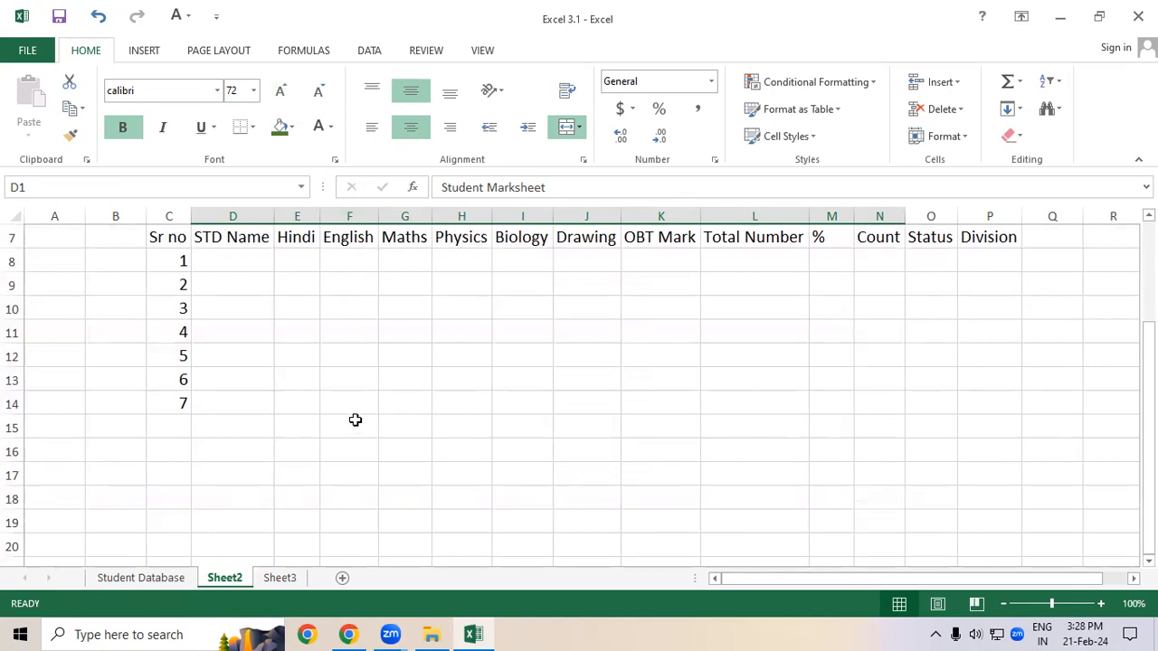
# Step: Clear the serial numbers from C8:C14
pyautogui.moveTo(173, 261); pyautogui.dragTo(183, 403)
pyautogui.press('Delete')
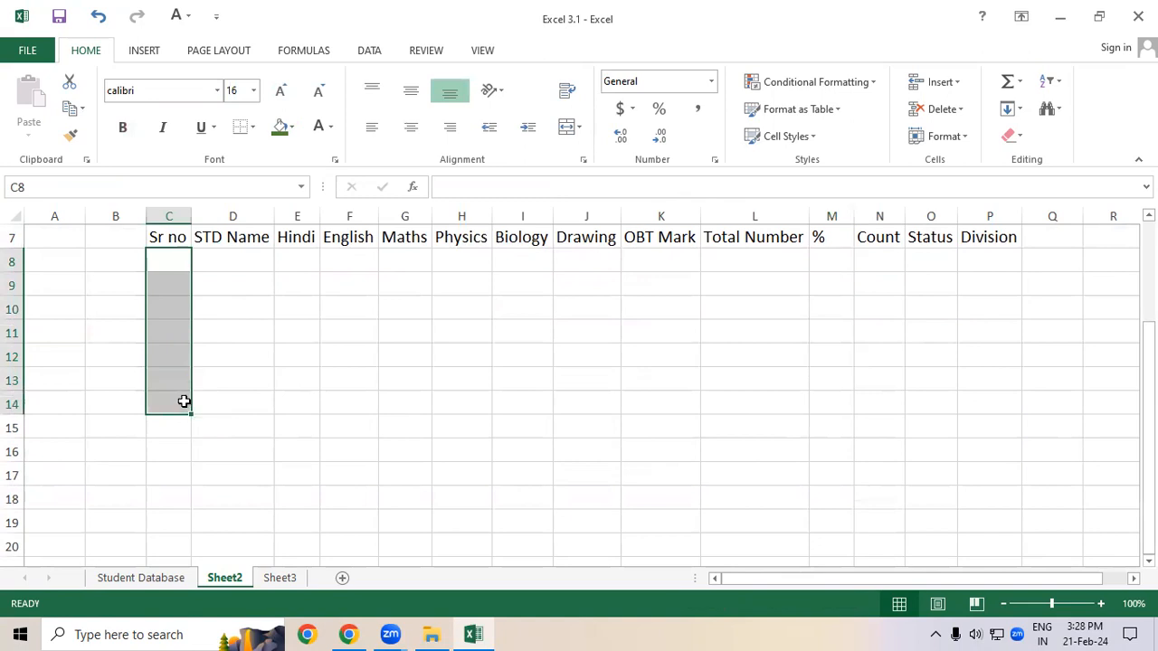
# Step: Try filling the value 1 down C8:C16 as a series, then clear it
pyautogui.click(175, 258)
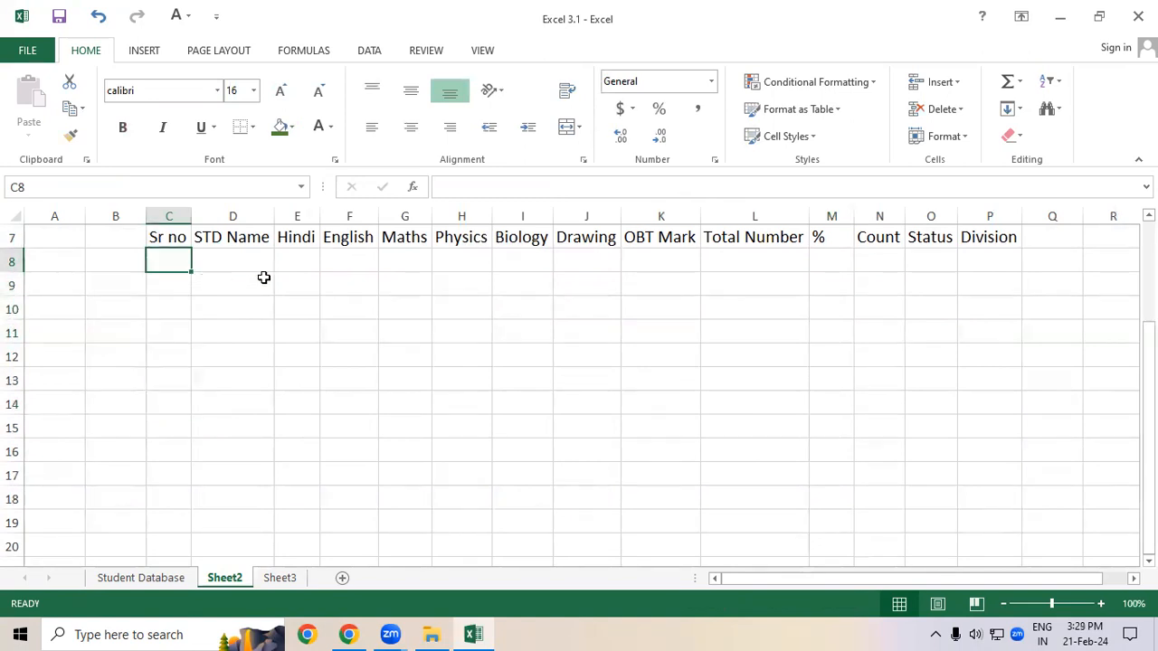
pyautogui.write('1')
pyautogui.click(202, 329)
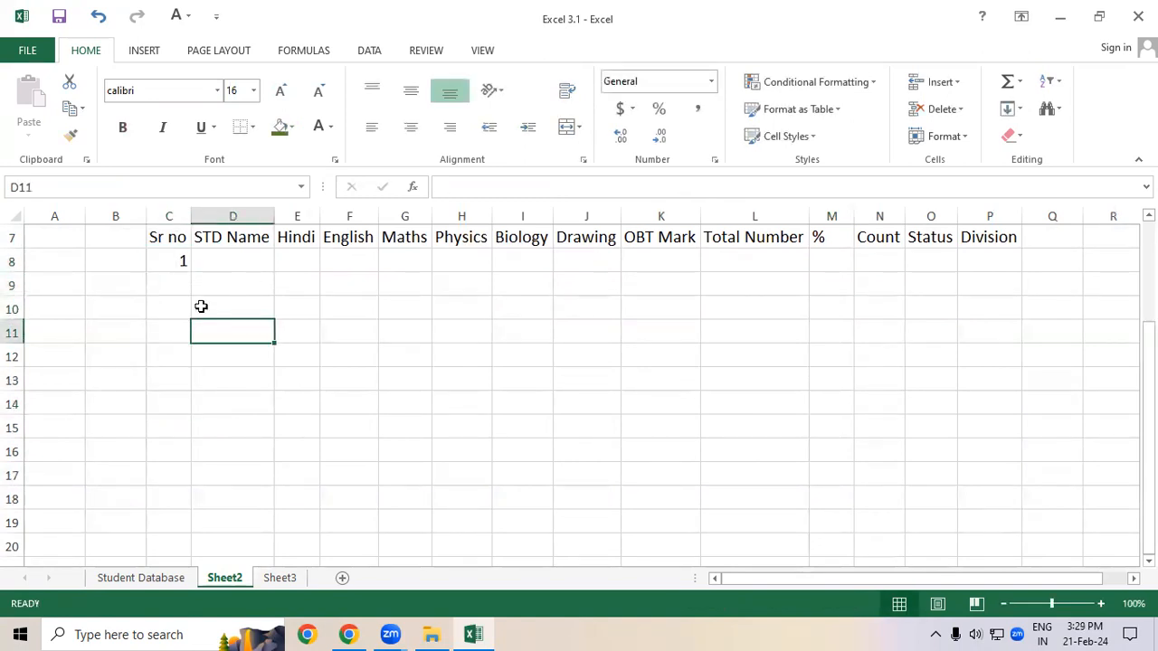
pyautogui.click(169, 259)
pyautogui.moveTo(186, 269); pyautogui.dragTo(186, 457)
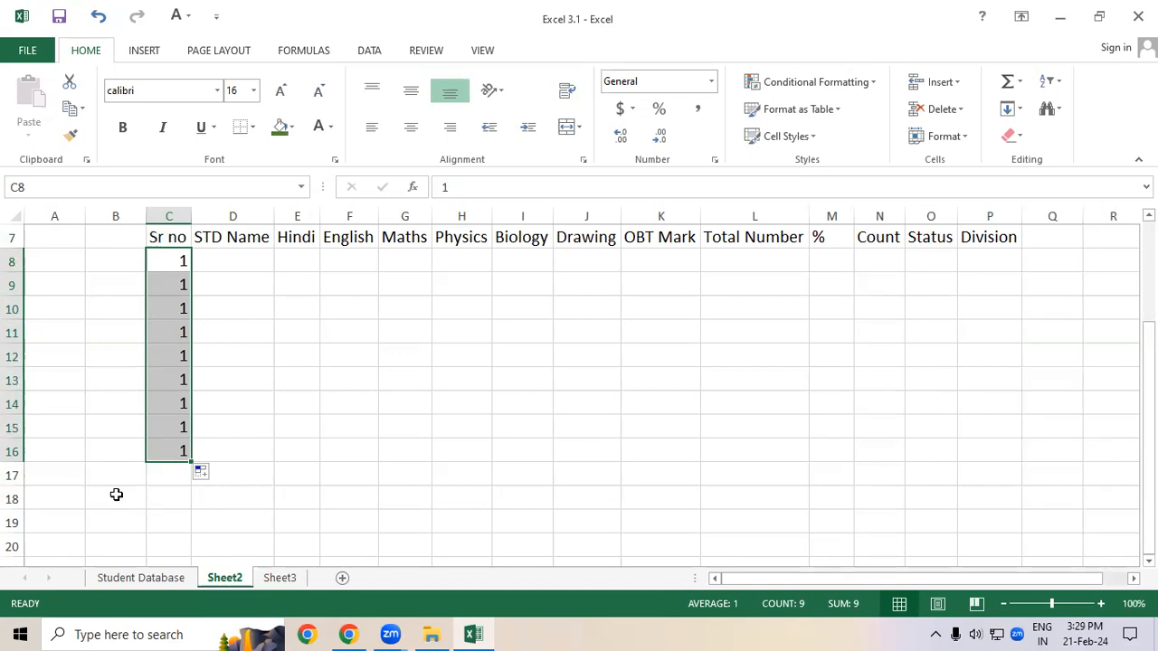
pyautogui.press('Delete')
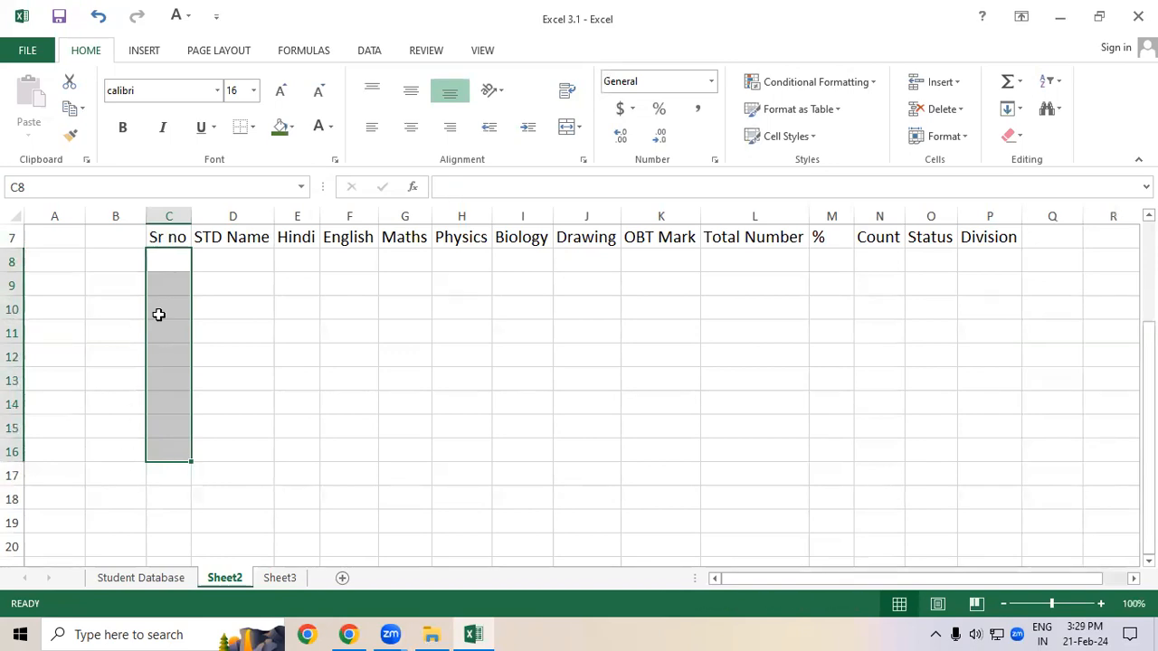
# Step: Enter 1 in C8 and fill the serial numbers 1 to 10 down to C17
pyautogui.click(168, 262)
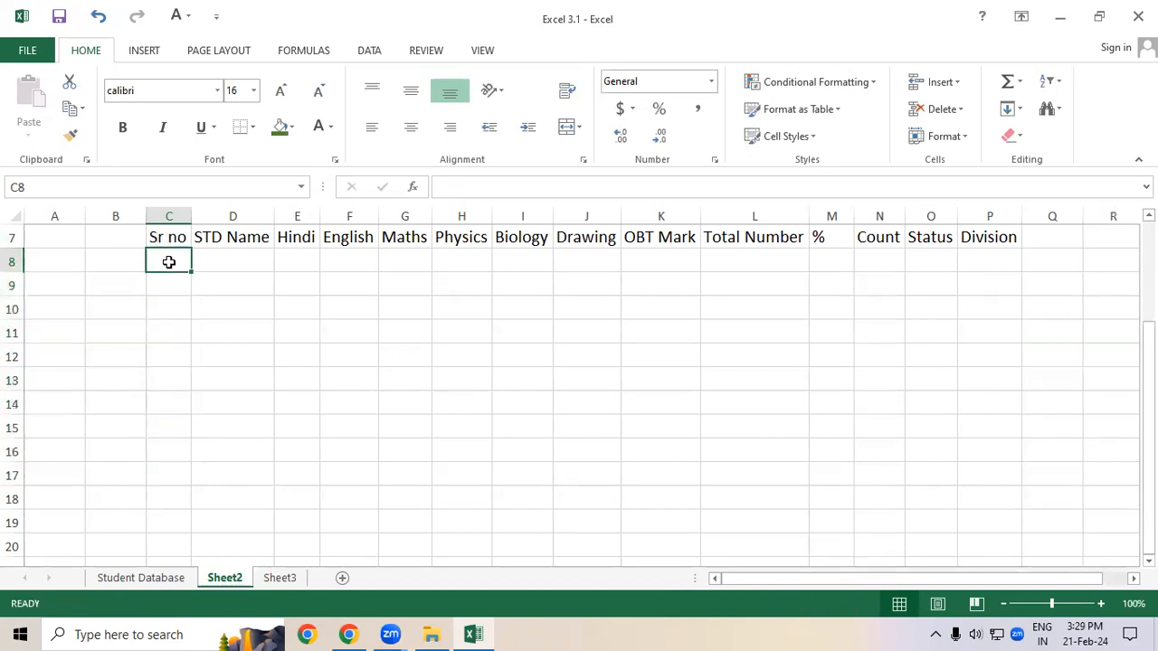
pyautogui.write('1')
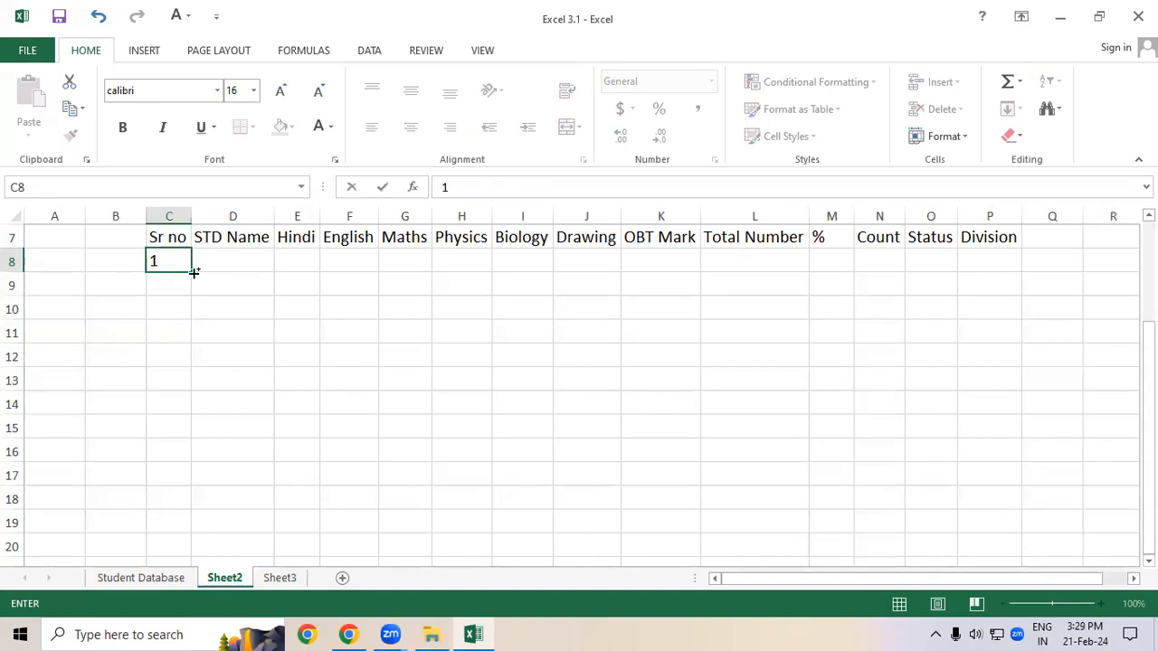
pyautogui.moveTo(193, 272); pyautogui.dragTo(194, 479)
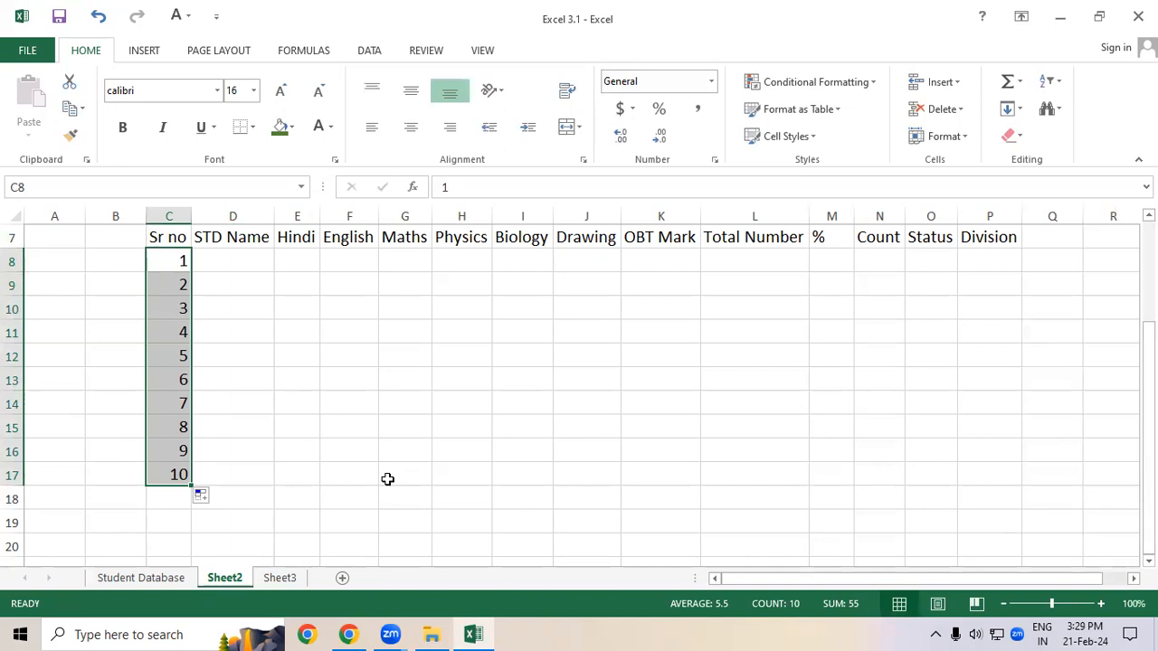
pyautogui.click(271, 408)
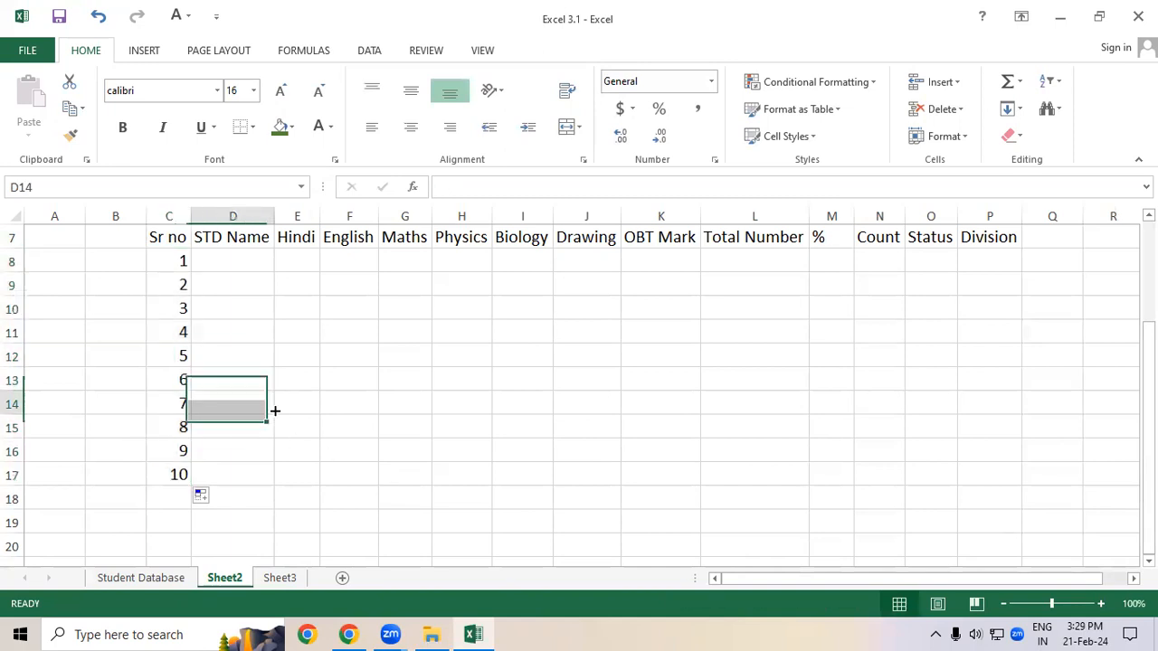
pyautogui.click(181, 261)
pyautogui.moveTo(193, 267); pyautogui.dragTo(193, 480)
pyautogui.click(278, 442)
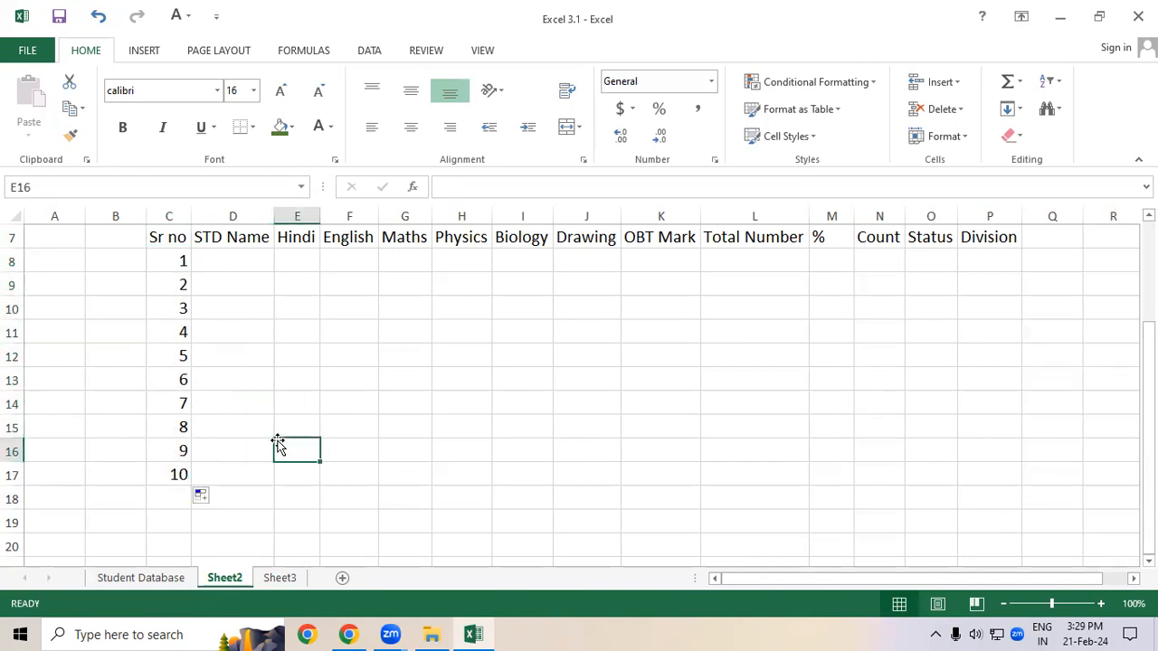
pyautogui.moveTo(235, 261); pyautogui.dragTo(233, 471)
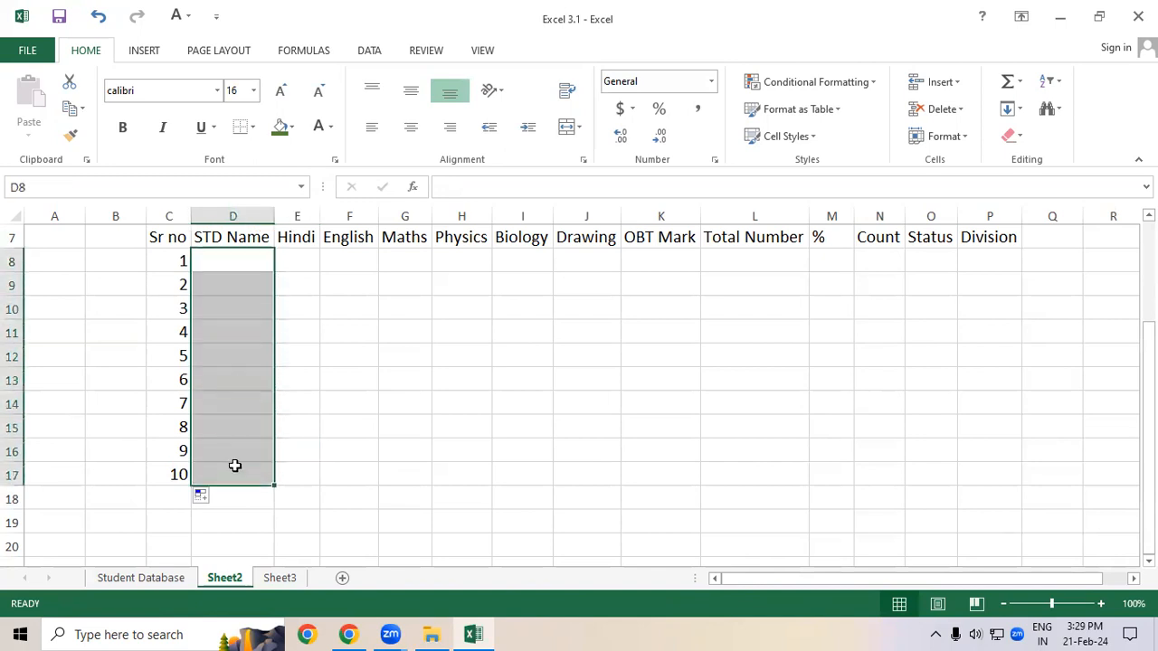
pyautogui.click(321, 384)
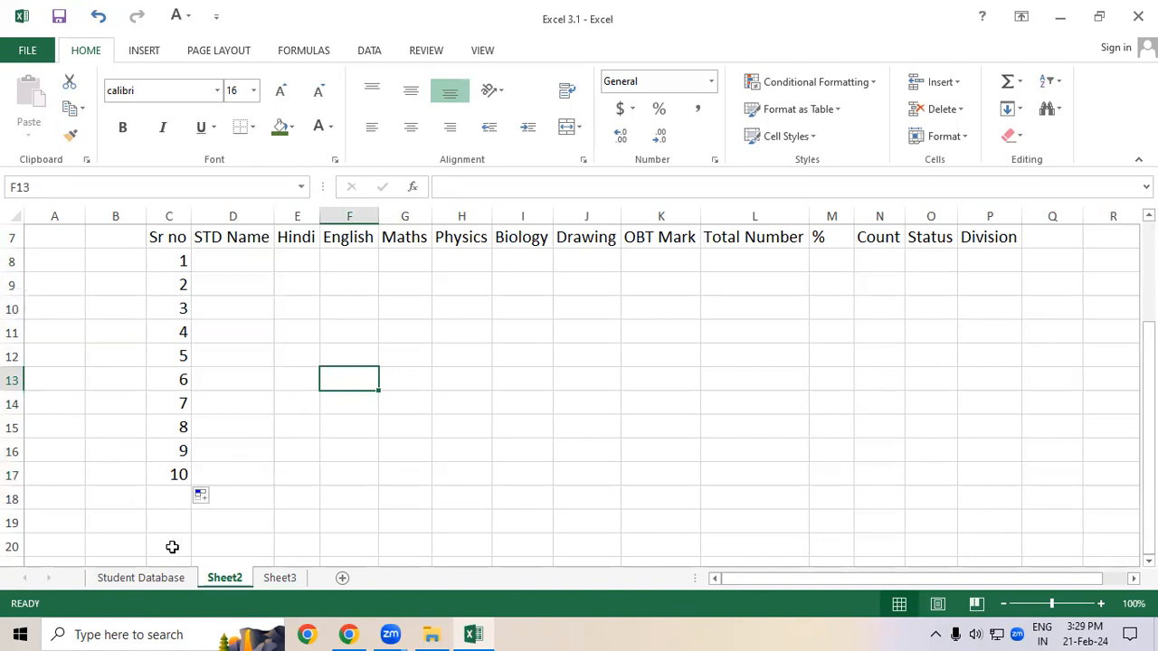
# Step: Copy the ten student names from the Student Database sheet and paste them into D8:D17 on Sheet2
pyautogui.click(149, 583)
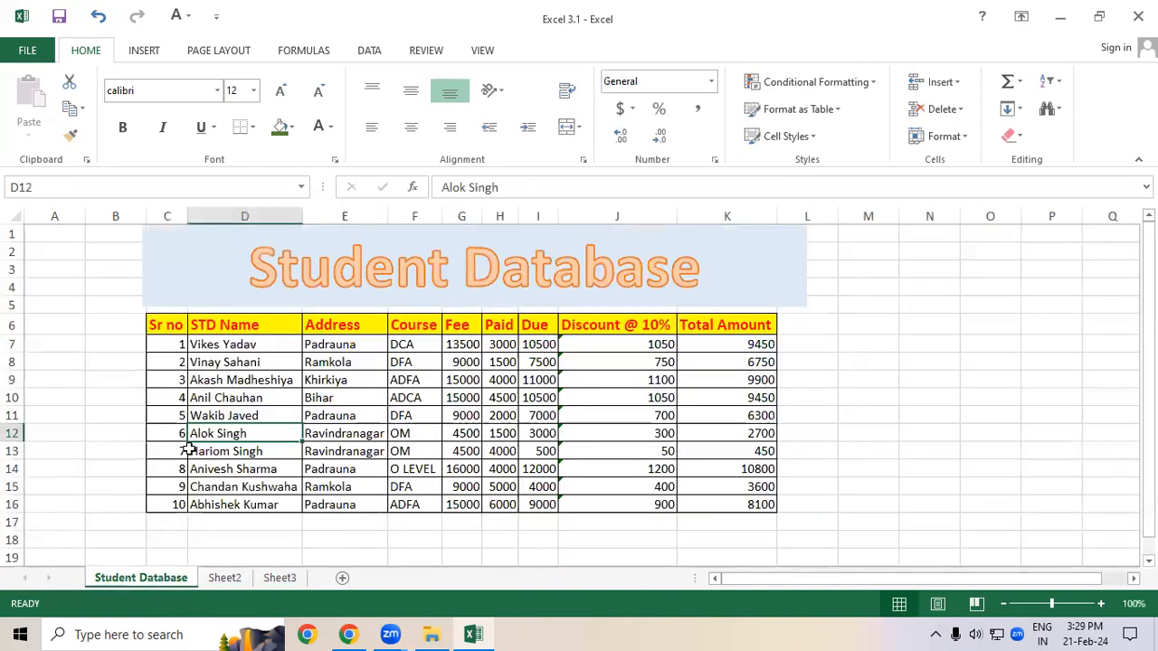
pyautogui.moveTo(226, 344); pyautogui.dragTo(220, 505)
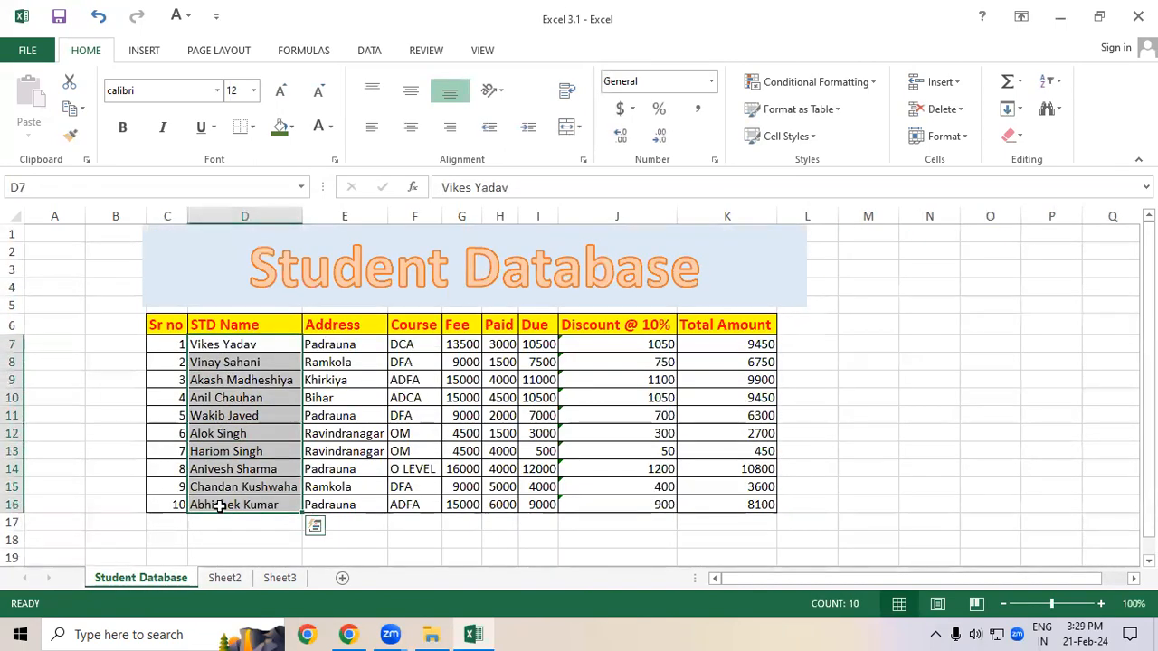
pyautogui.hotkey('ctrl', 'c')
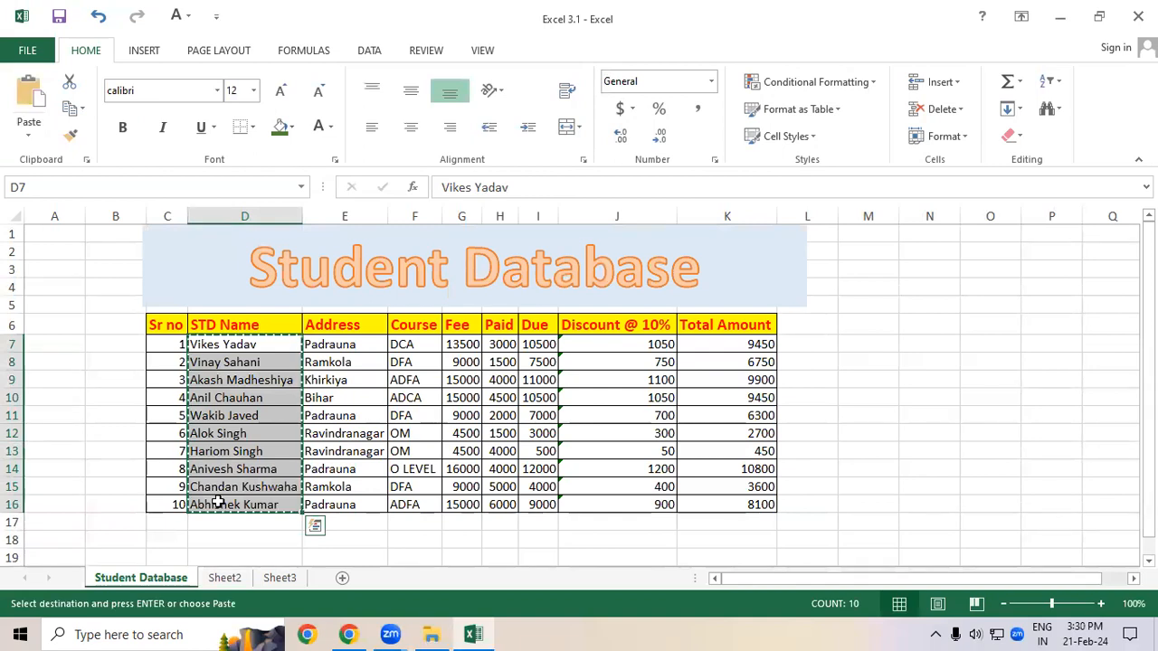
pyautogui.click(224, 579)
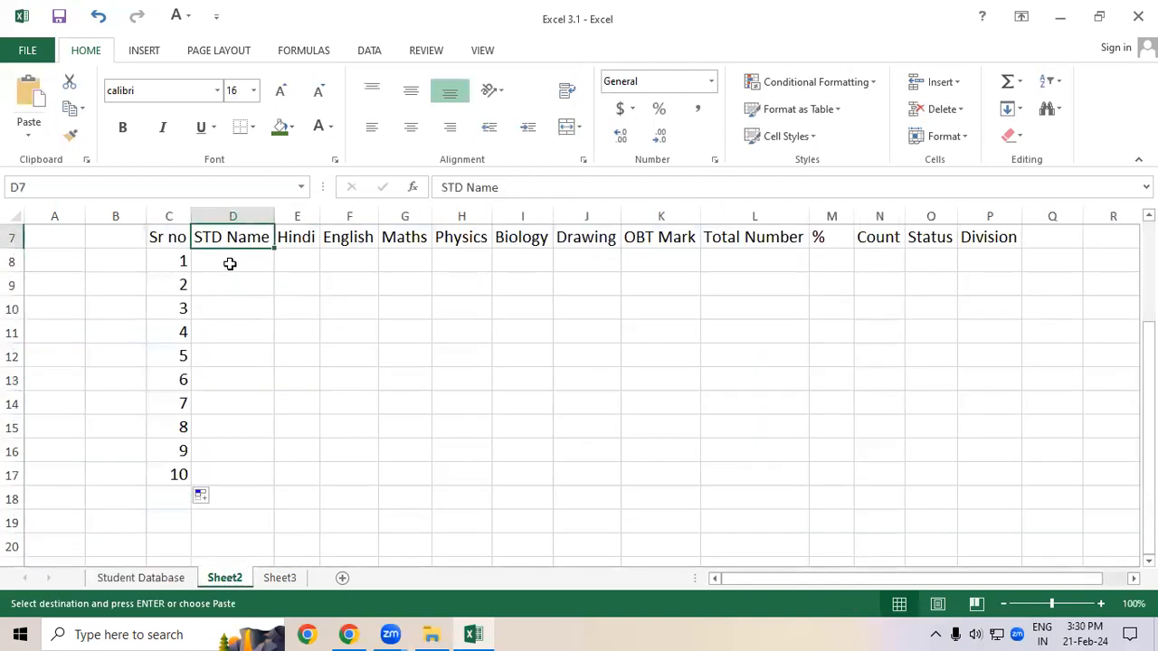
pyautogui.click(230, 264)
pyautogui.hotkey('ctrl', 'v')
pyautogui.click(474, 357)
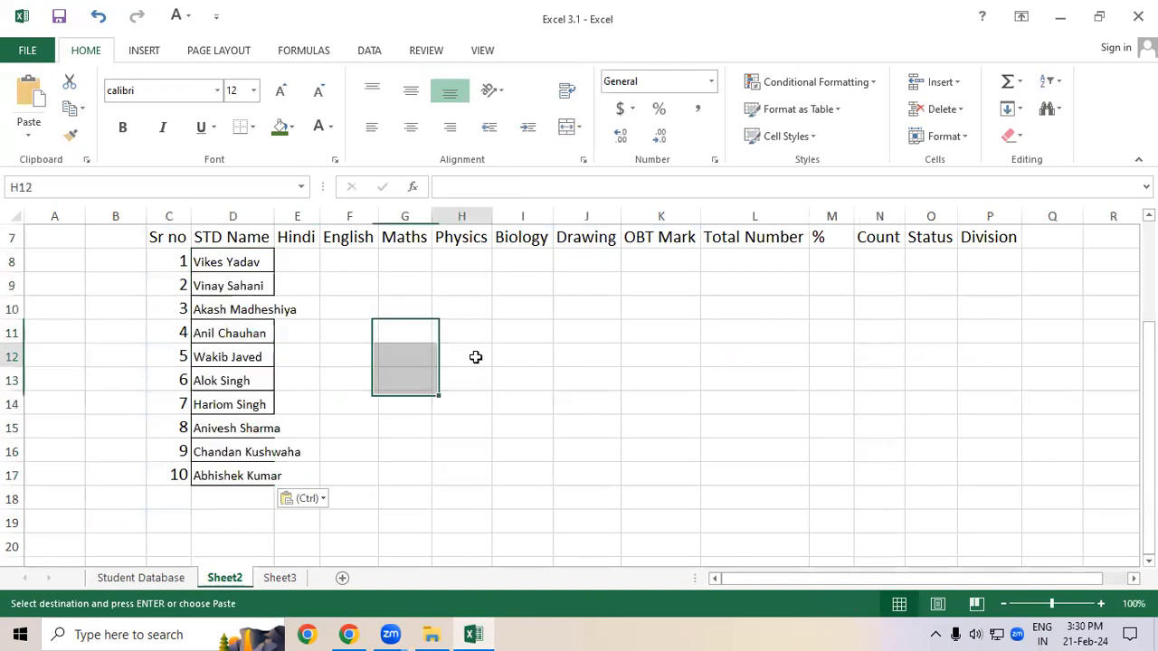
# Step: Copy the STD Name heading's formatting onto the pasted names in D8:D17 with Format Painter
pyautogui.click(229, 240)
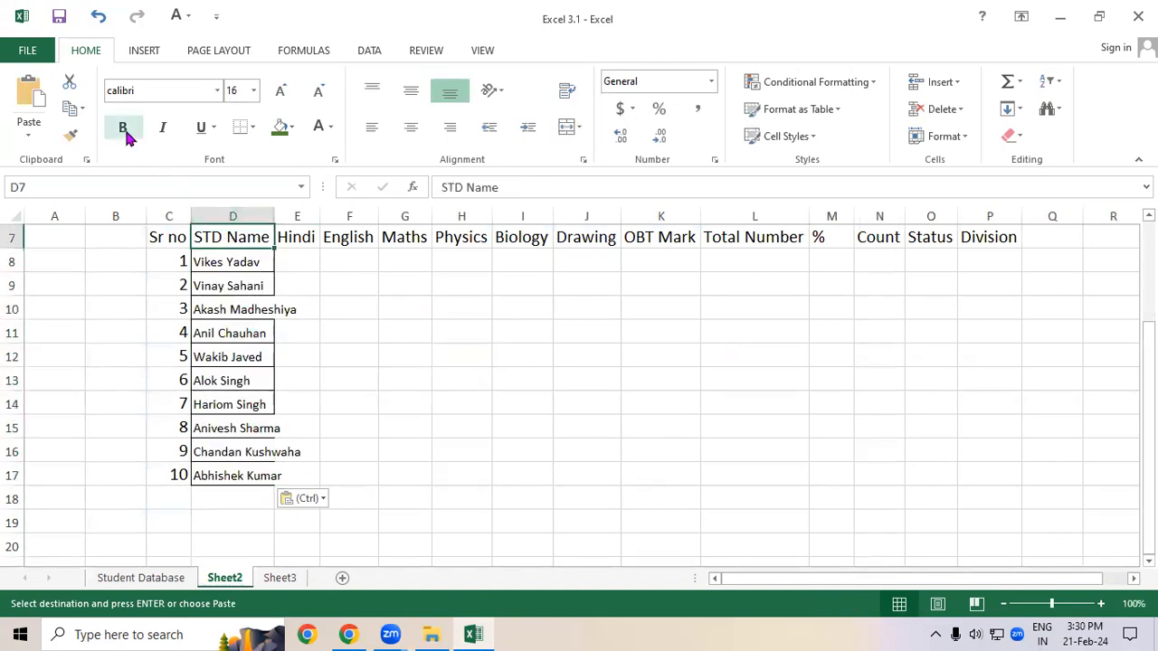
pyautogui.click(73, 136)
pyautogui.moveTo(222, 257); pyautogui.dragTo(227, 474)
pyautogui.click(686, 467)
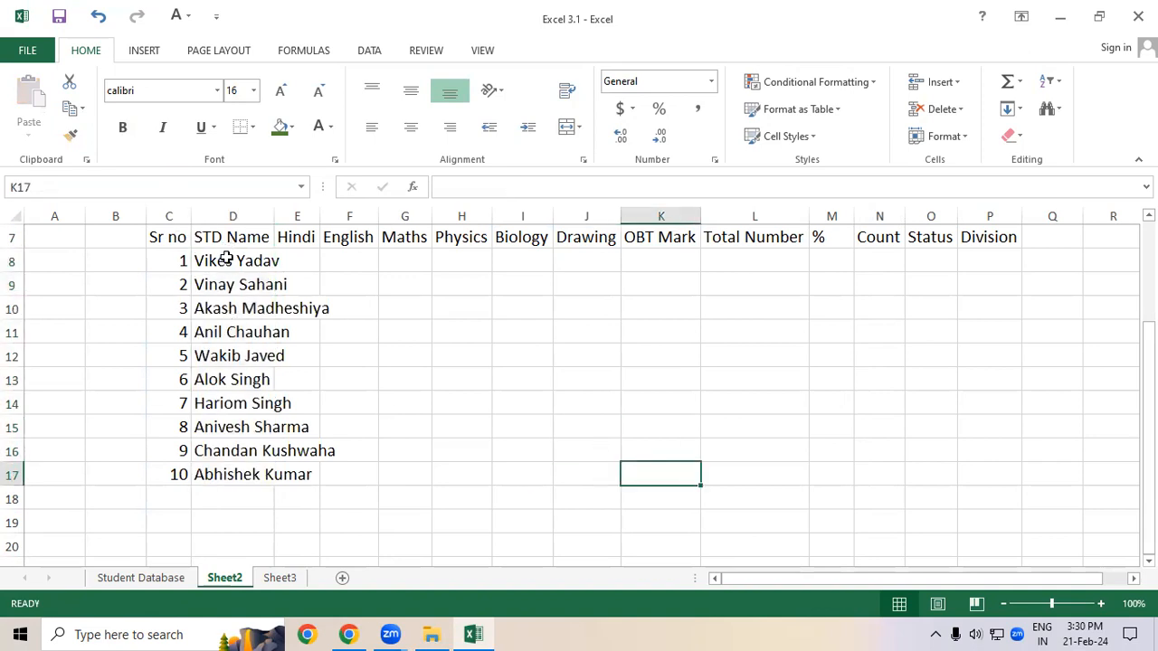
# Step: AutoFit the width of column D to fit the student names
pyautogui.doubleClick(273, 213)
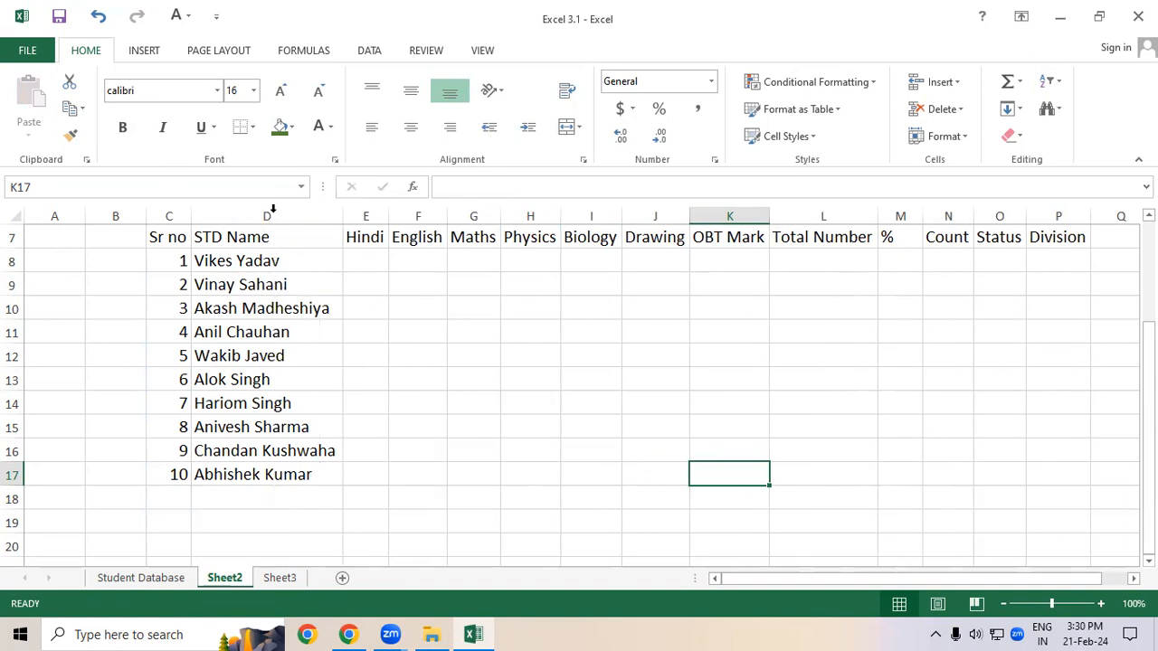
pyautogui.moveTo(240, 261); pyautogui.dragTo(241, 476)
pyautogui.moveTo(171, 261); pyautogui.dragTo(235, 379)
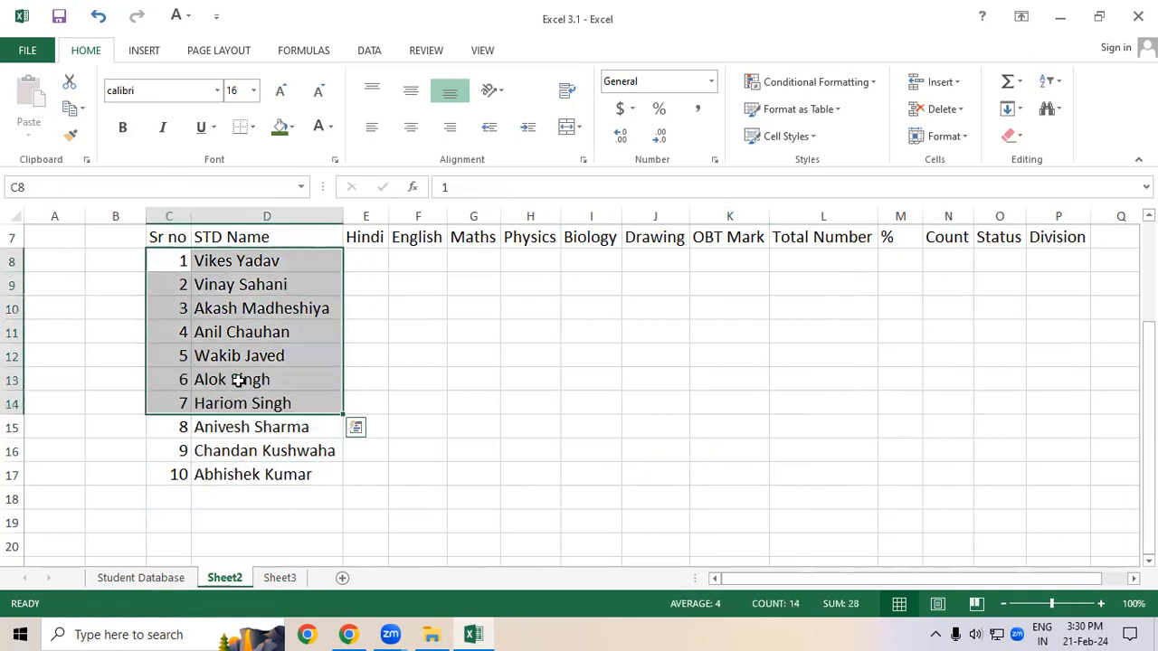
pyautogui.click(237, 380)
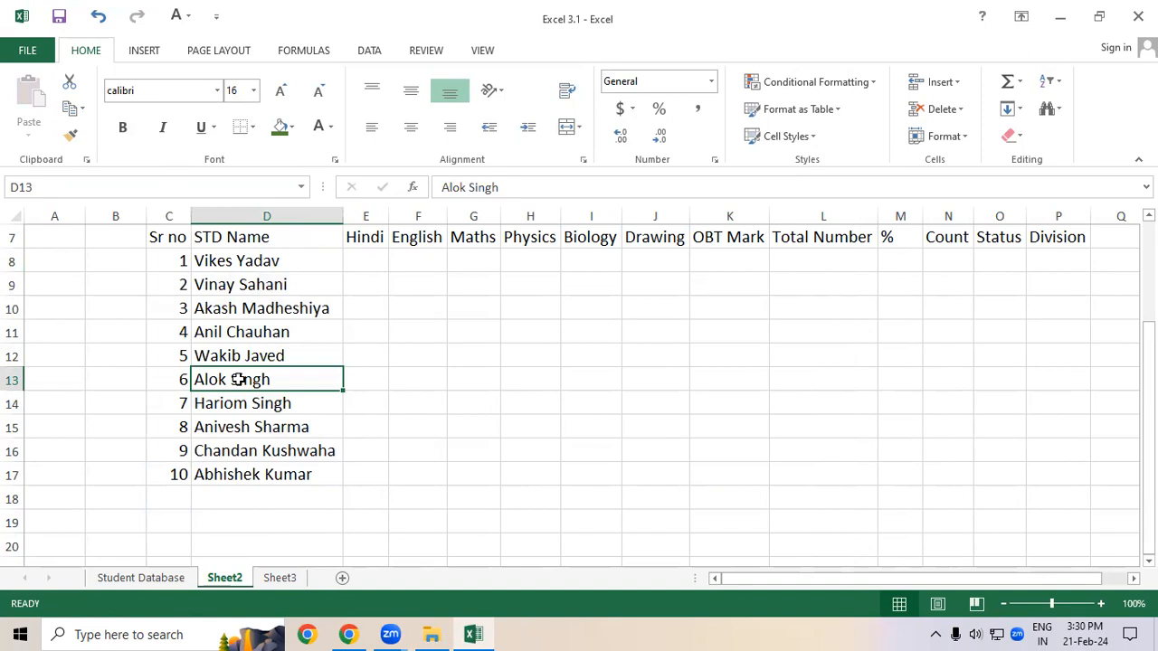
# Step: Make the header row C7:P7 bold
pyautogui.scroll(-1, 238, 380)
pyautogui.moveTo(1149, 443); pyautogui.dragTo(1148, 385)
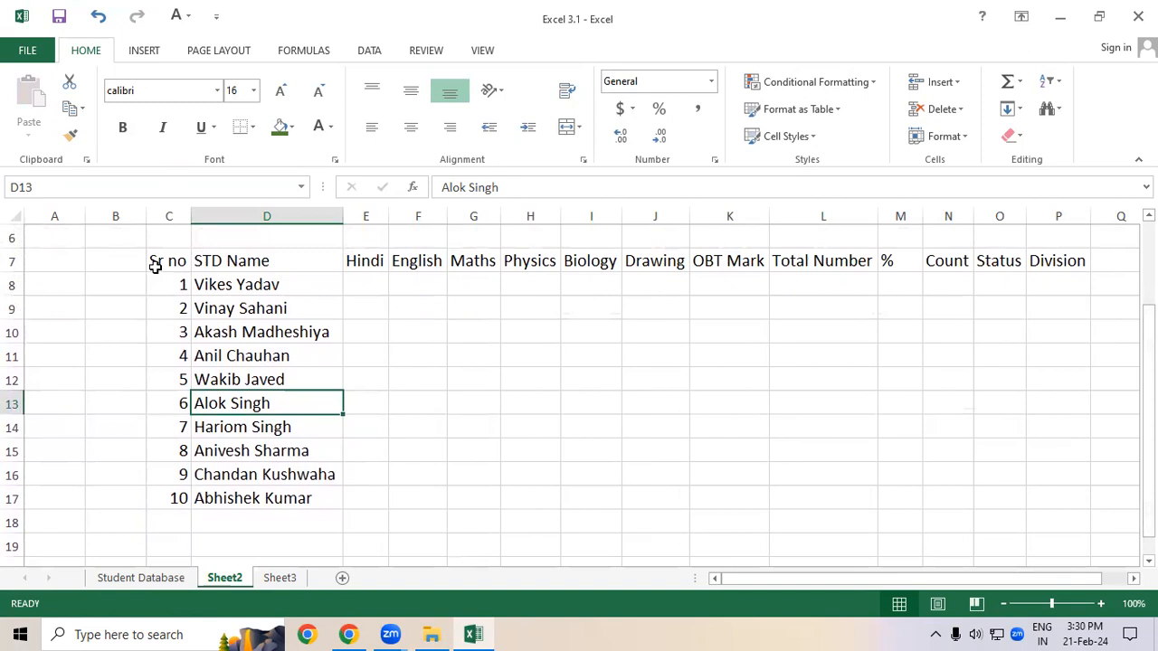
pyautogui.moveTo(159, 261); pyautogui.dragTo(1047, 259)
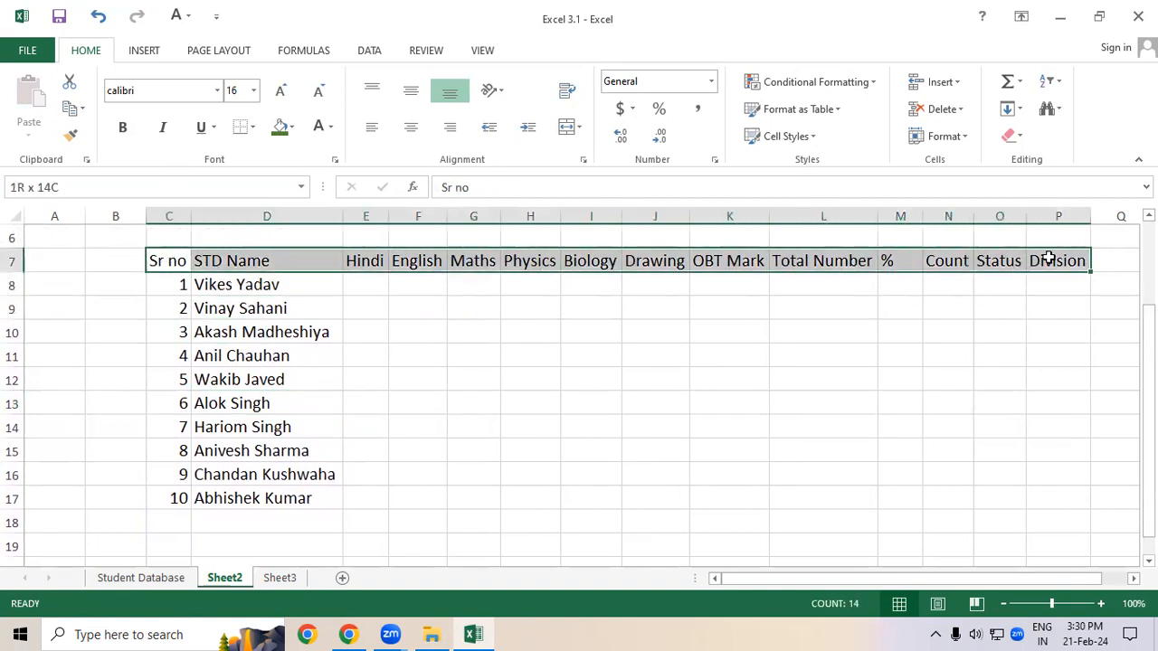
pyautogui.click(123, 128)
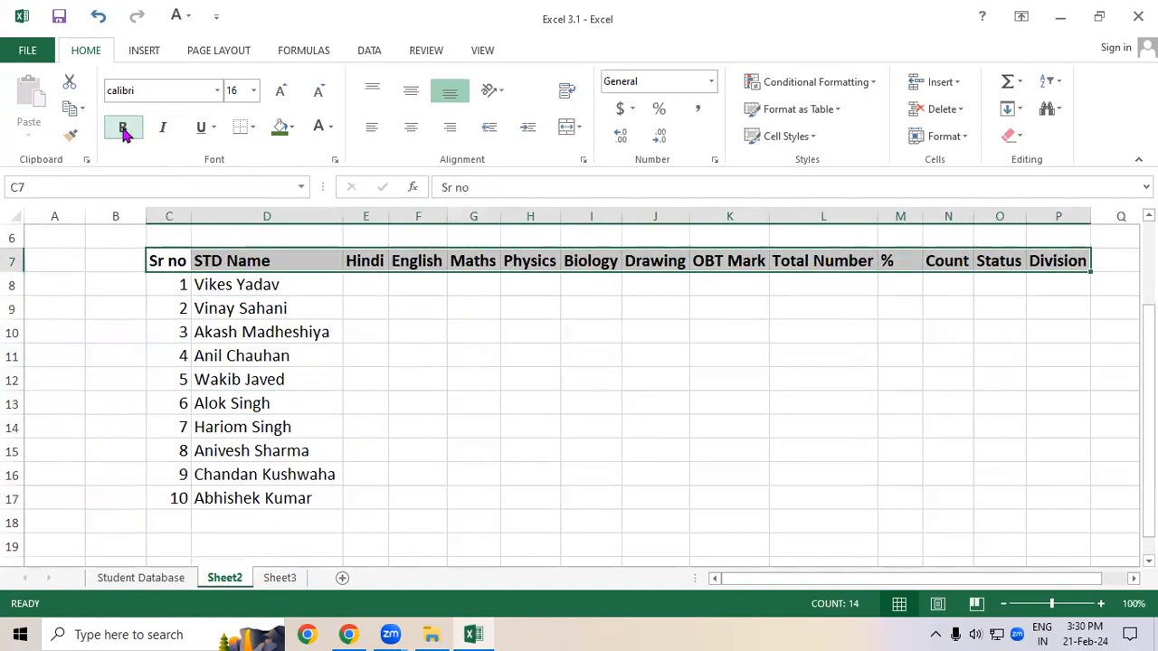
pyautogui.click(453, 384)
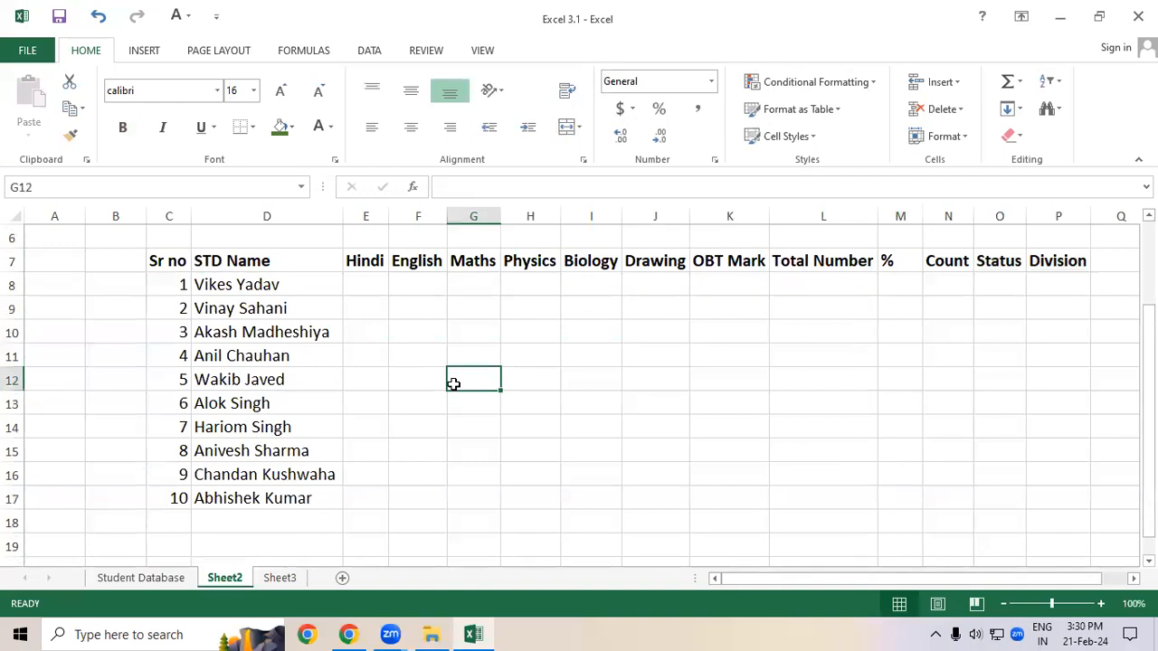
# Step: Apply All Borders to the marksheet table C7:P17
pyautogui.moveTo(176, 268); pyautogui.dragTo(1046, 491)
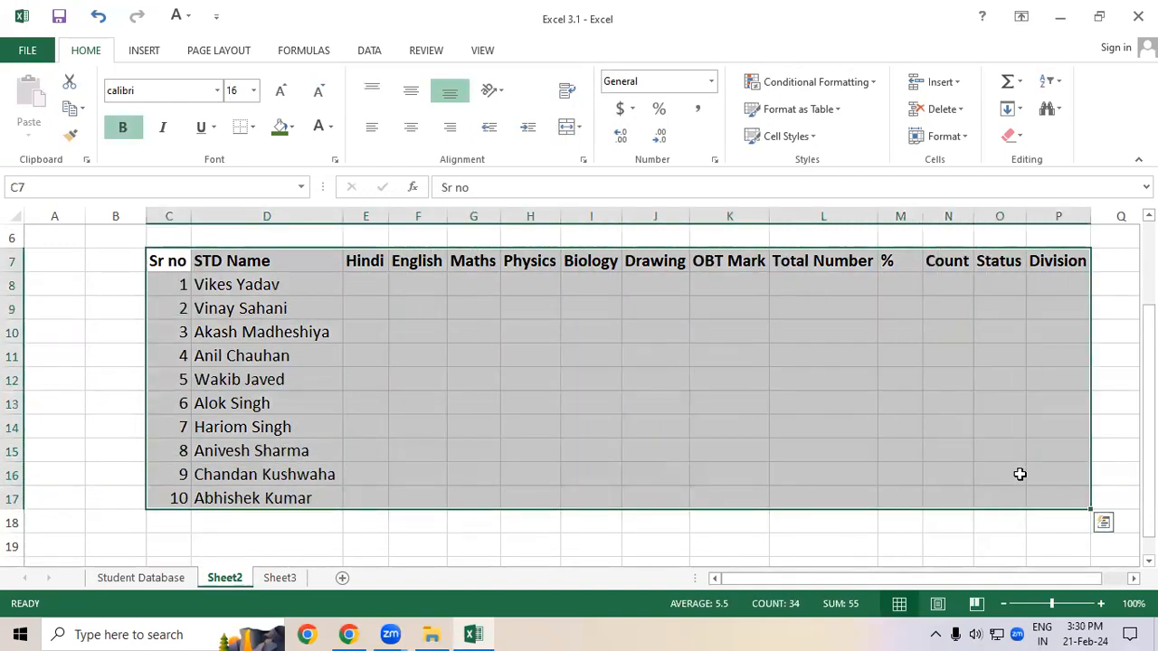
pyautogui.click(252, 126)
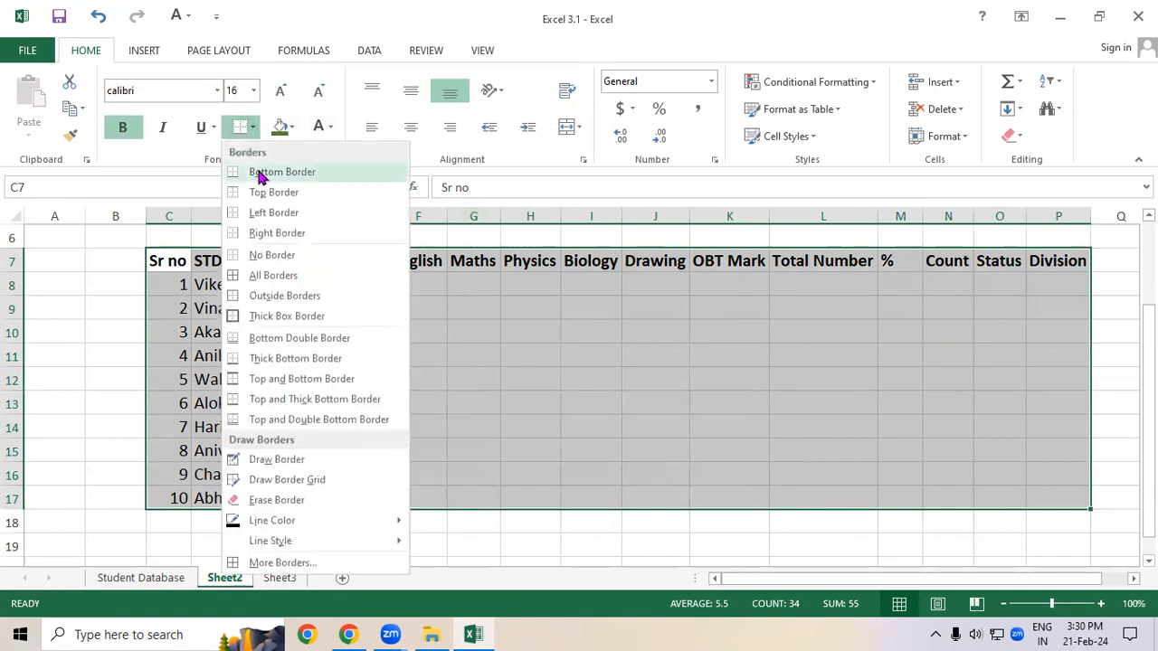
pyautogui.click(260, 275)
pyautogui.click(571, 407)
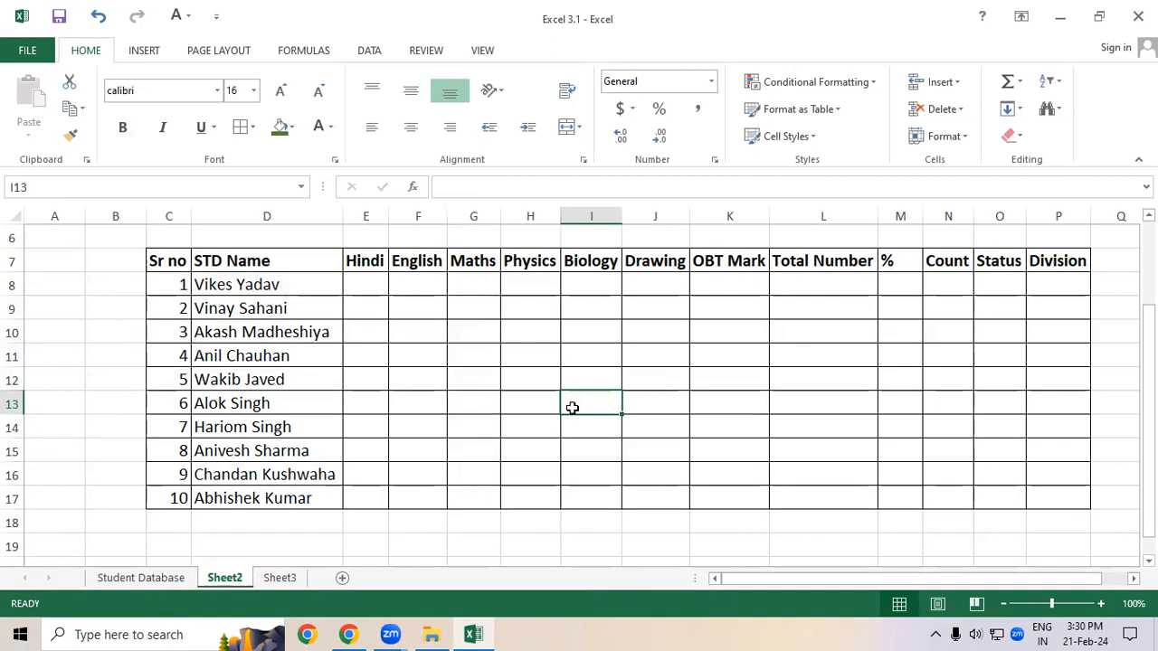
# Step: Enter the formula =RANDBETWEEN(20,90) in E8 for the Hindi mark
pyautogui.moveTo(375, 280); pyautogui.dragTo(666, 489)
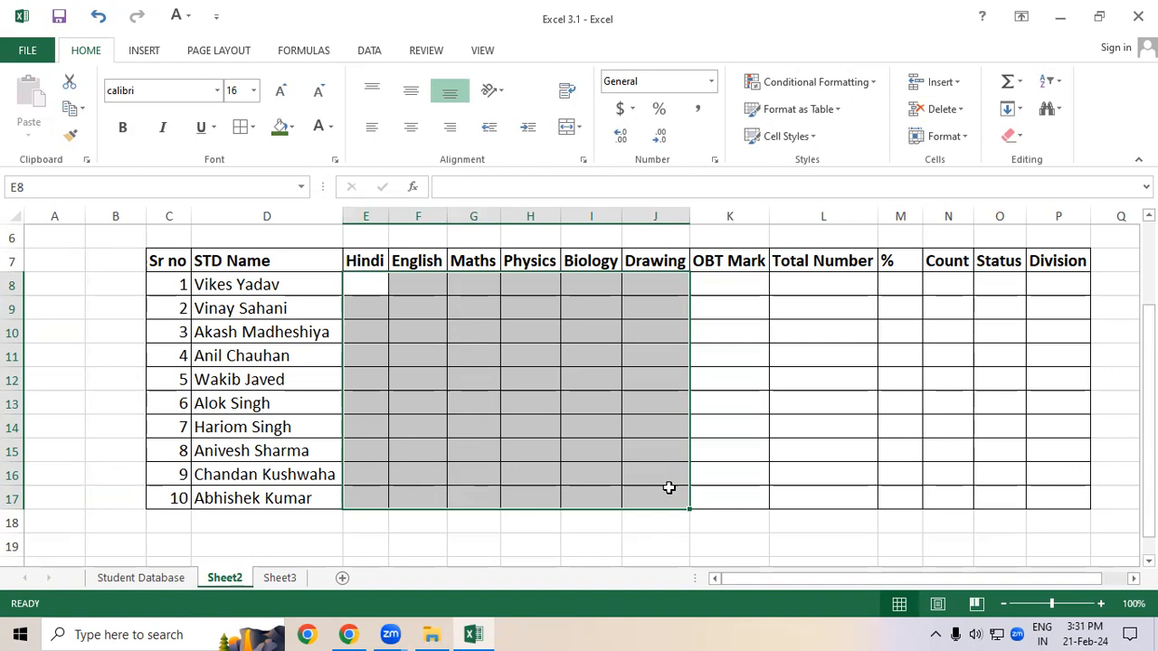
pyautogui.write('=')
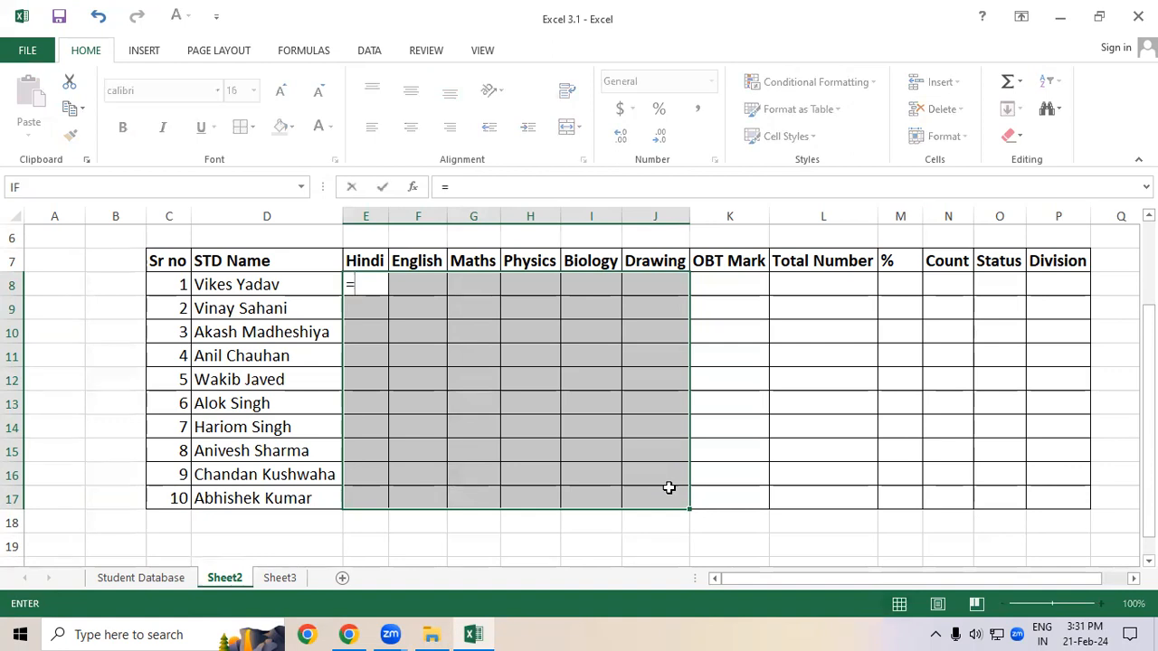
pyautogui.write('randb')
pyautogui.press('Tab')
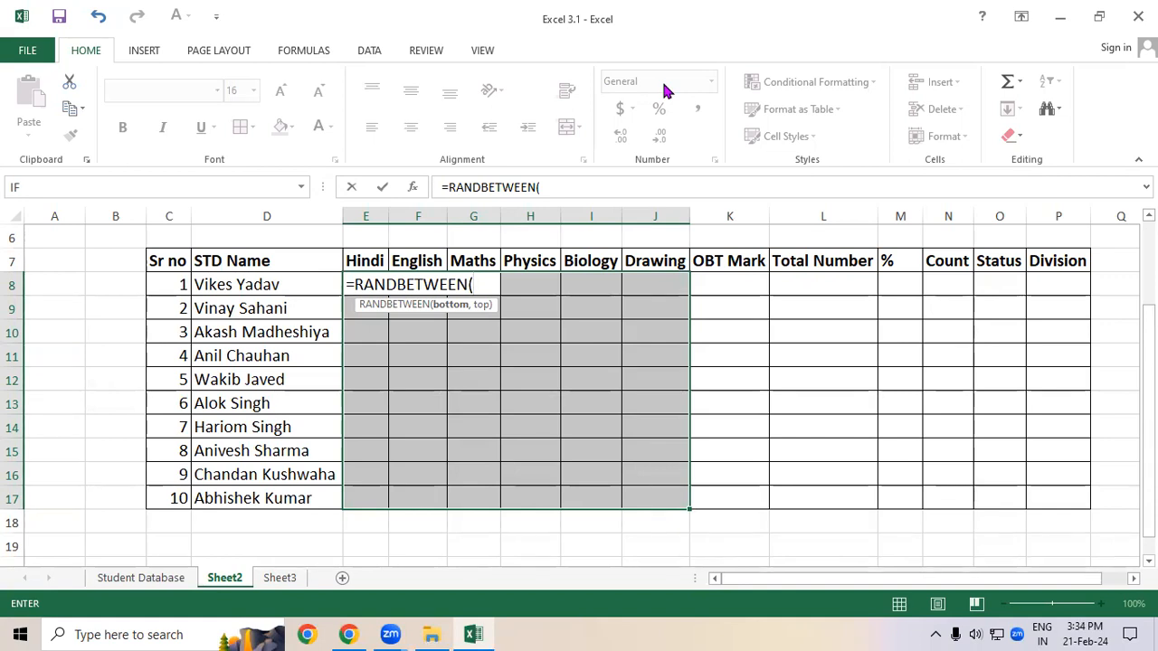
pyautogui.write('20')
pyautogui.write(',')
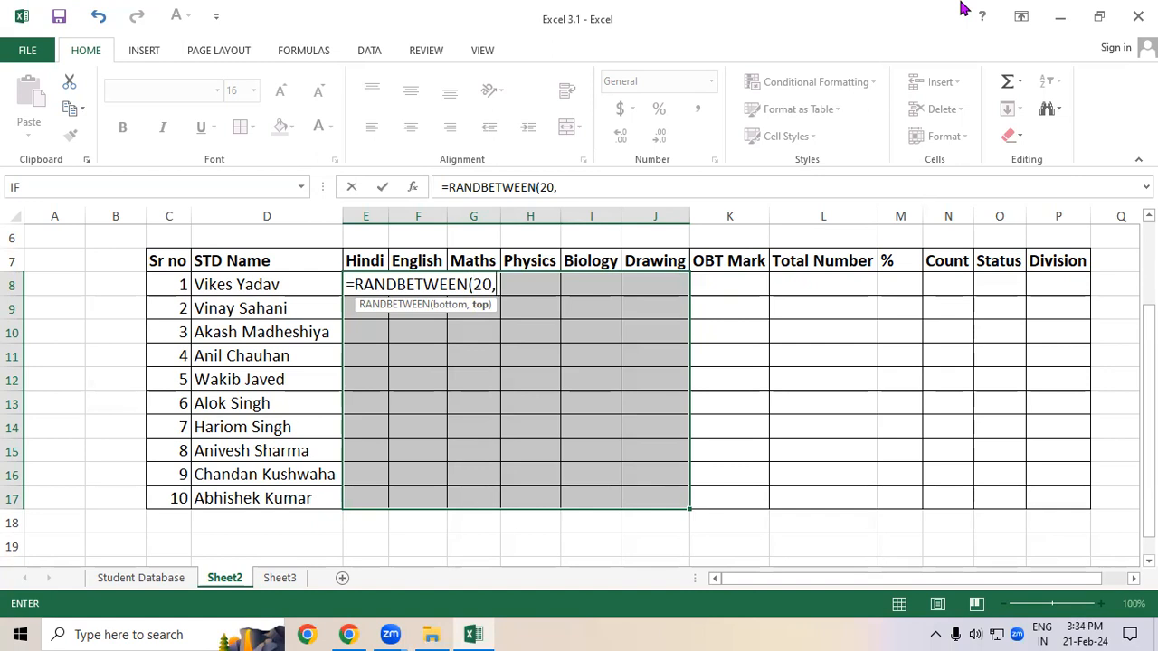
pyautogui.write('90')
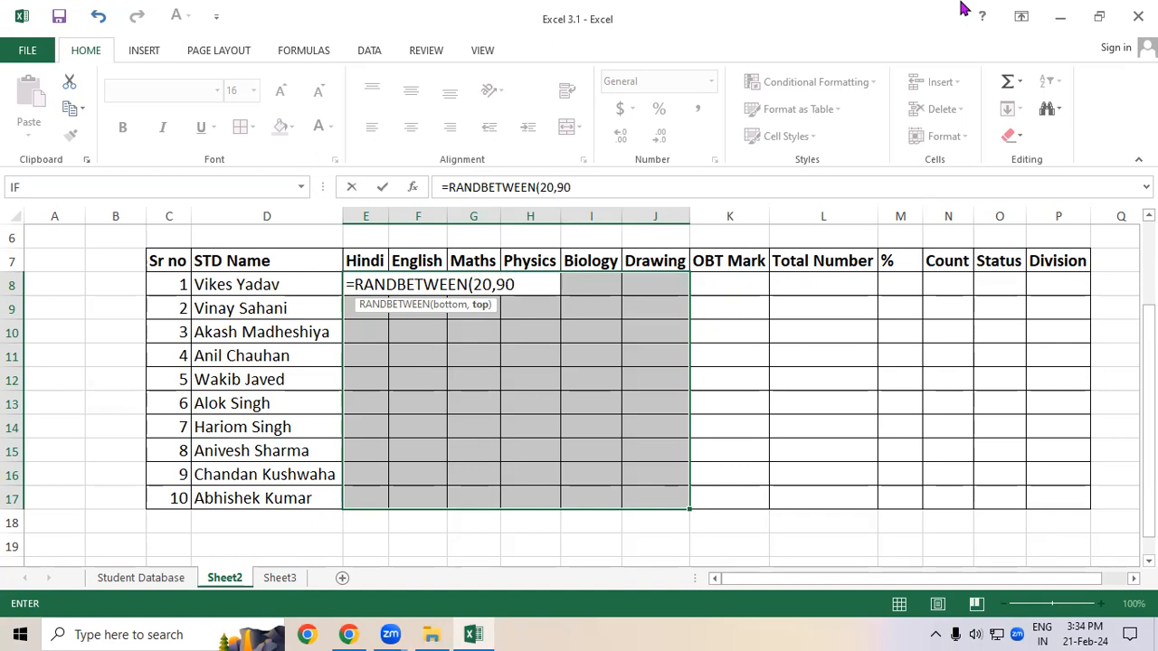
pyautogui.write(')')
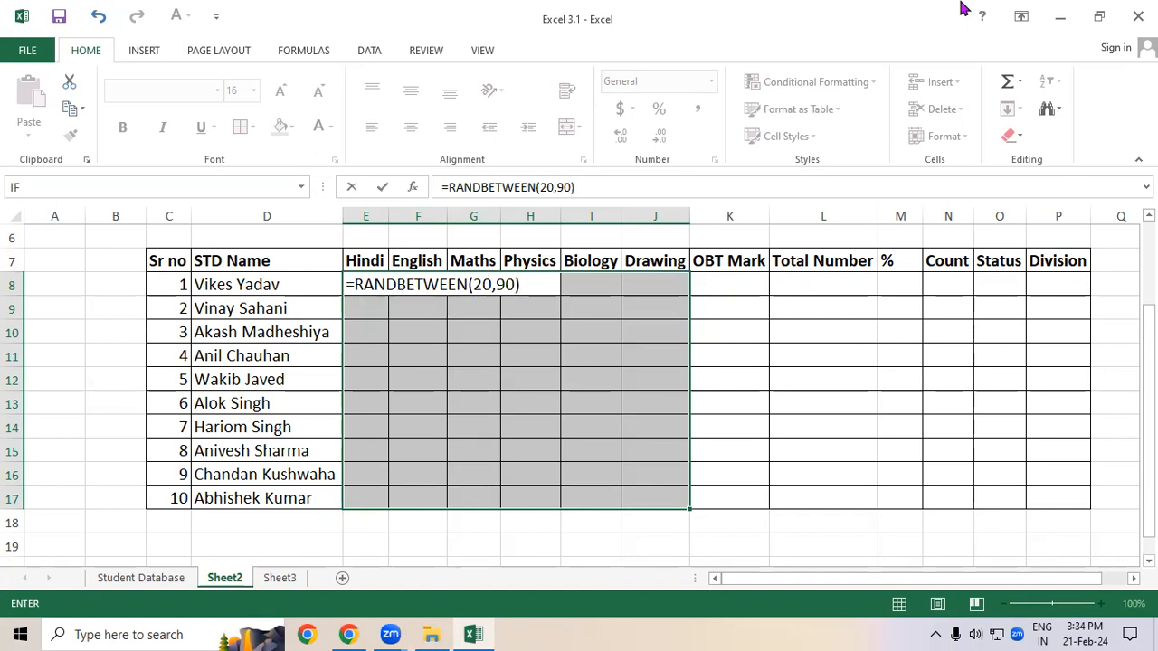
pyautogui.press('Return')
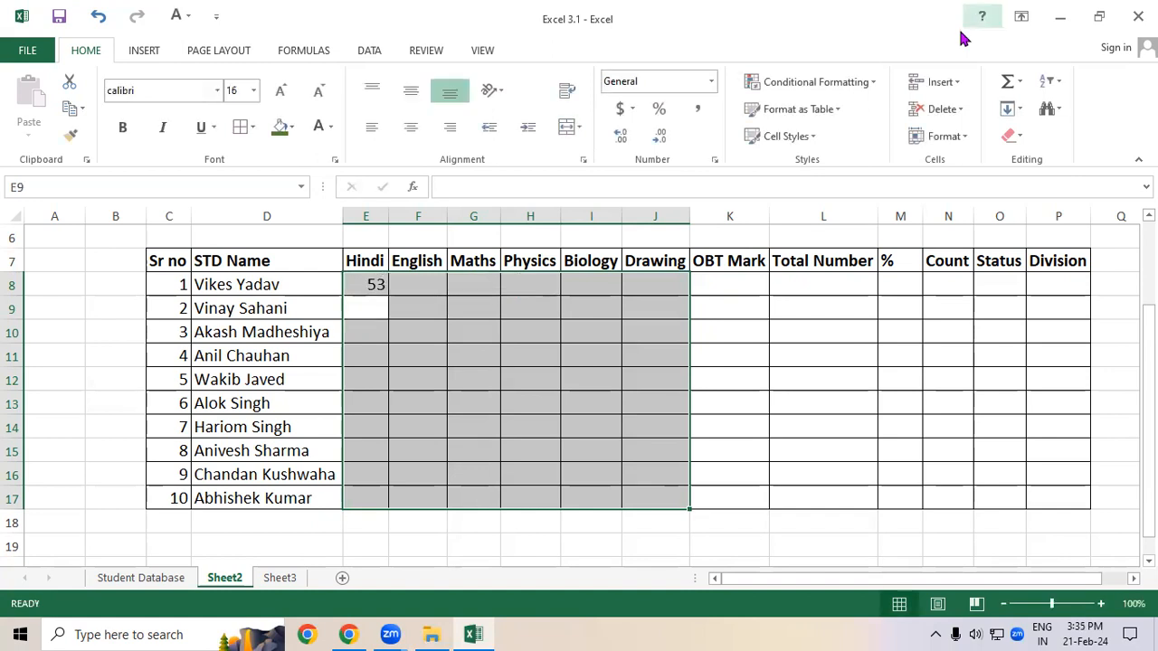
# Step: Fill the RANDBETWEEN formula across E8:J17, then undo the fill and clear E8
pyautogui.click(512, 300)
pyautogui.click(374, 284)
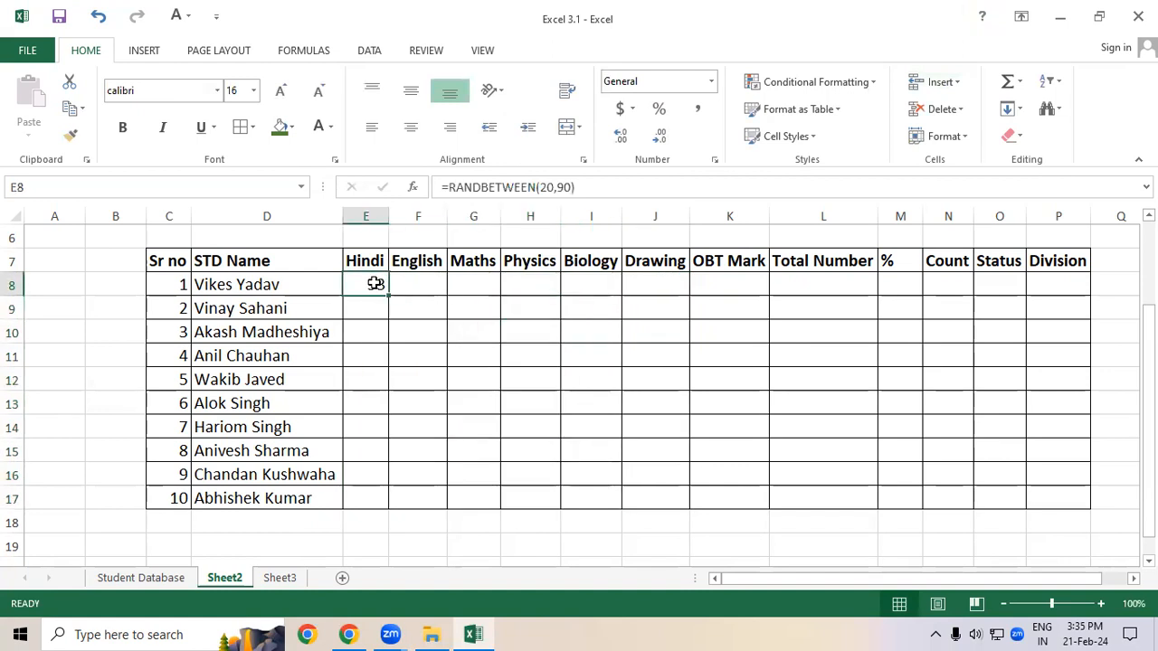
pyautogui.moveTo(388, 296); pyautogui.dragTo(693, 502)
pyautogui.click(786, 332)
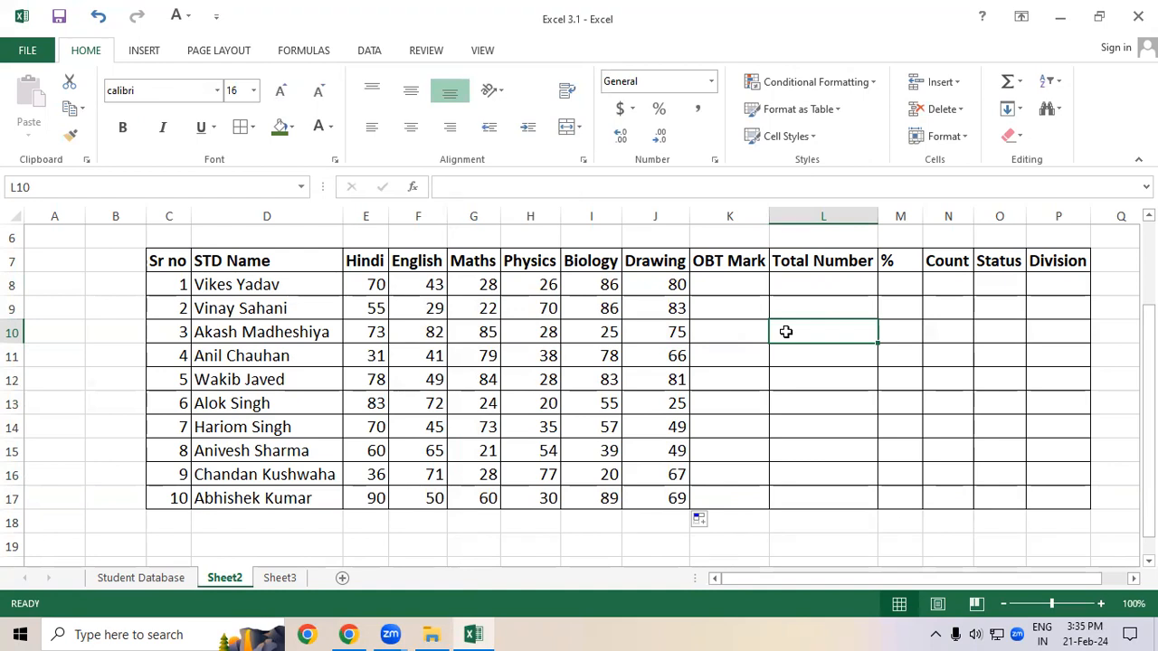
pyautogui.hotkey('ctrl', 'z')
pyautogui.hotkey('ctrl', 'z')
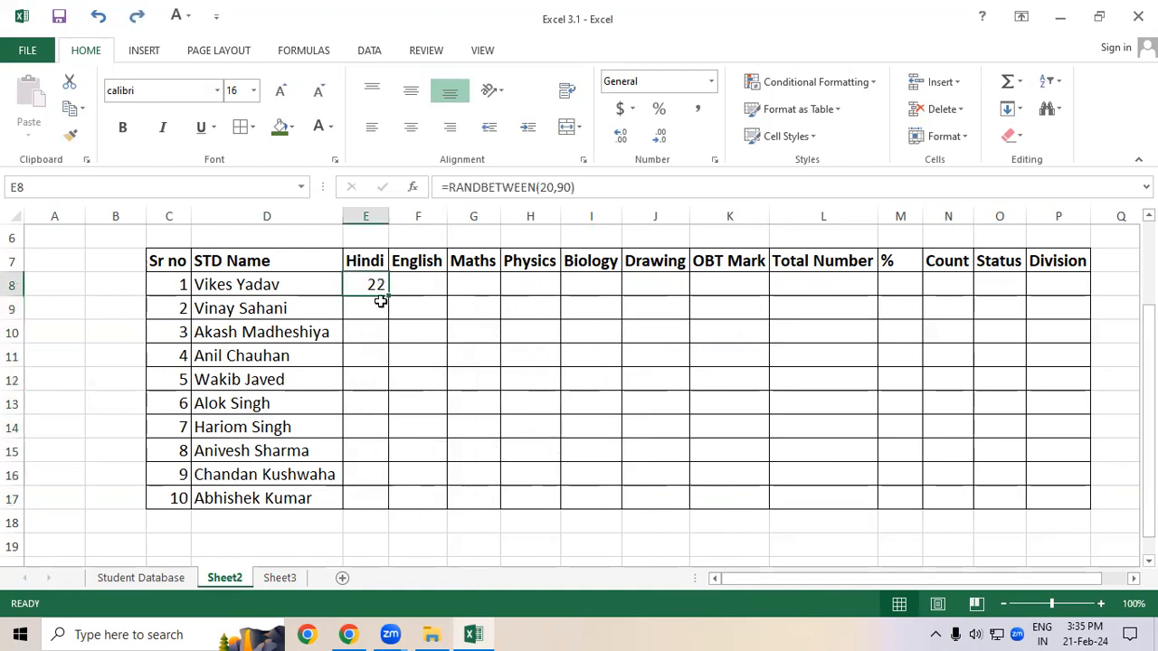
pyautogui.press('Delete')
# Step: Enter 50 in E8, fill it across E8:J17, then undo those changes
pyautogui.click(408, 364)
pyautogui.click(362, 294)
pyautogui.write('50')
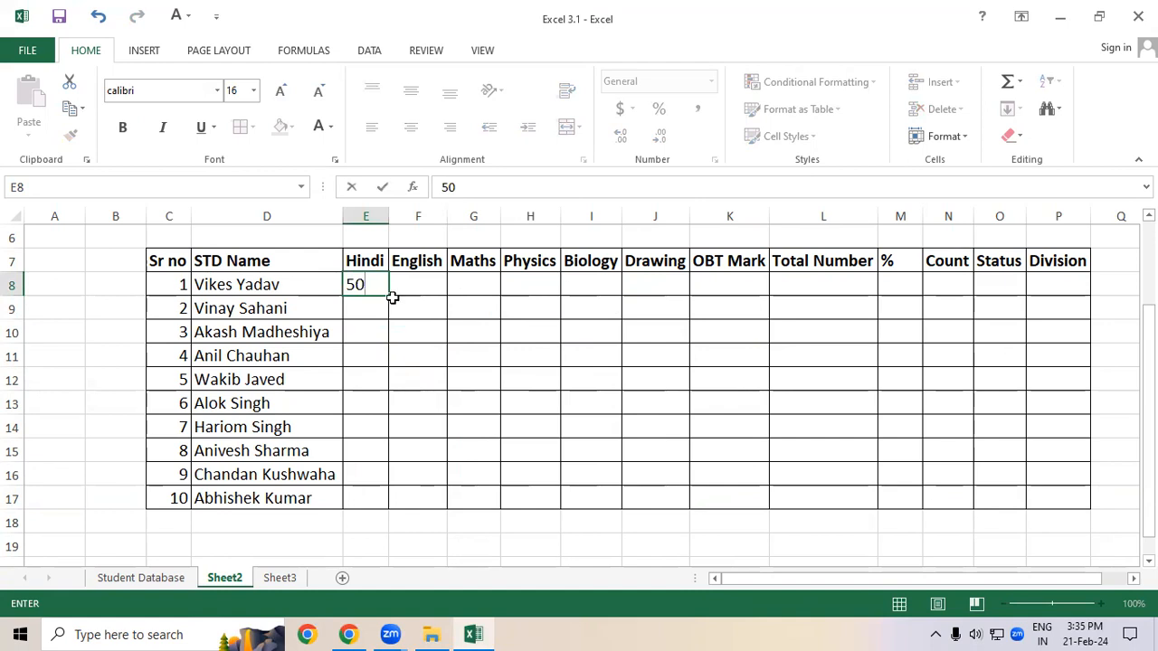
pyautogui.moveTo(392, 297); pyautogui.dragTo(674, 517)
pyautogui.click(758, 445)
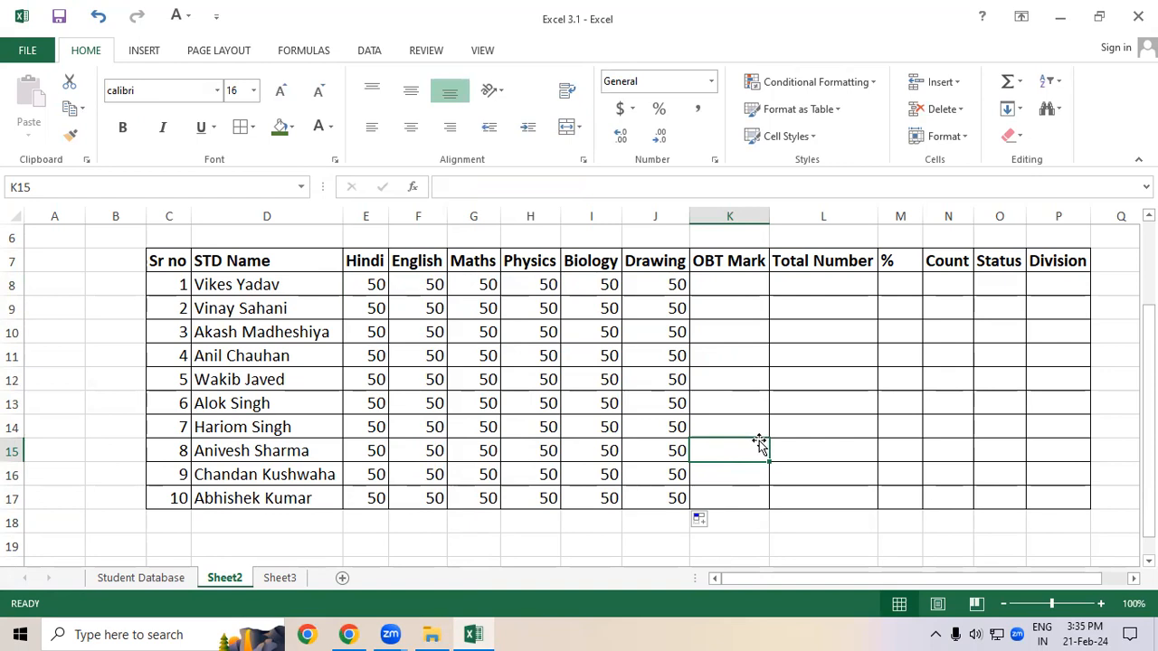
pyautogui.hotkey('ctrl', 'z')
pyautogui.hotkey('ctrl', 'z')
pyautogui.hotkey('ctrl', 'z')
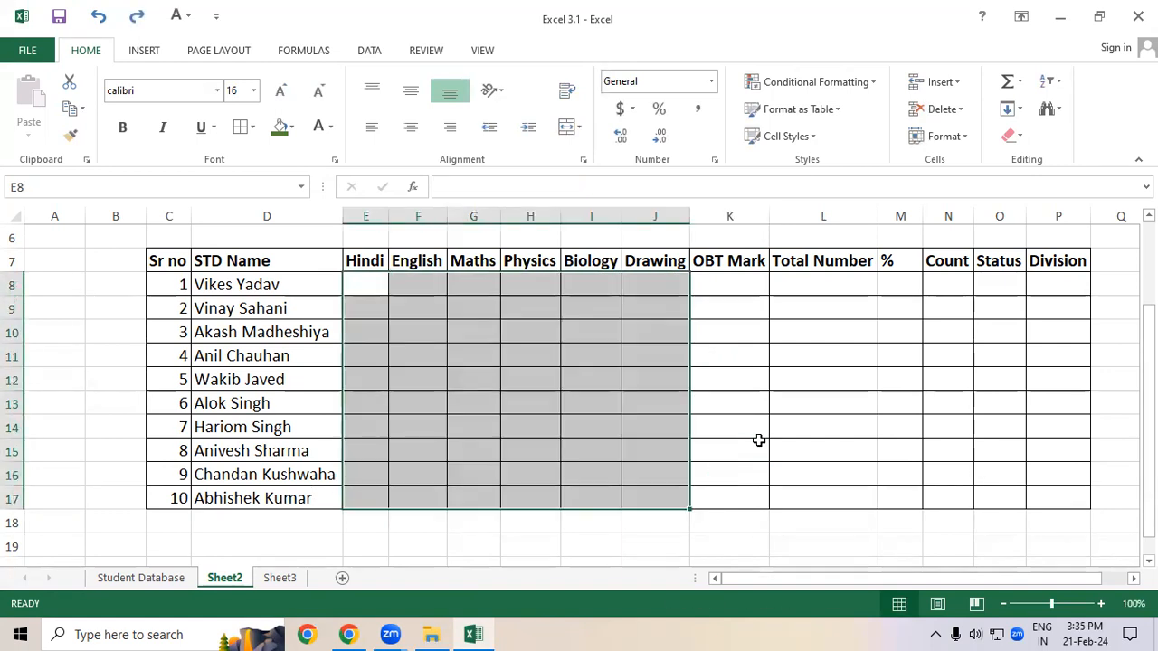
# Step: Enter the formula =RANDBETWEEN(20,90) in E8 for the first Hindi mark
pyautogui.write('=randb')
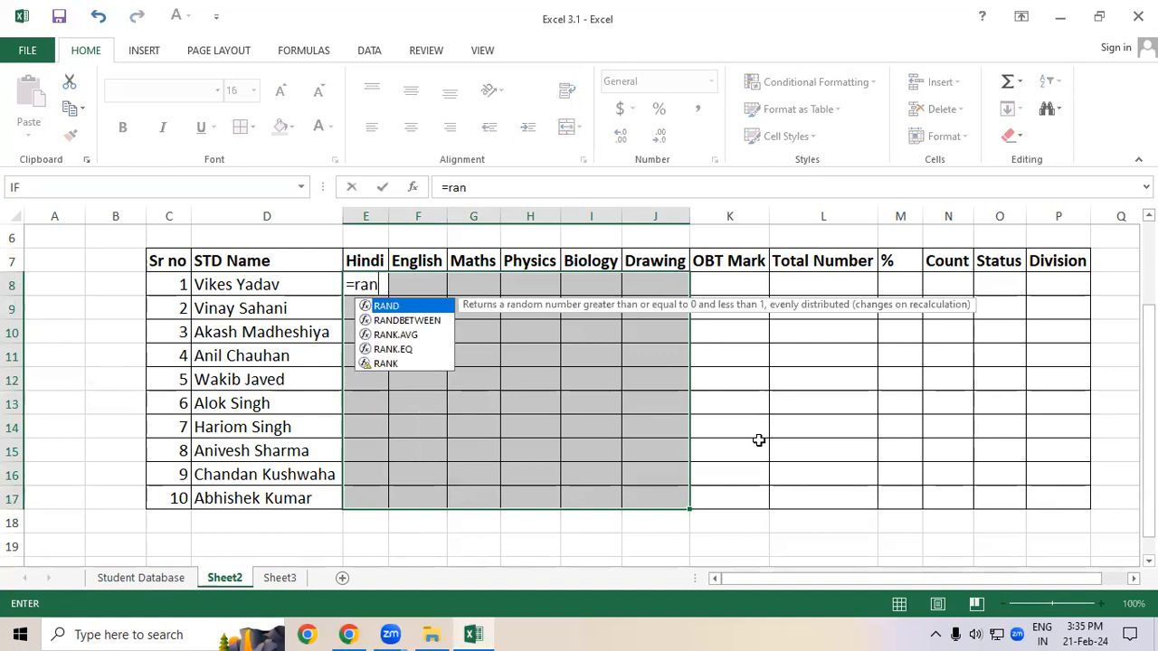
pyautogui.press('Tab')
pyautogui.write('2')
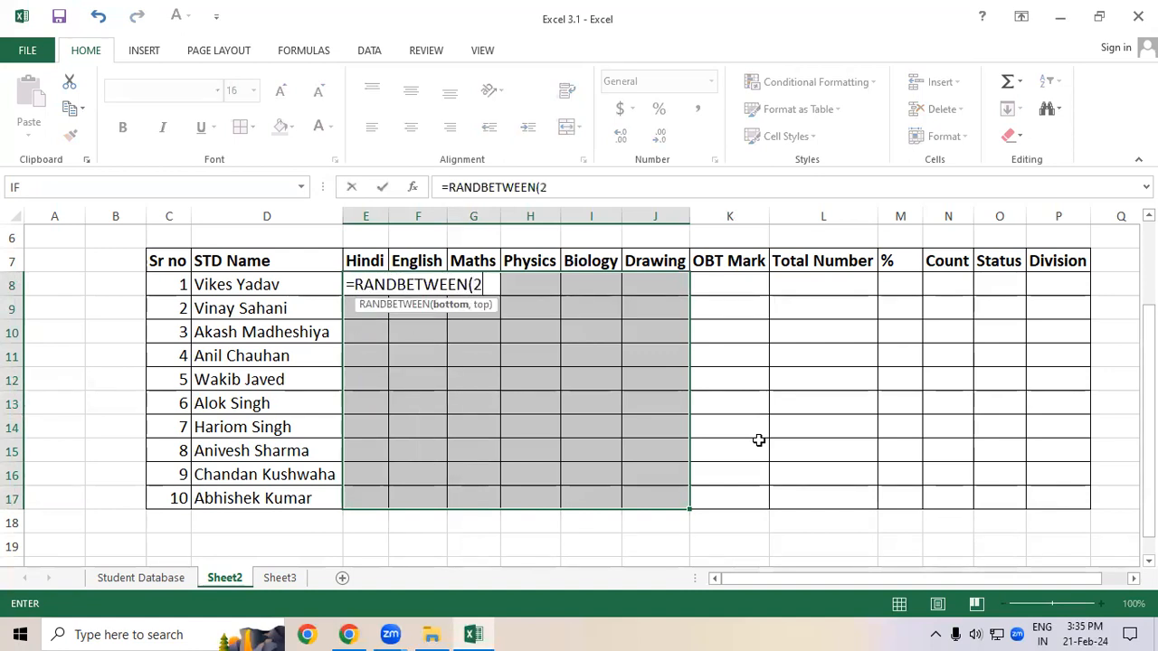
pyautogui.write('0,90)')
pyautogui.press('Return')
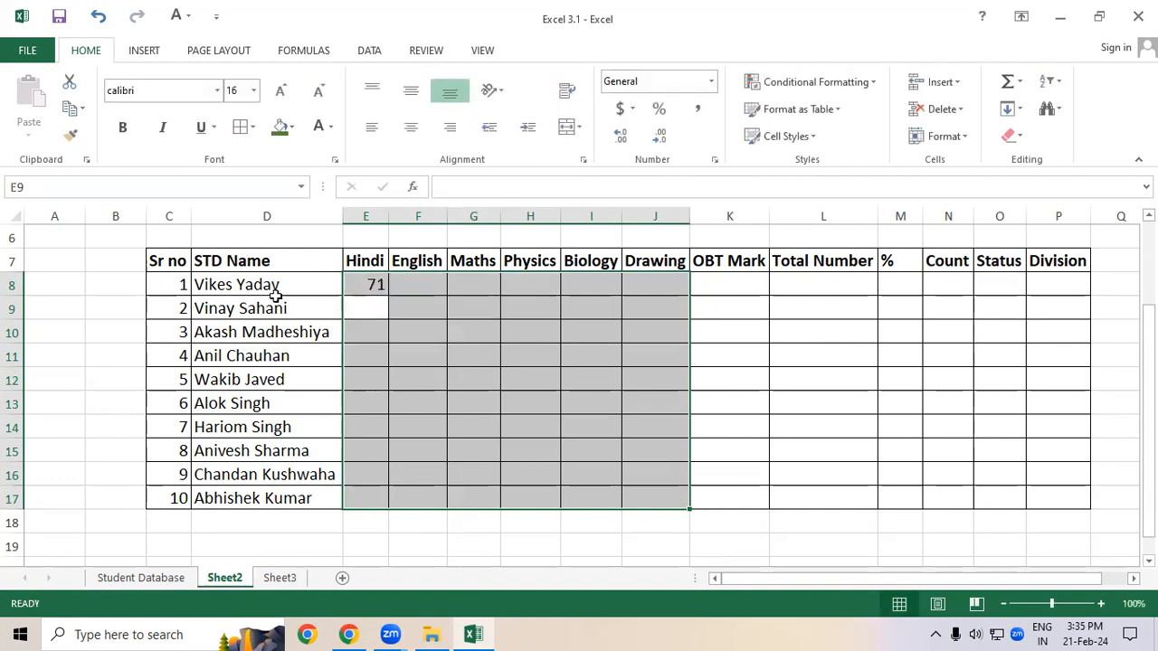
# Step: Fill the RANDBETWEEN formula from E8 across the whole marks range E8:J17
pyautogui.click(374, 284)
pyautogui.moveTo(387, 294); pyautogui.dragTo(697, 522)
pyautogui.click(843, 438)
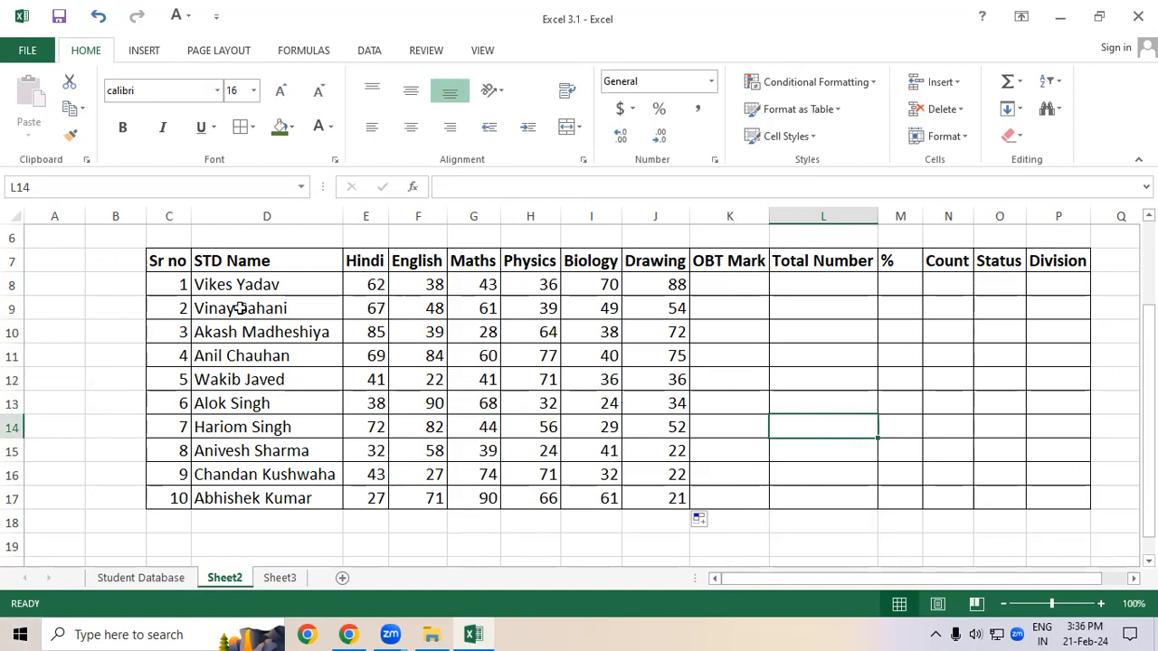
# Step: Commit empty Total Number cells a few times to make the random marks recalculate
pyautogui.click(373, 283)
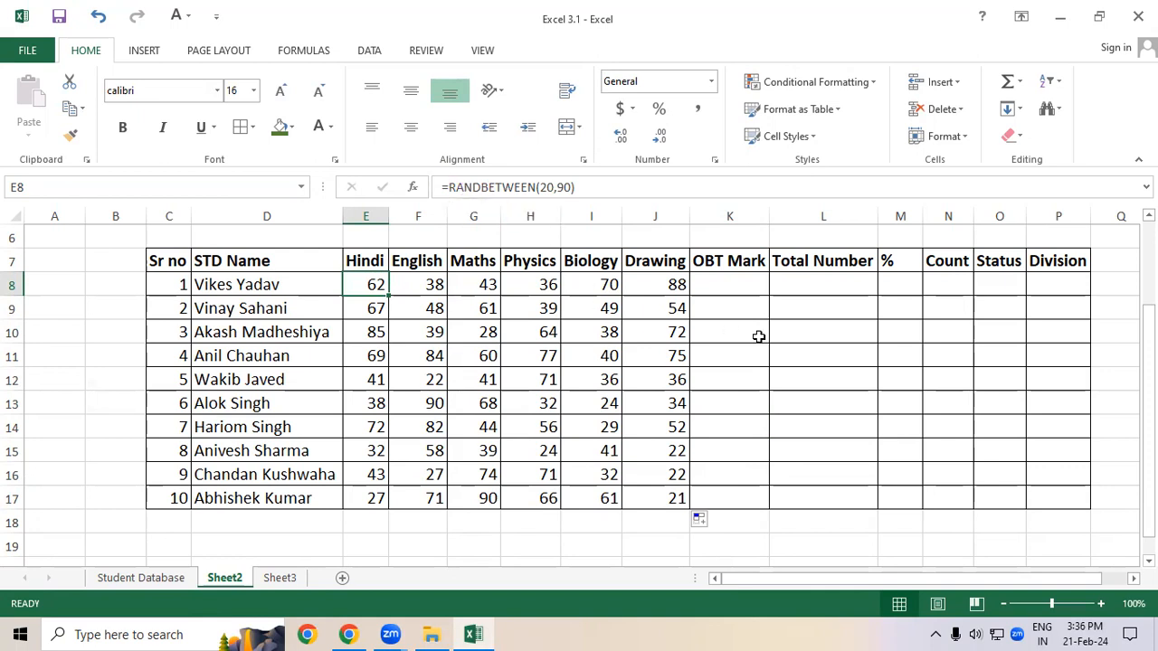
pyautogui.doubleClick(810, 281)
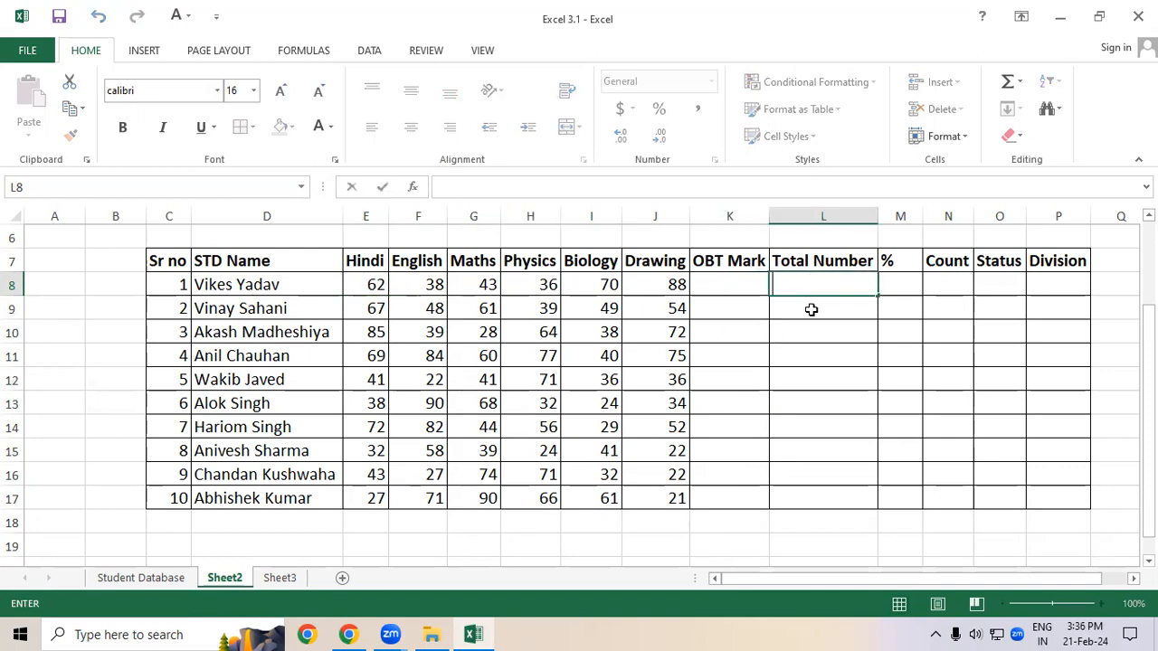
pyautogui.click(811, 310)
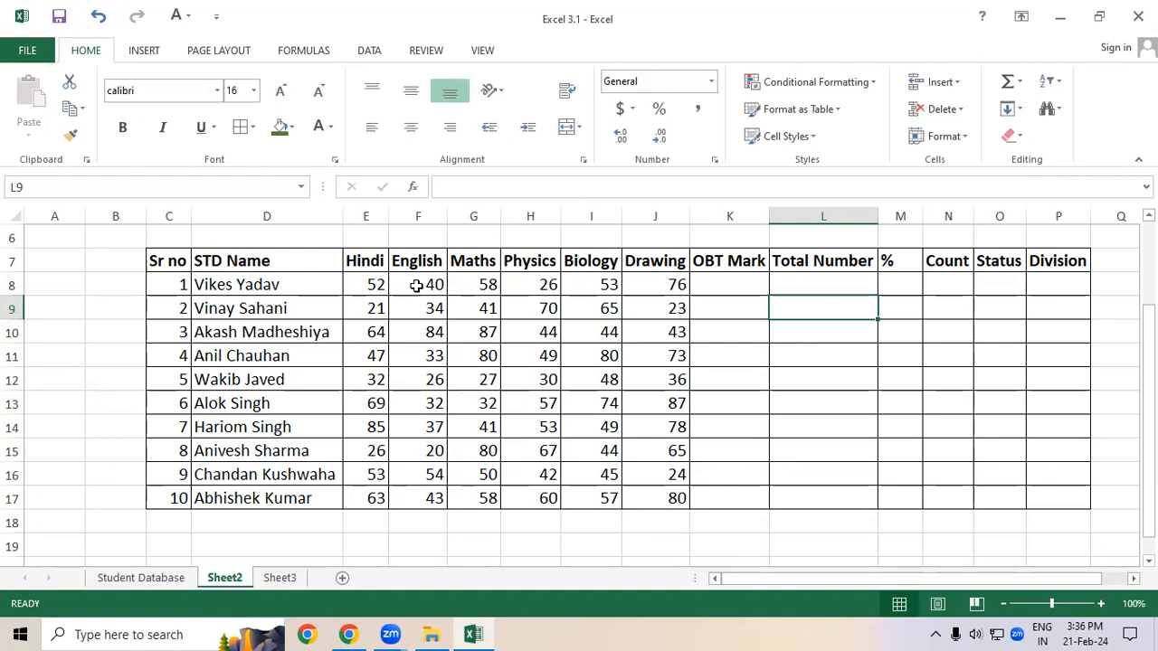
pyautogui.doubleClick(826, 328)
pyautogui.click(829, 305)
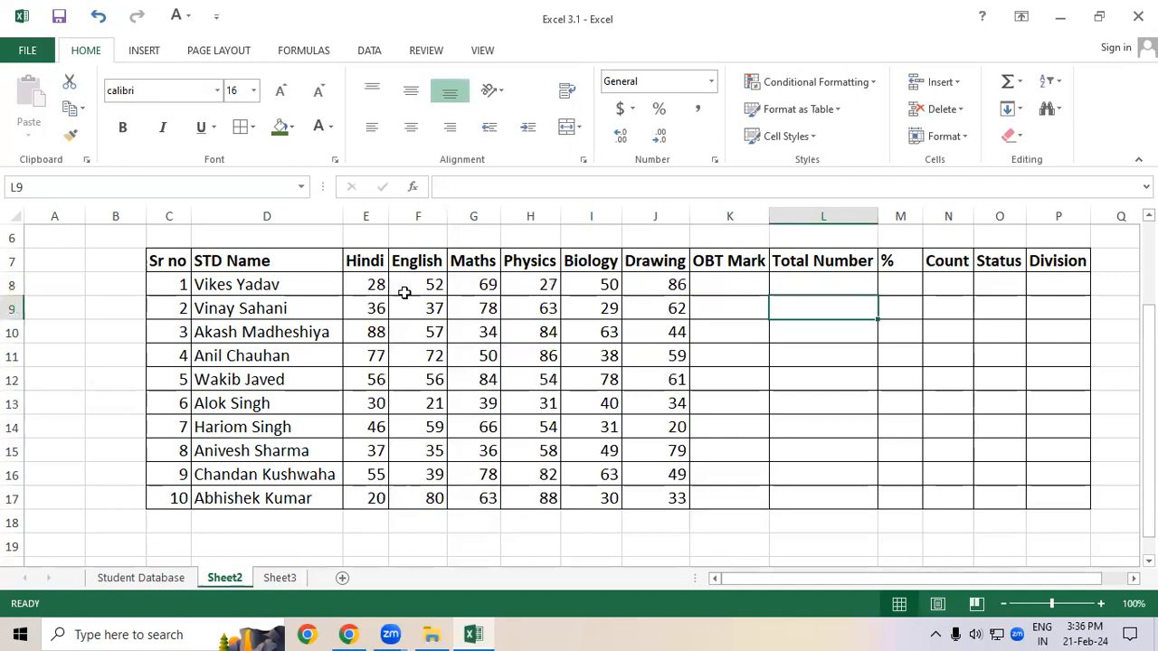
# Step: Copy the marks range E8:J17 and paste it back onto itself as values only
pyautogui.moveTo(363, 287); pyautogui.dragTo(668, 496)
pyautogui.rightClick(494, 343)
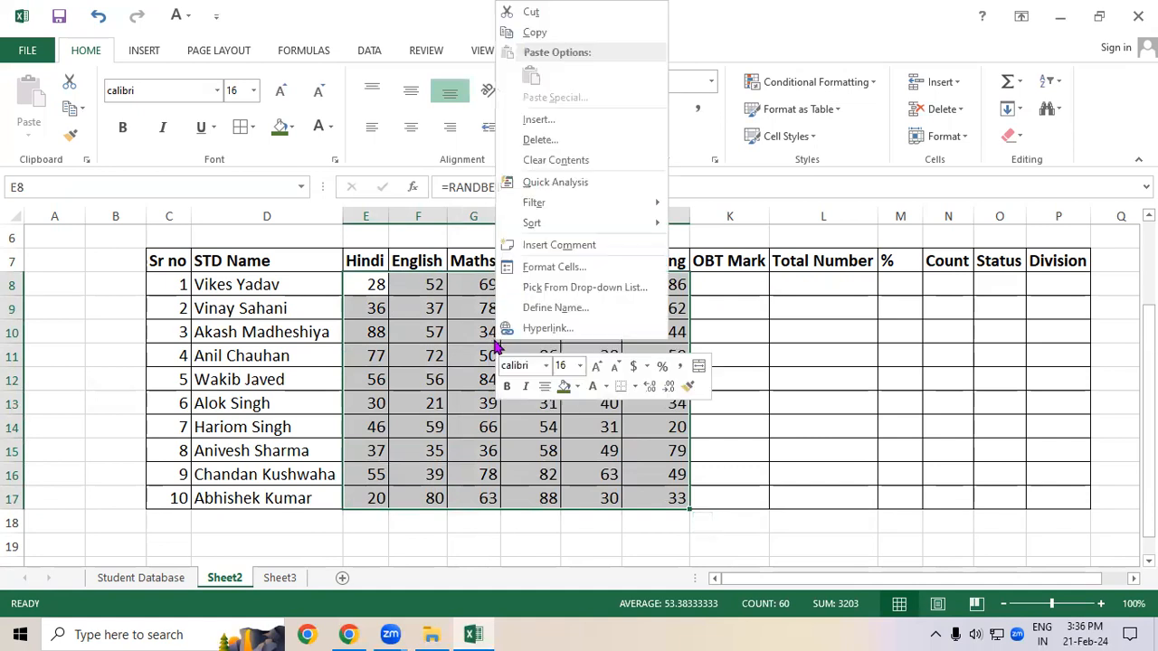
pyautogui.click(535, 34)
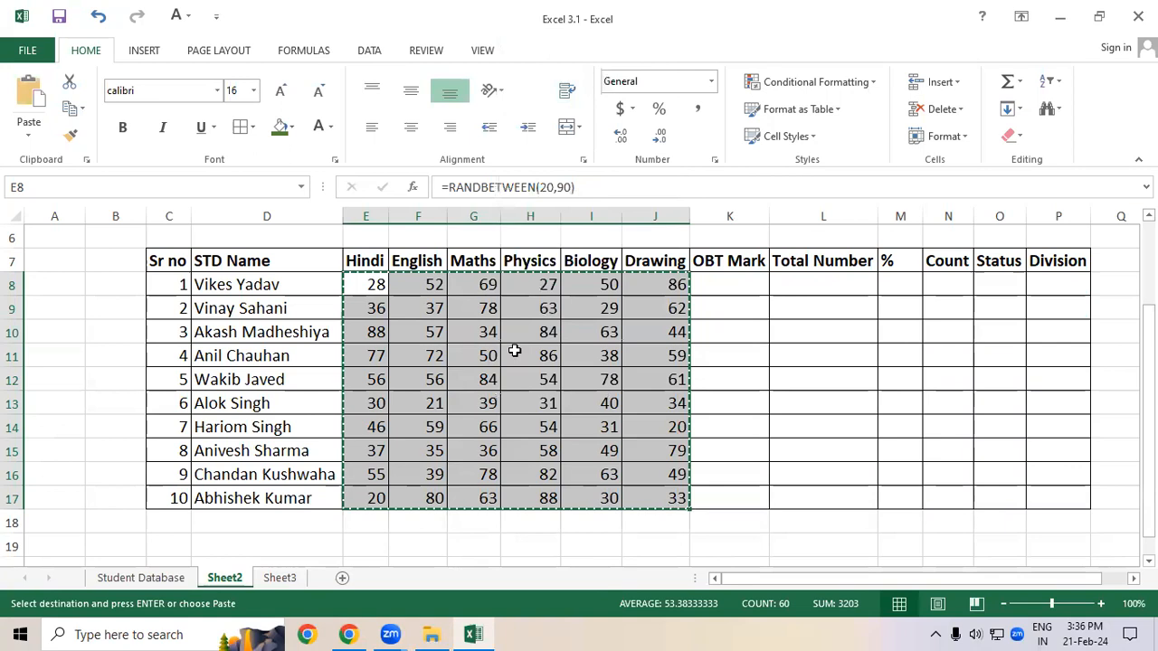
pyautogui.click(72, 109)
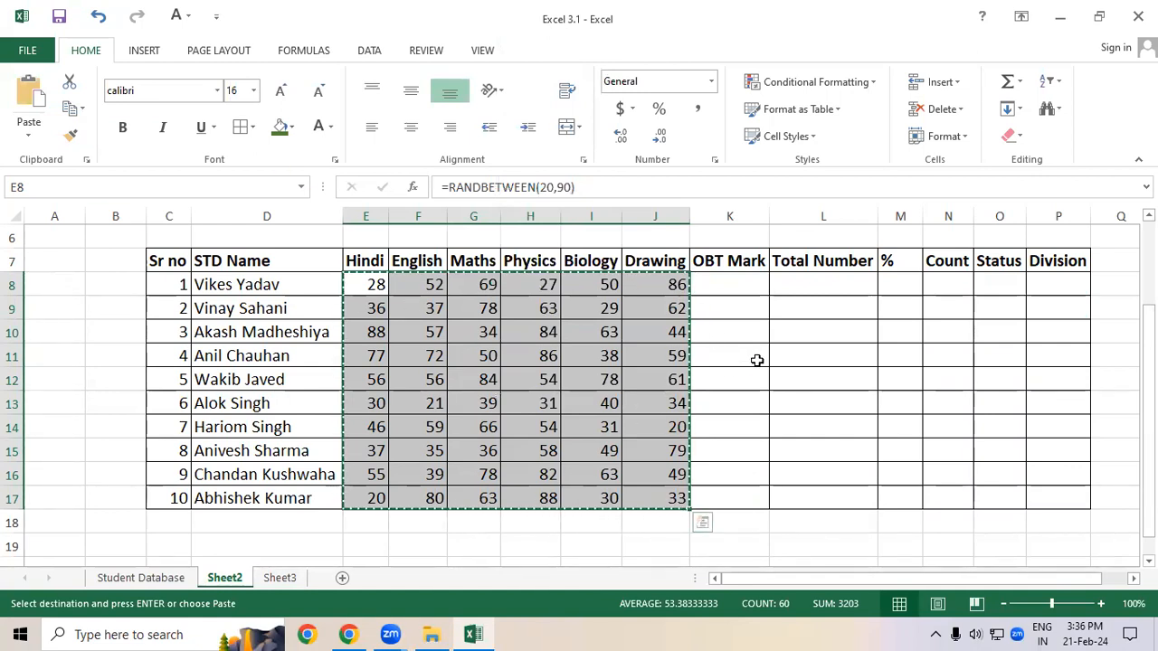
pyautogui.rightClick(484, 360)
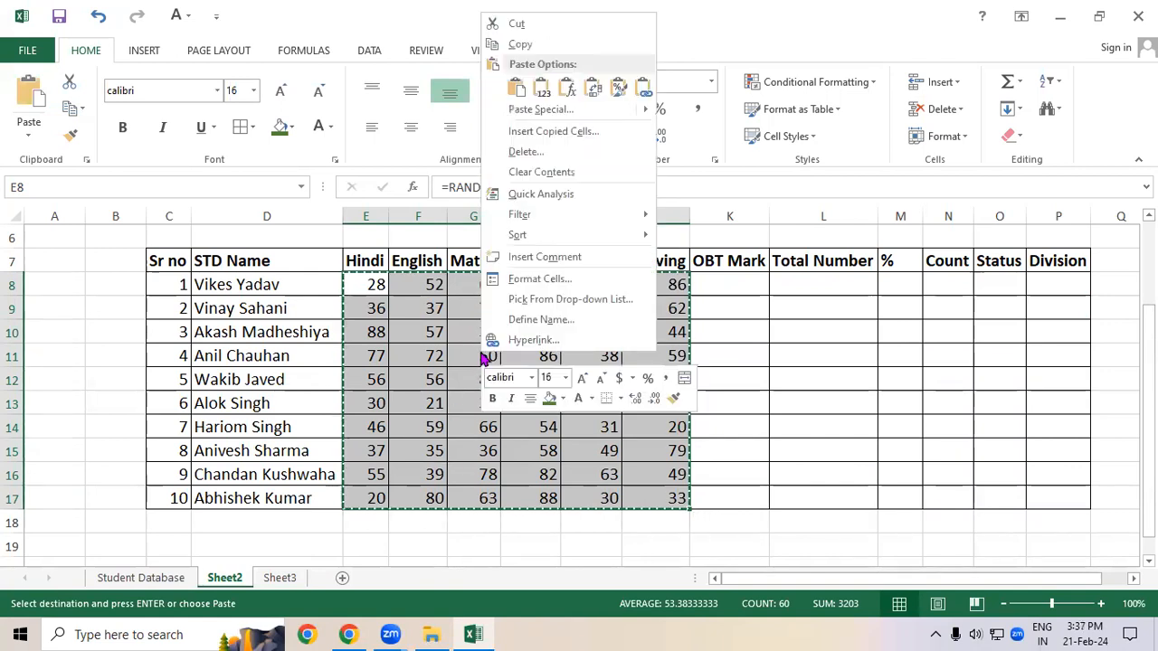
pyautogui.click(541, 91)
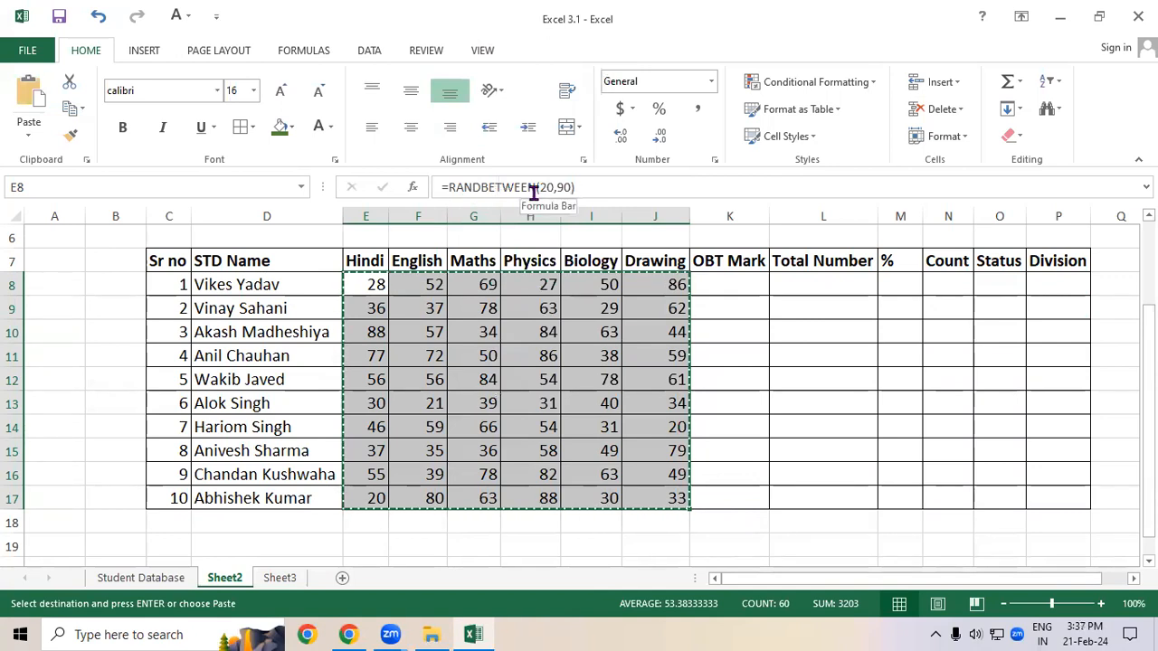
pyautogui.rightClick(465, 395)
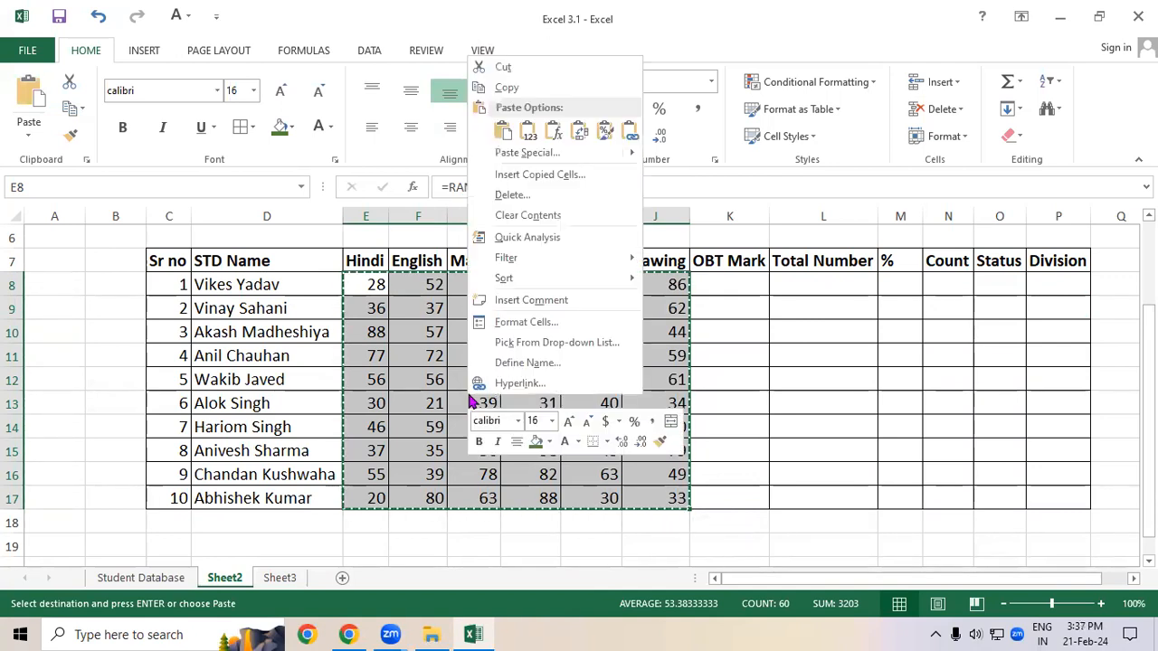
pyautogui.click(529, 135)
pyautogui.click(459, 340)
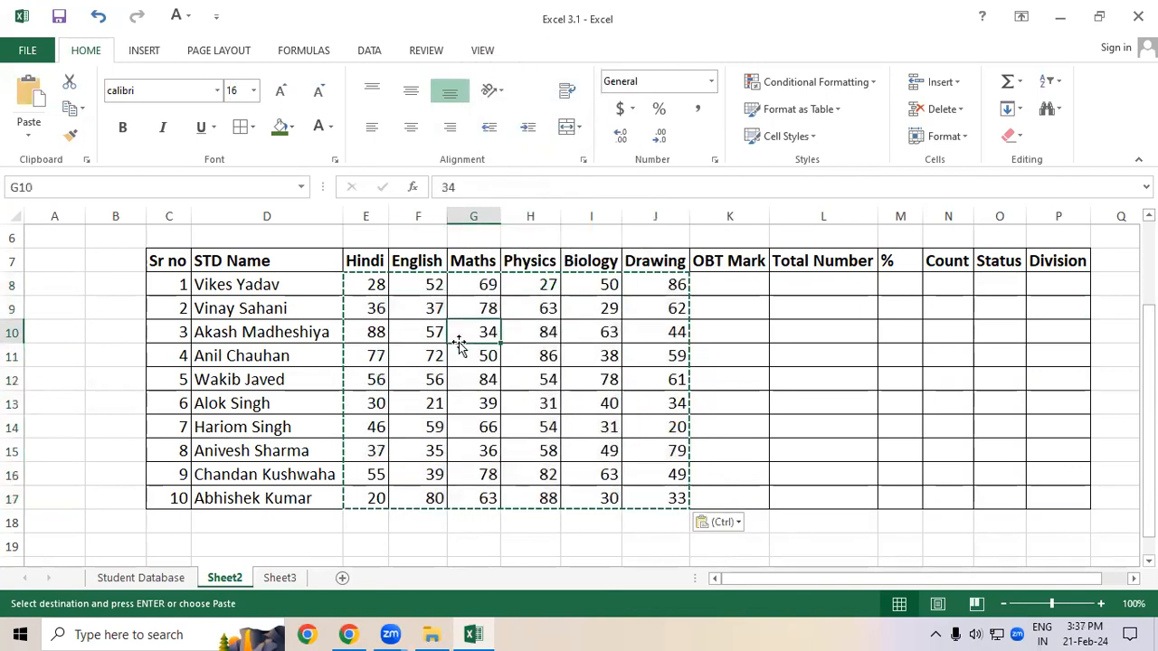
# Step: Check the mark cells and commit cells beside the table to see whether the marks still change
pyautogui.click(367, 284)
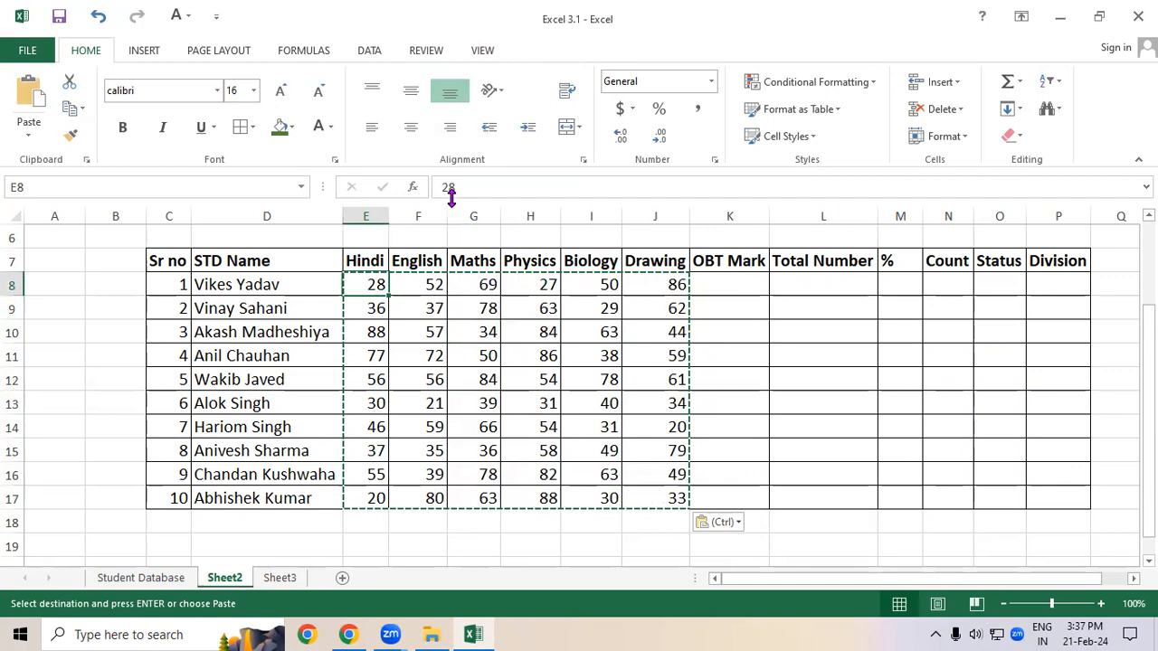
pyautogui.click(423, 282)
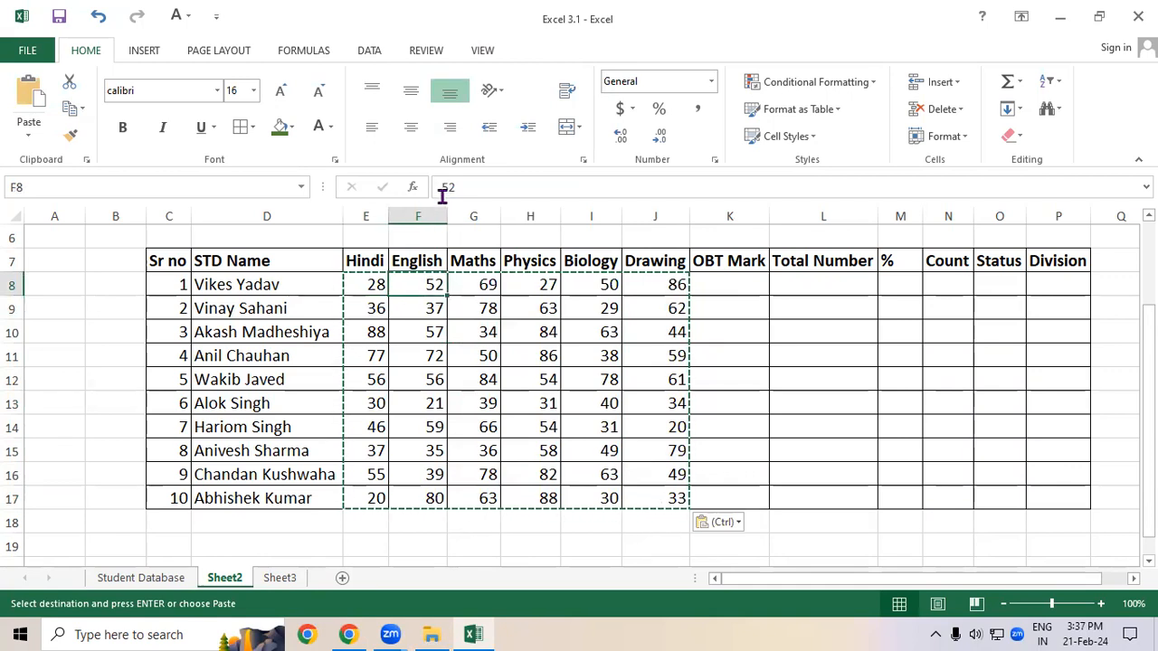
pyautogui.click(705, 284)
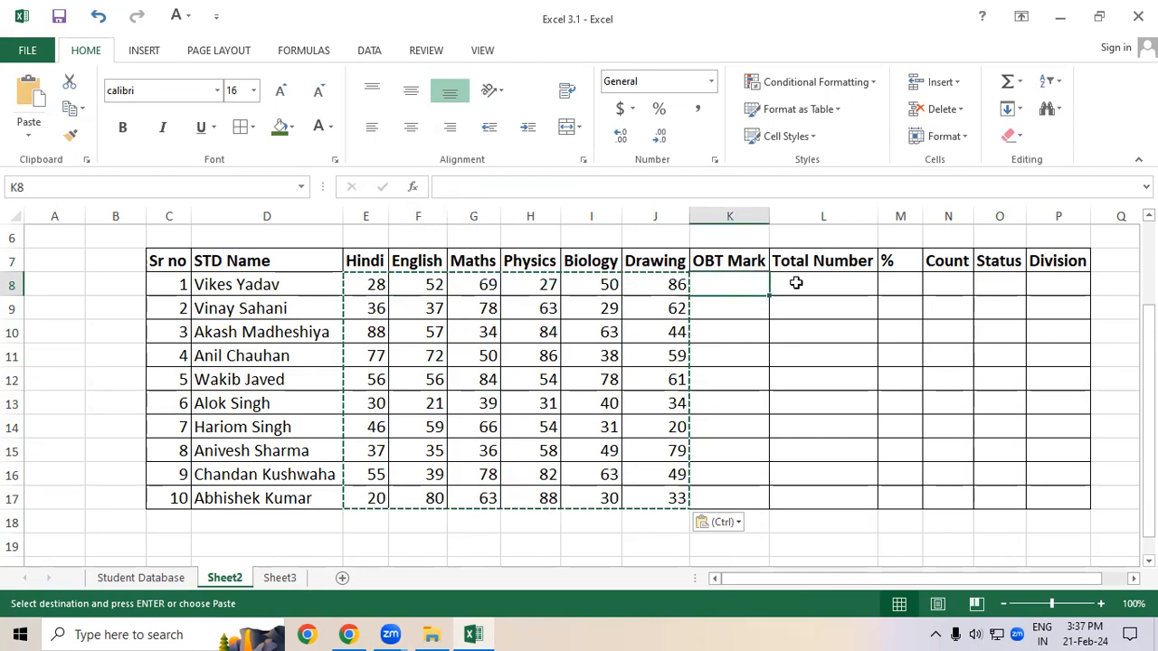
pyautogui.click(798, 284)
pyautogui.click(788, 308)
pyautogui.click(791, 335)
pyautogui.click(794, 359)
pyautogui.doubleClick(794, 384)
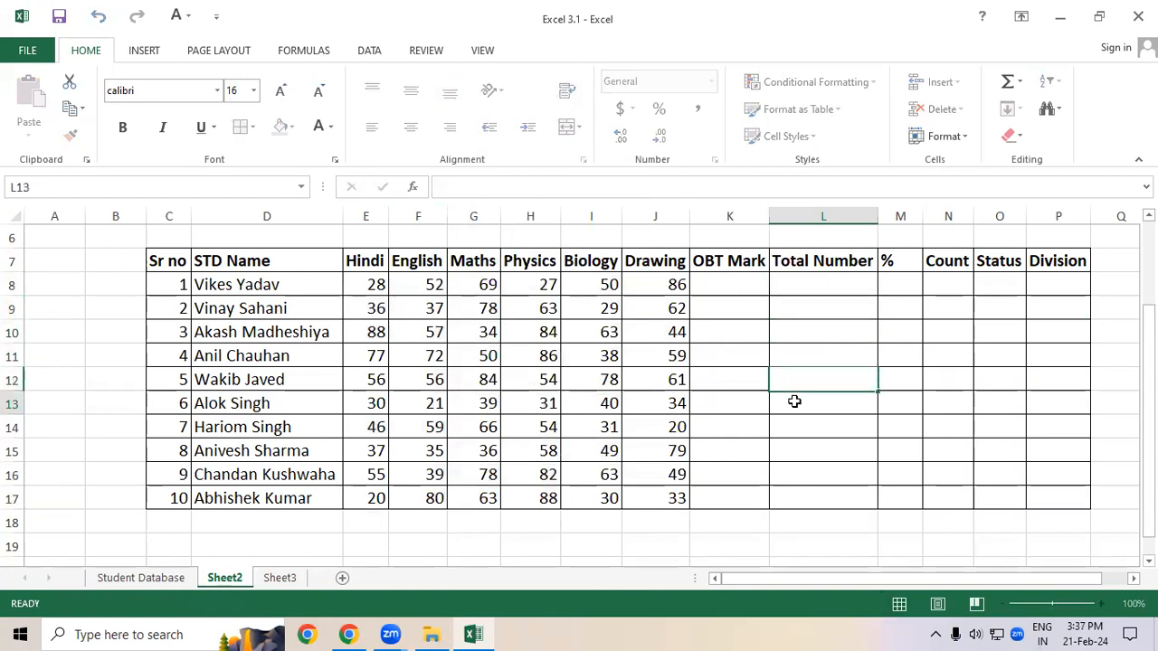
pyautogui.click(758, 379)
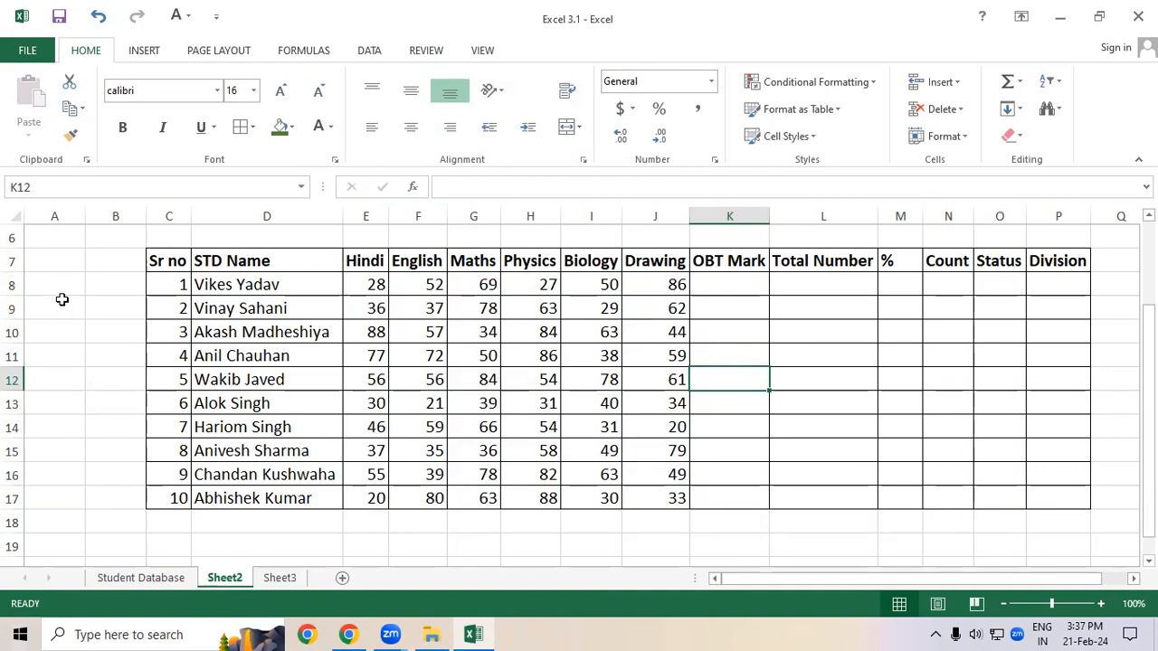
# Step: Clear all marks from the range E8:J17
pyautogui.moveTo(370, 283)
pyautogui.mouseDown()
pyautogui.moveTo(555, 444)
pyautogui.moveTo(655, 493)
pyautogui.mouseUp()
pyautogui.press('Delete')
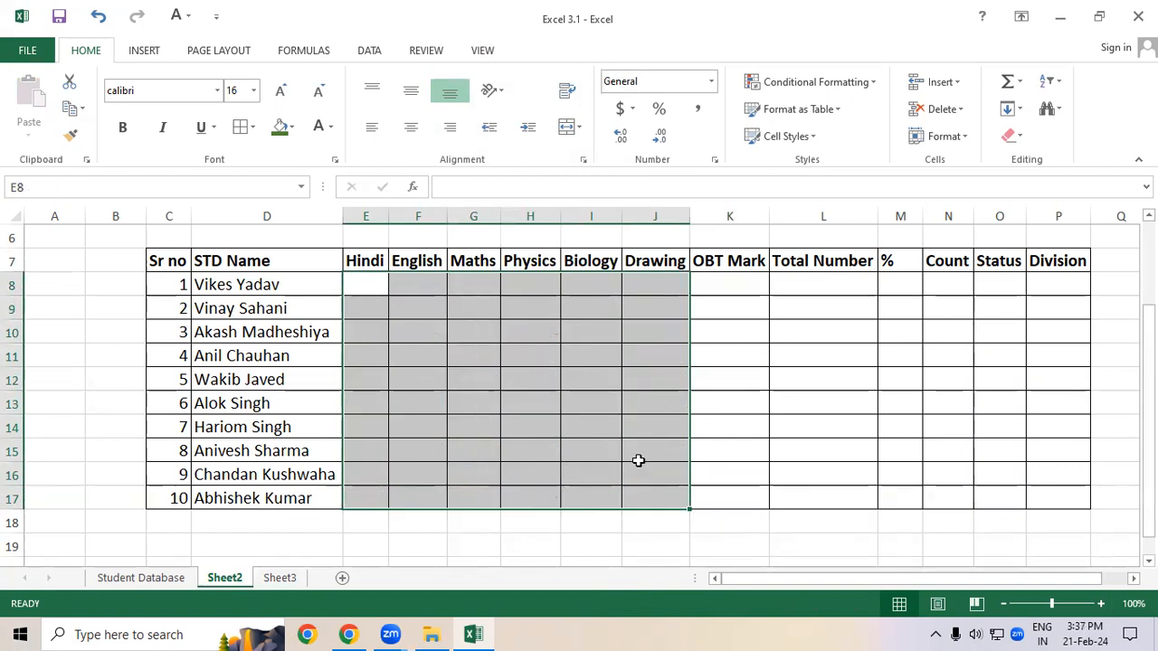
# Step: Enter the formula =RANDBETWEEN(20,90) in E8 for the Hindi mark
pyautogui.click(373, 280)
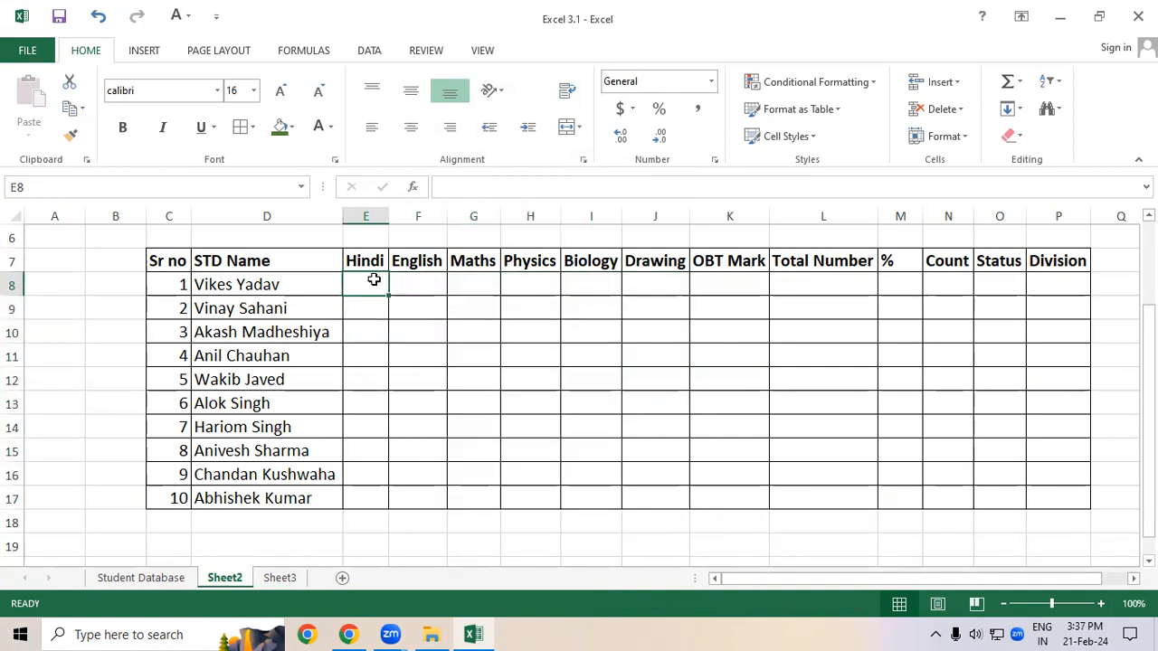
pyautogui.write('=')
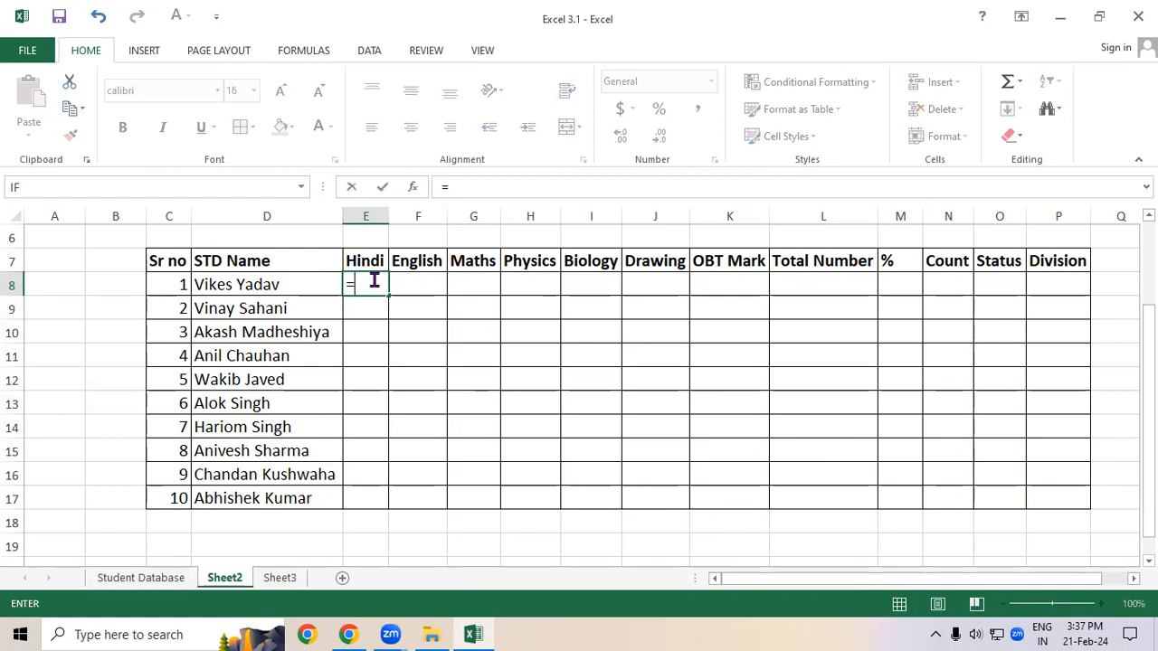
pyautogui.write('randb')
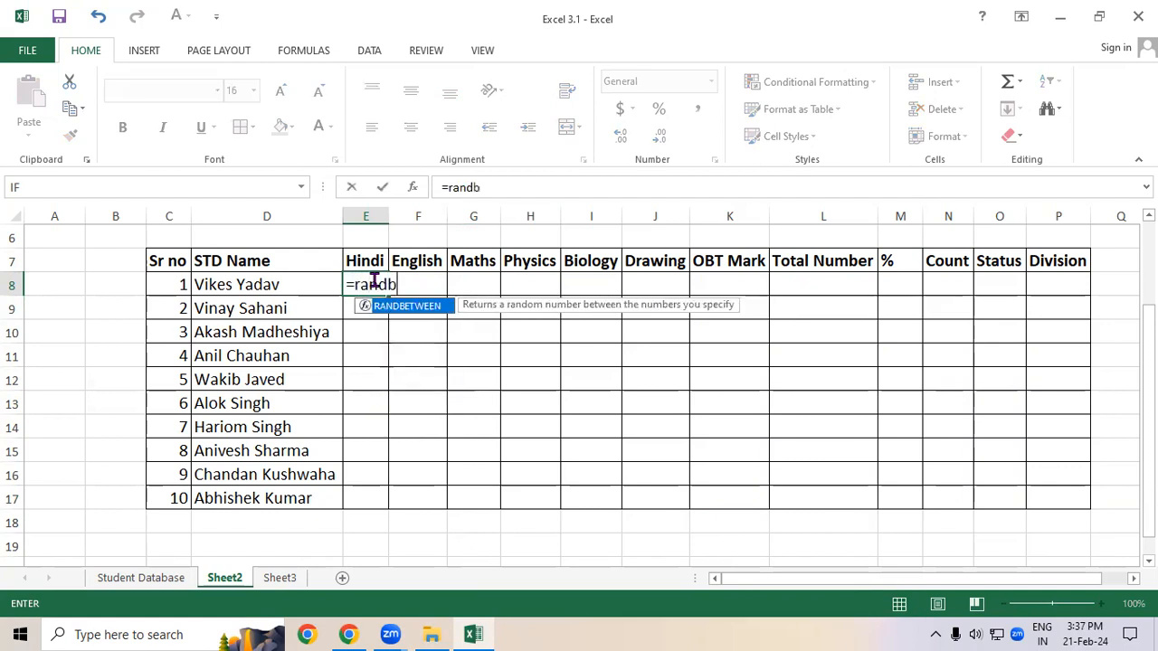
pyautogui.press('Tab')
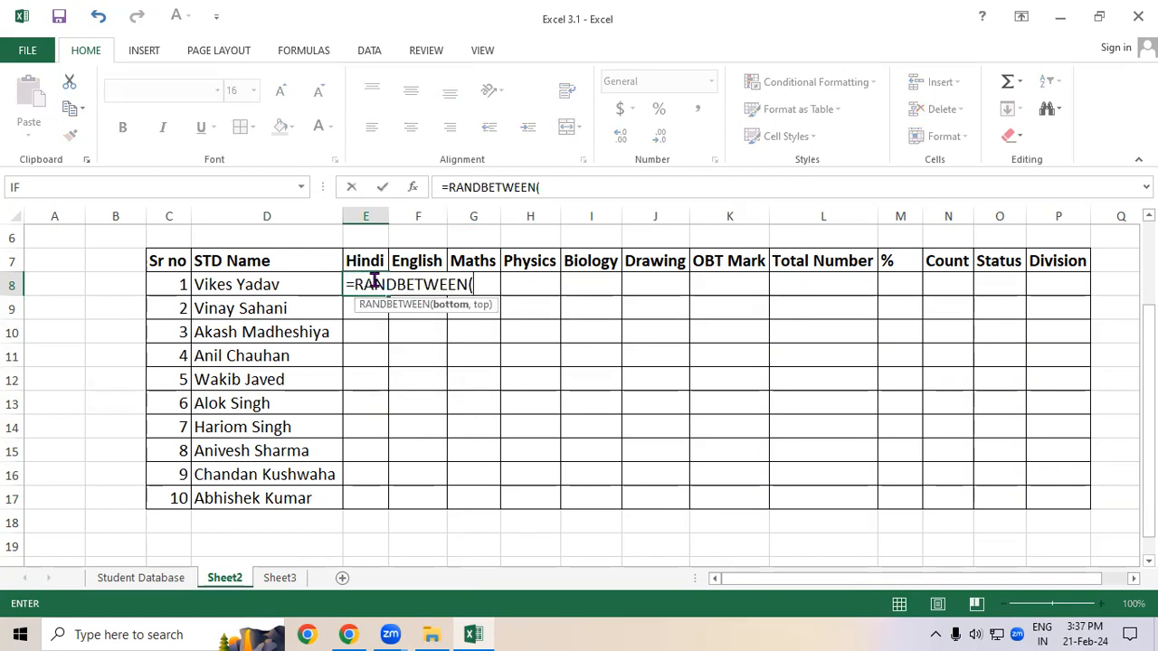
pyautogui.write('20,90')
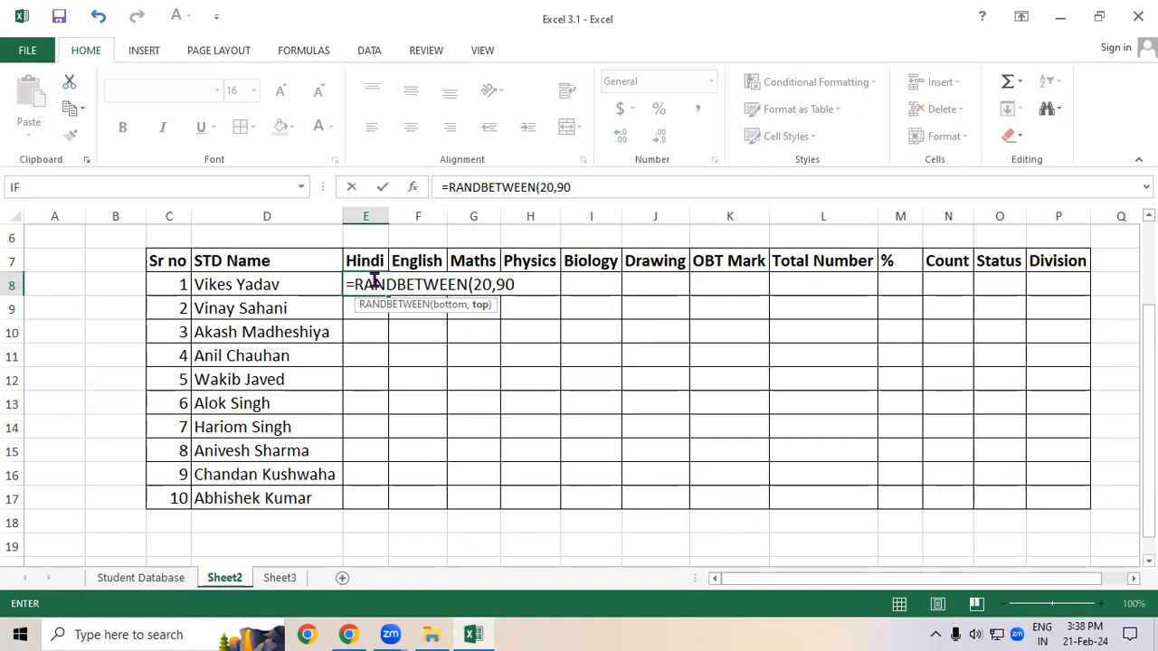
pyautogui.write(')')
pyautogui.press('Return')
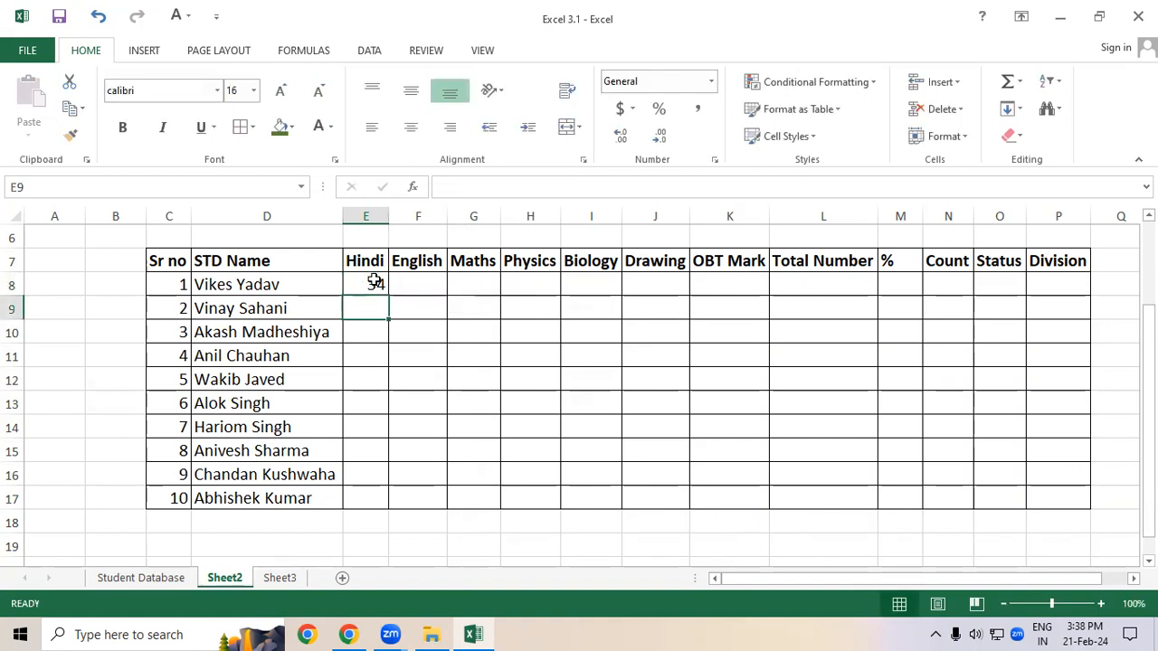
# Step: Fill the E8 formula down to E17 and then across to the Drawing column J
pyautogui.click(373, 282)
pyautogui.moveTo(388, 296); pyautogui.dragTo(387, 499)
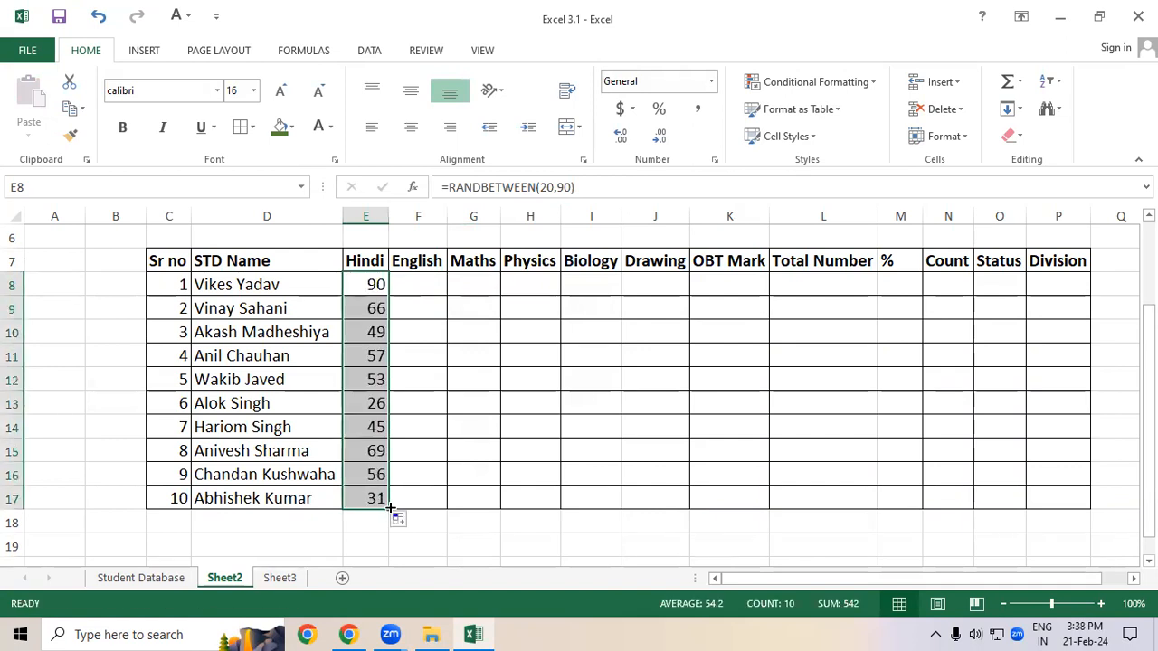
pyautogui.moveTo(498, 487); pyautogui.dragTo(673, 480)
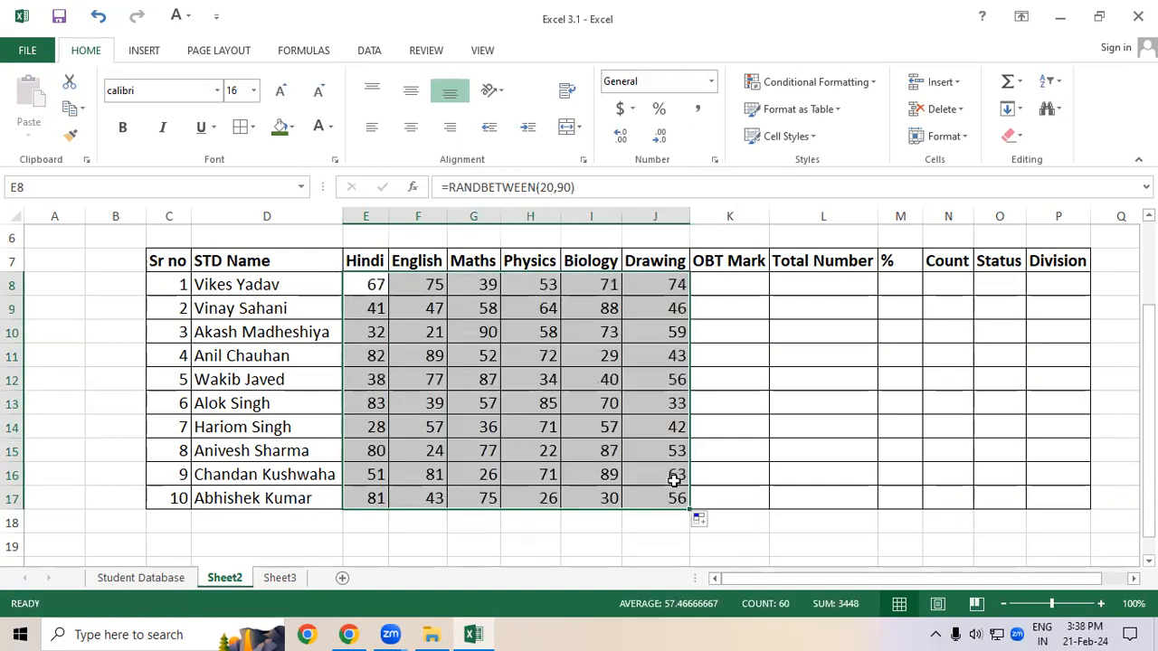
# Step: Copy the marks range E8:J17 and paste it in place as values to fix the random marks
pyautogui.rightClick(528, 355)
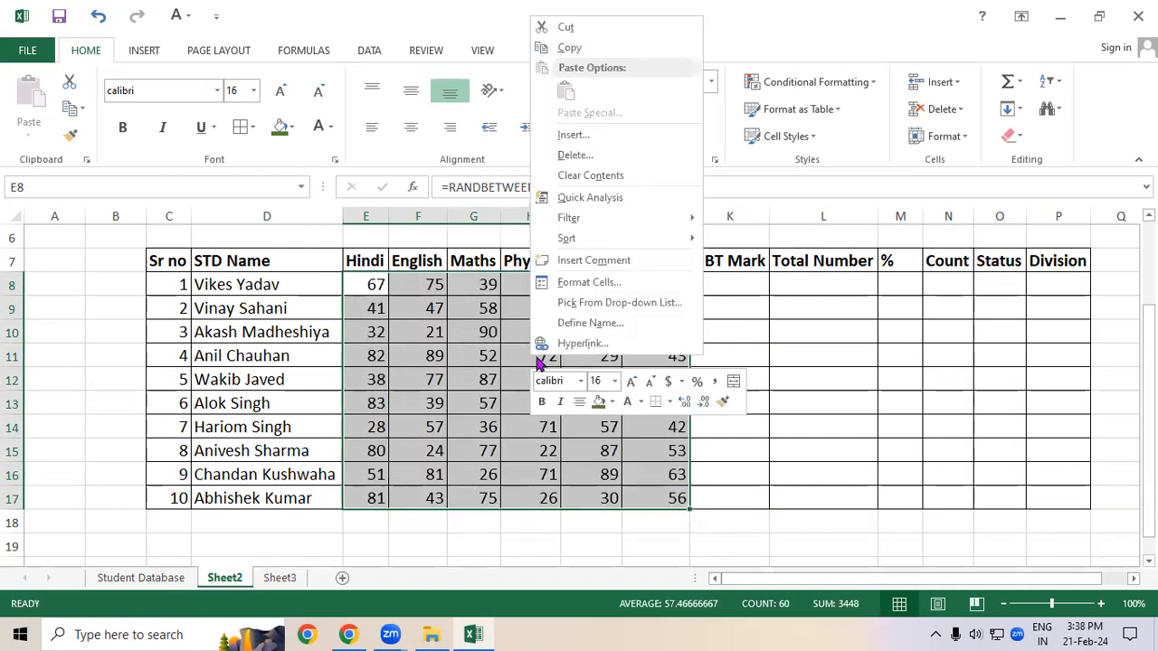
pyautogui.click(614, 50)
pyautogui.rightClick(475, 274)
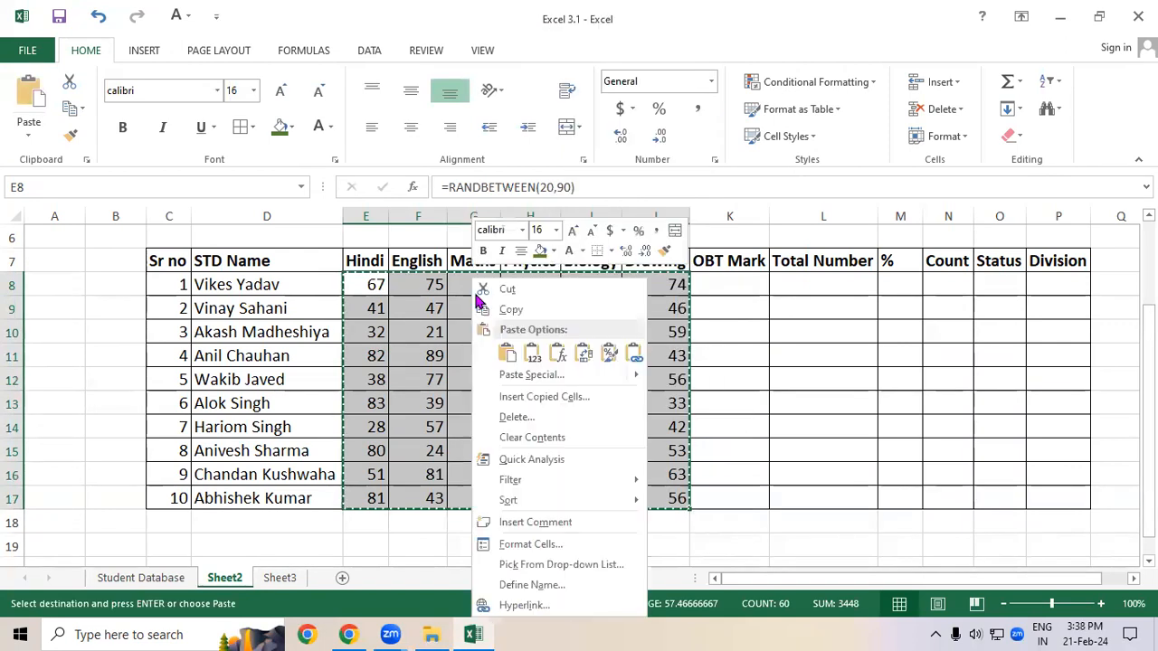
pyautogui.click(532, 355)
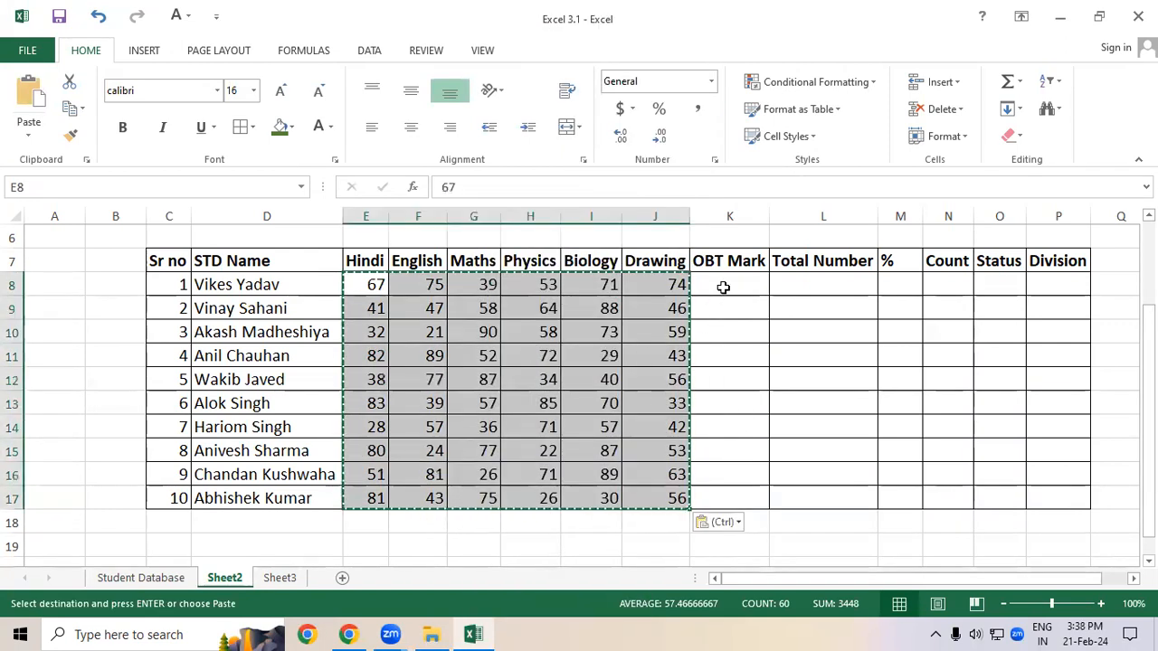
# Step: Check cells around the marks and scroll up to review the whole marksheet
pyautogui.click(723, 286)
pyautogui.click(701, 328)
pyautogui.click(625, 335)
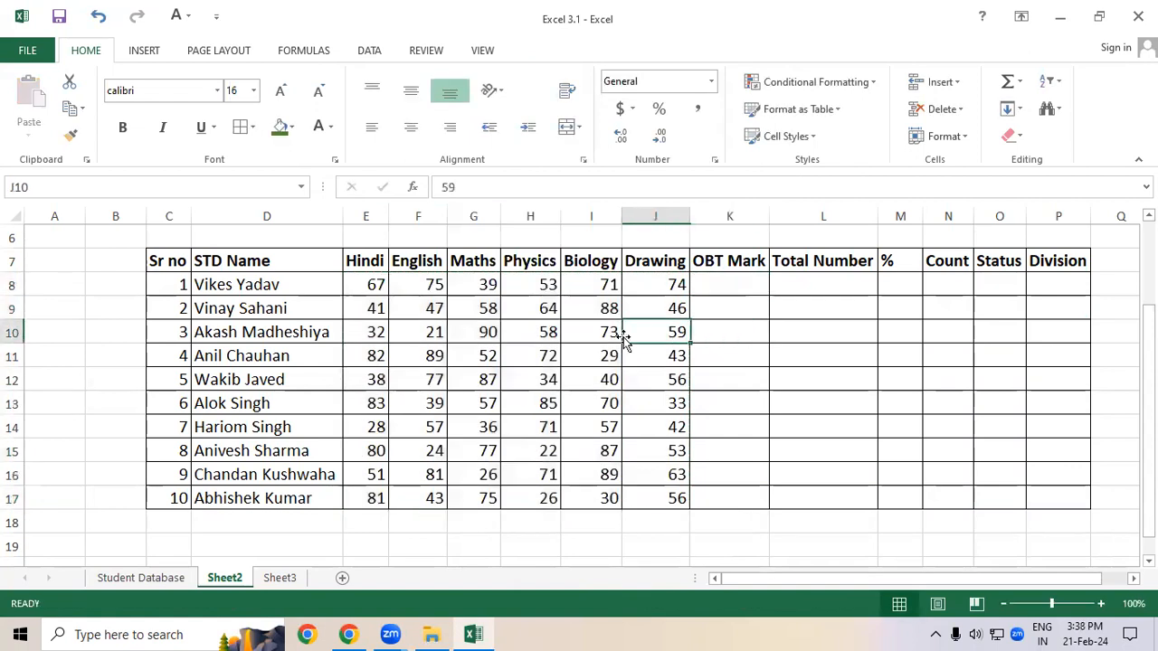
pyautogui.click(738, 371)
pyautogui.click(739, 405)
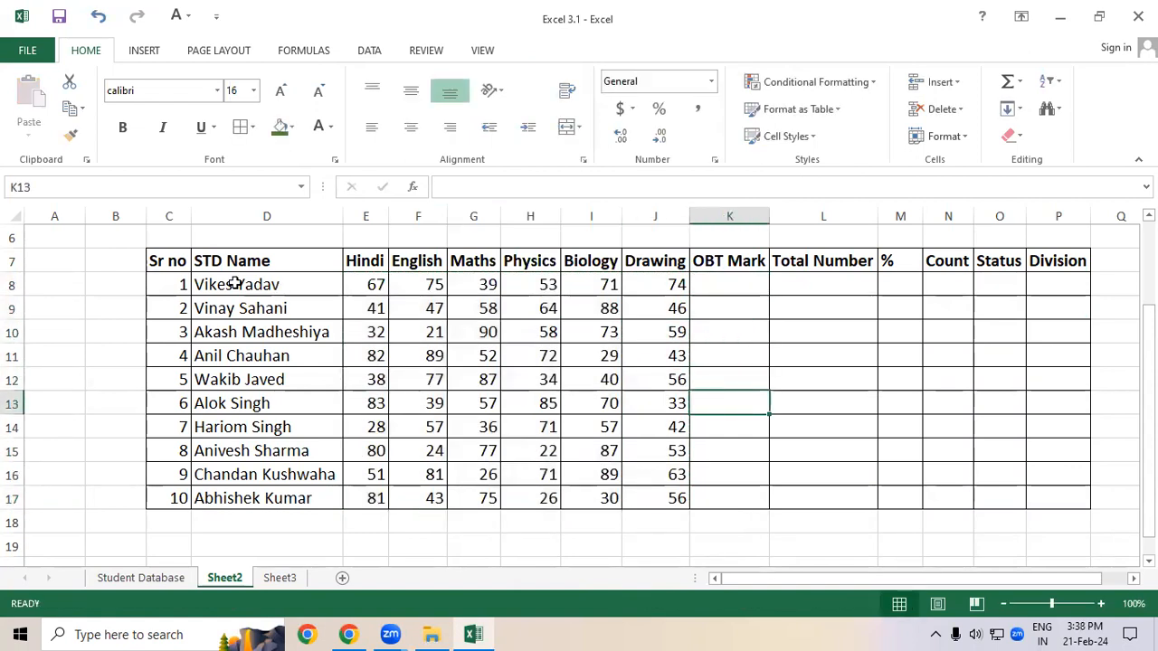
pyautogui.scroll(1, 850, 413)
pyautogui.scroll(-1, 851, 413)
pyautogui.moveTo(1149, 352); pyautogui.dragTo(1148, 286)
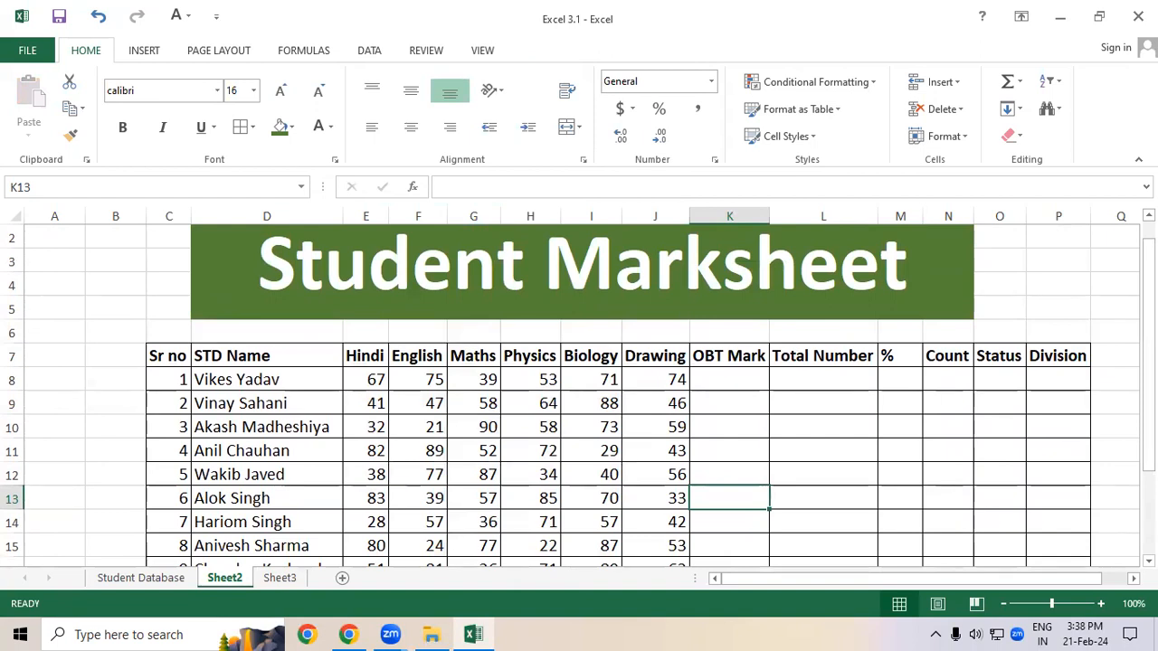
# Step: Select the header rows, name and mark ranges to review the marksheet layout
pyautogui.moveTo(161, 362); pyautogui.dragTo(1083, 340)
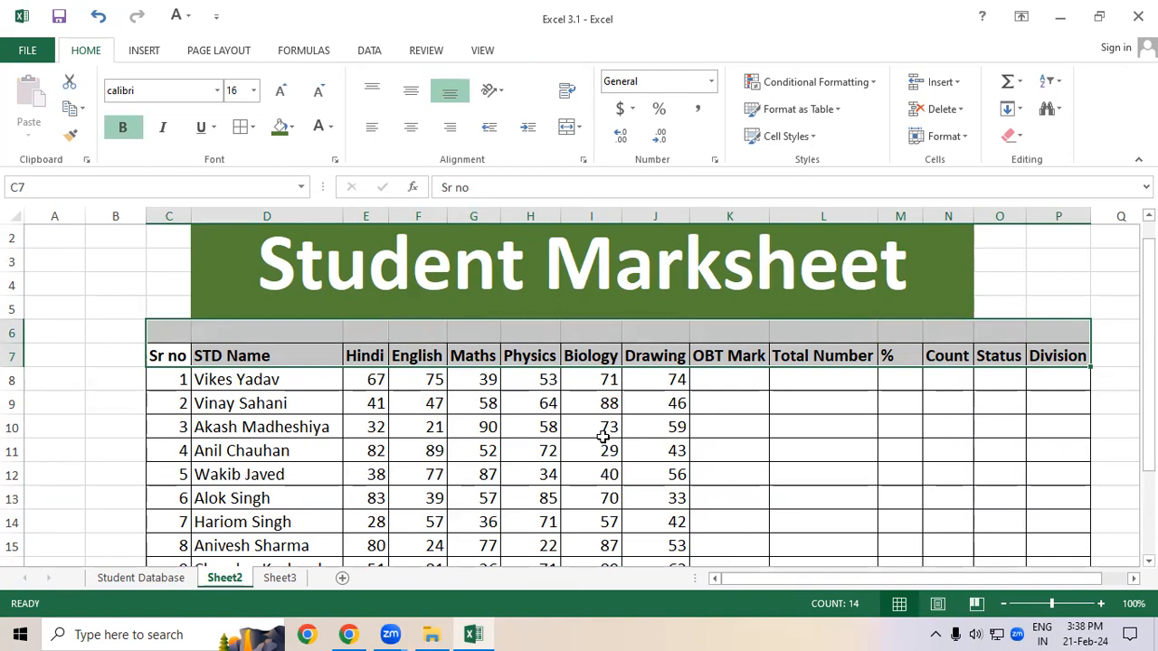
pyautogui.click(234, 422)
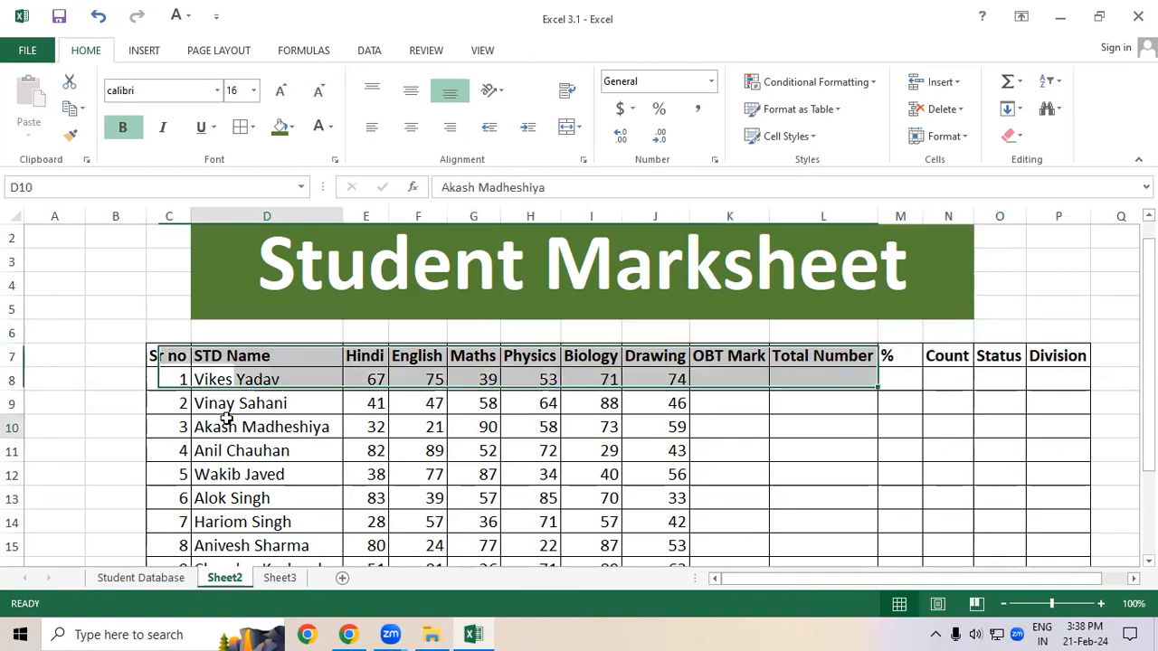
pyautogui.moveTo(168, 359); pyautogui.dragTo(1052, 353)
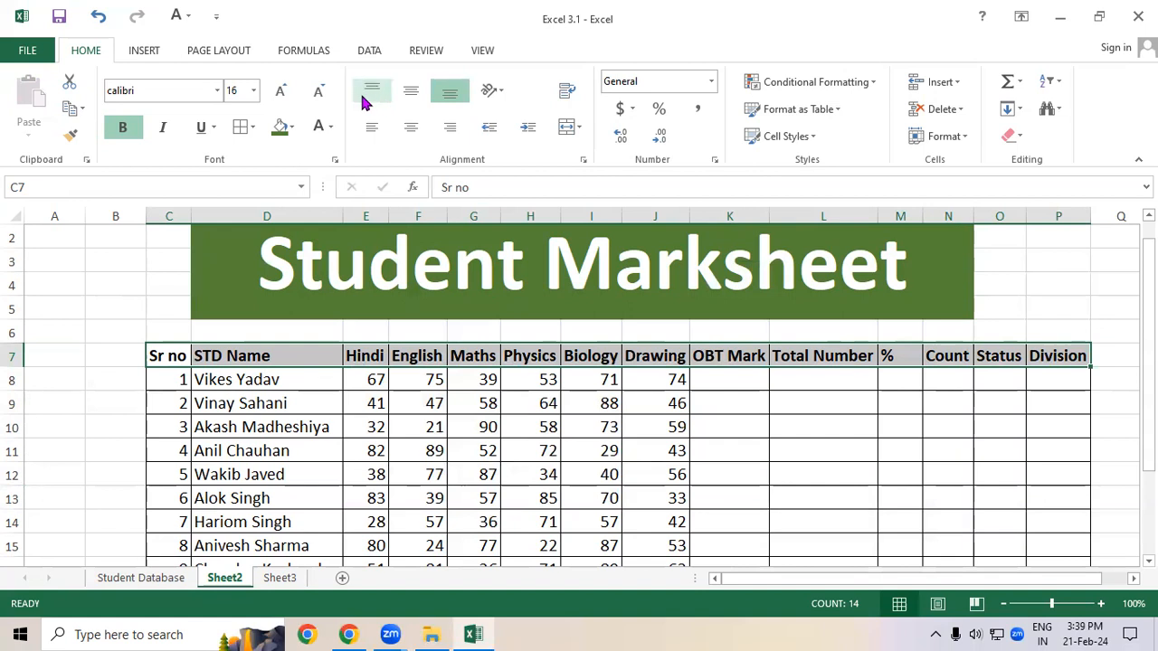
pyautogui.click(271, 403)
pyautogui.scroll(1, 271, 403)
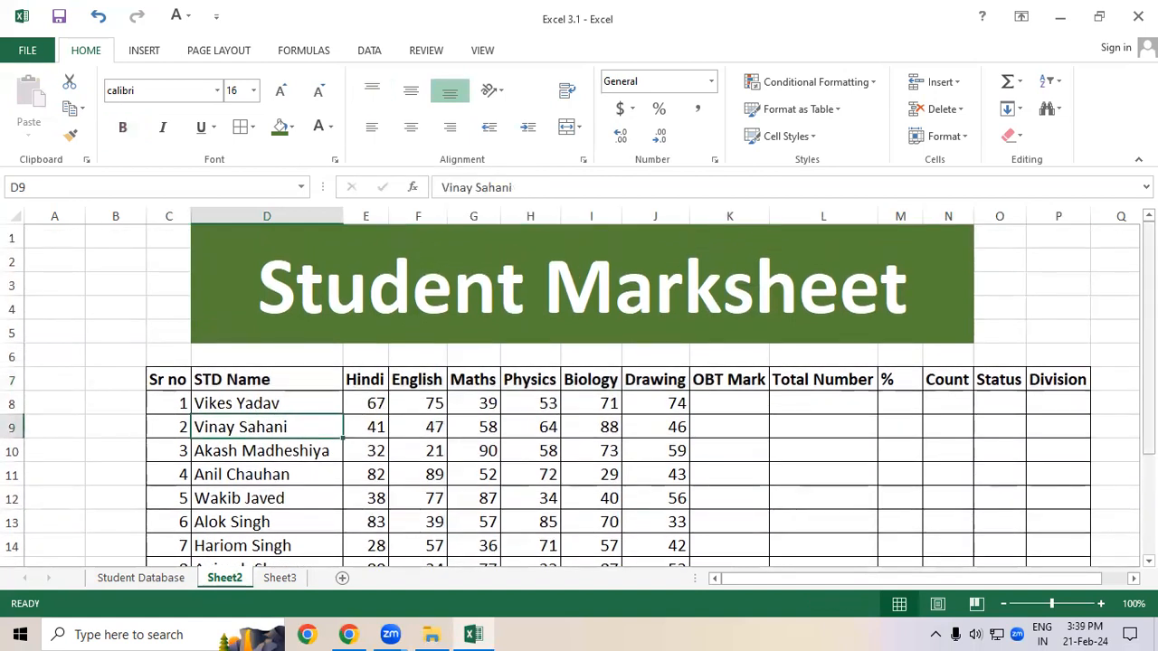
pyautogui.moveTo(1148, 271); pyautogui.dragTo(1149, 317)
pyautogui.moveTo(176, 261); pyautogui.dragTo(294, 442)
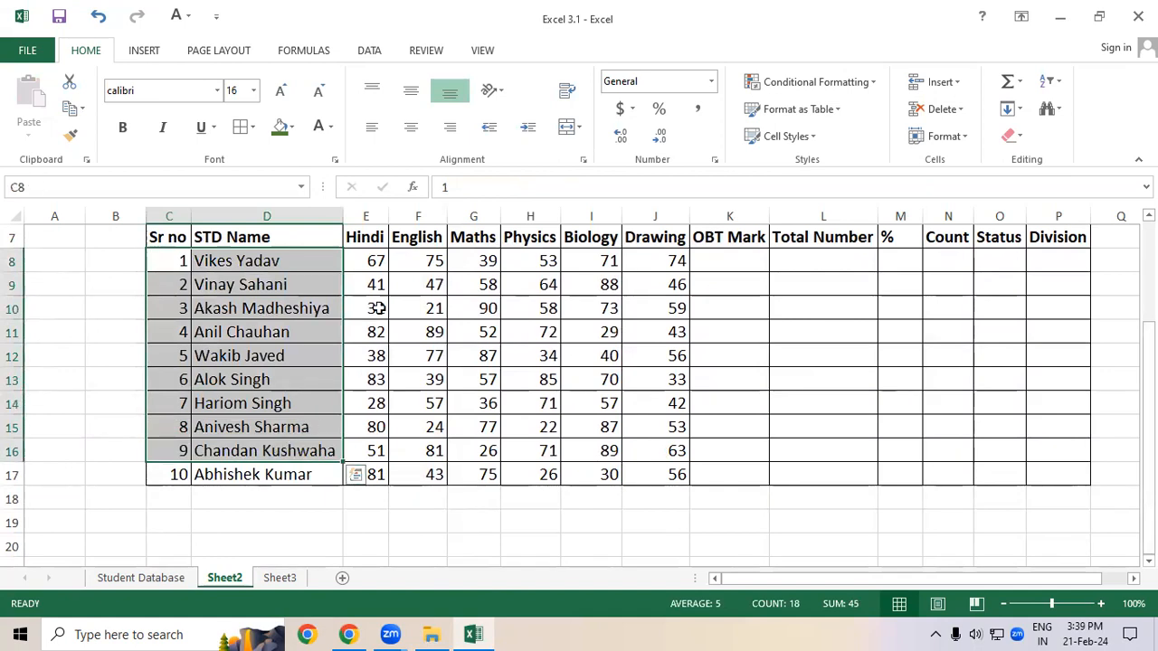
pyautogui.moveTo(375, 261); pyautogui.dragTo(664, 471)
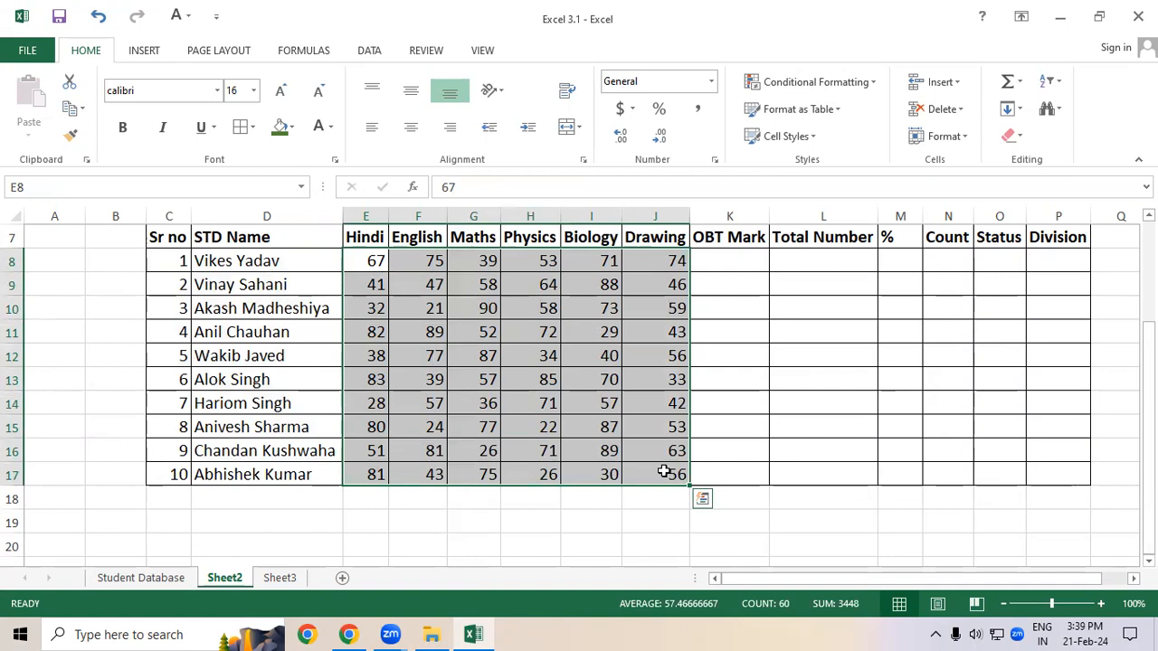
pyautogui.click(604, 406)
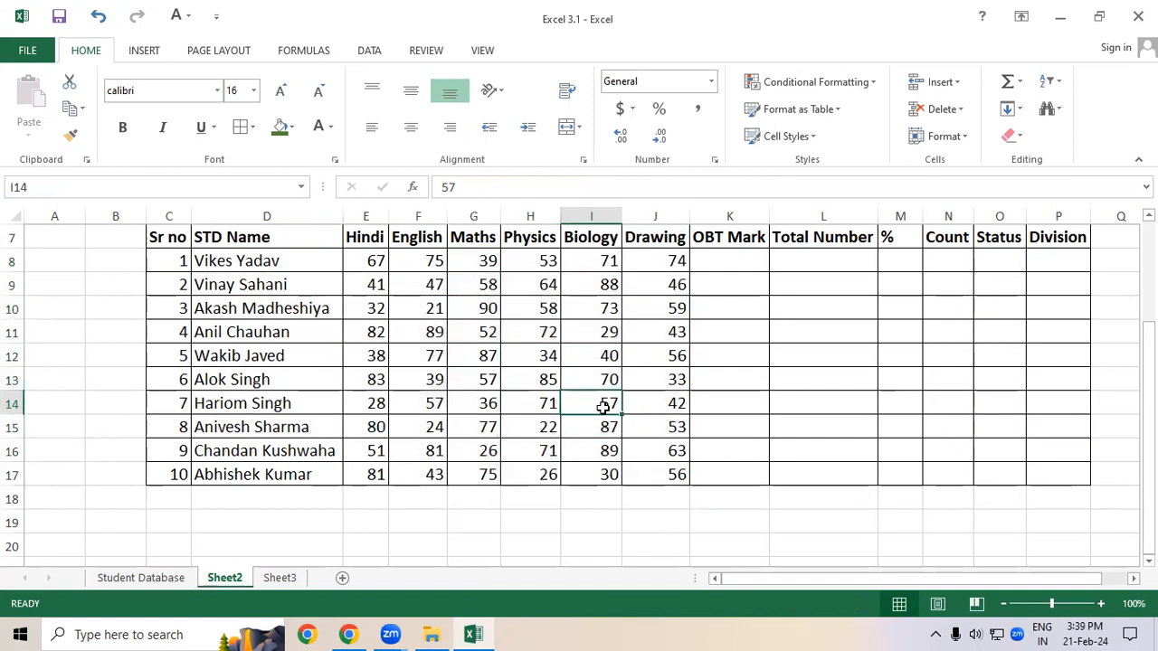
# Step: Enter the formula =SUM(E8:J8) in K8 to total the obtained marks
pyautogui.click(729, 257)
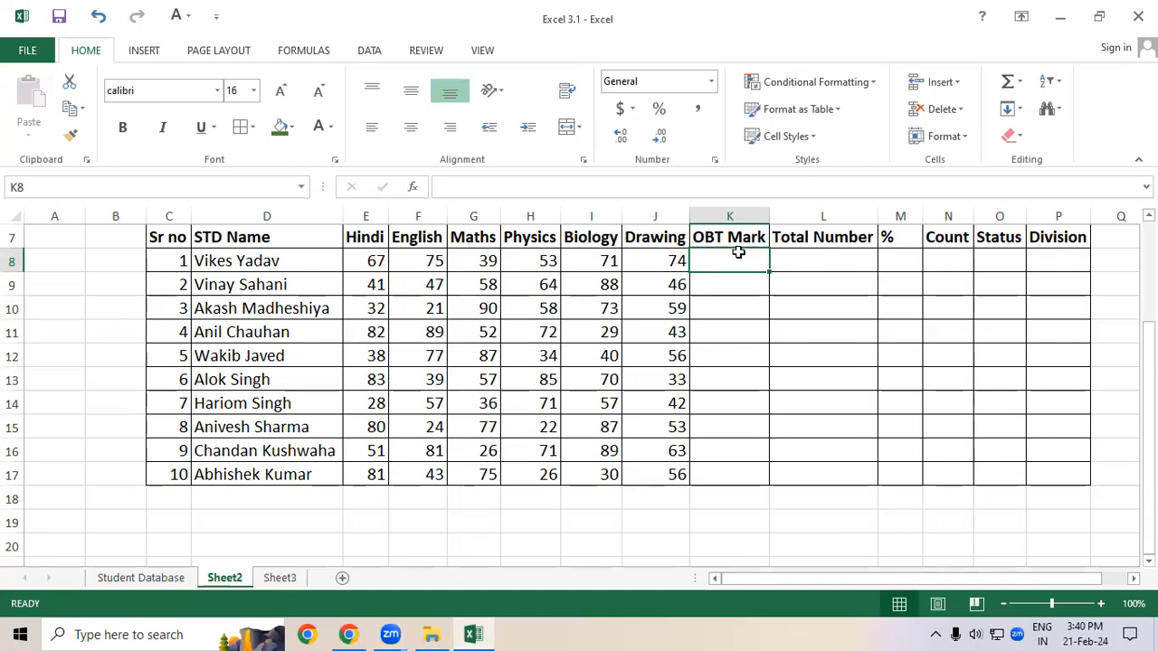
pyautogui.write('=')
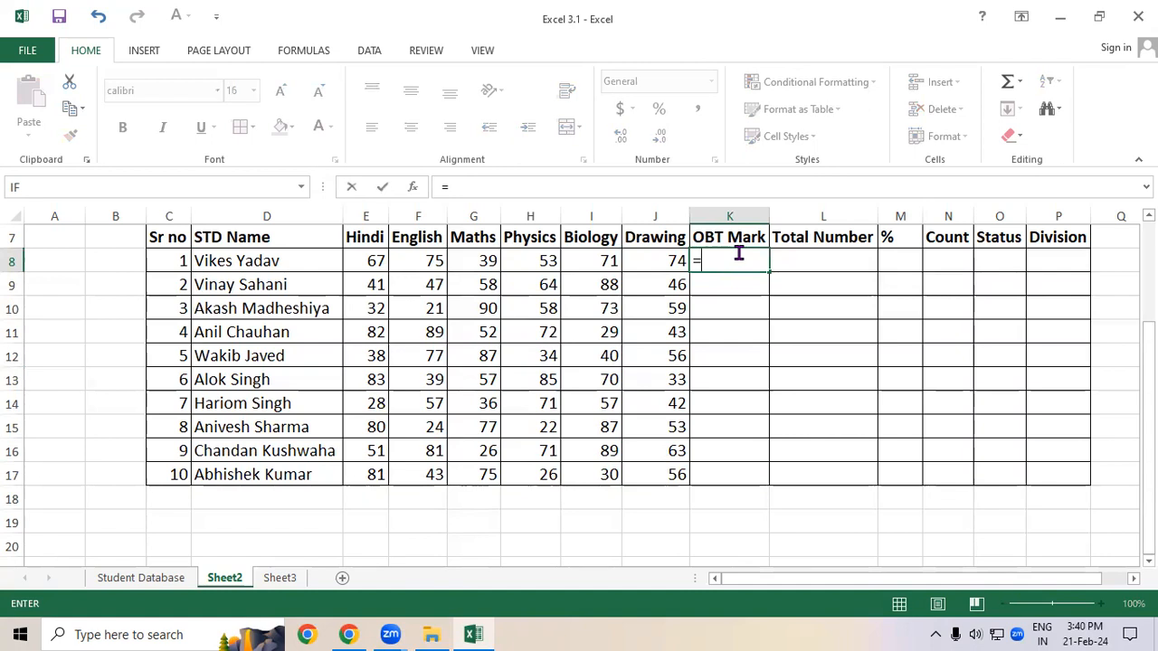
pyautogui.write('sum')
pyautogui.press('Tab')
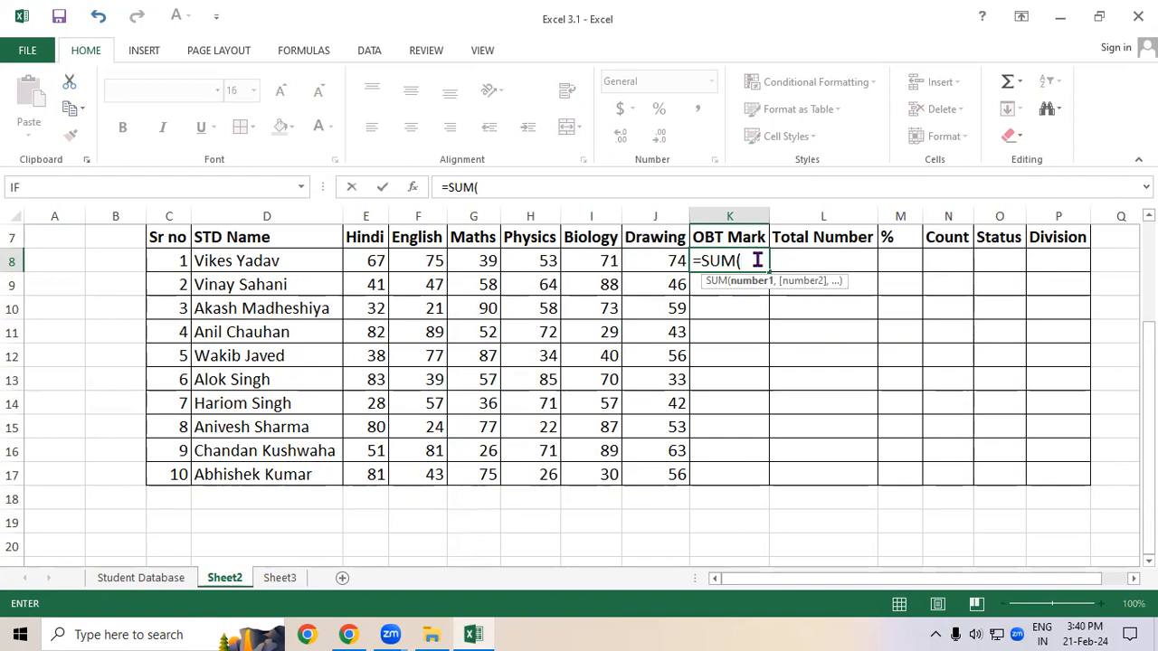
pyautogui.moveTo(362, 257); pyautogui.dragTo(670, 264)
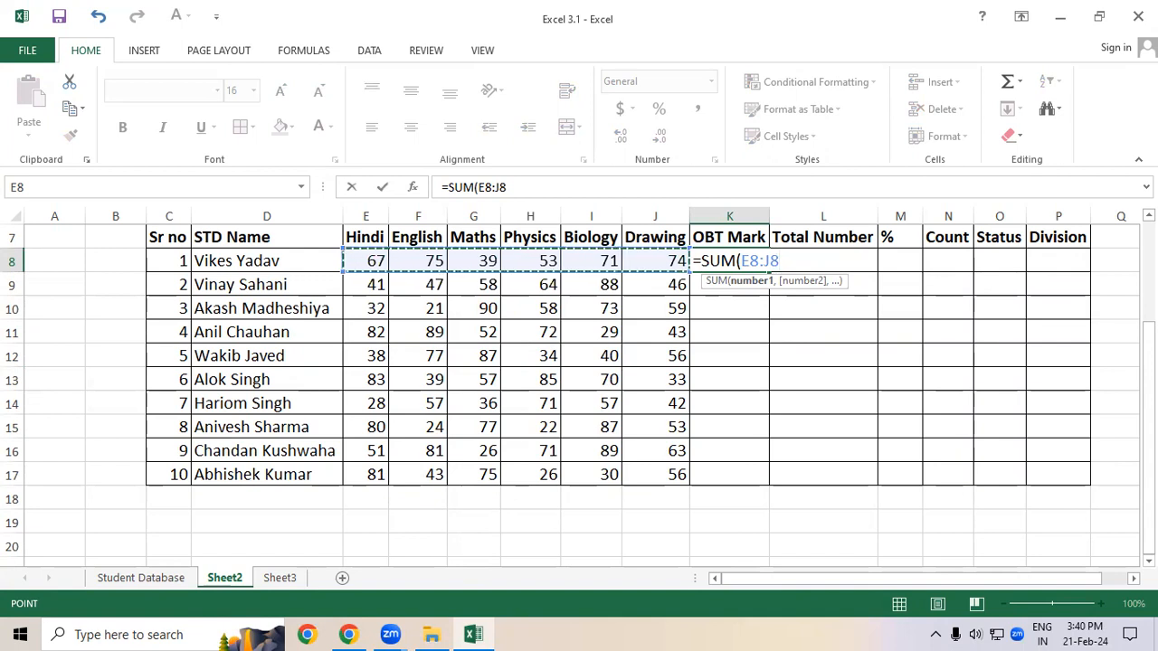
pyautogui.write(')')
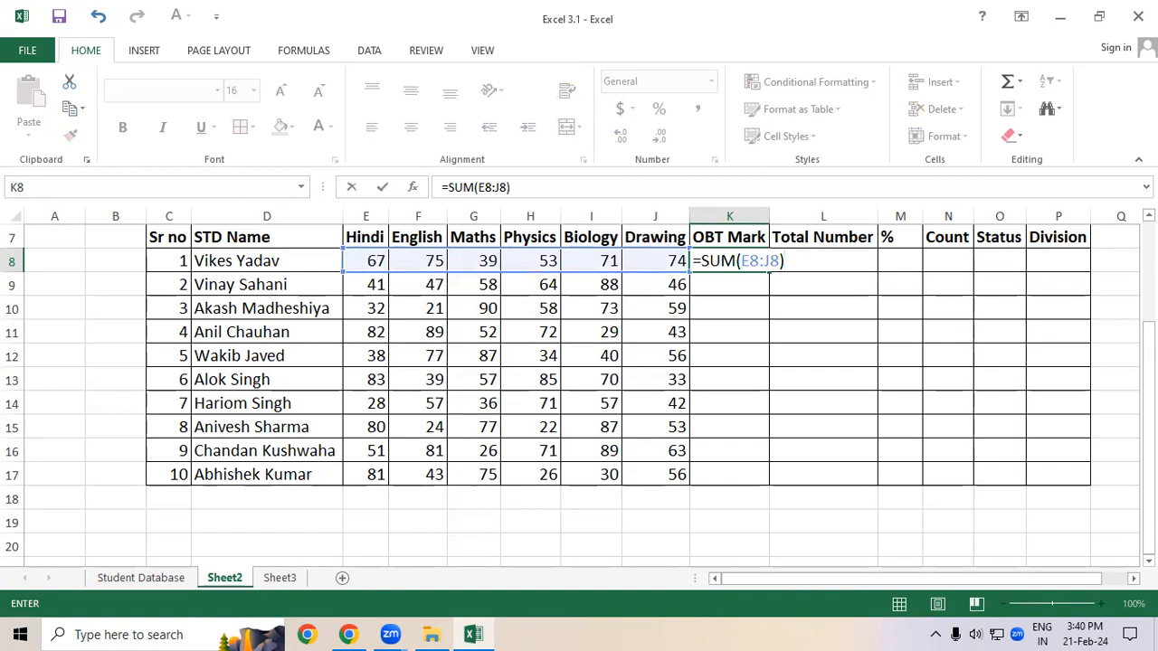
pyautogui.press('Return')
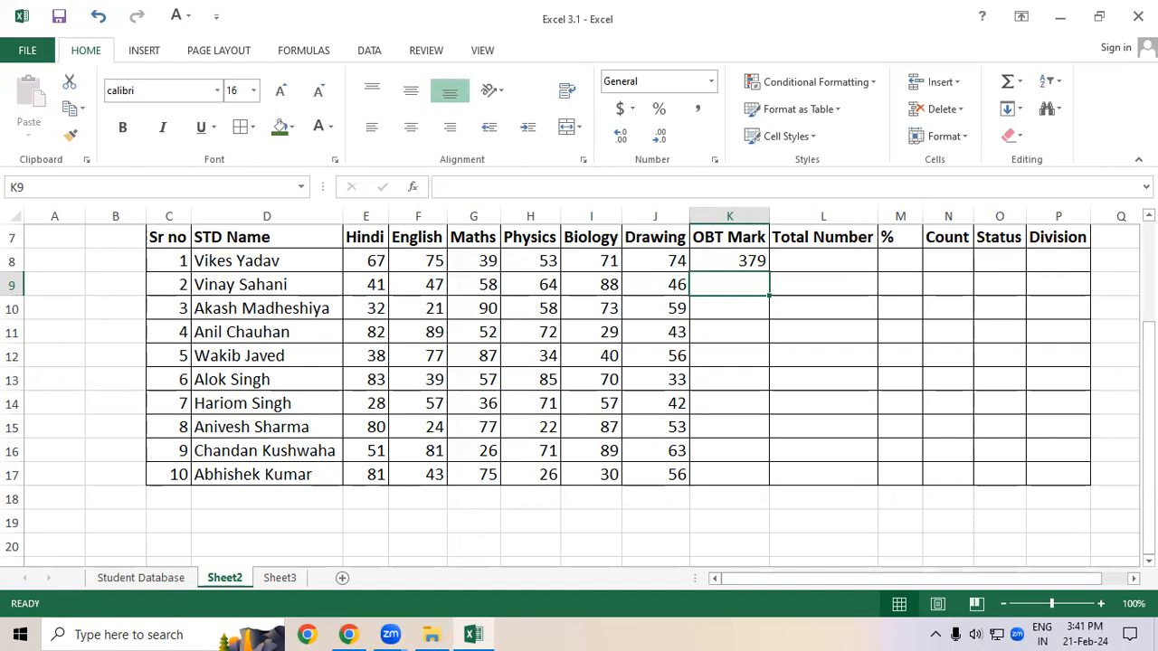
# Step: Fill the K8 sum formula down the OBT Mark column to K17
pyautogui.click(778, 443)
pyautogui.moveTo(384, 259); pyautogui.dragTo(667, 282)
pyautogui.click(721, 261)
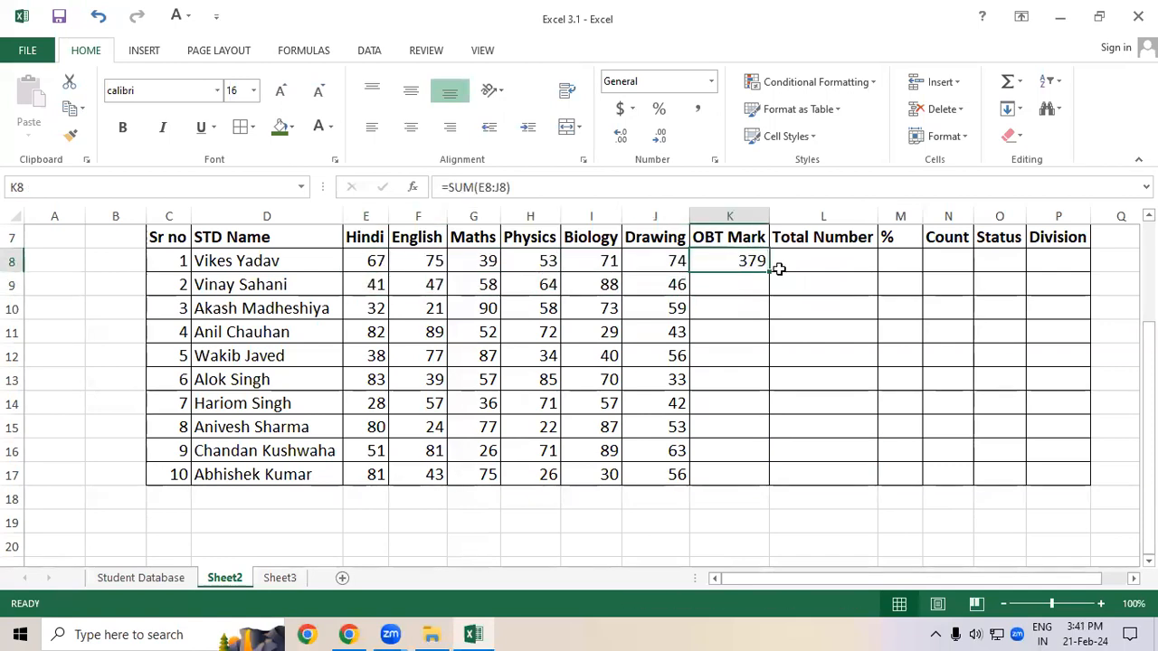
pyautogui.moveTo(771, 270); pyautogui.dragTo(760, 476)
pyautogui.click(853, 306)
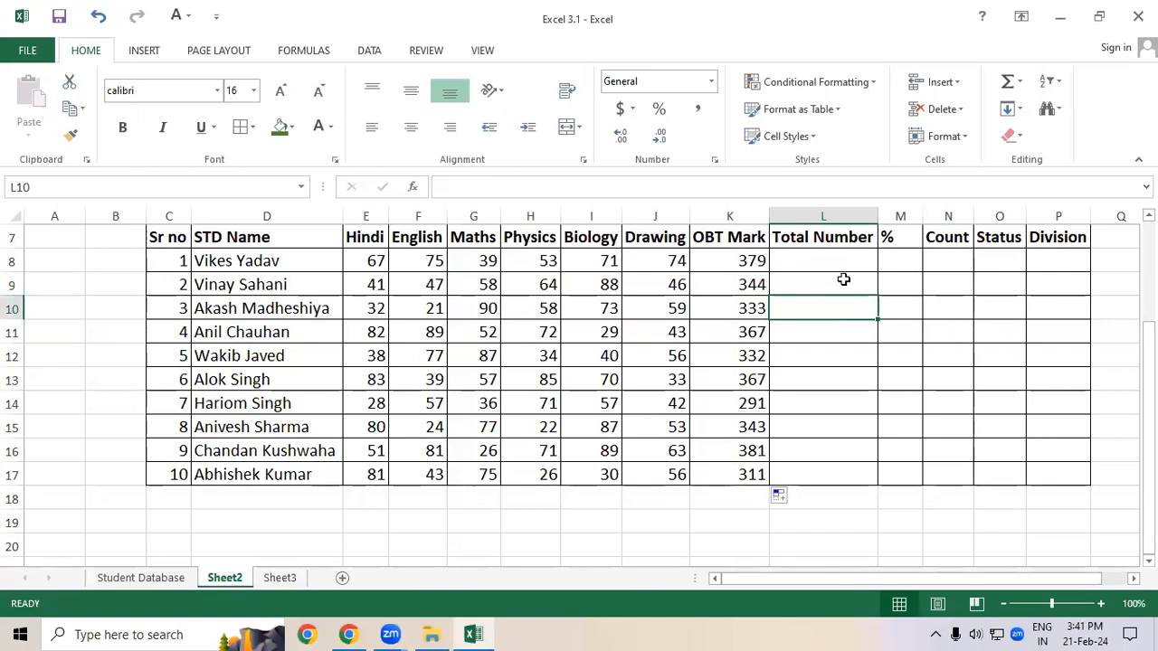
# Step: Enter 600 as the total number in L8
pyautogui.click(814, 259)
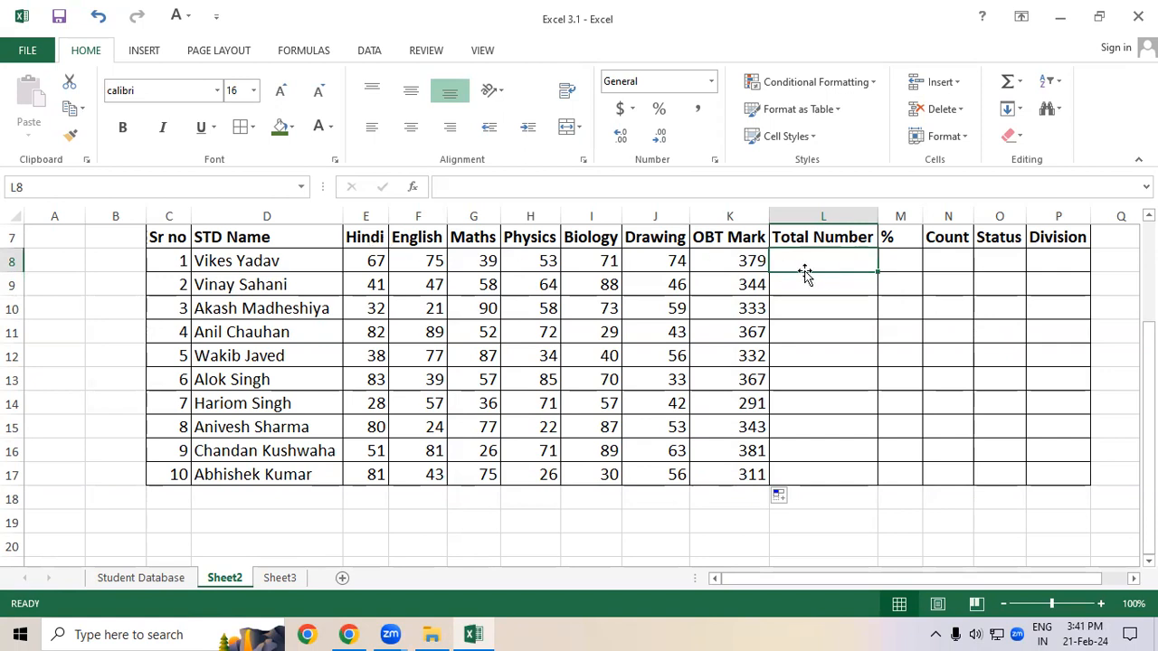
pyautogui.write('3')
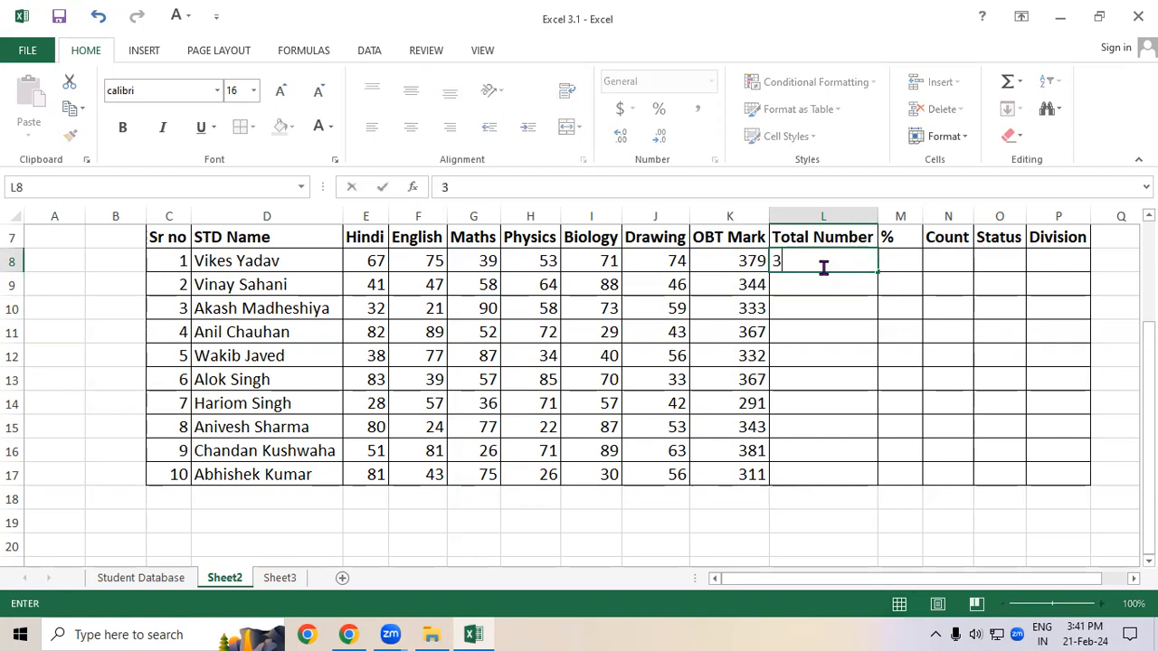
pyautogui.press('BackSpace')
pyautogui.write('600')
pyautogui.press('Return')
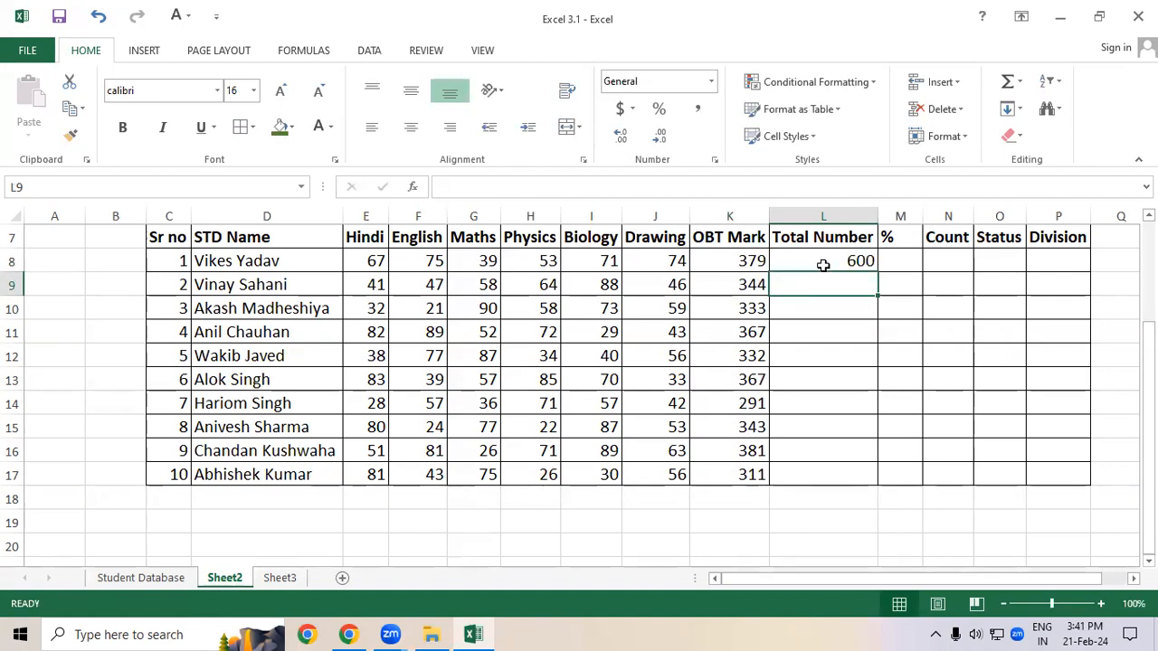
# Step: Fill the 600 total down the Total Number column to L17
pyautogui.click(823, 267)
pyautogui.moveTo(877, 272); pyautogui.dragTo(886, 475)
pyautogui.click(907, 372)
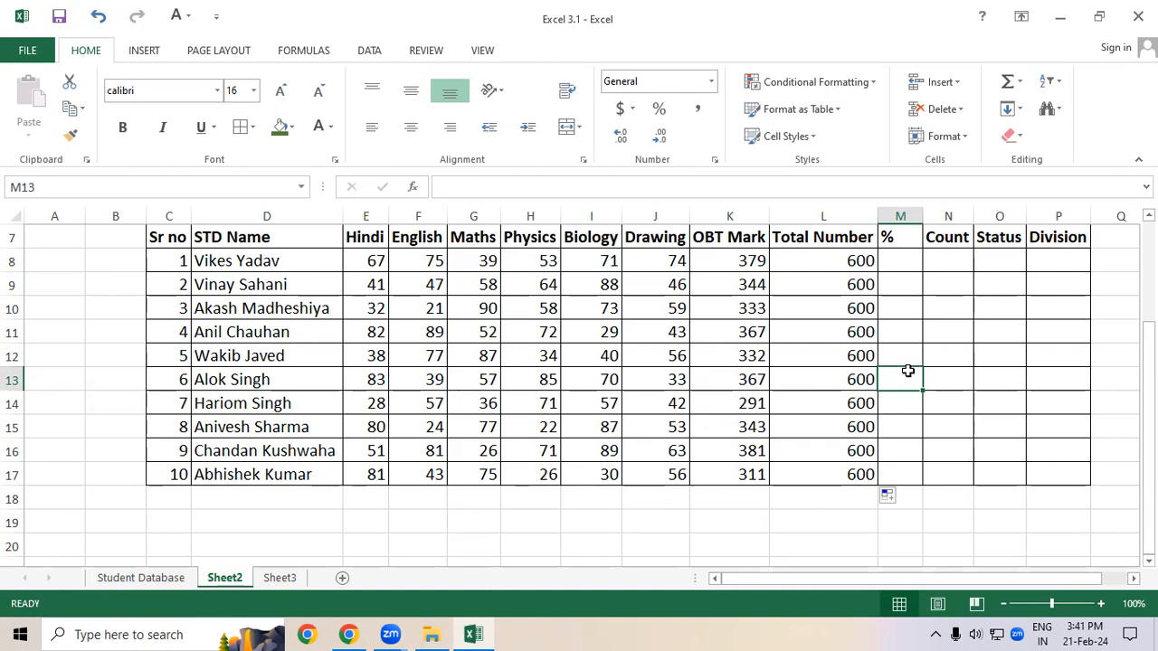
pyautogui.moveTo(367, 253); pyautogui.dragTo(687, 466)
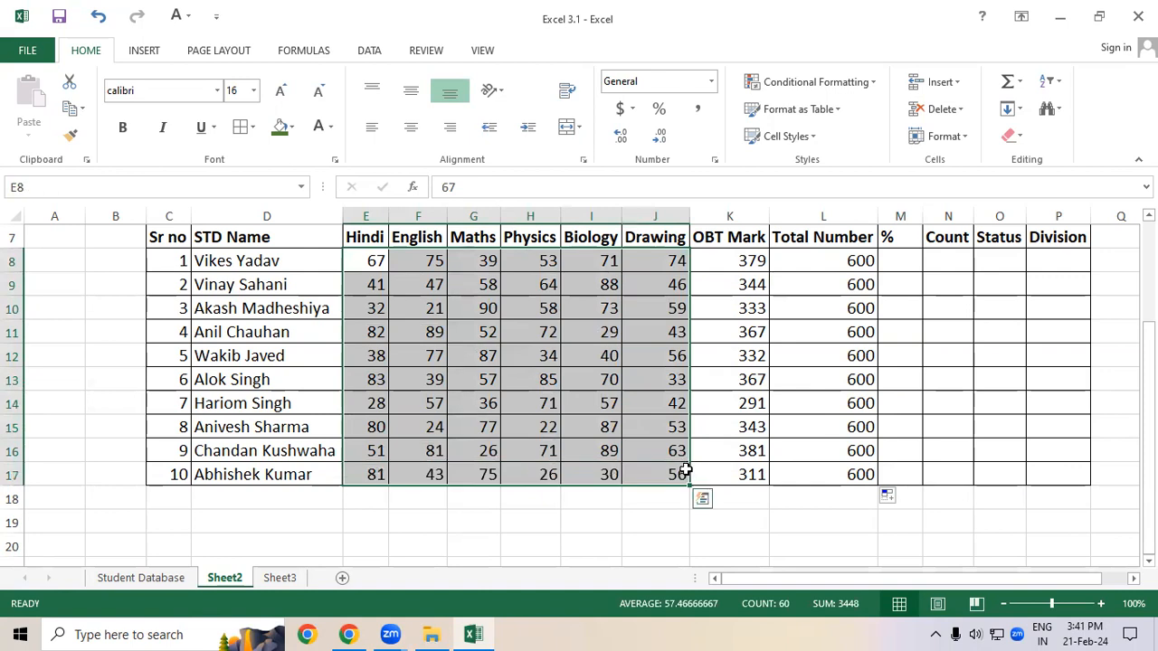
pyautogui.click(787, 434)
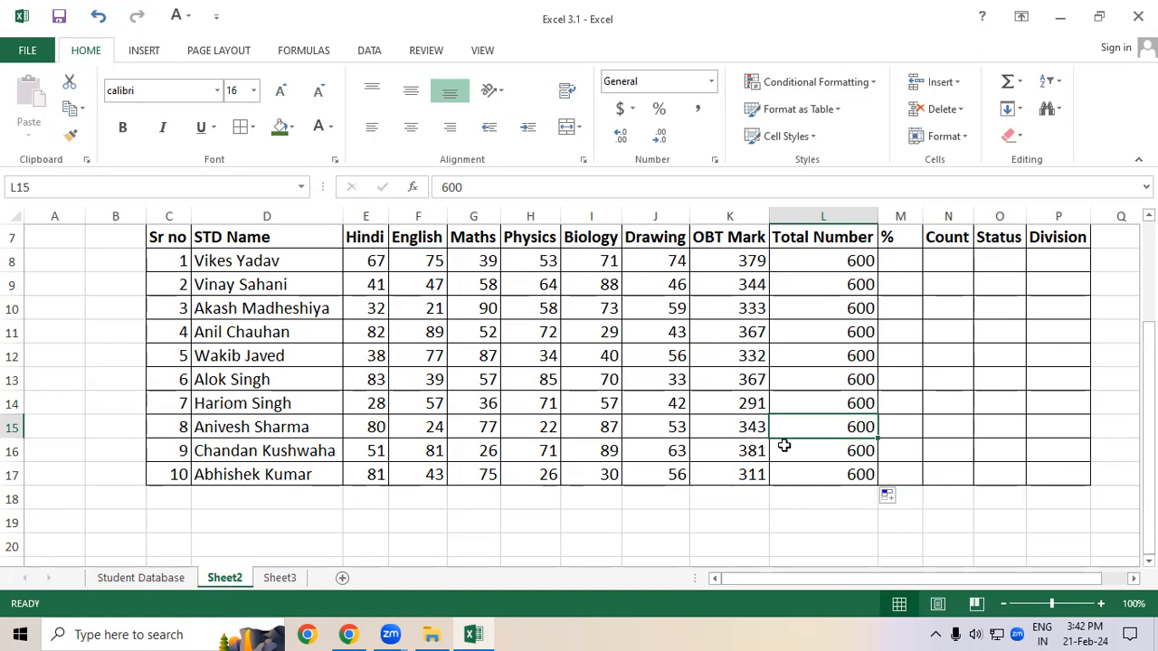
# Step: Try entering =K8*100/600 in M8 for the percentage and clear the cell
pyautogui.click(909, 265)
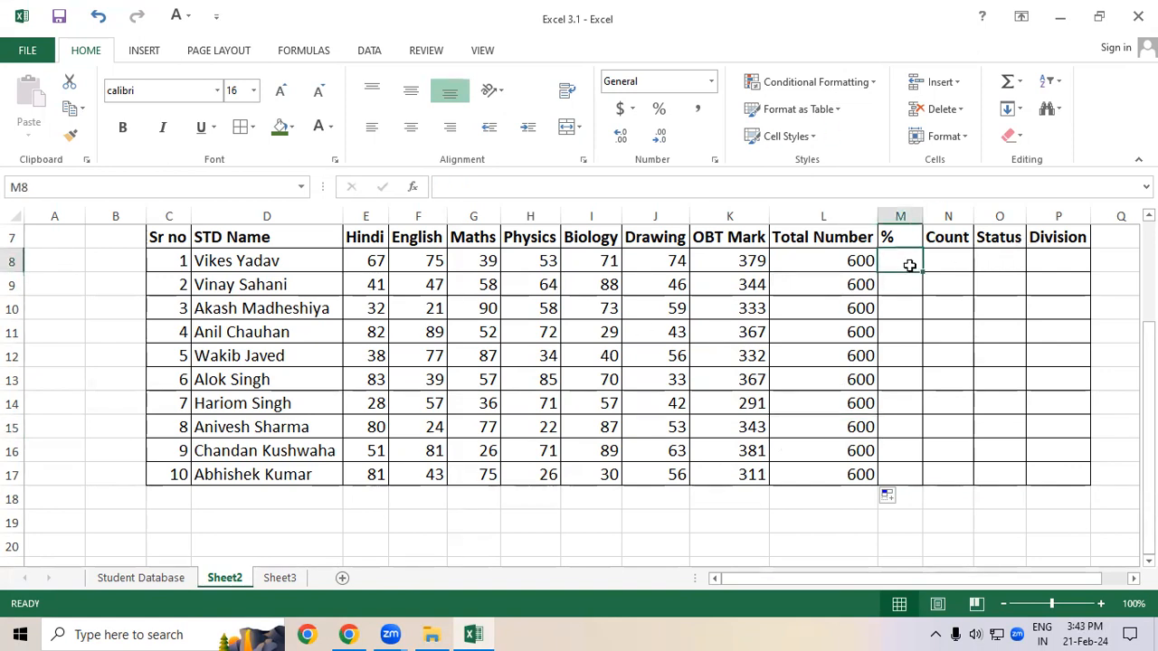
pyautogui.write('=')
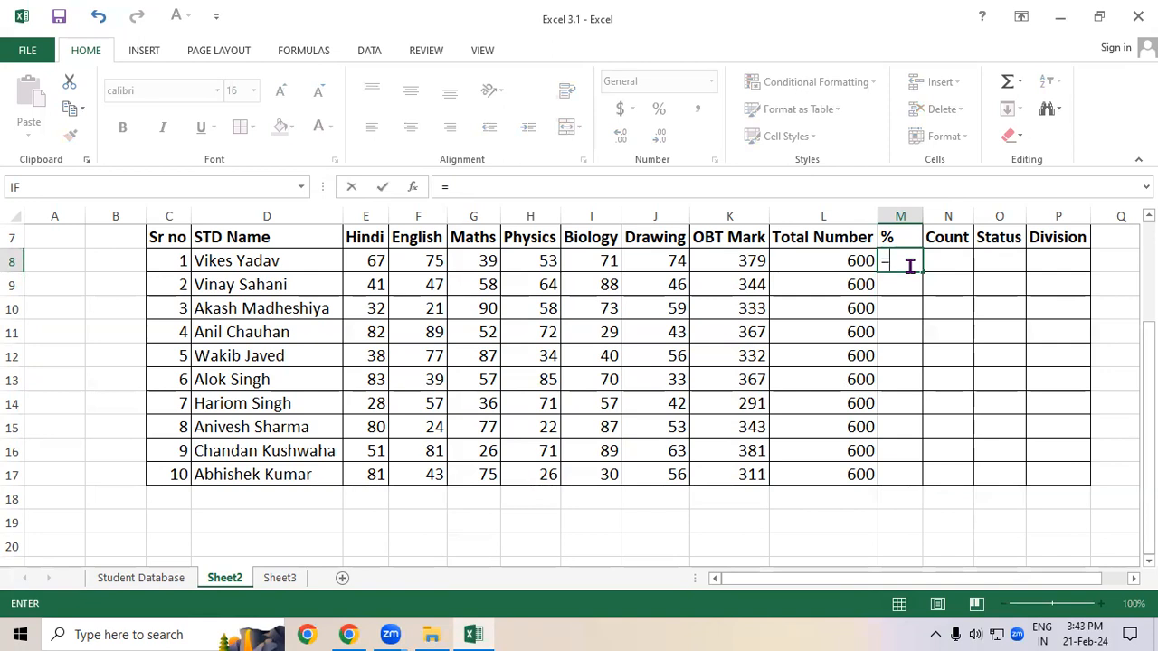
pyautogui.click(724, 260)
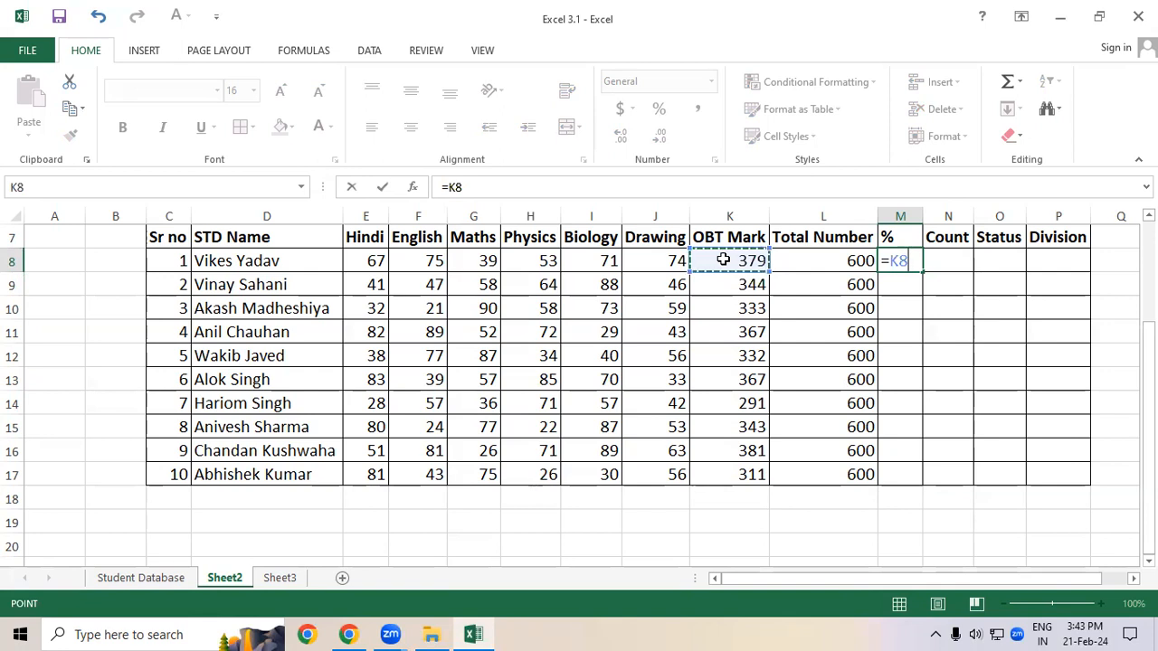
pyautogui.write('*1')
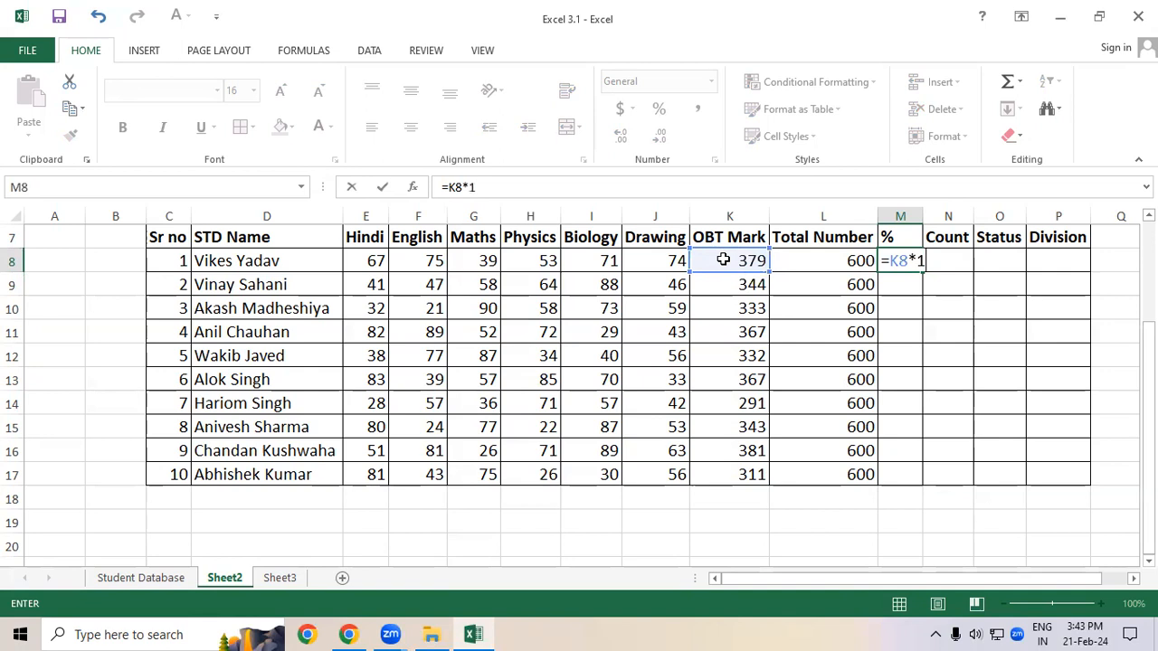
pyautogui.write('00/600')
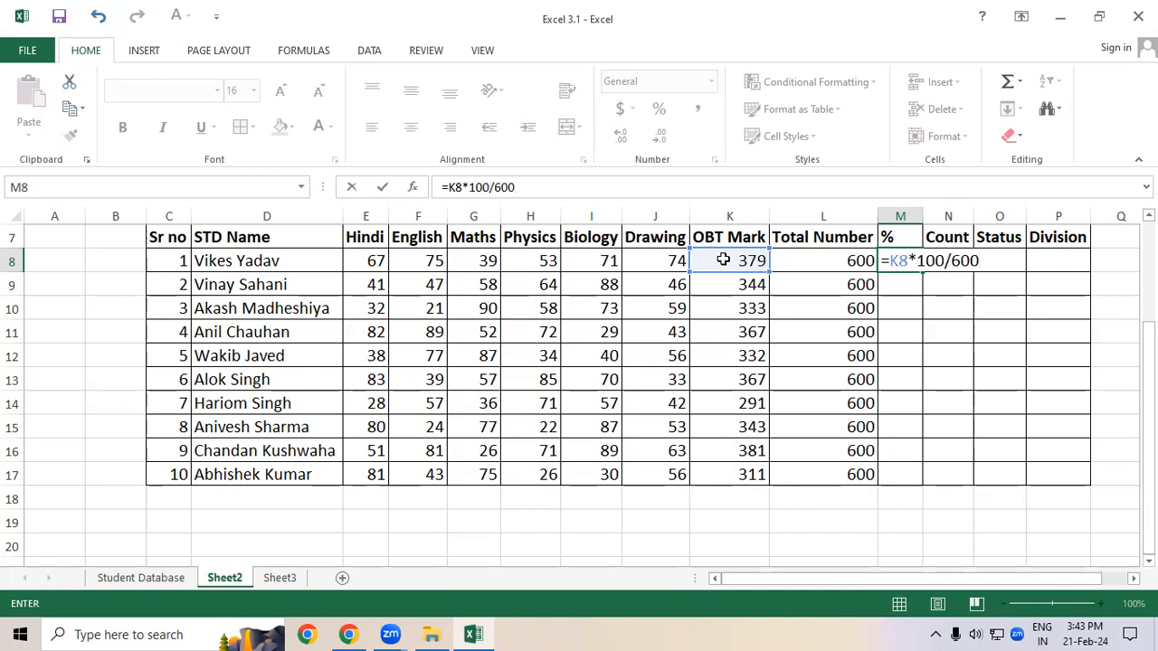
pyautogui.press('Return')
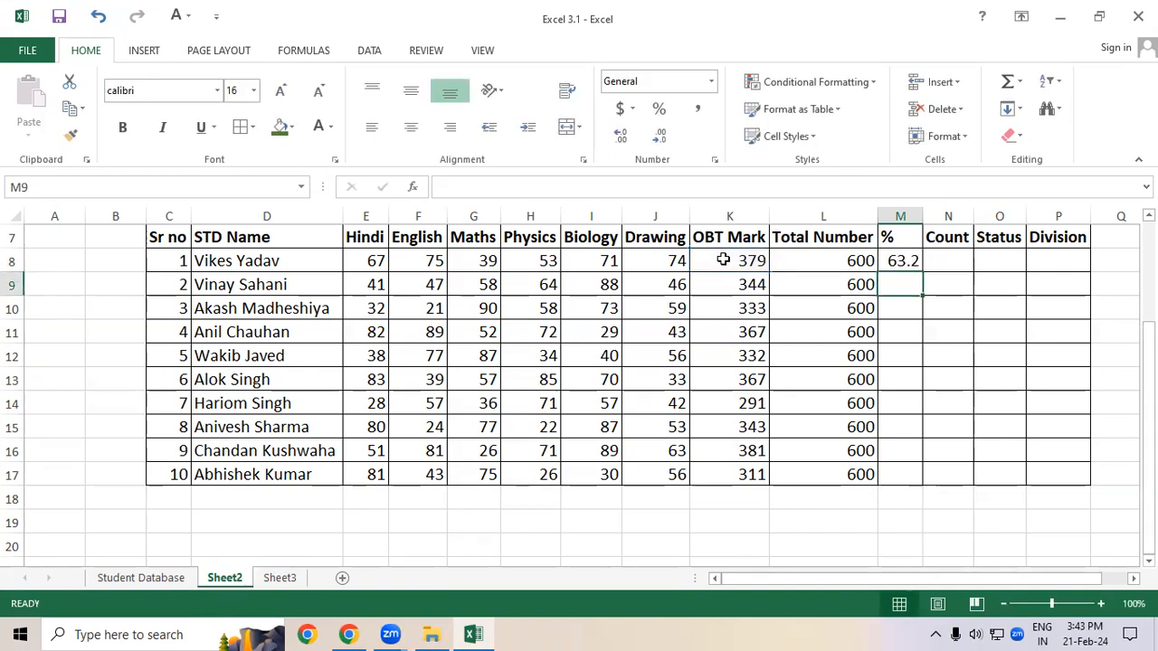
pyautogui.click(916, 260)
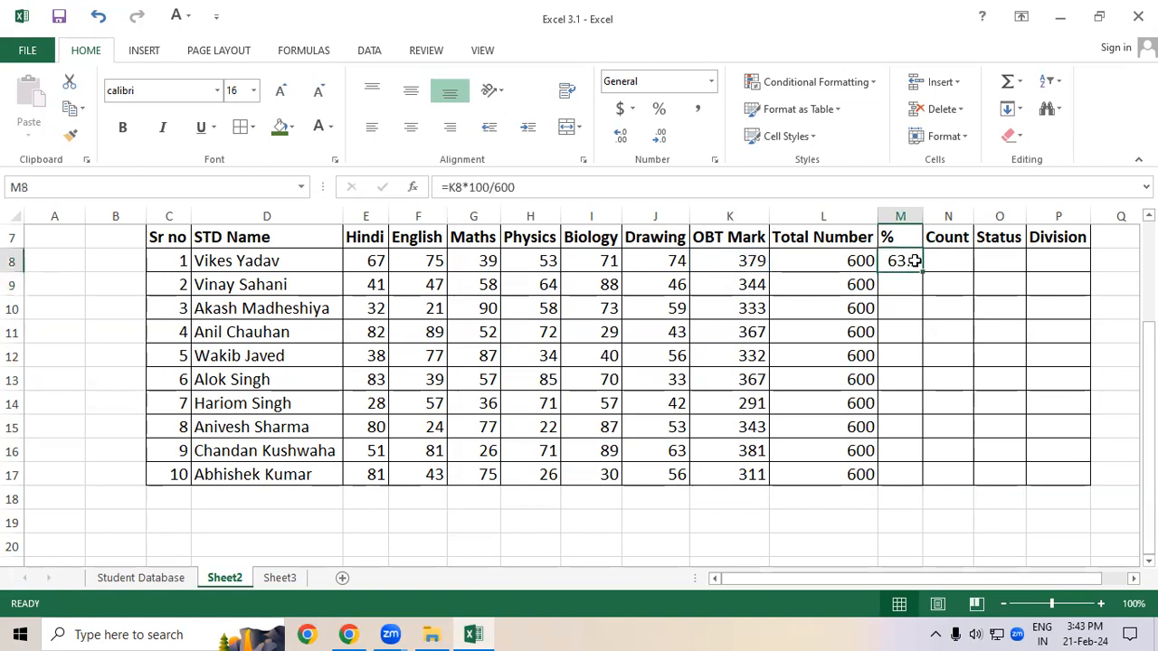
pyautogui.press('Delete')
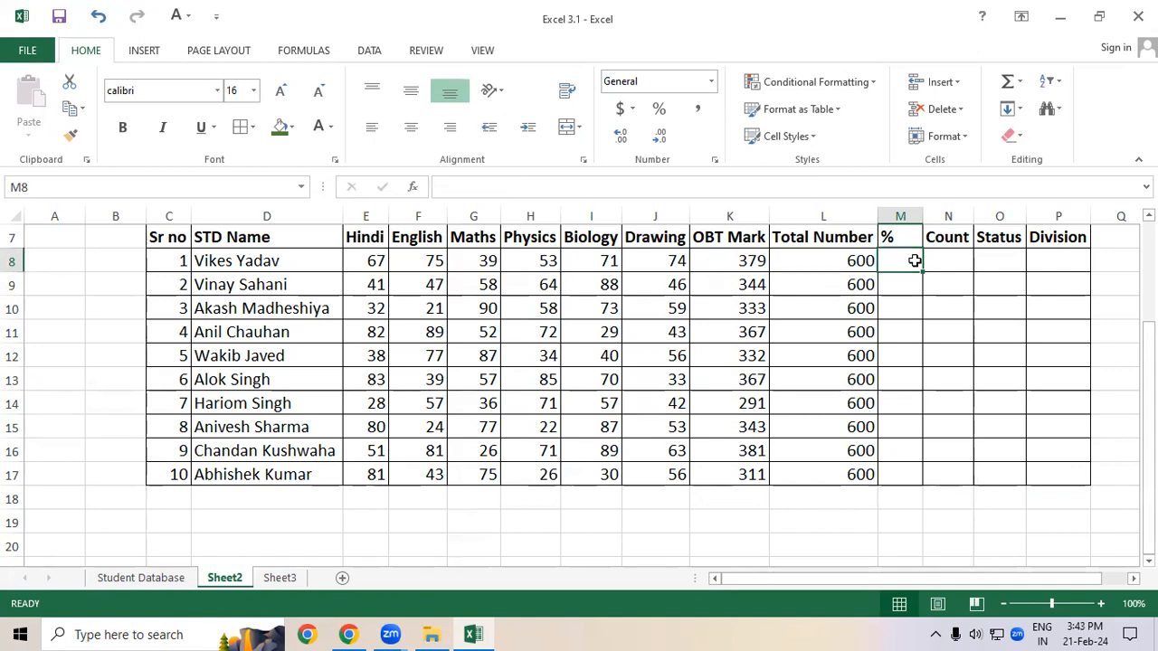
# Step: Enter =K8/6 in M8 for the percentage and fill it down to M17
pyautogui.click(909, 308)
pyautogui.click(907, 265)
pyautogui.write('=')
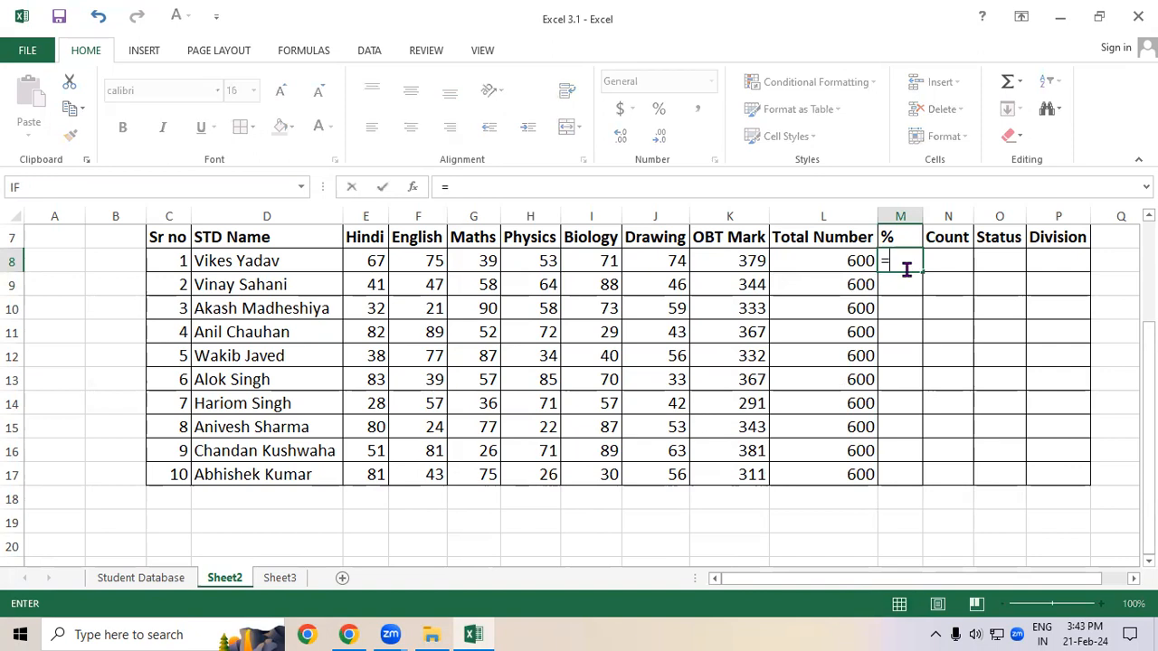
pyautogui.click(744, 259)
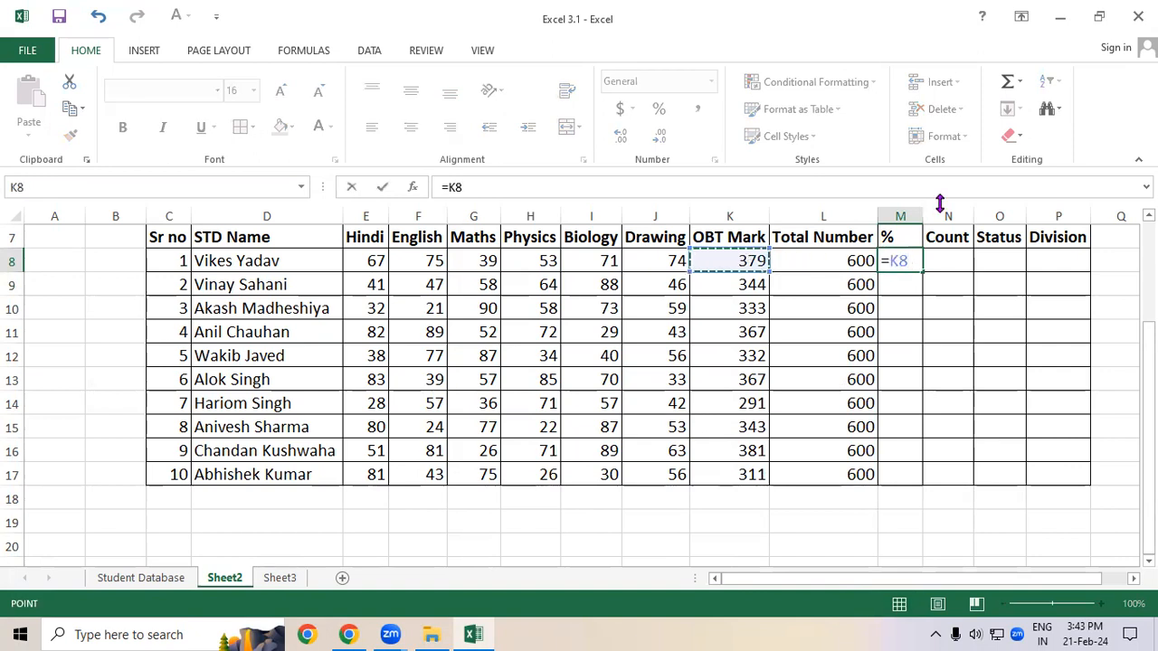
pyautogui.write('/6')
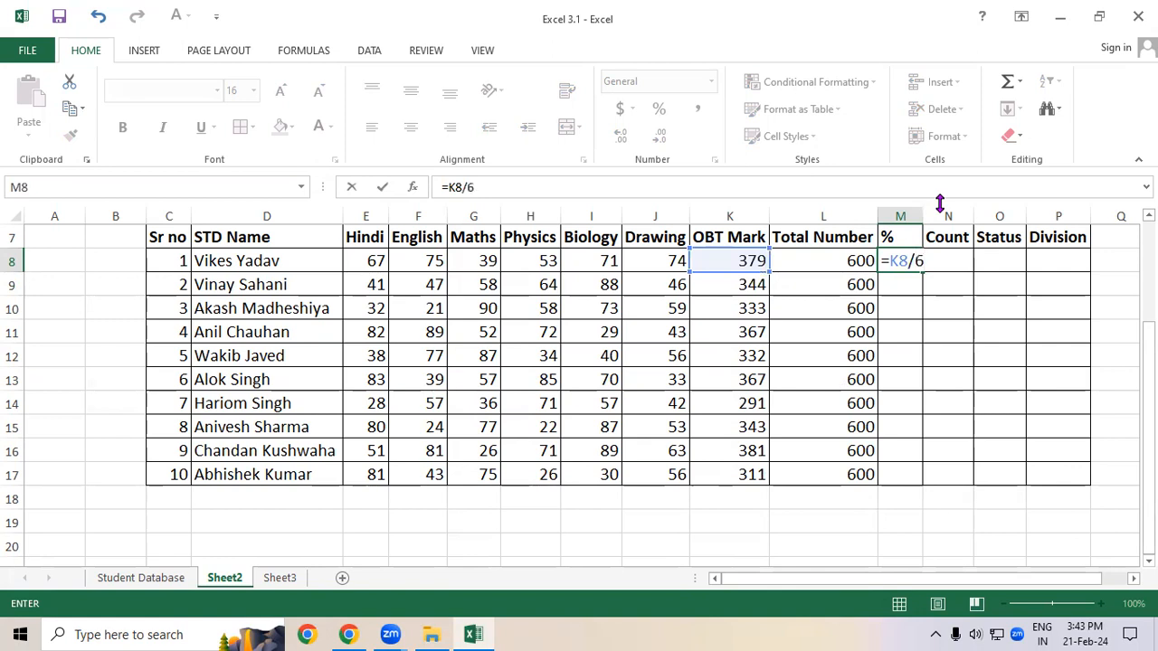
pyautogui.press('Return')
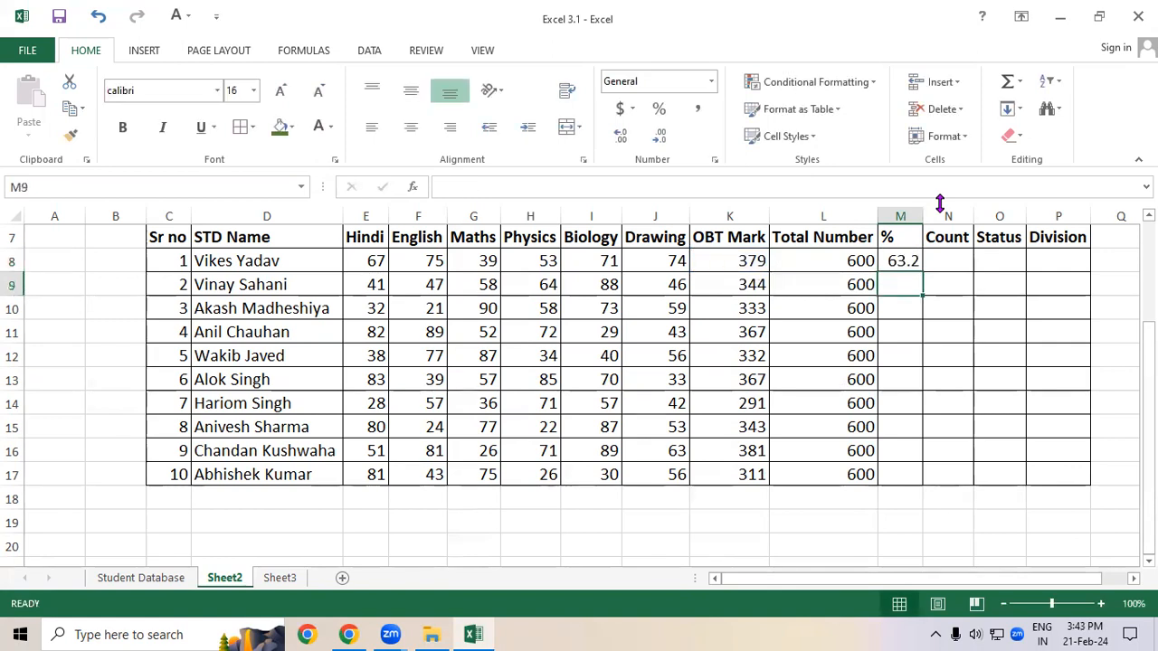
pyautogui.click(902, 259)
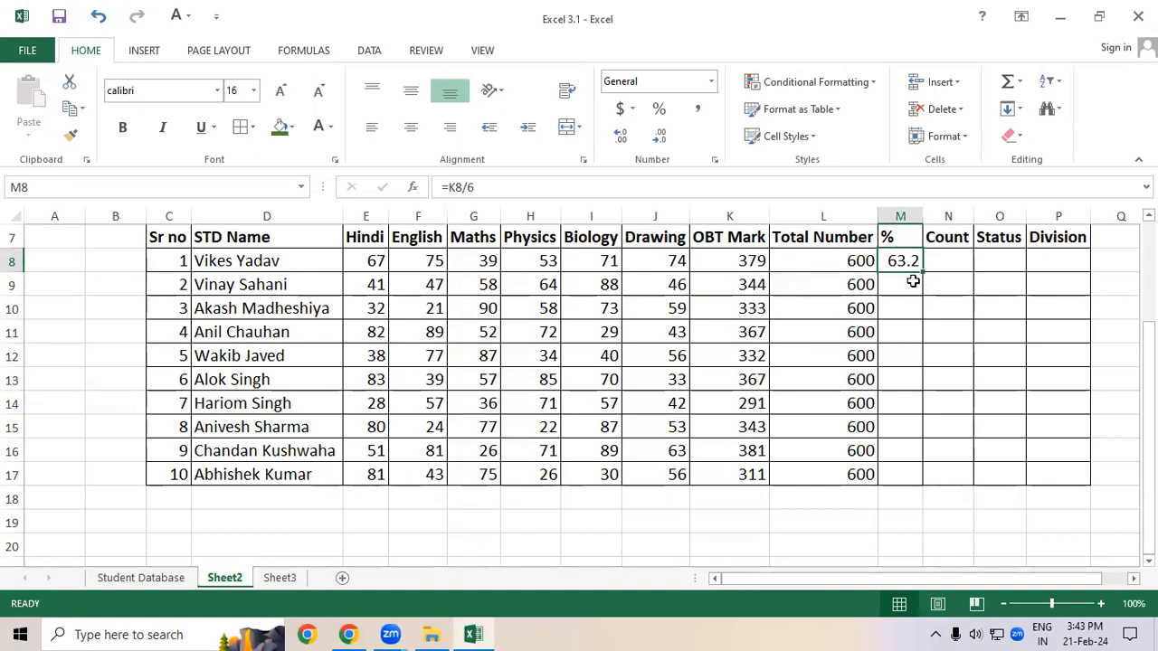
pyautogui.moveTo(924, 272); pyautogui.dragTo(914, 480)
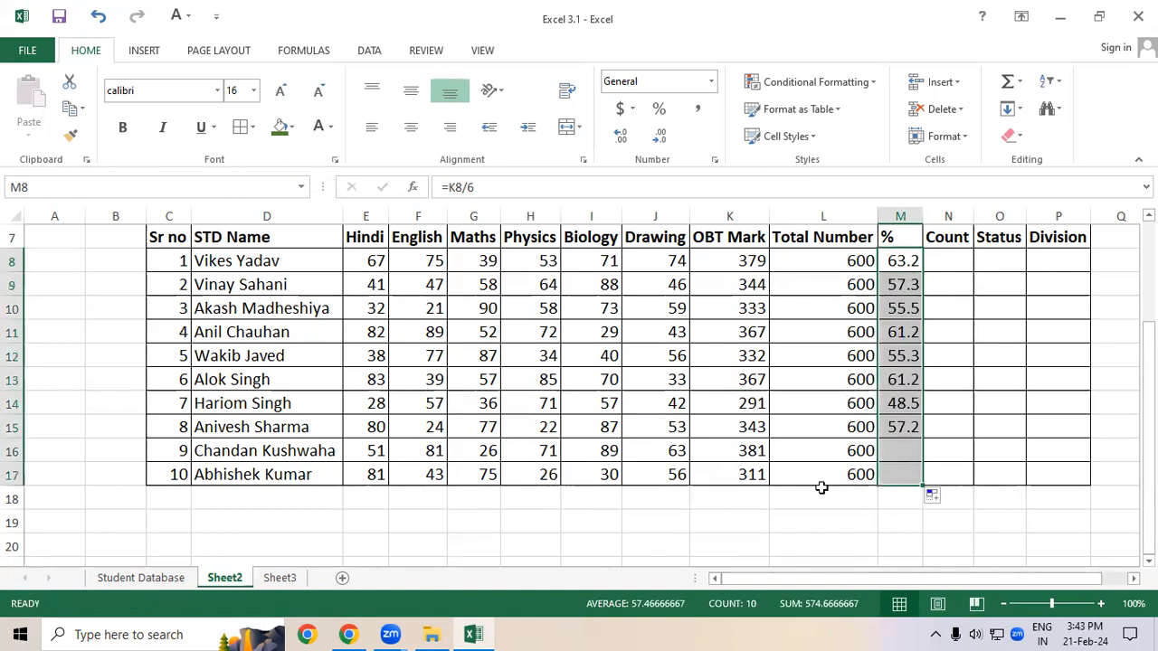
# Step: Widen the % column and reduce the percentages in M8:M17 to one decimal place
pyautogui.click(778, 499)
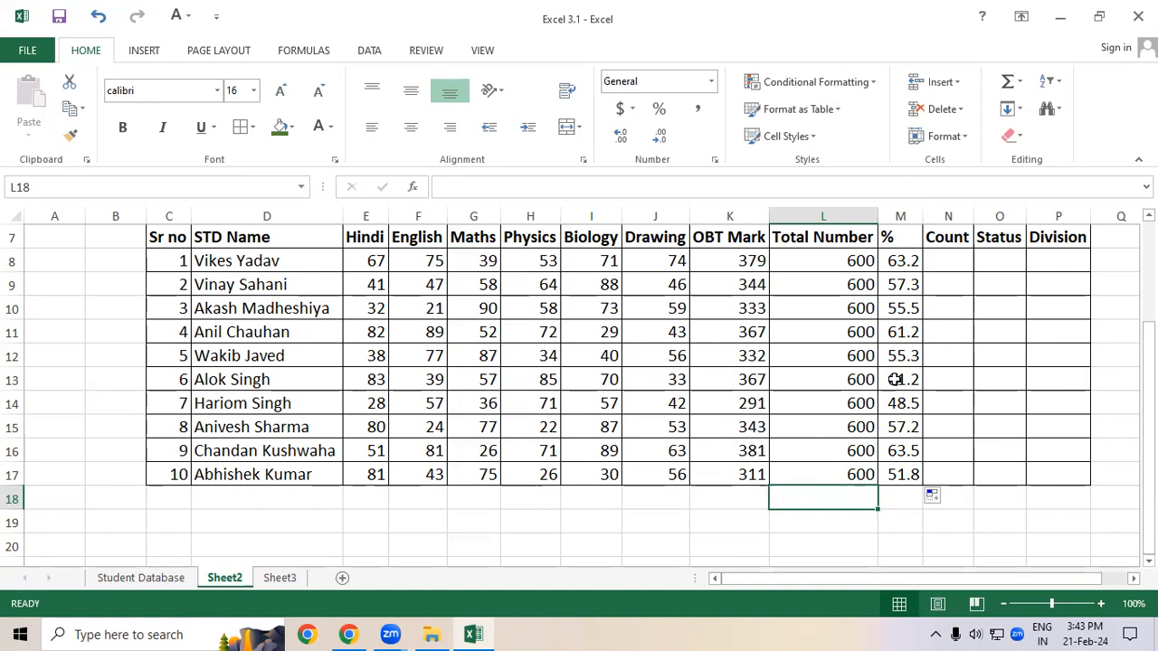
pyautogui.moveTo(922, 216); pyautogui.dragTo(941, 216)
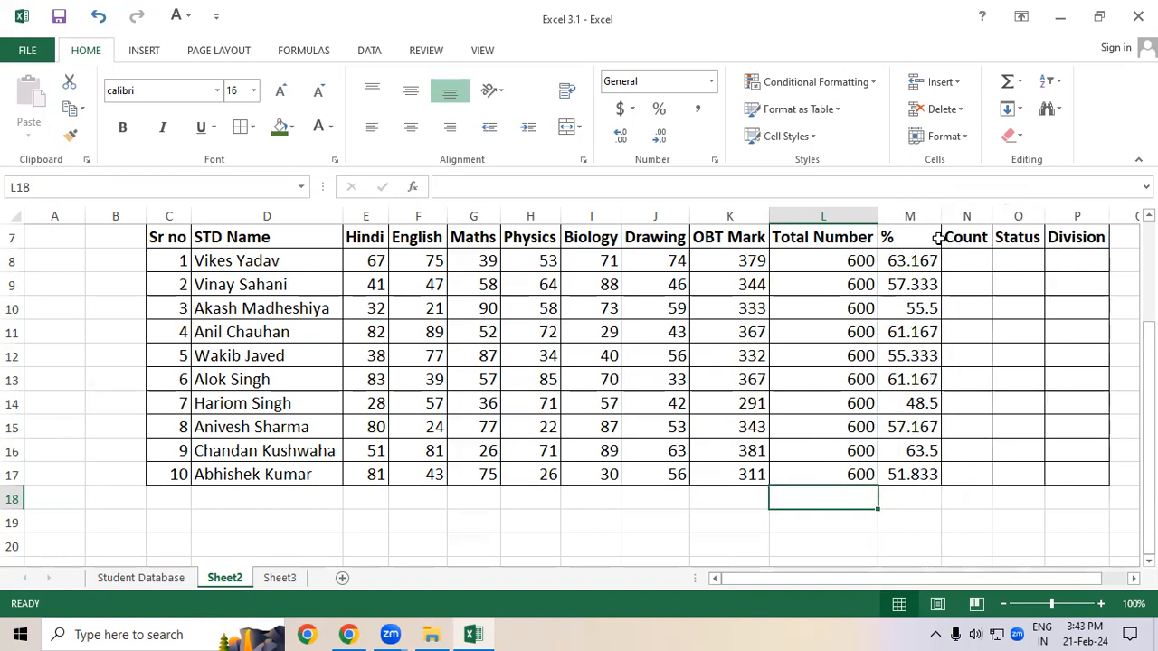
pyautogui.click(910, 261)
pyautogui.moveTo(910, 261); pyautogui.dragTo(910, 474)
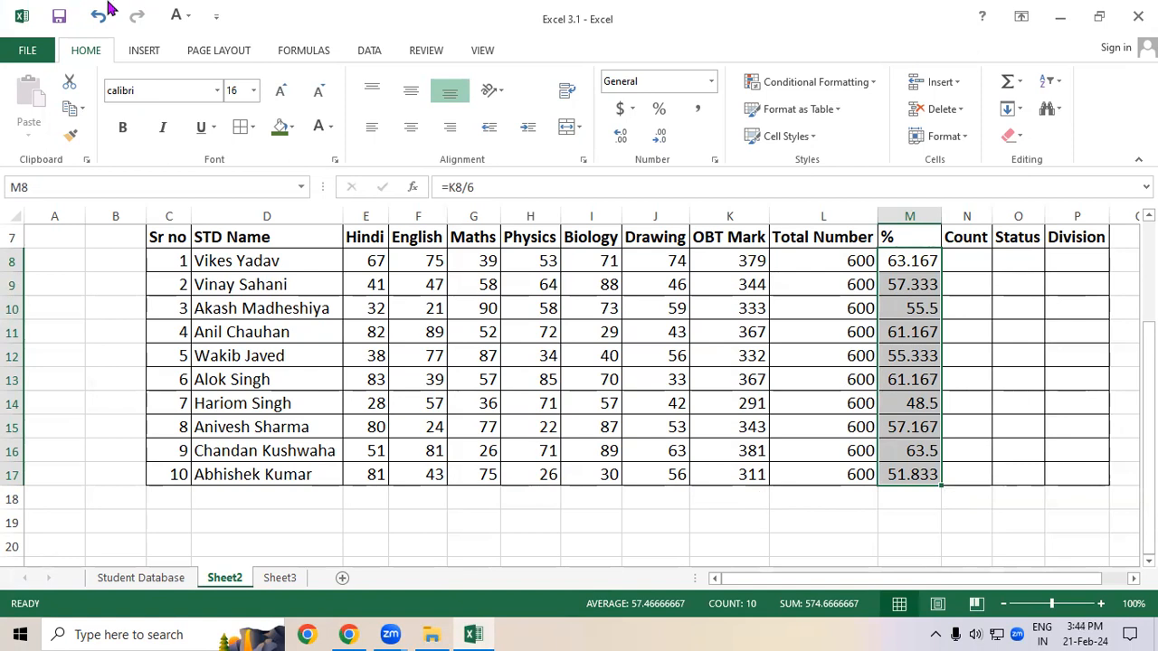
pyautogui.click(653, 140)
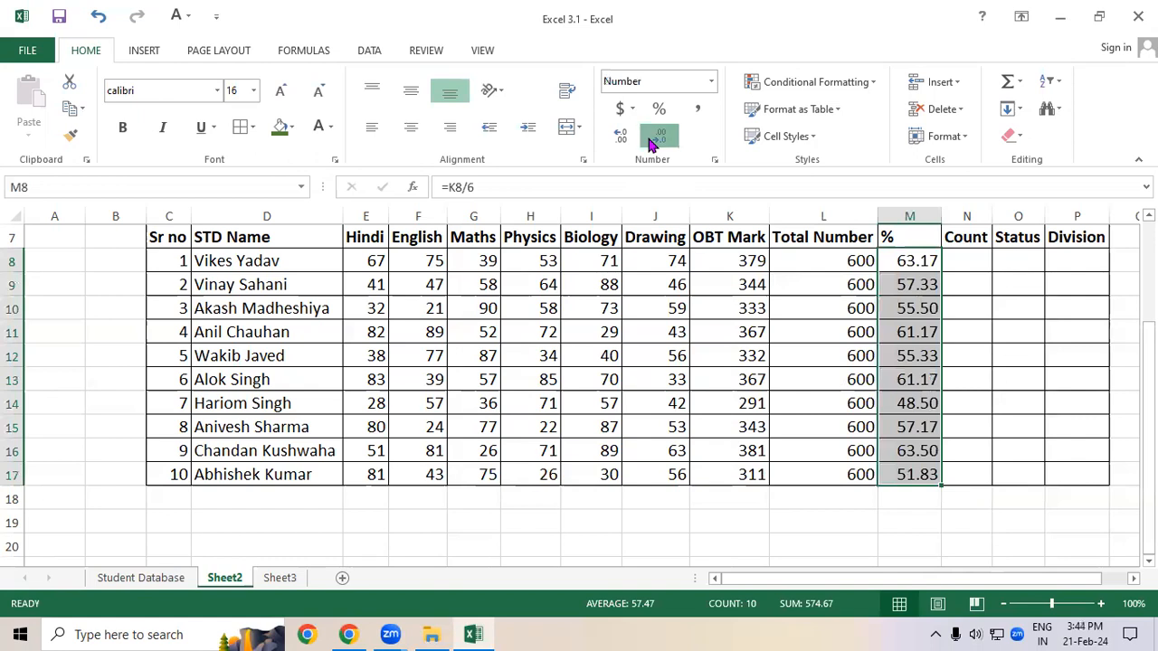
pyautogui.click(653, 141)
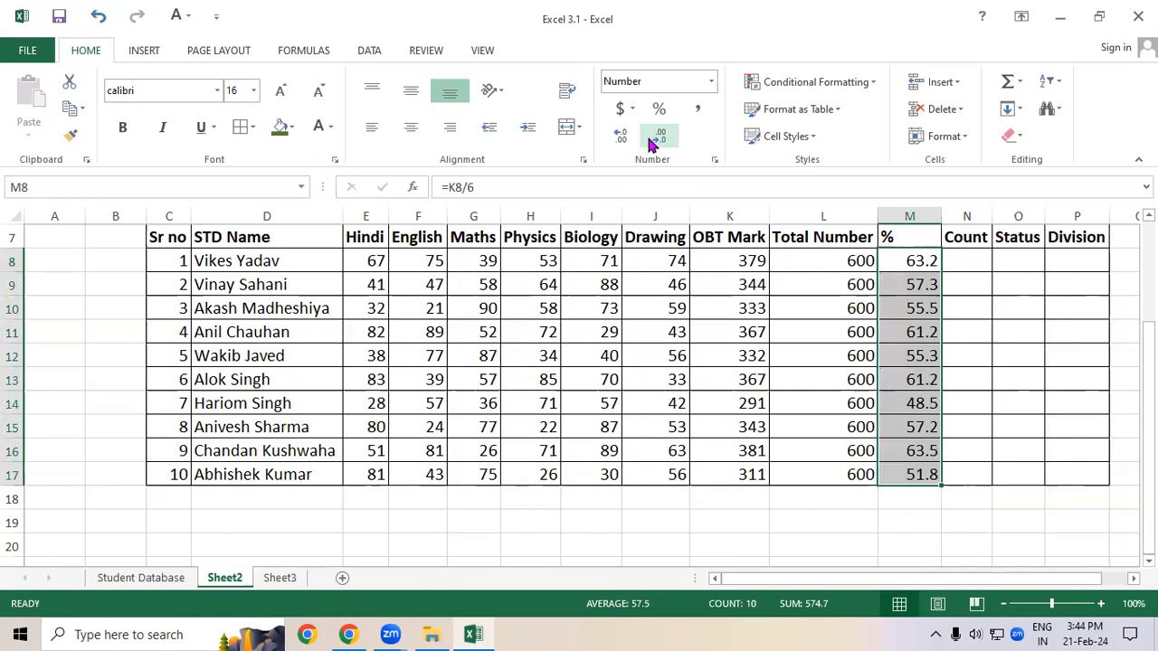
pyautogui.click(716, 398)
pyautogui.moveTo(172, 238); pyautogui.dragTo(922, 488)
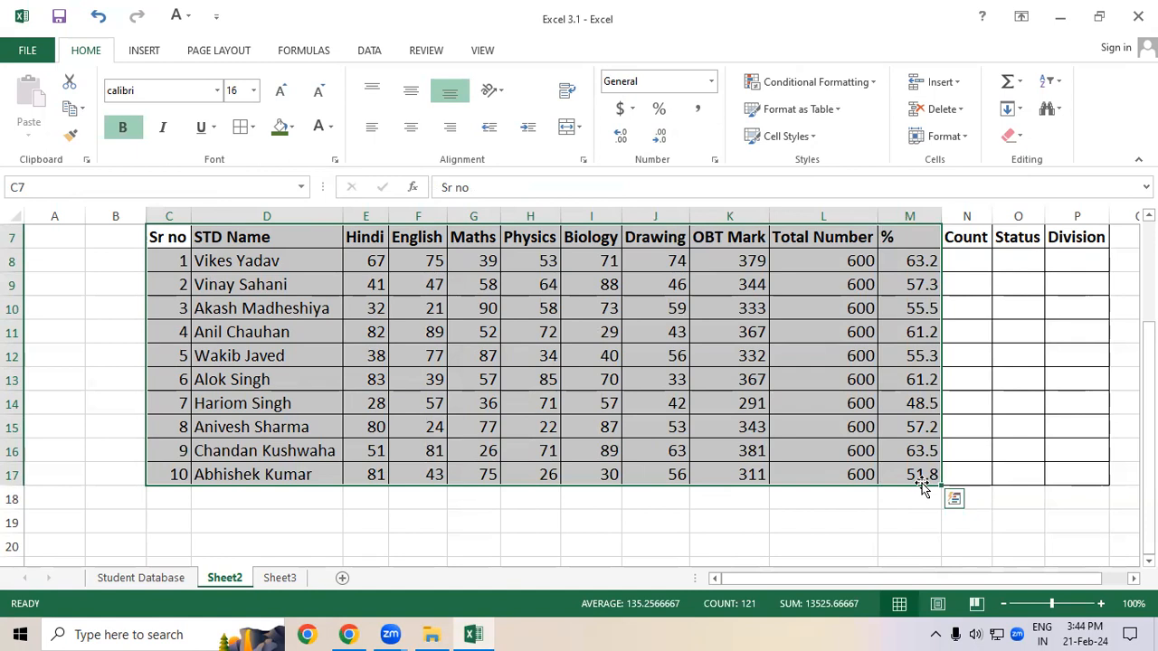
pyautogui.click(881, 430)
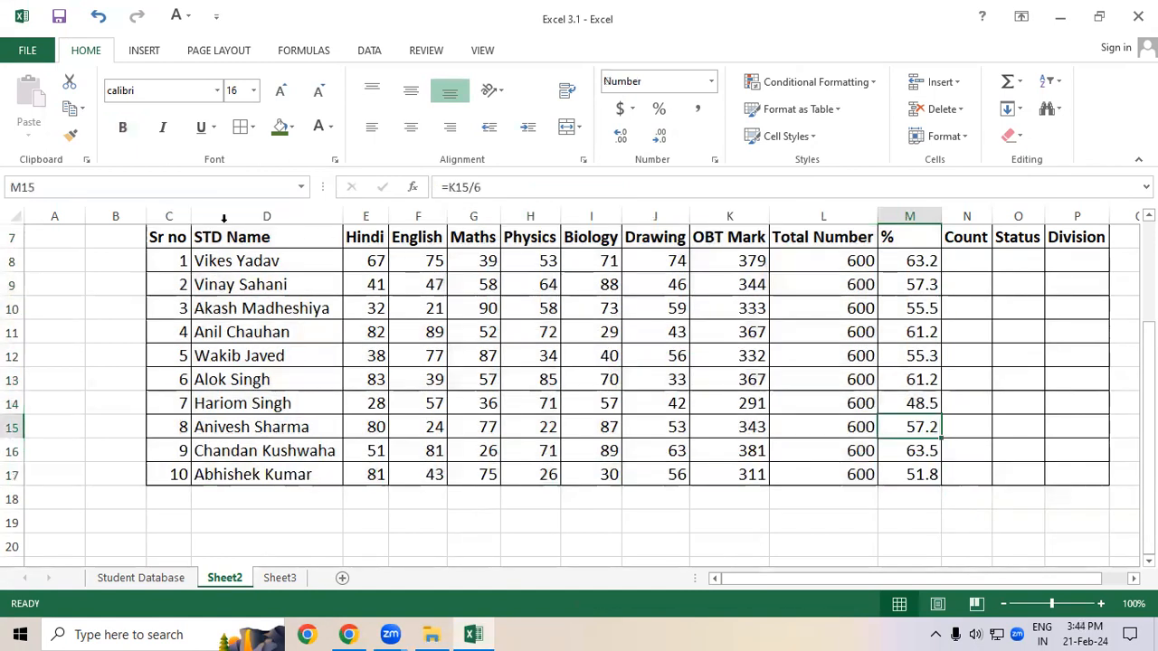
pyautogui.moveTo(159, 233); pyautogui.dragTo(1029, 308)
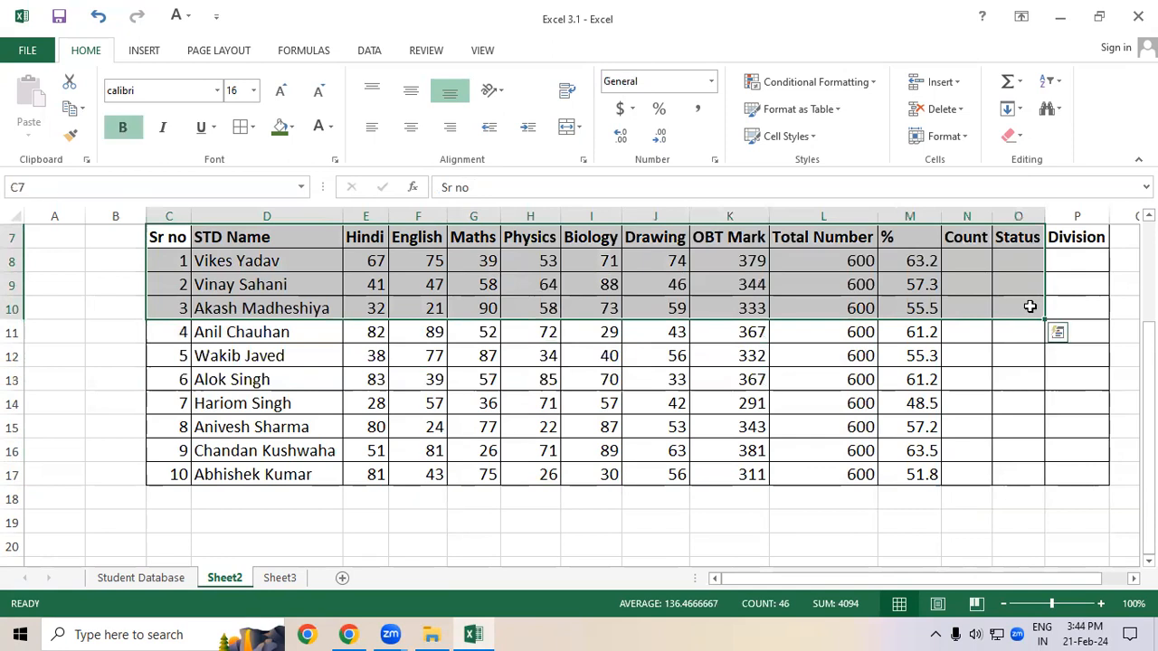
pyautogui.scroll(-1, 1030, 308)
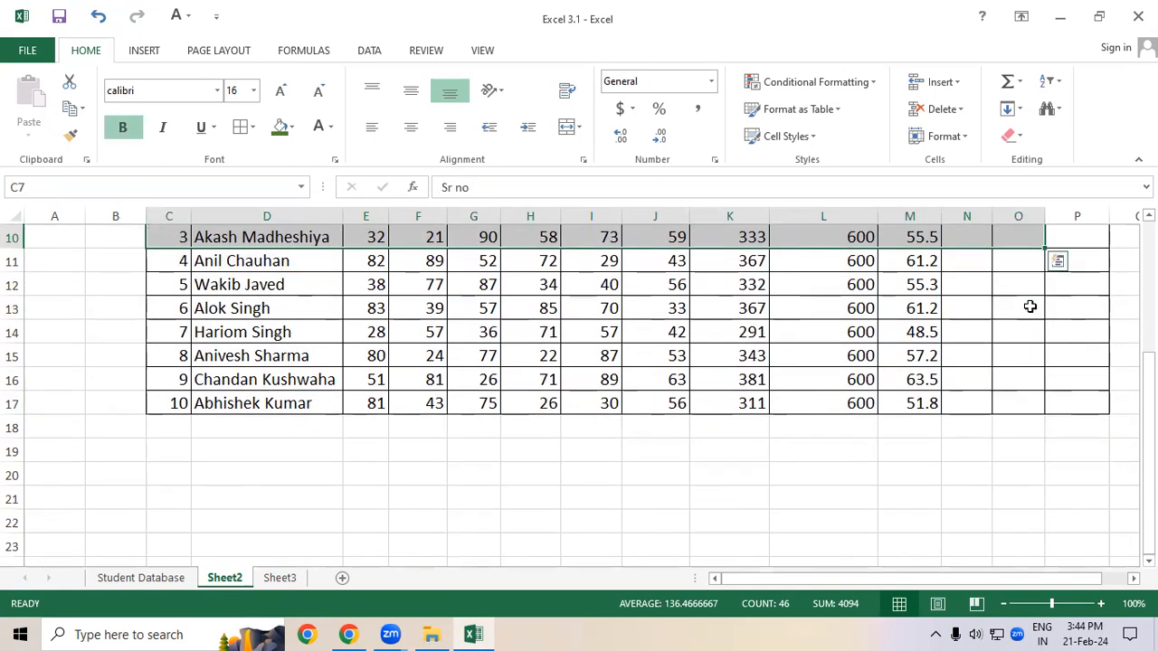
pyautogui.moveTo(1149, 371); pyautogui.dragTo(1149, 226)
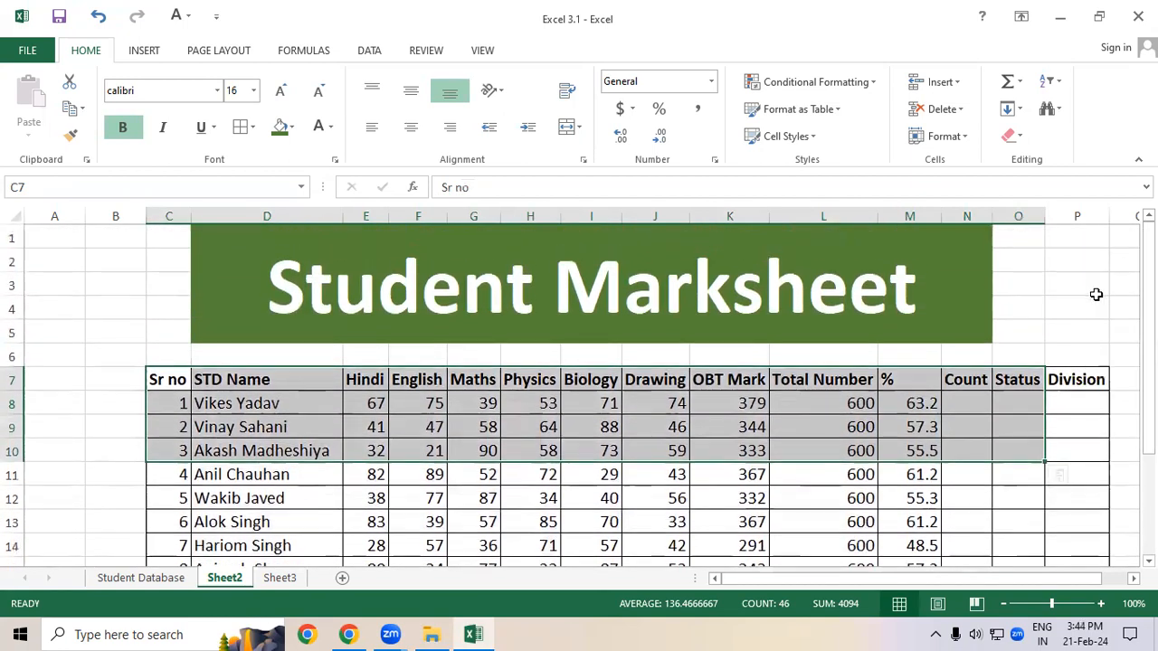
pyautogui.click(1097, 304)
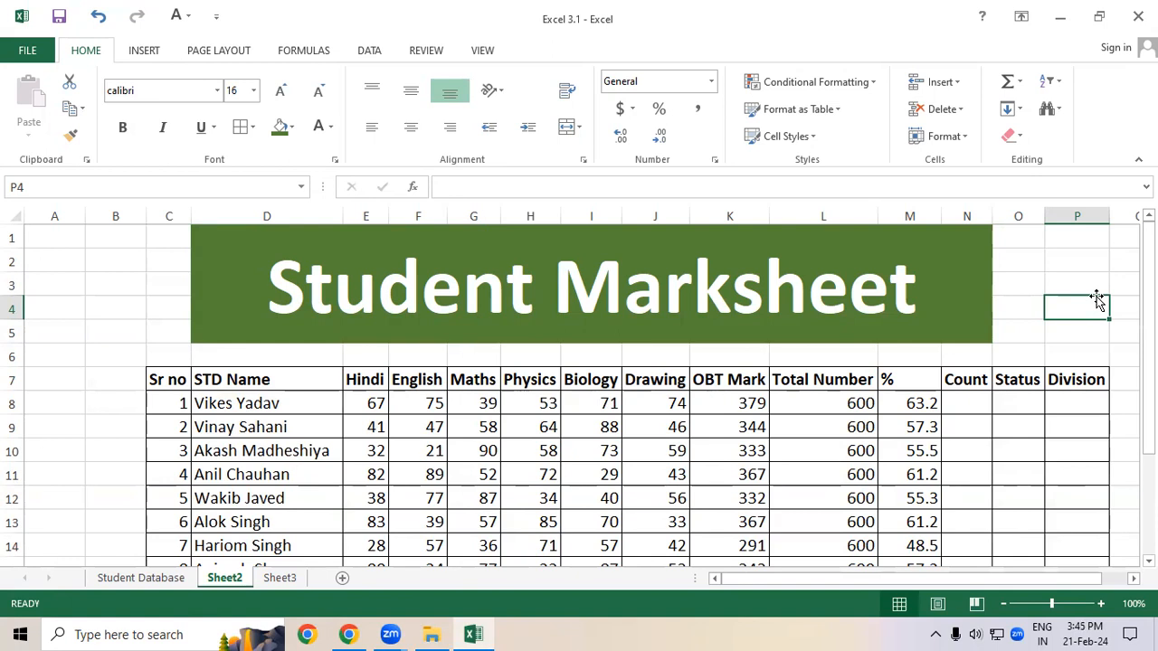
pyautogui.click(1080, 285)
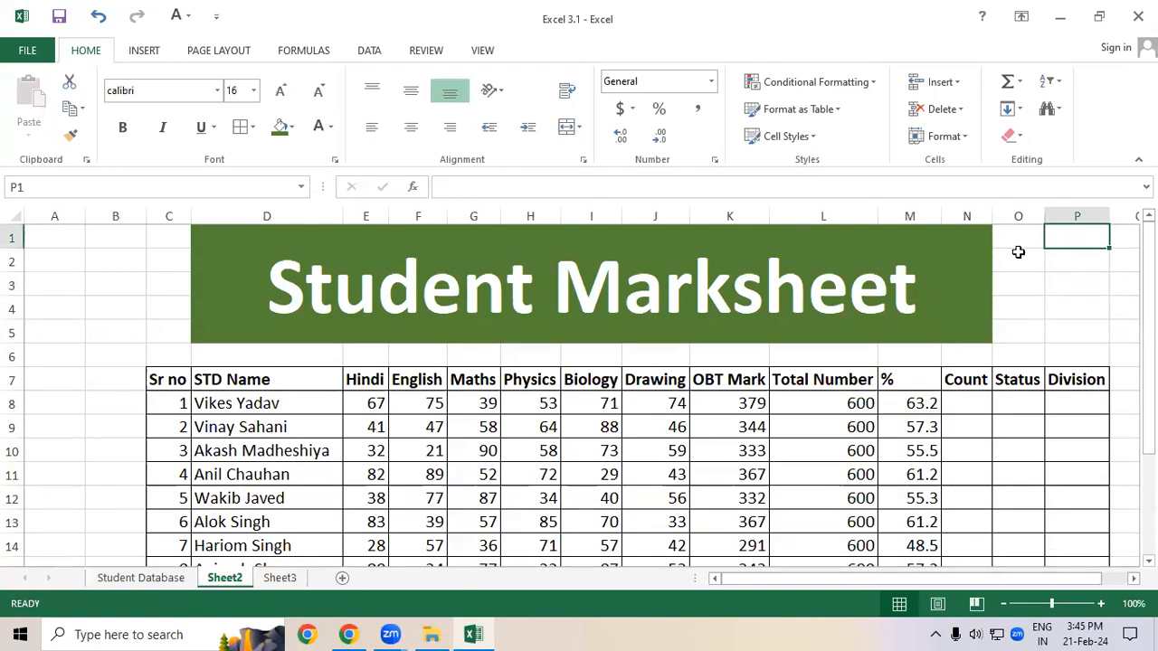
pyautogui.click(905, 284)
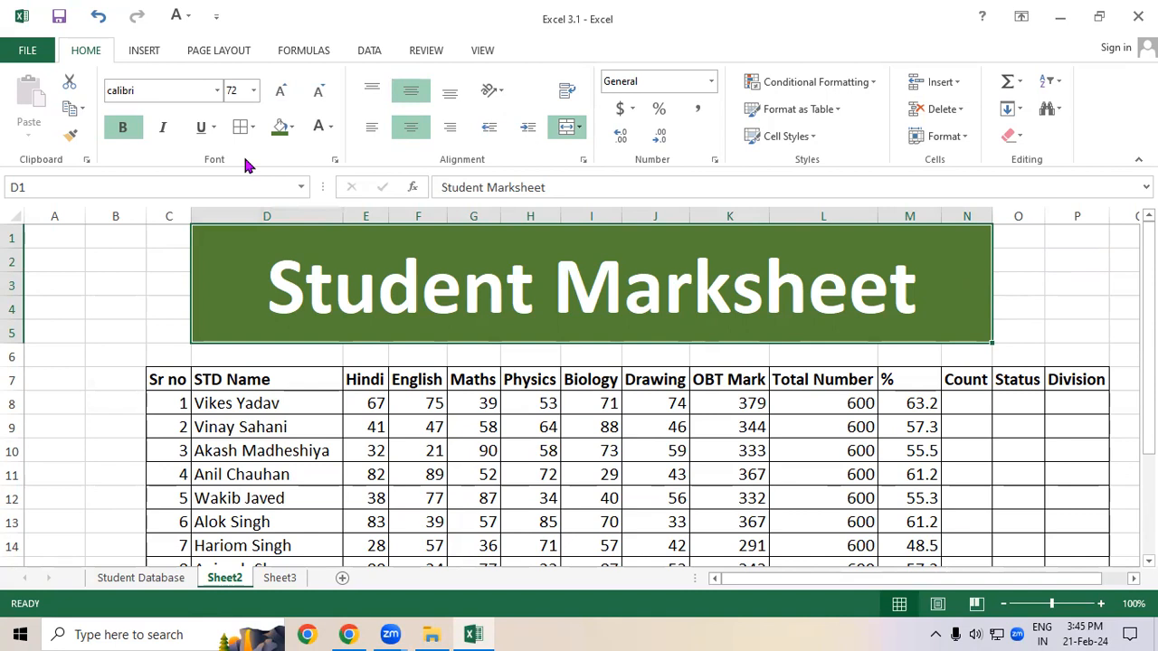
pyautogui.click(96, 302)
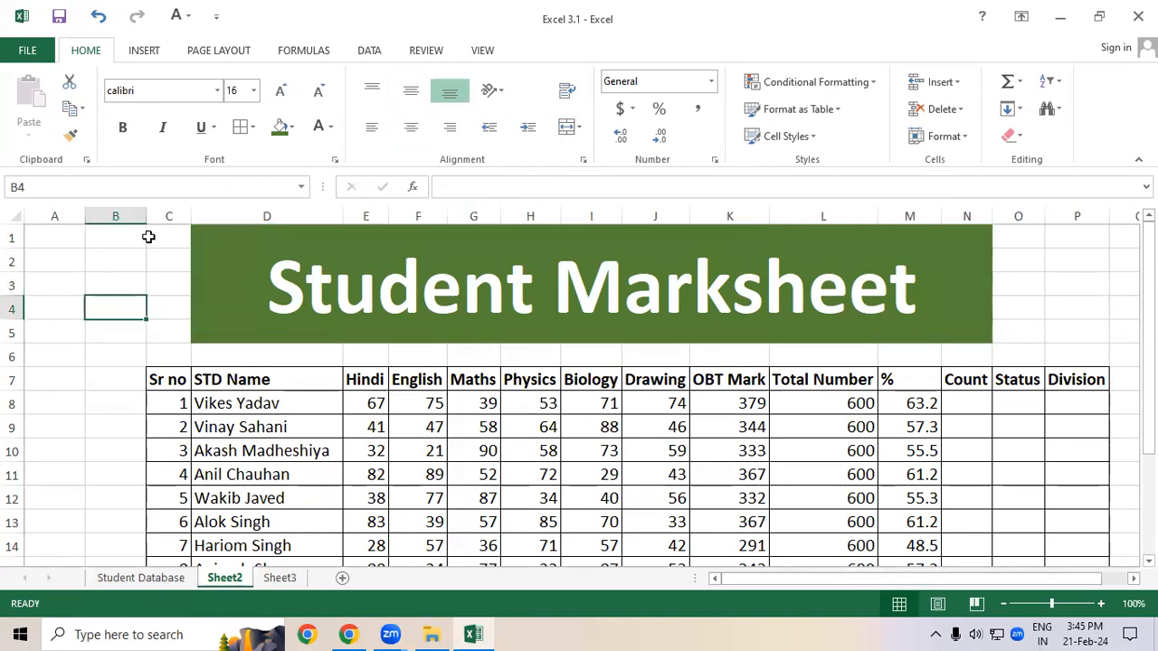
pyautogui.moveTo(157, 236); pyautogui.dragTo(1047, 300)
pyautogui.click(1067, 357)
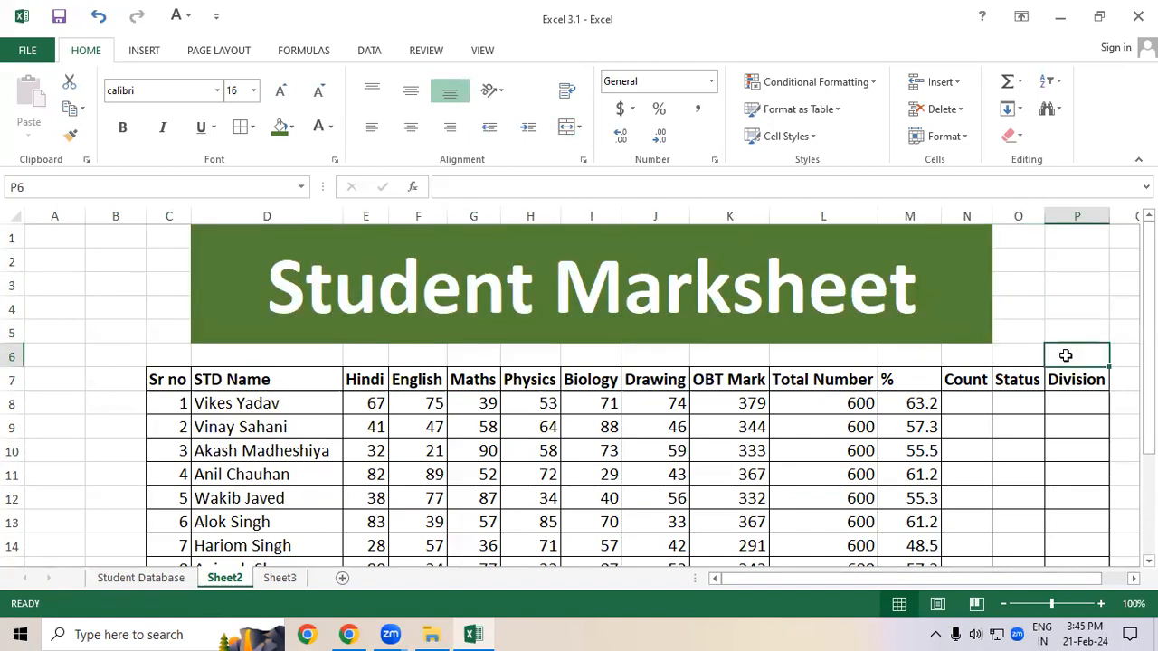
pyautogui.moveTo(971, 350); pyautogui.dragTo(14, 357)
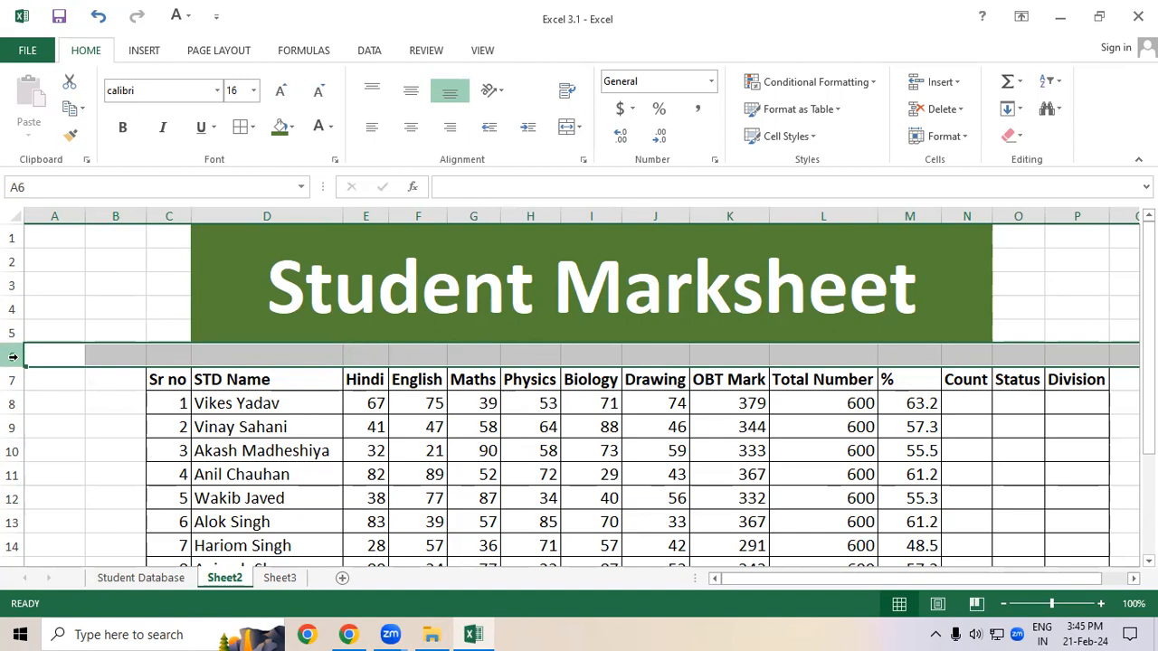
pyautogui.click(88, 371)
pyautogui.moveTo(73, 358); pyautogui.dragTo(127, 420)
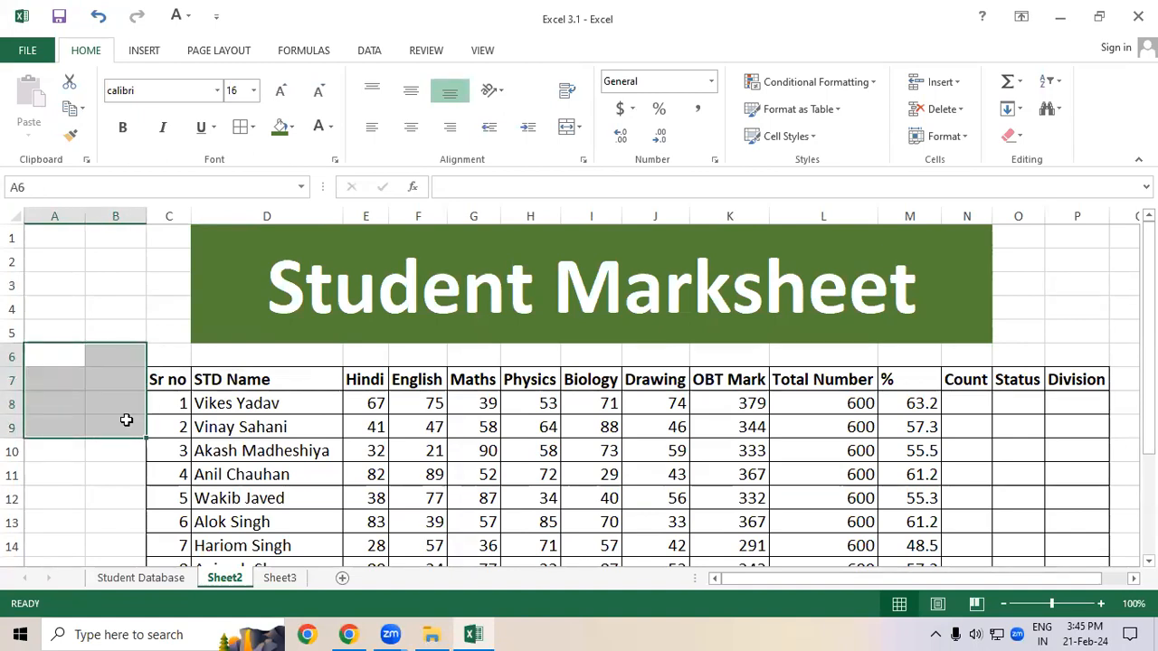
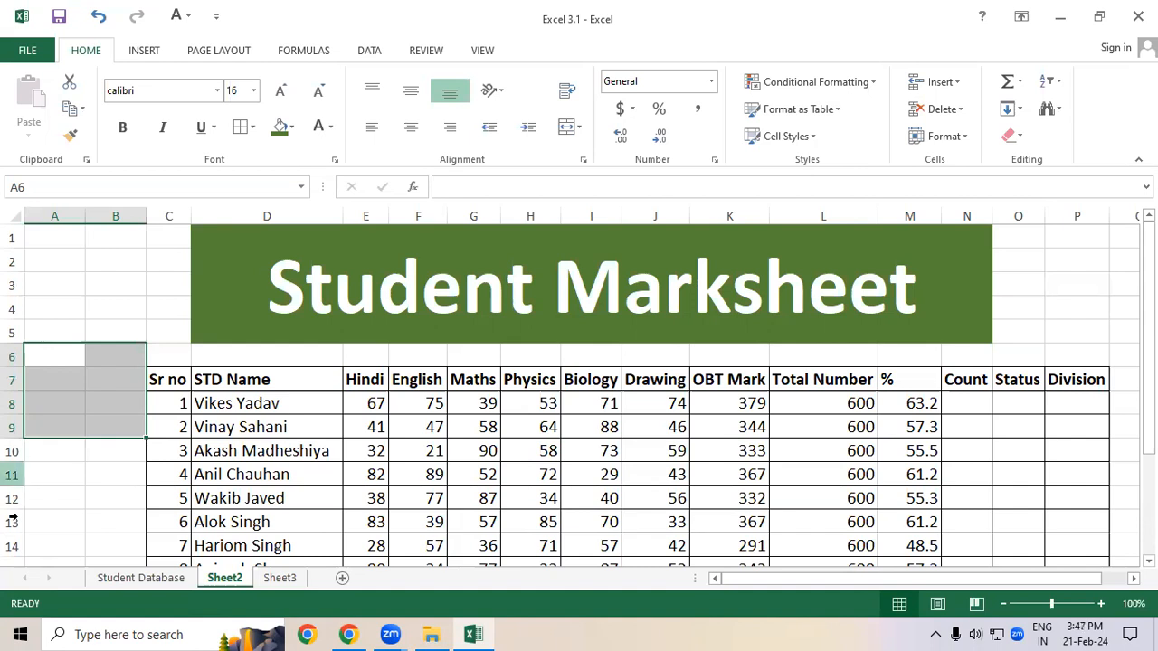
pyautogui.click(264, 450)
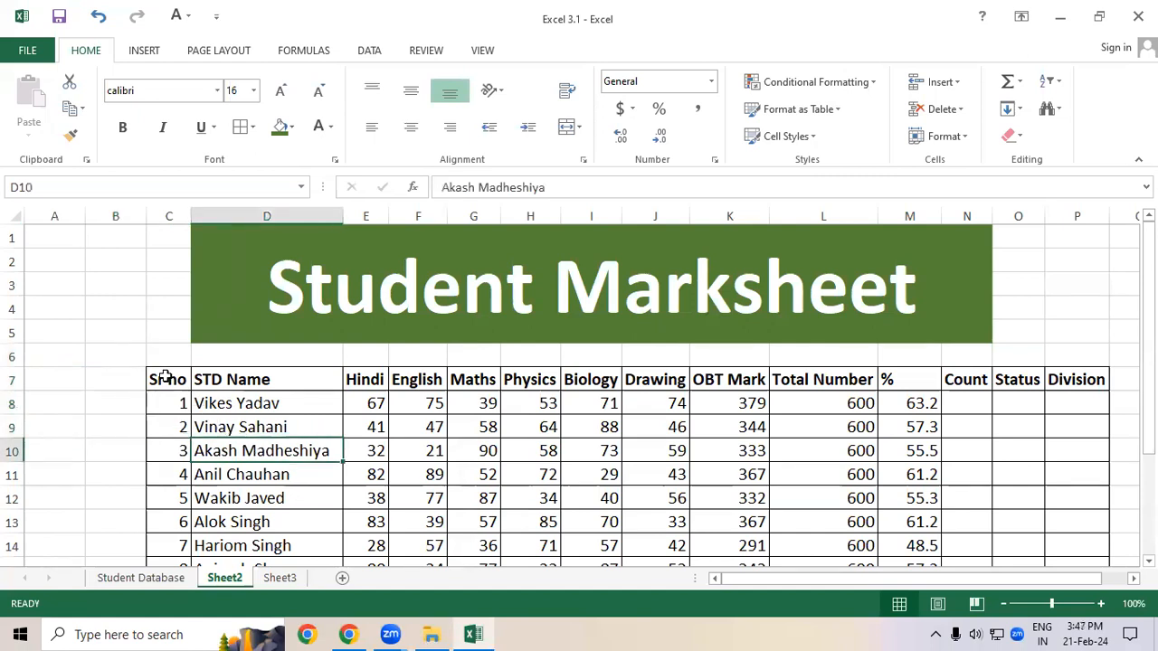
pyautogui.click(387, 404)
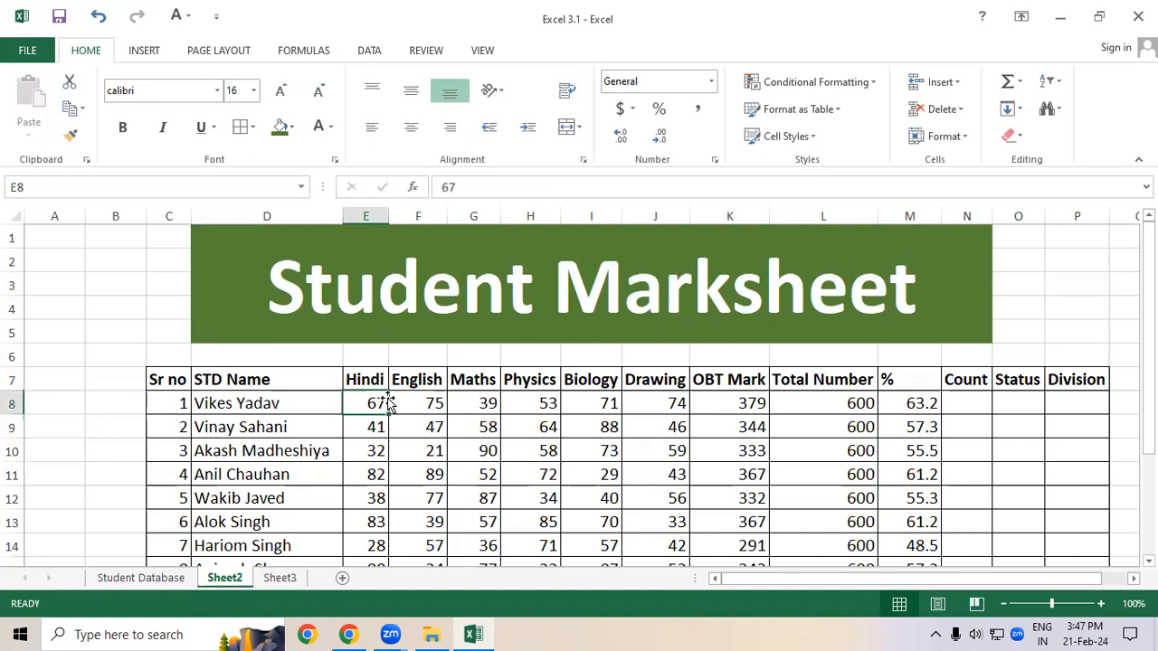
pyautogui.moveTo(377, 403); pyautogui.dragTo(638, 460)
pyautogui.click(623, 453)
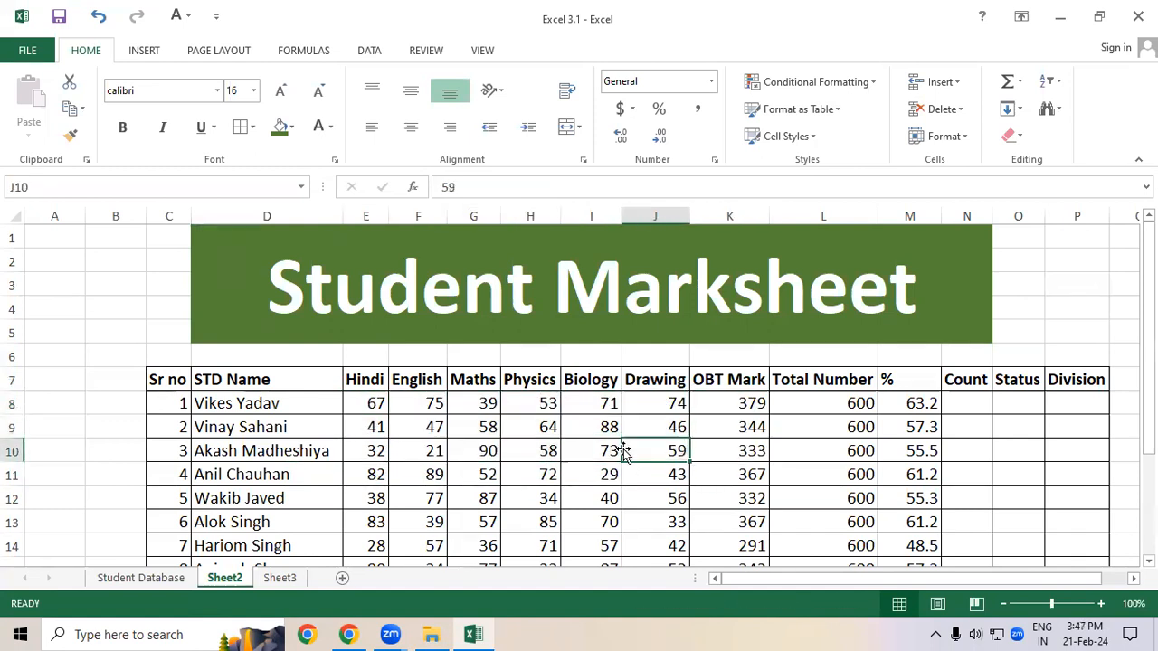
# Step: Open Notepad and write the heading Random Number on the first line
pyautogui.press('super+r')
pyautogui.write('no')
pyautogui.press('Down')
pyautogui.click(143, 581)
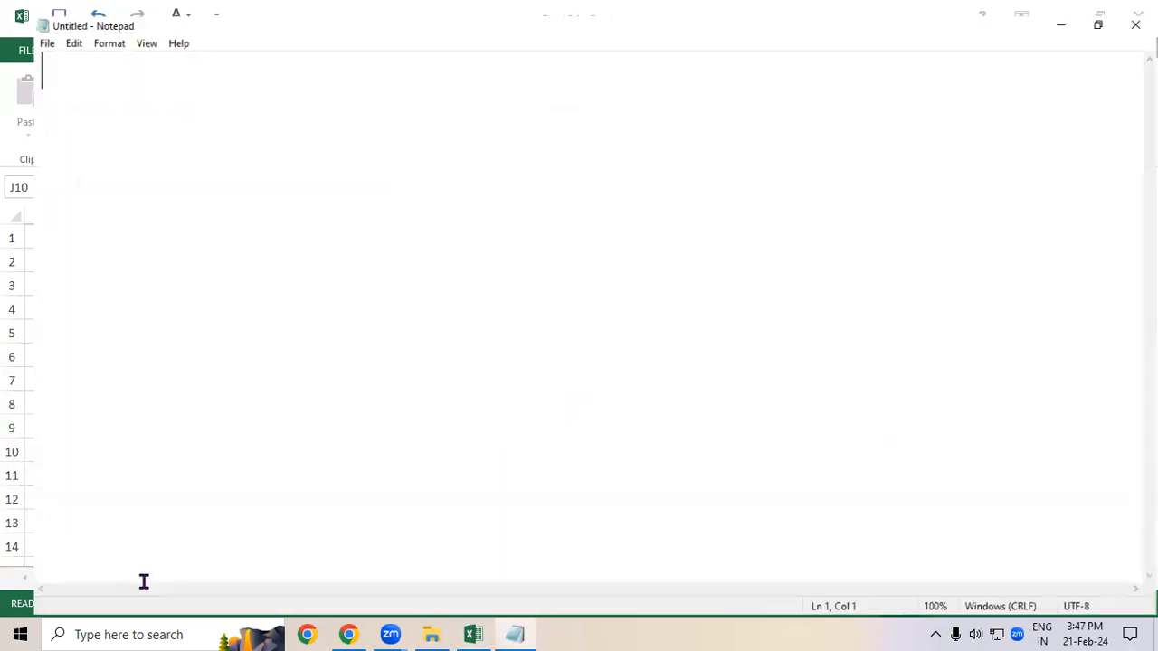
pyautogui.write('Random Number')
pyautogui.press('Return')
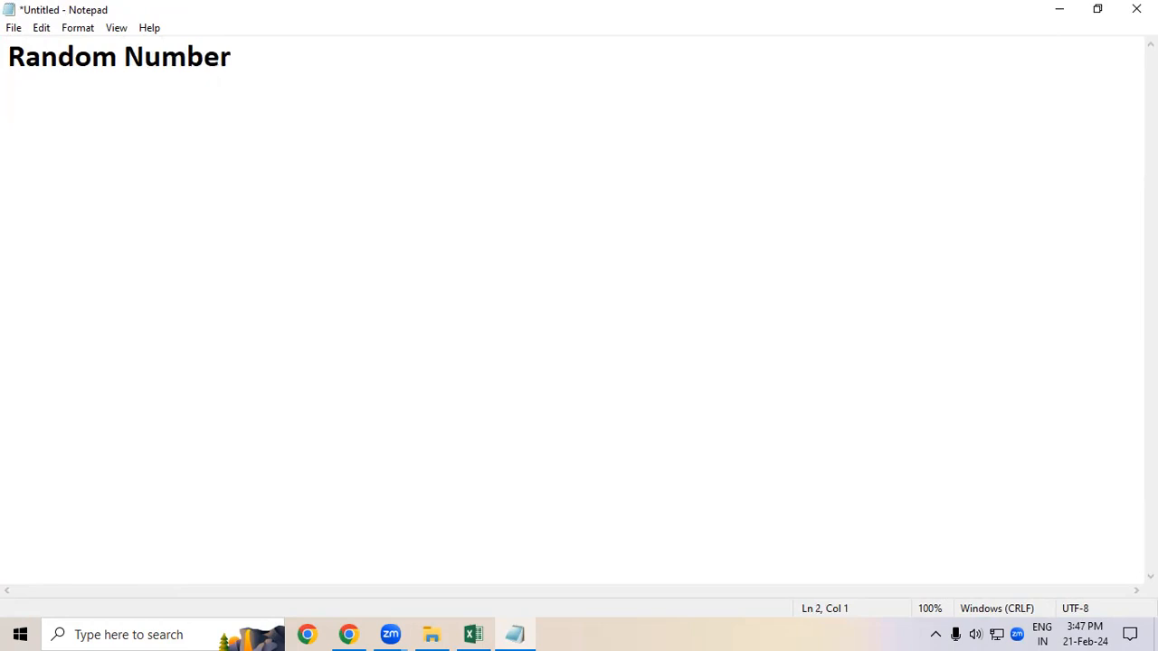
# Step: Add the note line =Randbetween(10,90) >>>Enter below the heading, followed by a blank line
pyautogui.write('=Randbetween(')
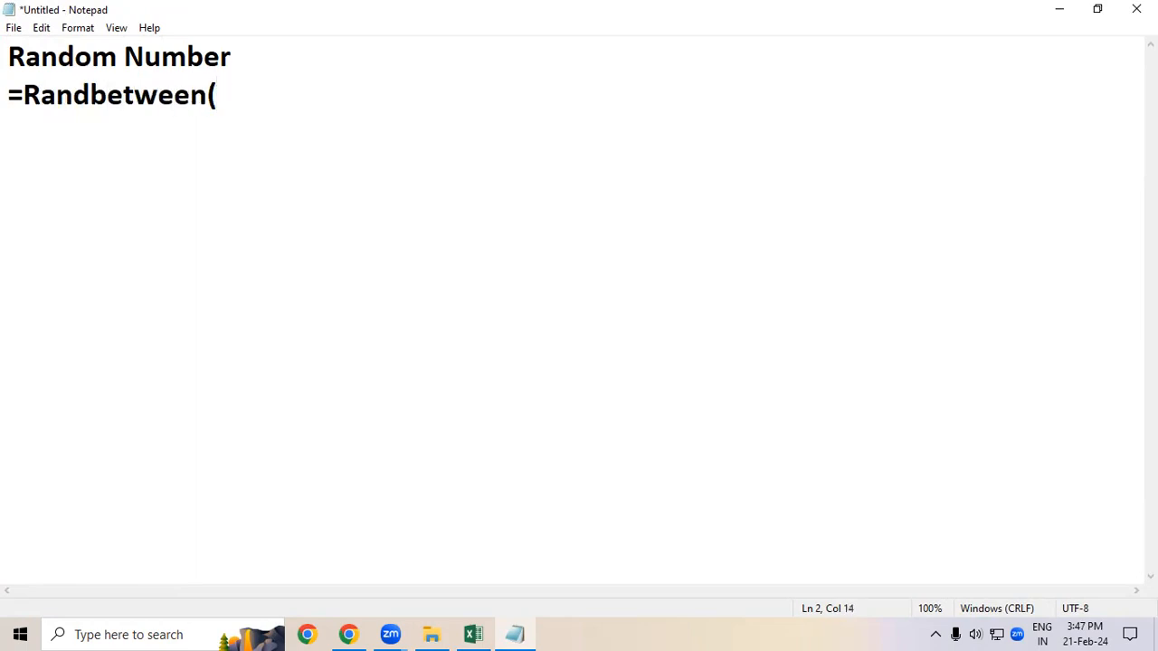
pyautogui.write('10,90')
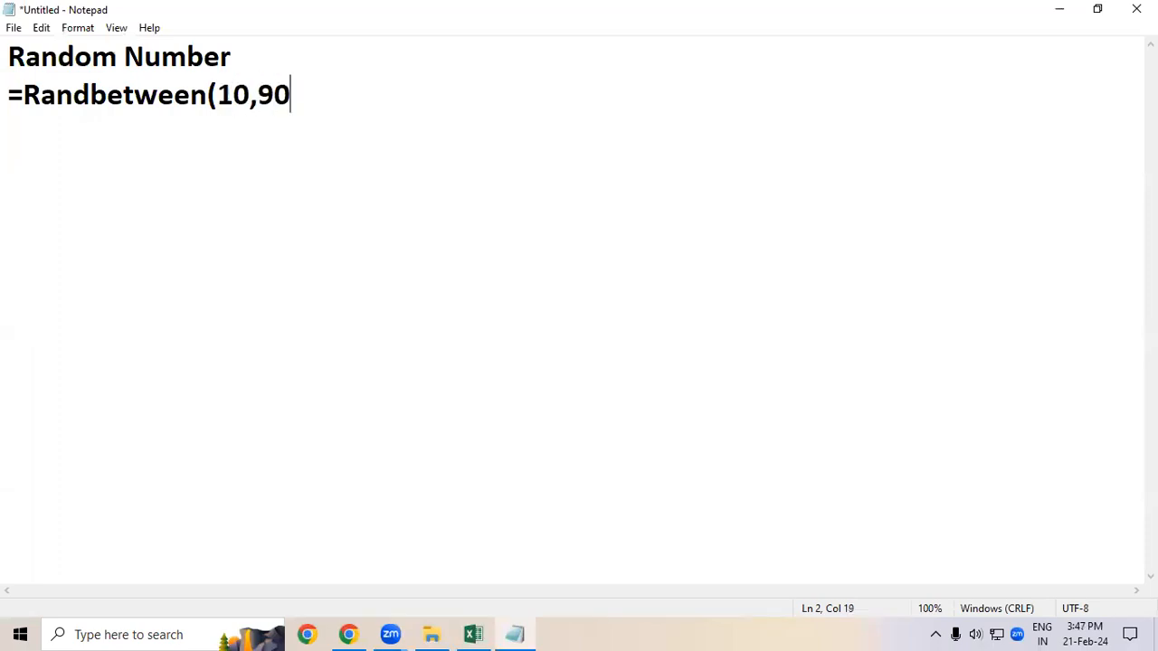
pyautogui.write(')')
pyautogui.write(' >>>>')
pyautogui.press('BackSpace')
pyautogui.press('BackSpace')
pyautogui.write('Enter')
pyautogui.press('Return')
pyautogui.press('Return')
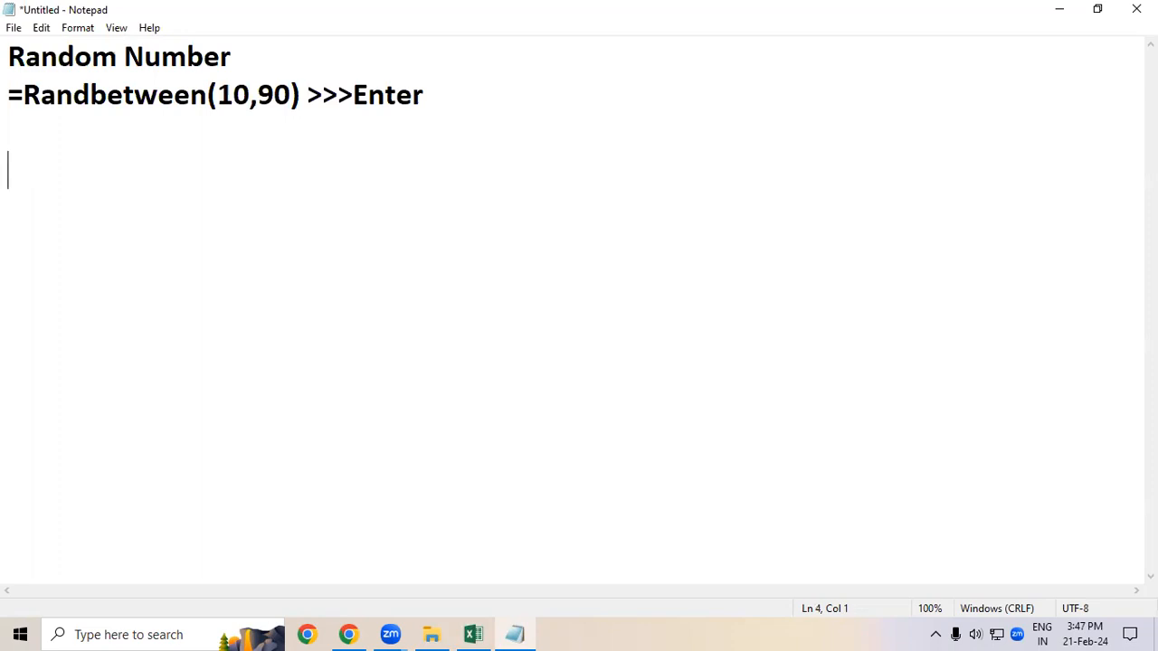
# Step: Add the OBT Mark heading with the note =Sum(Select All number) >>> Enter beneath it
pyautogui.write('OBT')
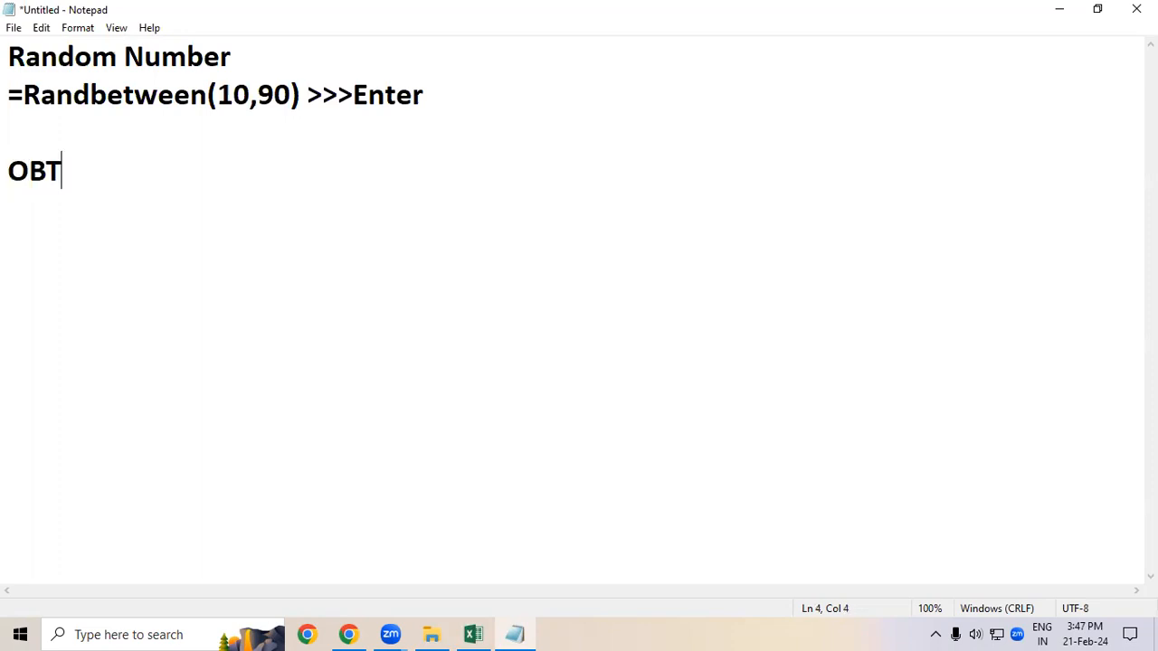
pyautogui.write(' Mark')
pyautogui.press('Return')
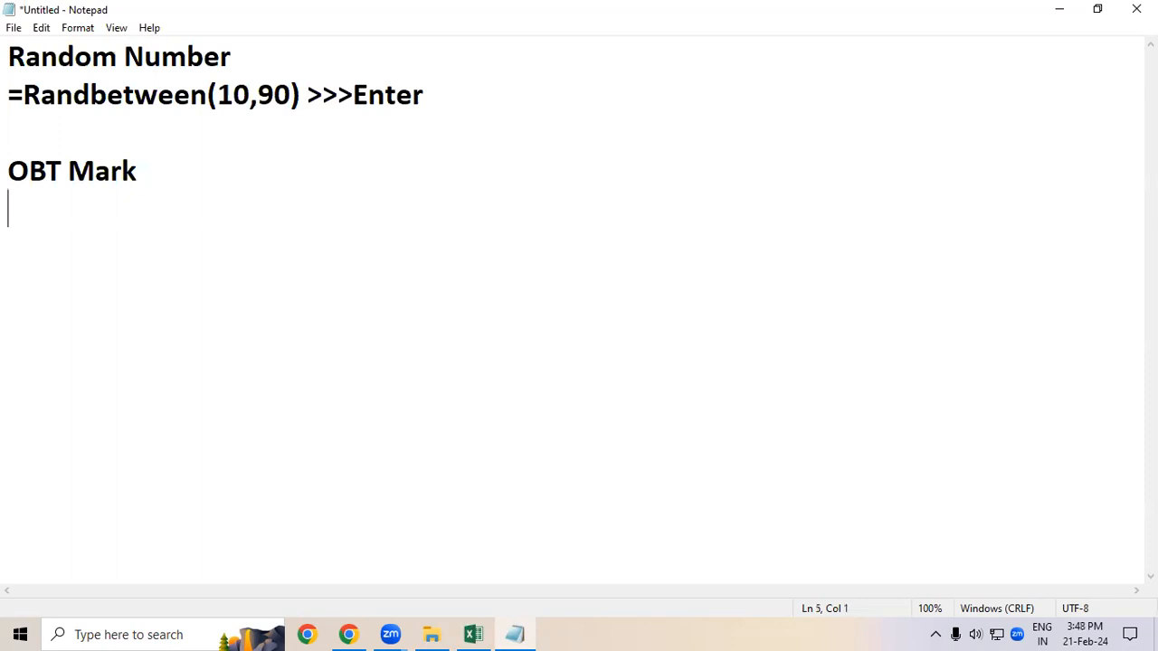
pyautogui.write('=Sum(')
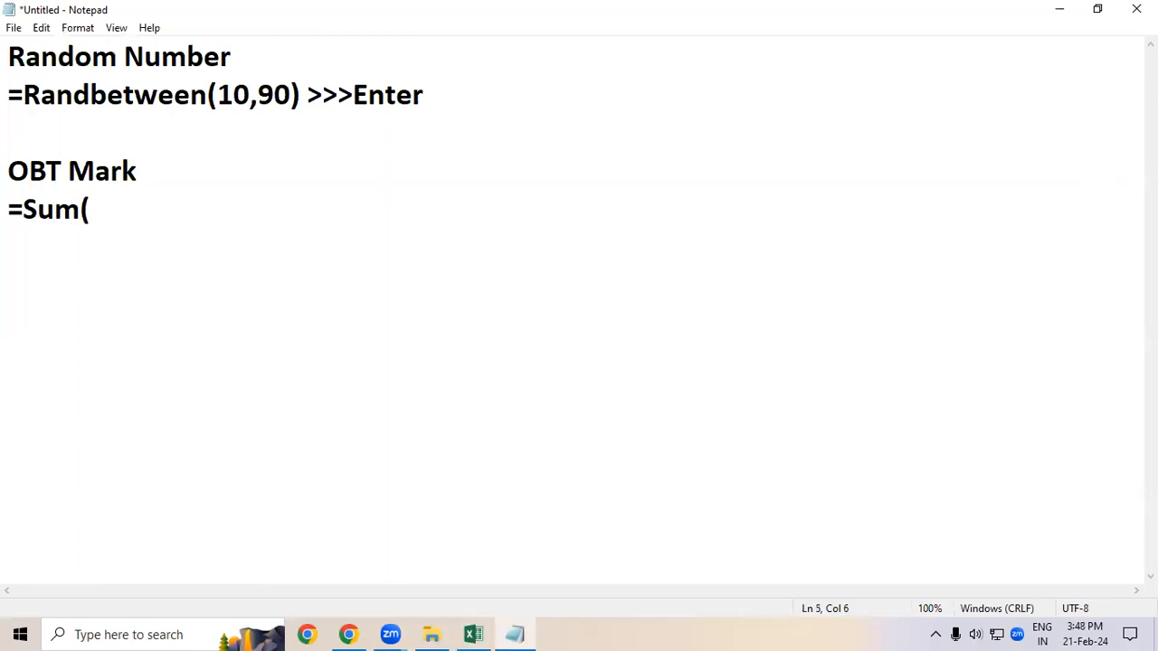
pyautogui.write('Select ')
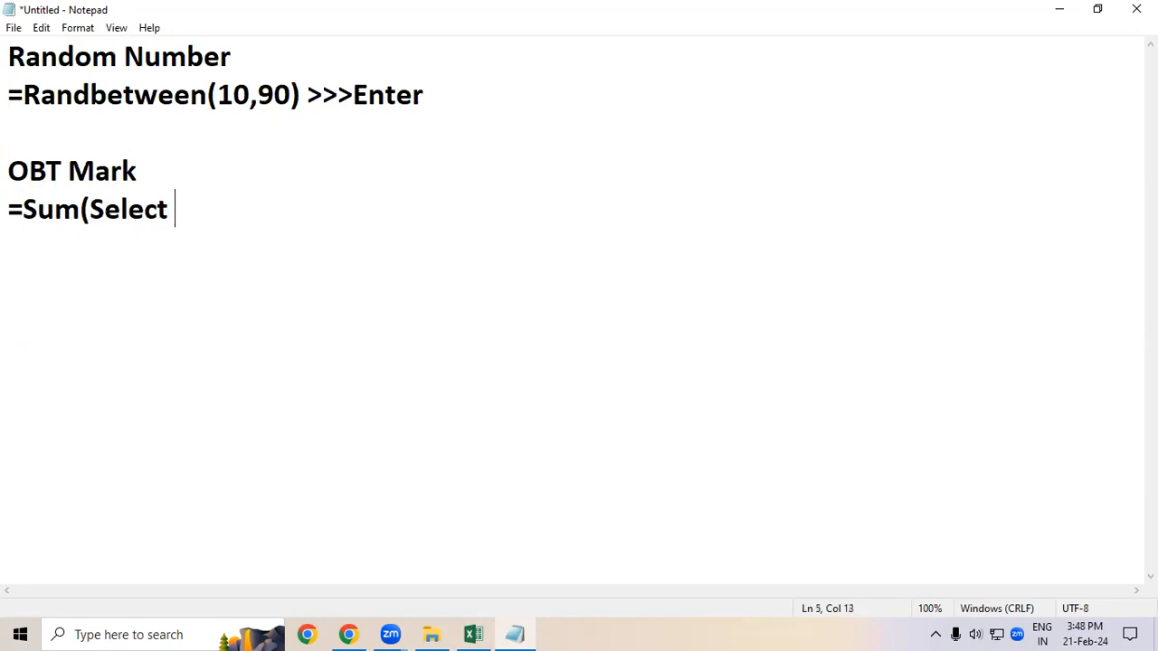
pyautogui.write('All number')
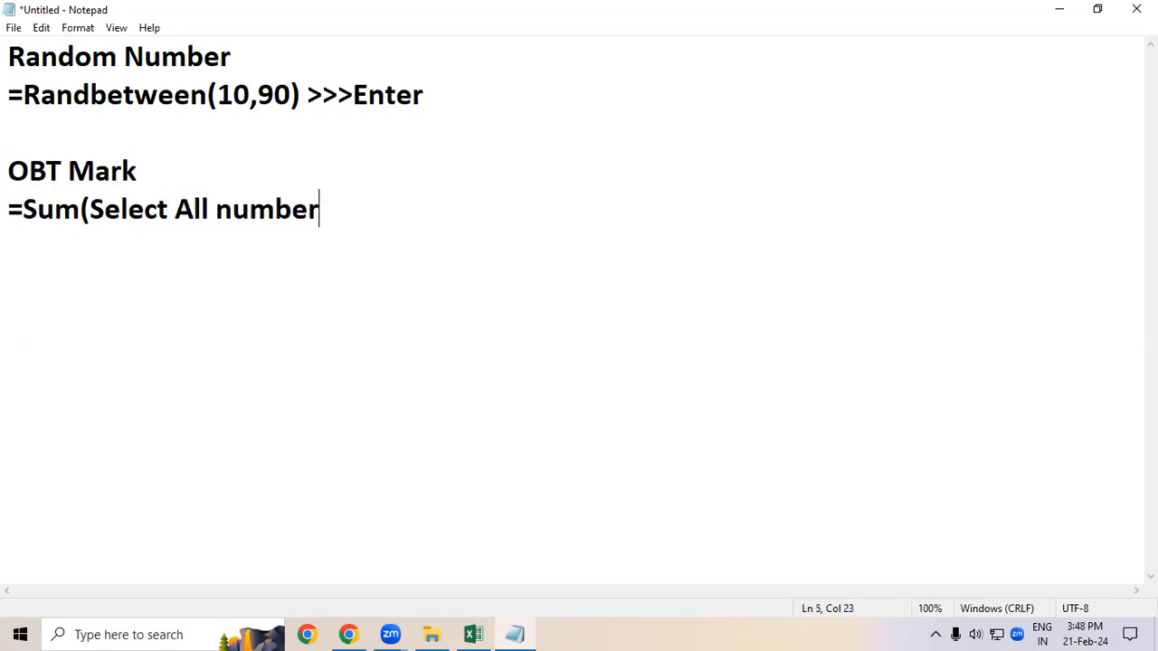
pyautogui.write(')     >>> Enter')
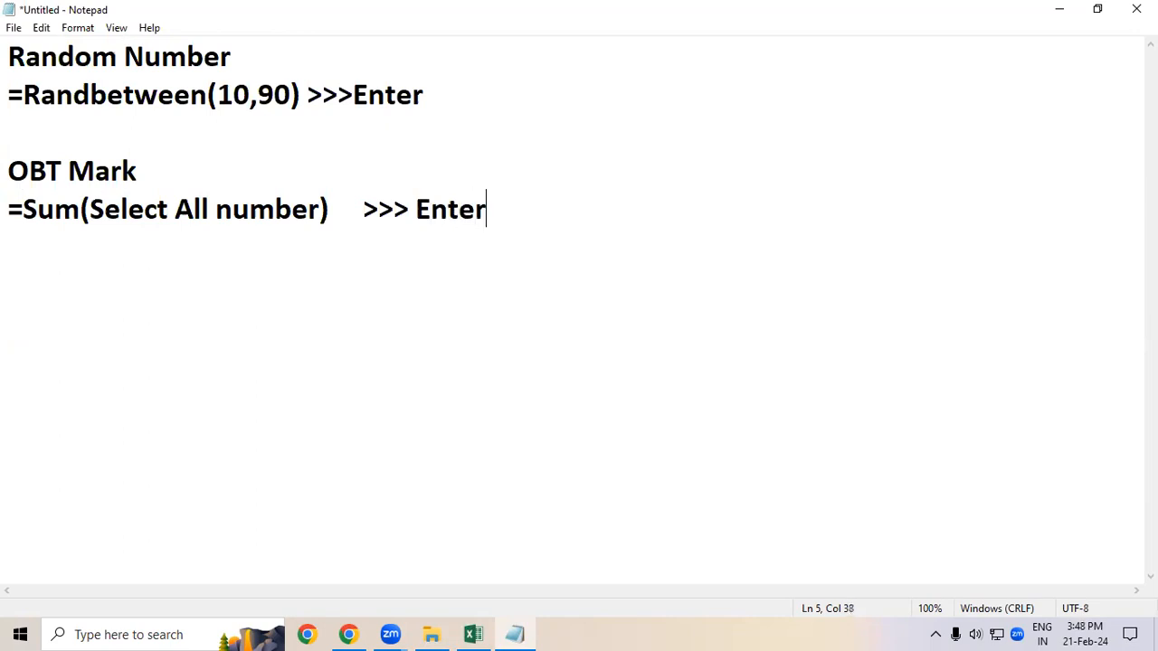
pyautogui.press('Return')
# Step: Add the % heading with the note =Selecr OBT Mark / Number of Subject >> Enter beneath it
pyautogui.press('Return')
pyautogui.write('%')
pyautogui.press('Return')
pyautogui.write('=Sele')
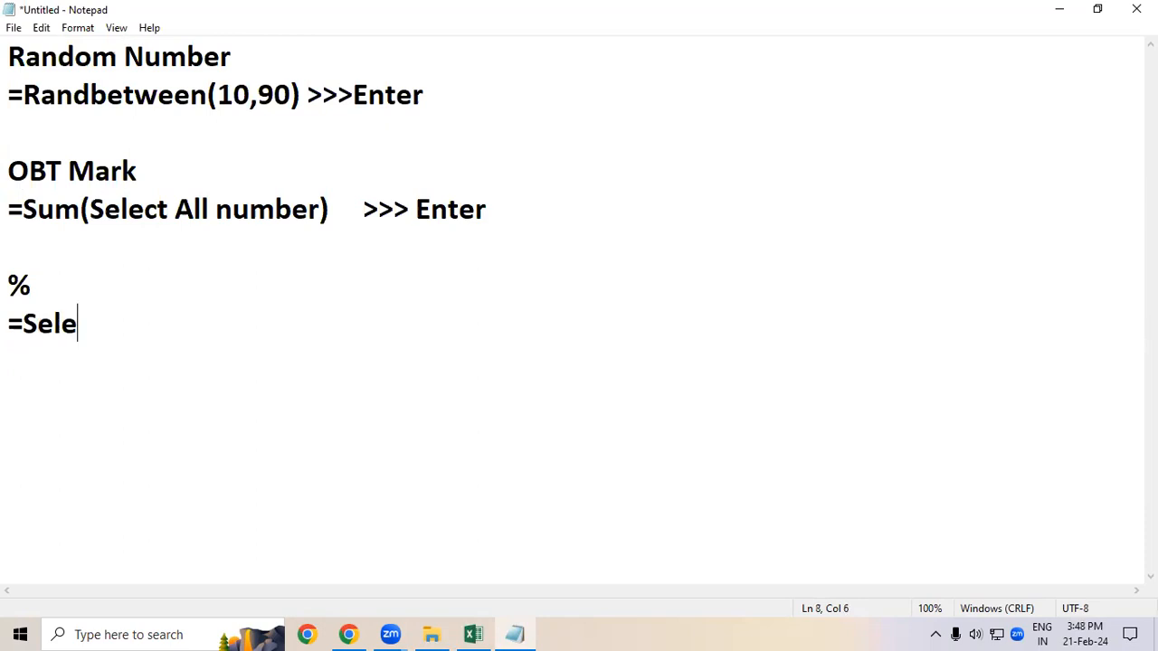
pyautogui.write('cr Obt')
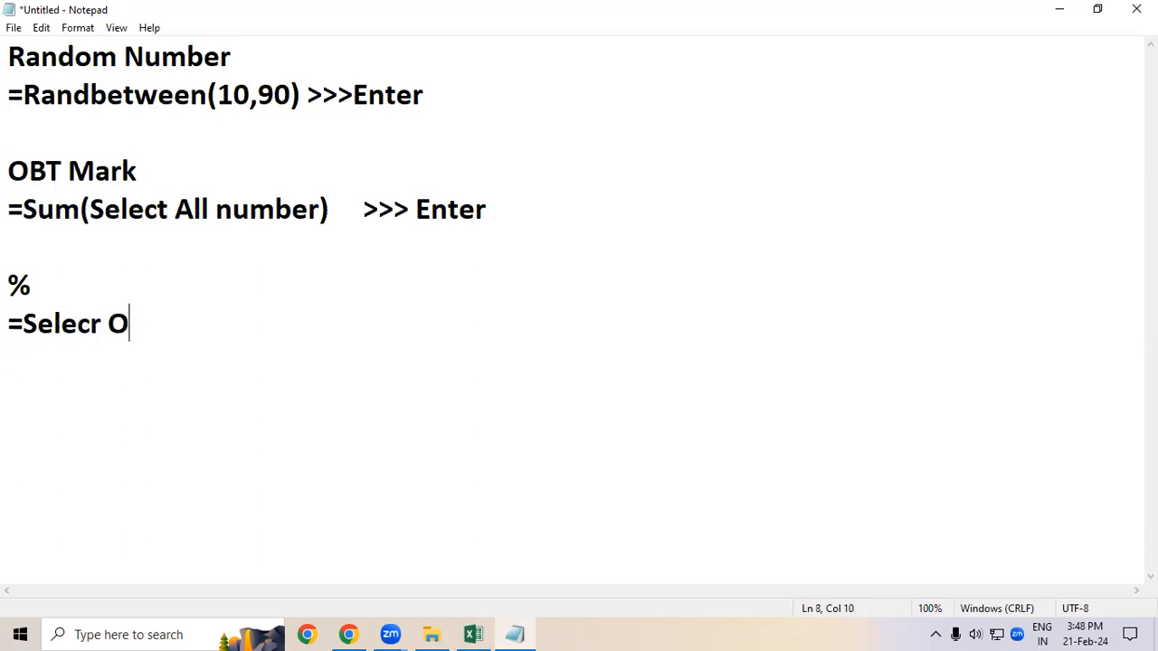
pyautogui.press('BackSpace')
pyautogui.press('BackSpace')
pyautogui.write('BT Mark')
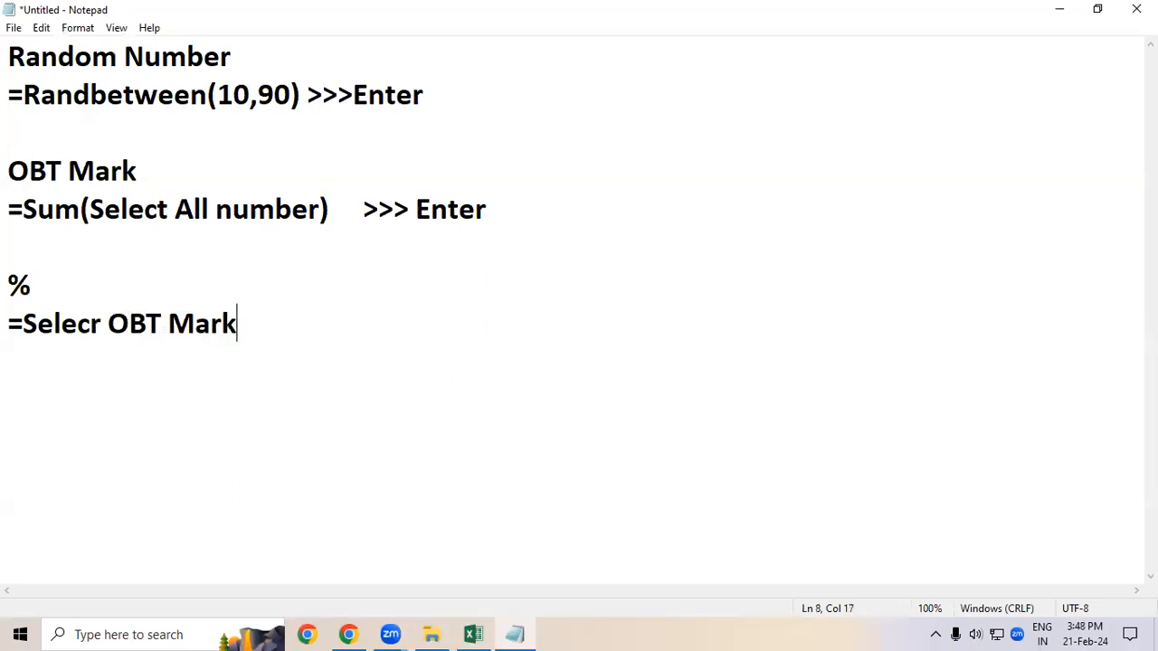
pyautogui.write(' / Numb')
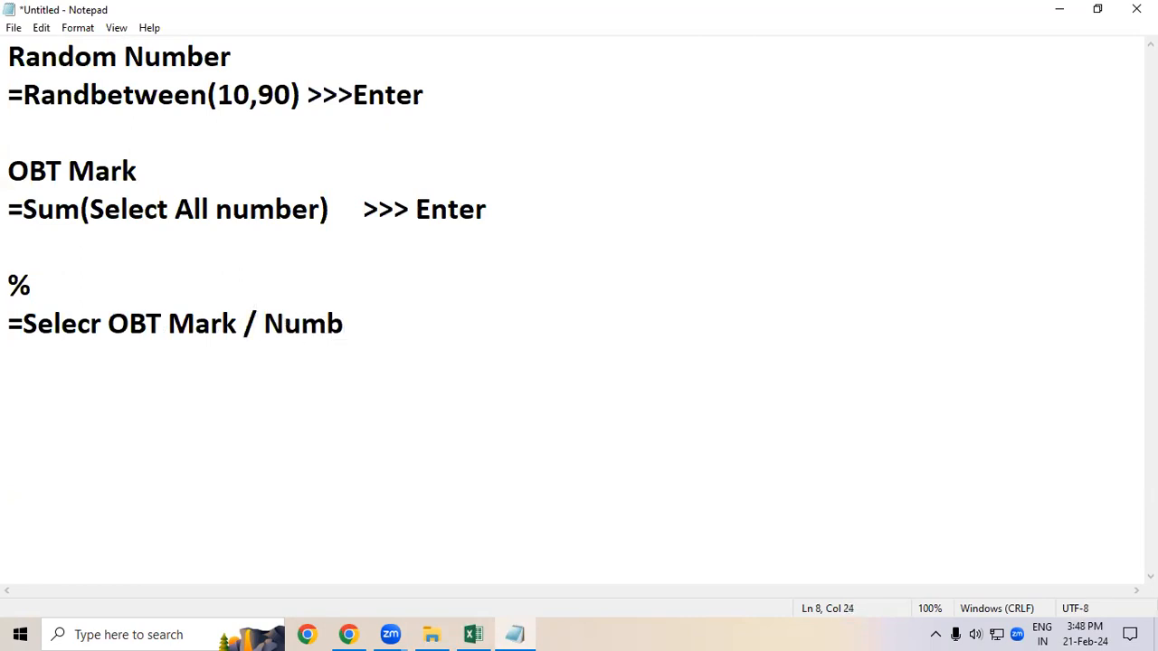
pyautogui.write('er of Su')
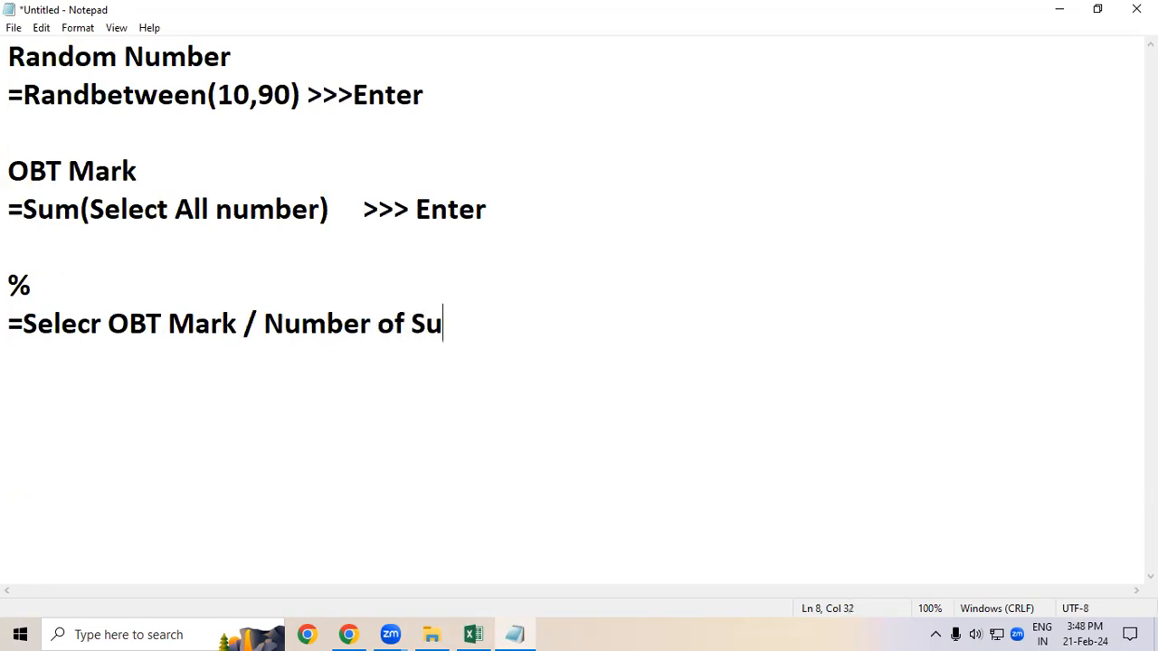
pyautogui.write('bjrs')
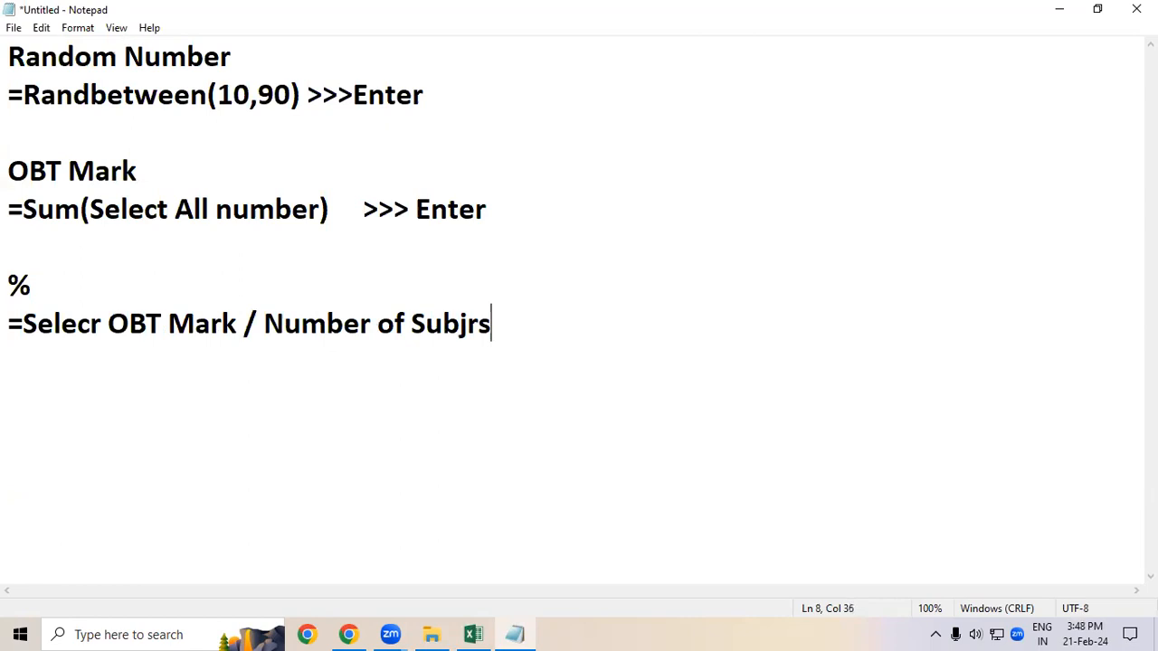
pyautogui.press('BackSpace')
pyautogui.press('BackSpace')
pyautogui.write('ect  >> ')
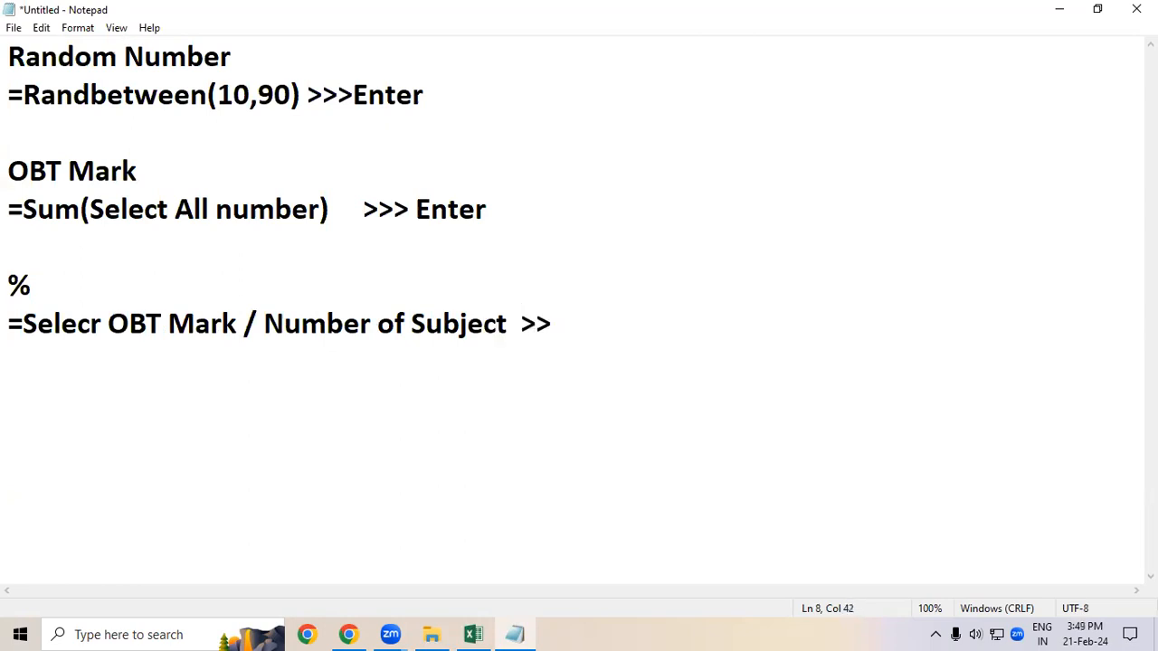
pyautogui.write('Enter')
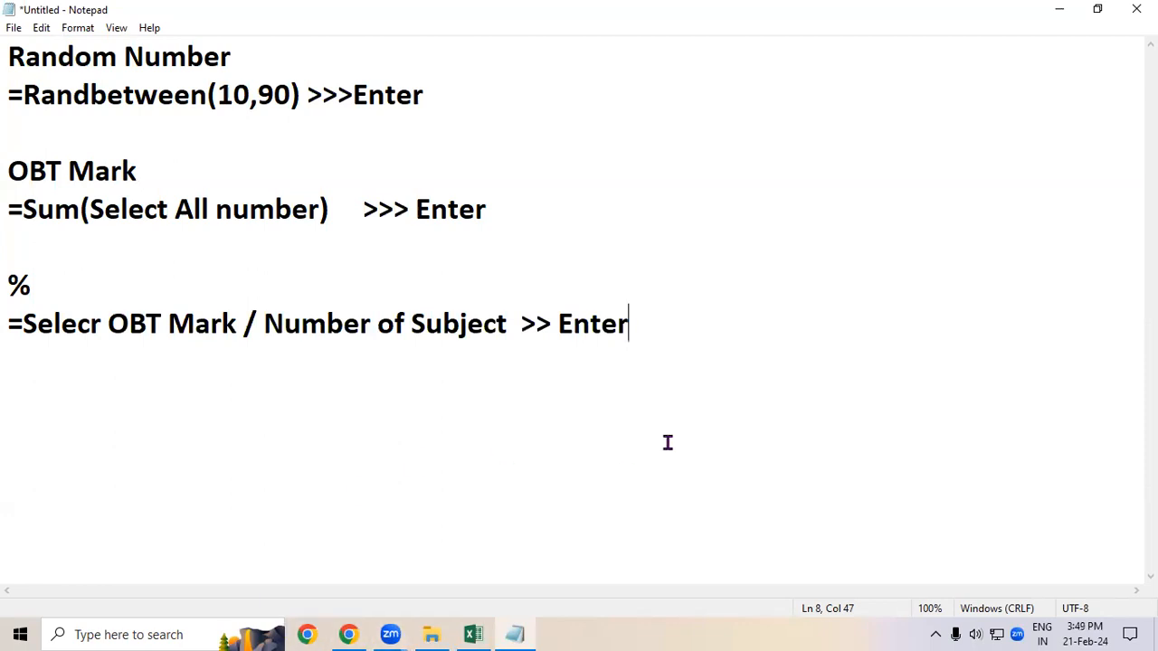
pyautogui.moveTo(624, 324); pyautogui.dragTo(11, 63)
pyautogui.click(123, 368)
pyautogui.click(664, 337)
# Step: Switch back to Excel and enter =COUNTIF(E8:J8,"<33") in N8 to count subjects below 33
pyautogui.click(473, 634)
pyautogui.moveTo(964, 398); pyautogui.dragTo(954, 540)
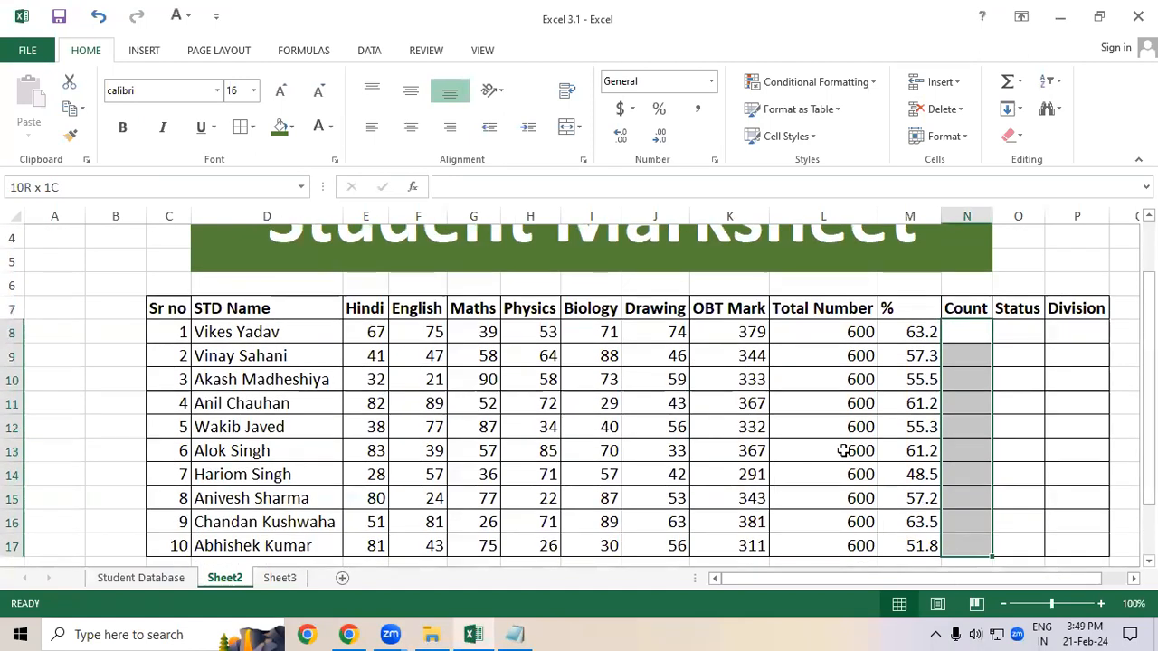
pyautogui.scroll(1, 696, 387)
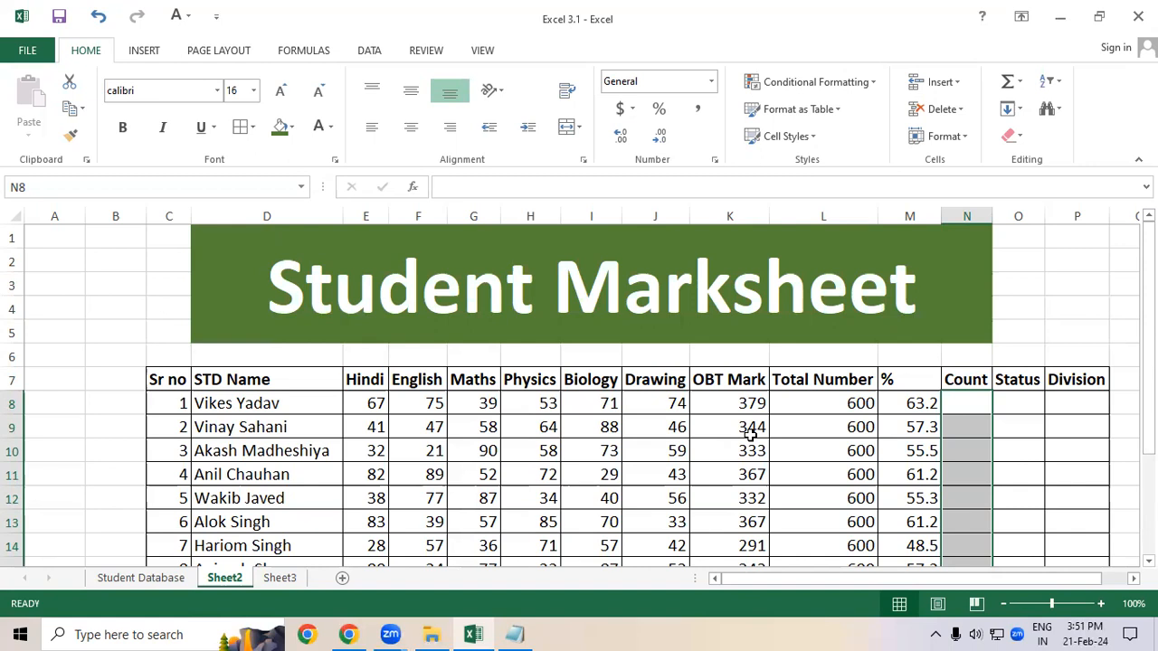
pyautogui.click(974, 398)
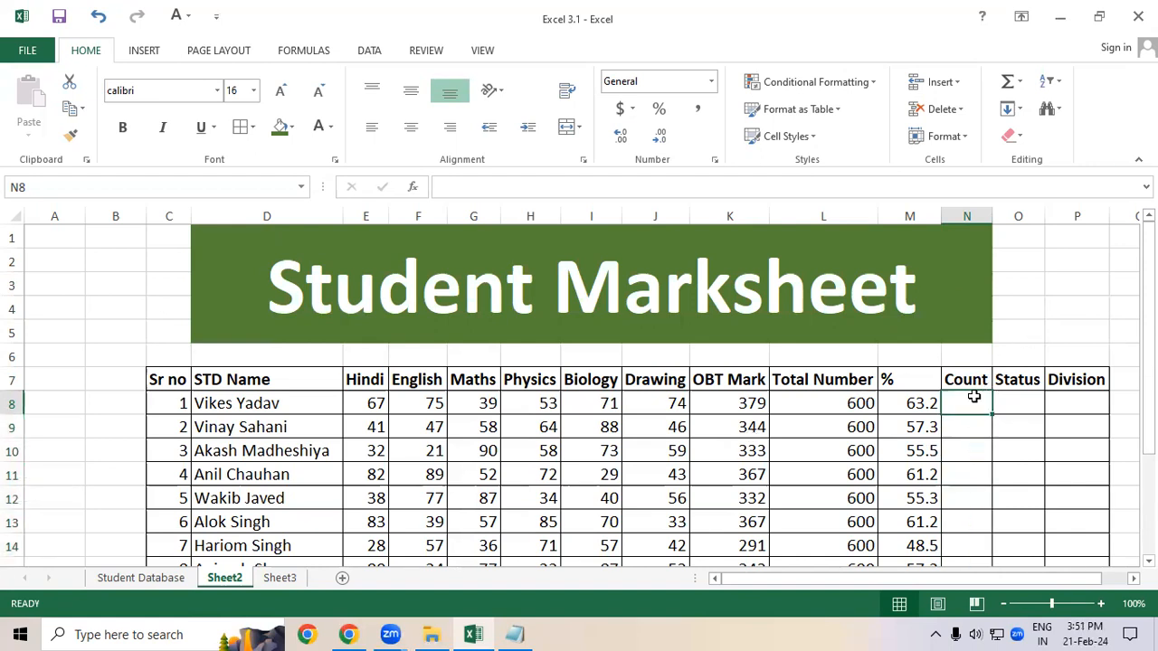
pyautogui.write('=cou')
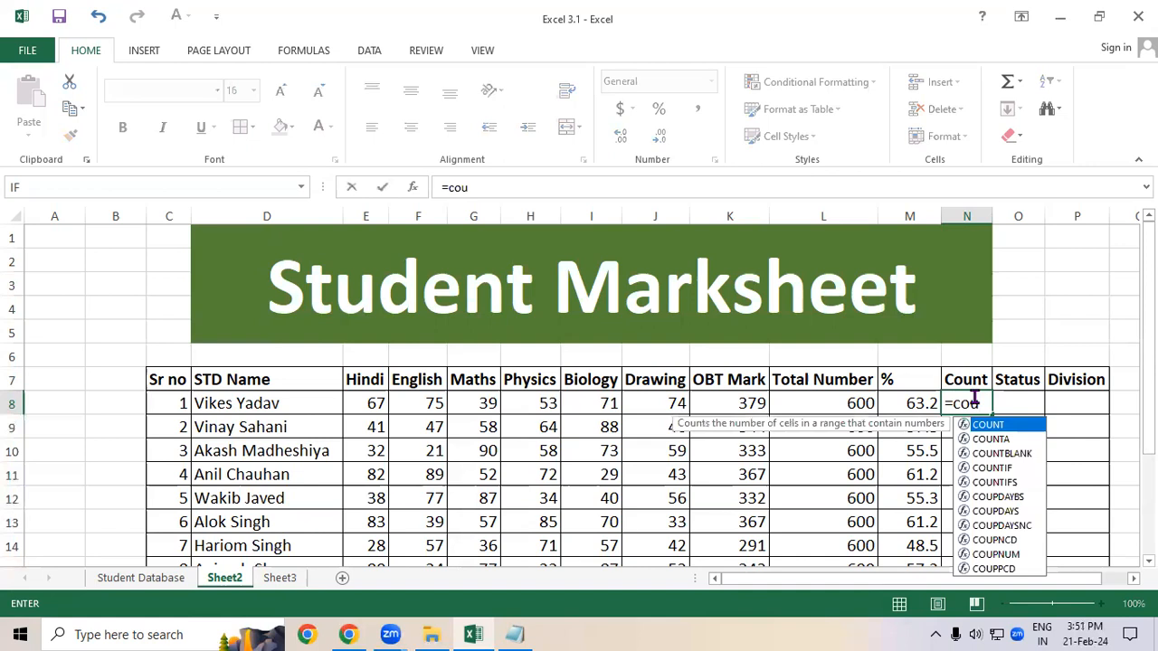
pyautogui.write('ntif')
pyautogui.press('Tab')
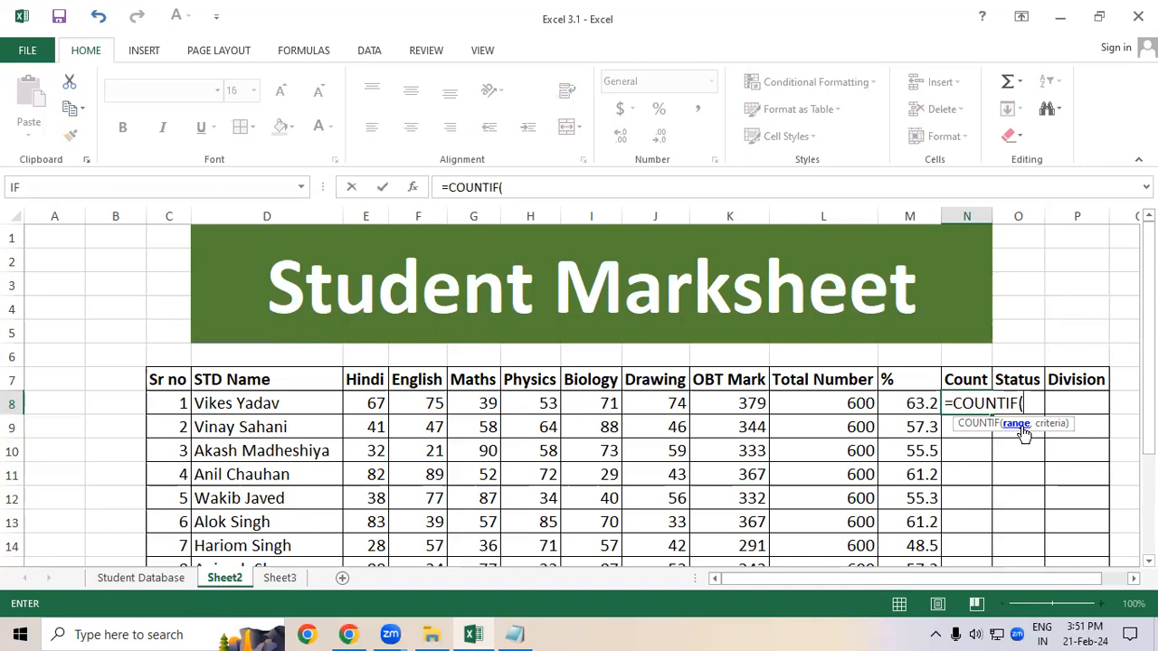
pyautogui.moveTo(368, 404); pyautogui.dragTo(660, 405)
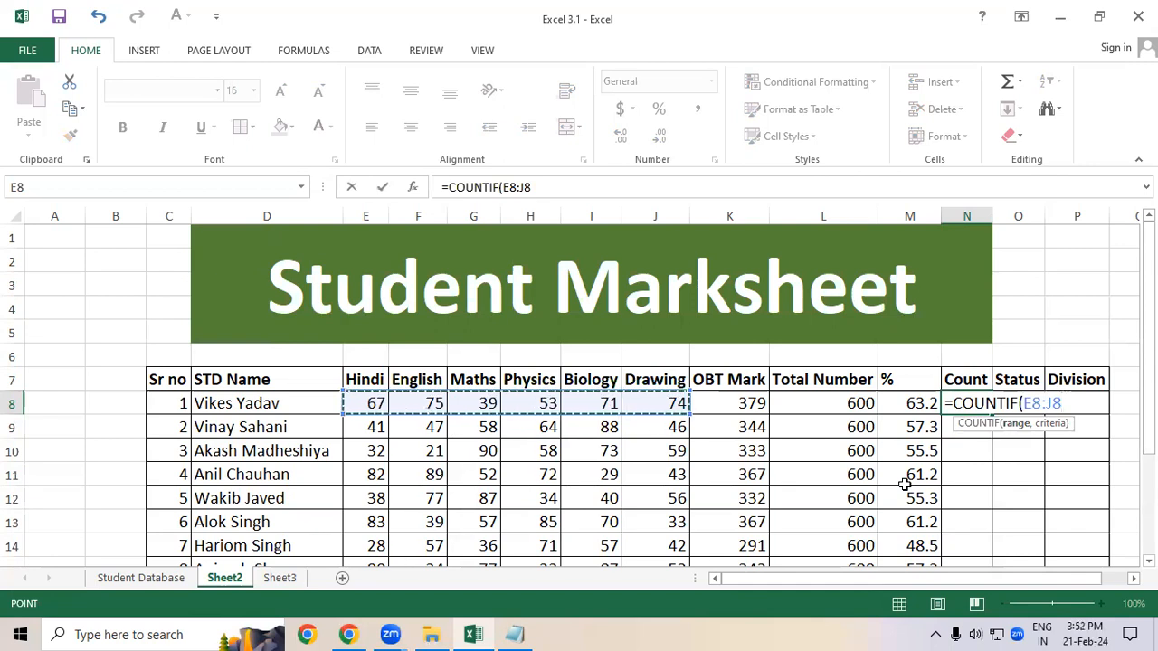
pyautogui.write(',')
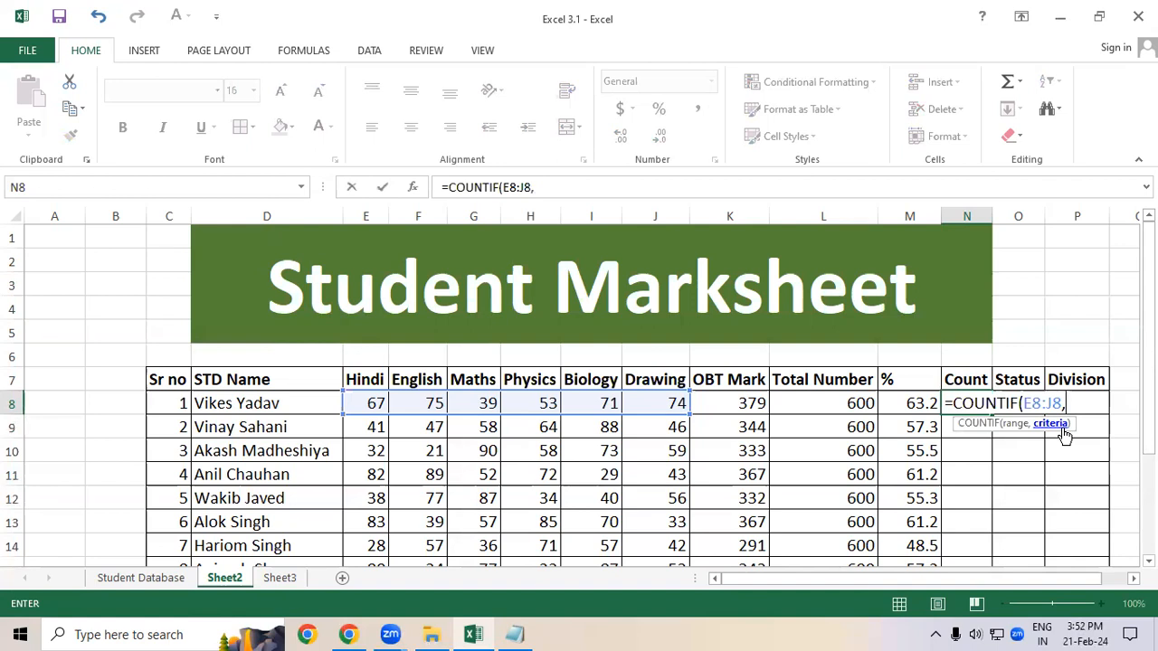
pyautogui.write('"<33')
pyautogui.write('")')
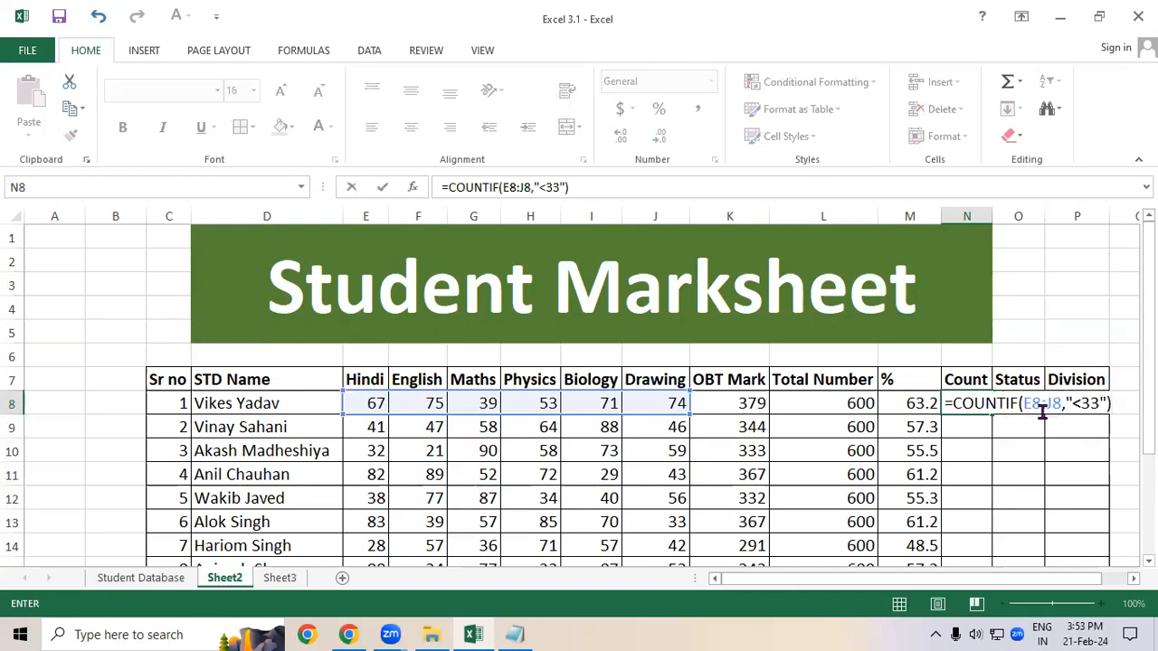
pyautogui.press('Return')
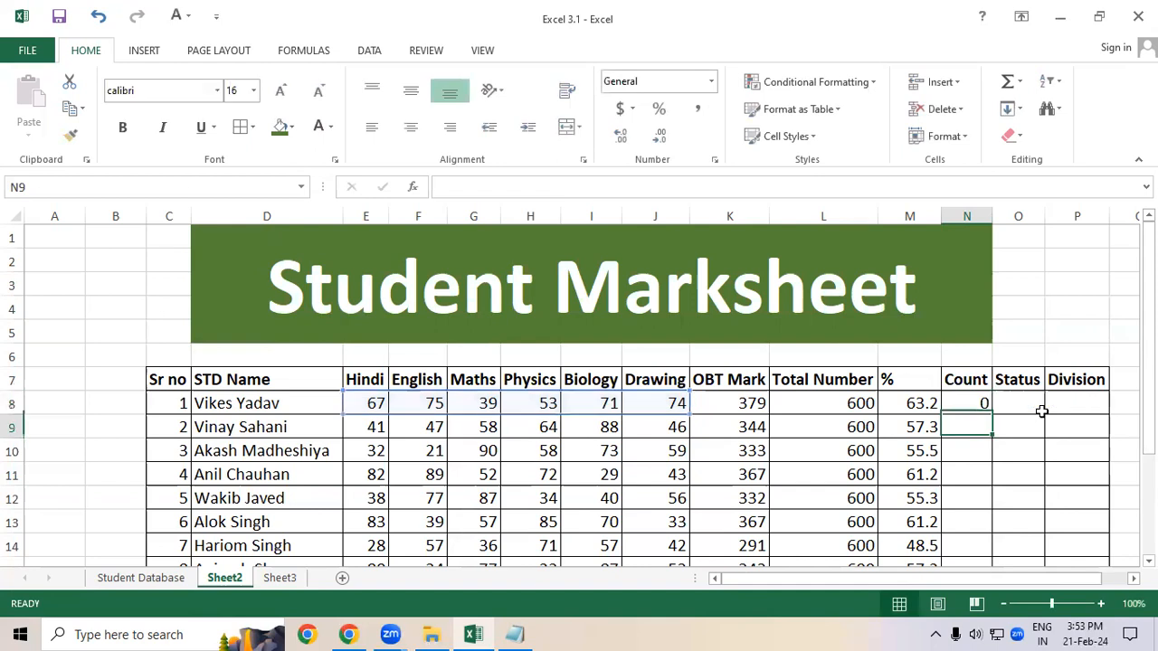
# Step: Fill the N8 count formula down the Count column to N17
pyautogui.click(967, 402)
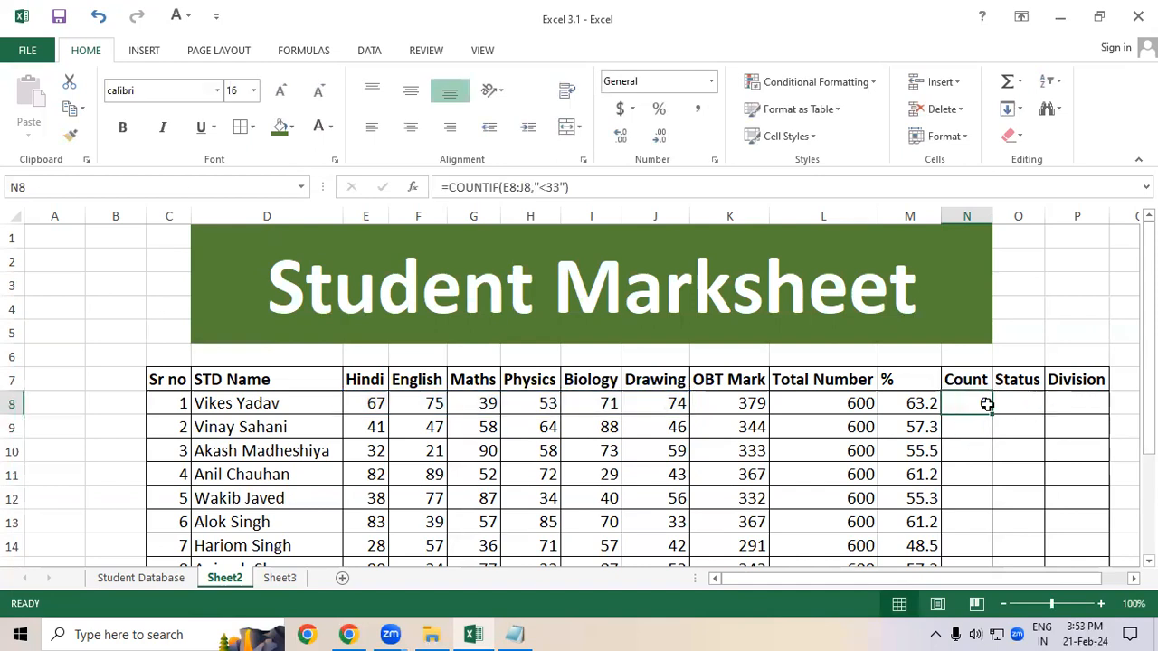
pyautogui.doubleClick(991, 414)
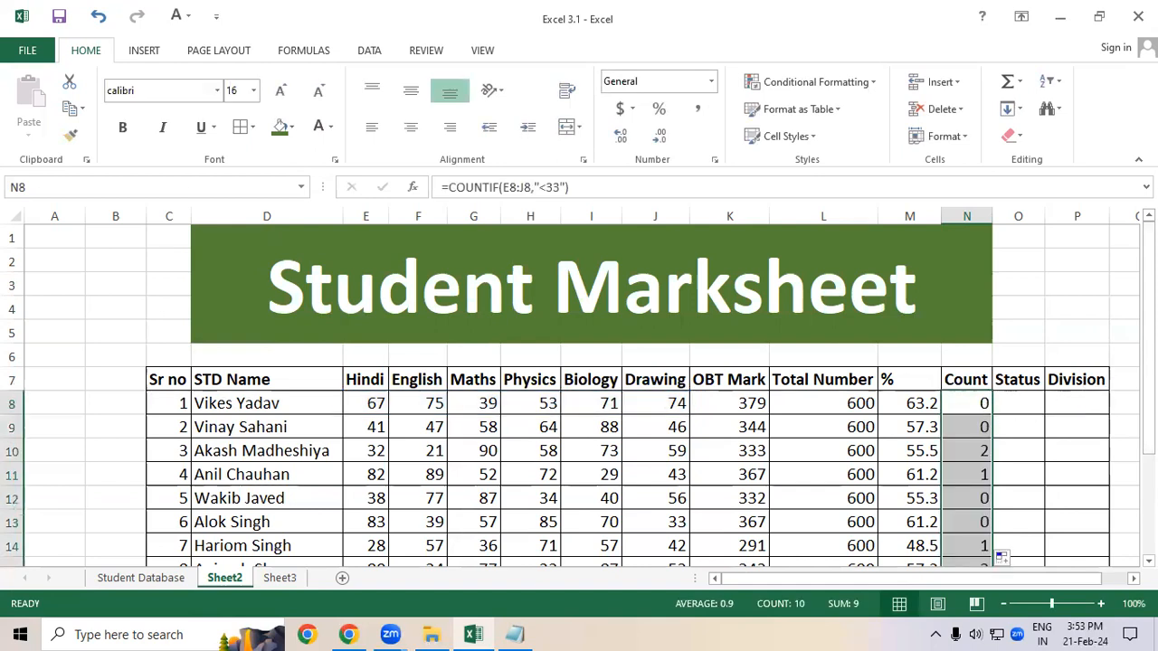
pyautogui.scroll(-2, 814, 317)
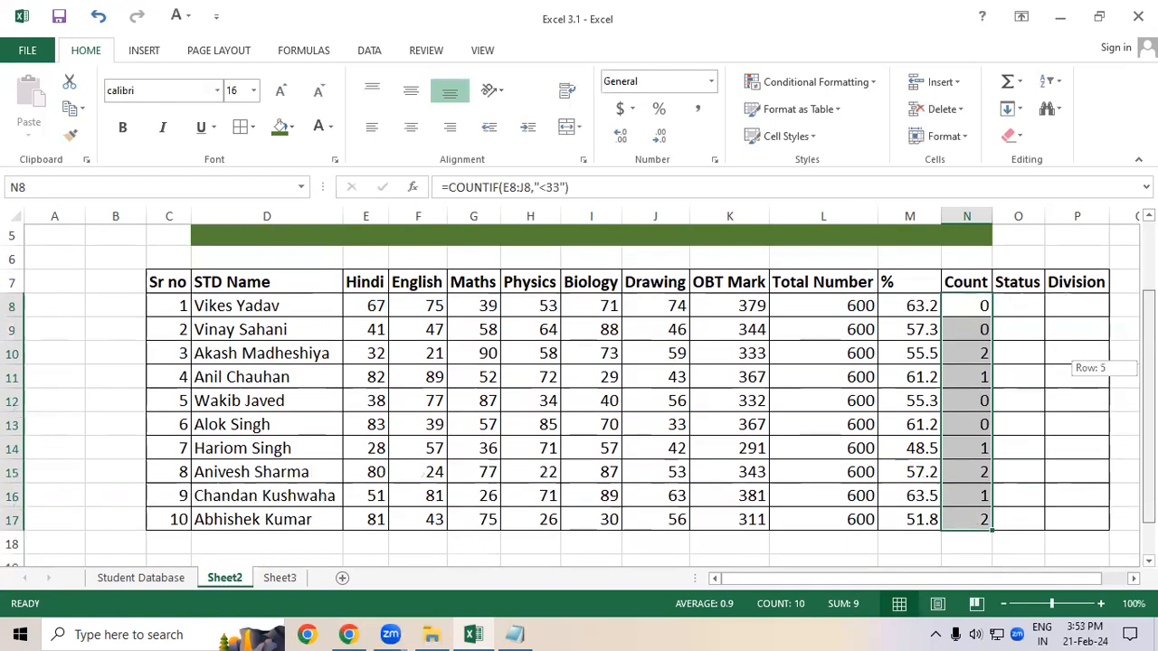
# Step: Review each student's row of subject marks against the Count column, then select the whole marks table
pyautogui.moveTo(293, 310); pyautogui.dragTo(685, 309)
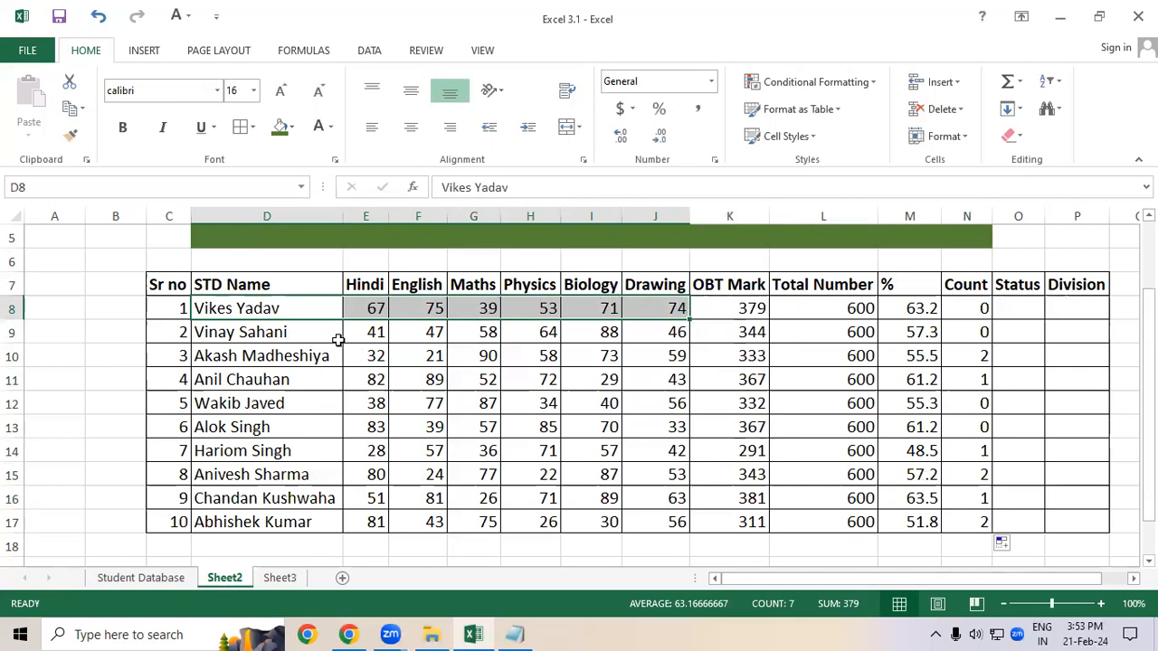
pyautogui.moveTo(370, 331); pyautogui.dragTo(677, 332)
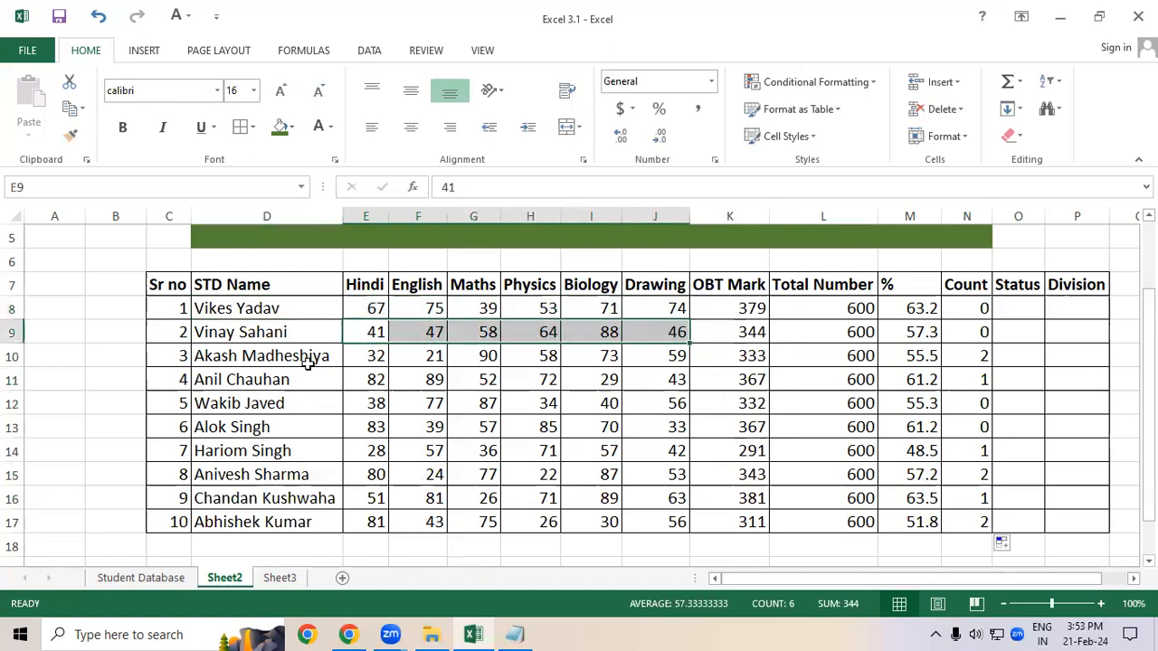
pyautogui.click(366, 356)
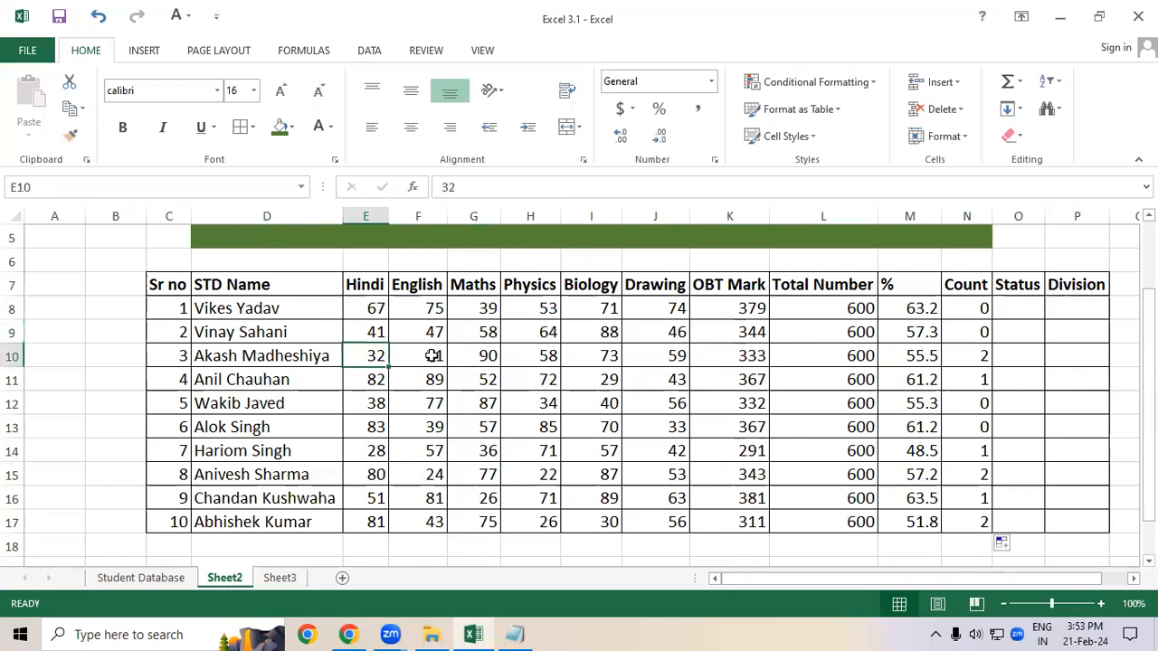
pyautogui.click(403, 355)
pyautogui.moveTo(401, 355); pyautogui.dragTo(369, 353)
pyautogui.click(373, 355)
pyautogui.click(420, 357)
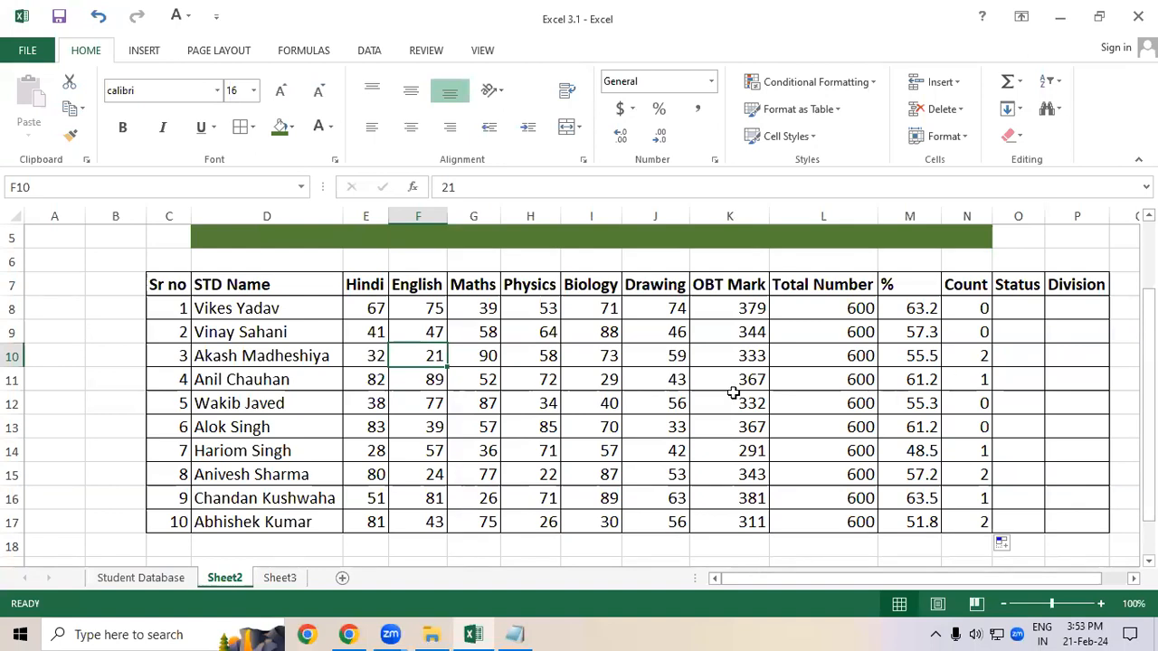
pyautogui.moveTo(262, 380); pyautogui.dragTo(975, 383)
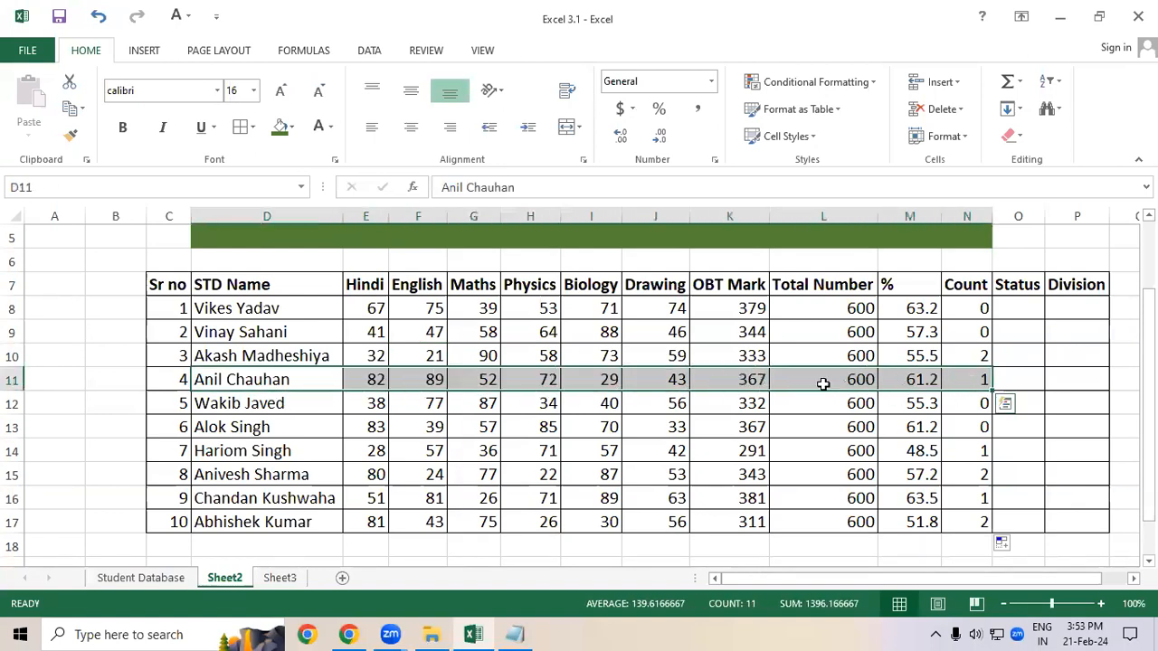
pyautogui.click(595, 380)
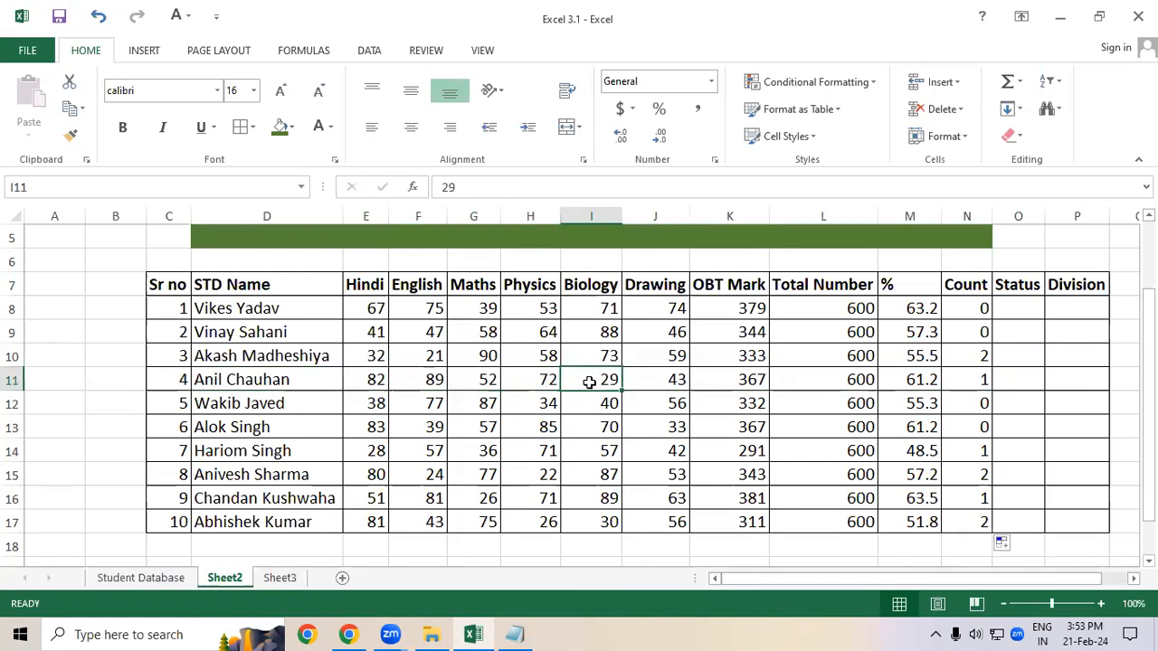
pyautogui.moveTo(961, 282); pyautogui.dragTo(174, 523)
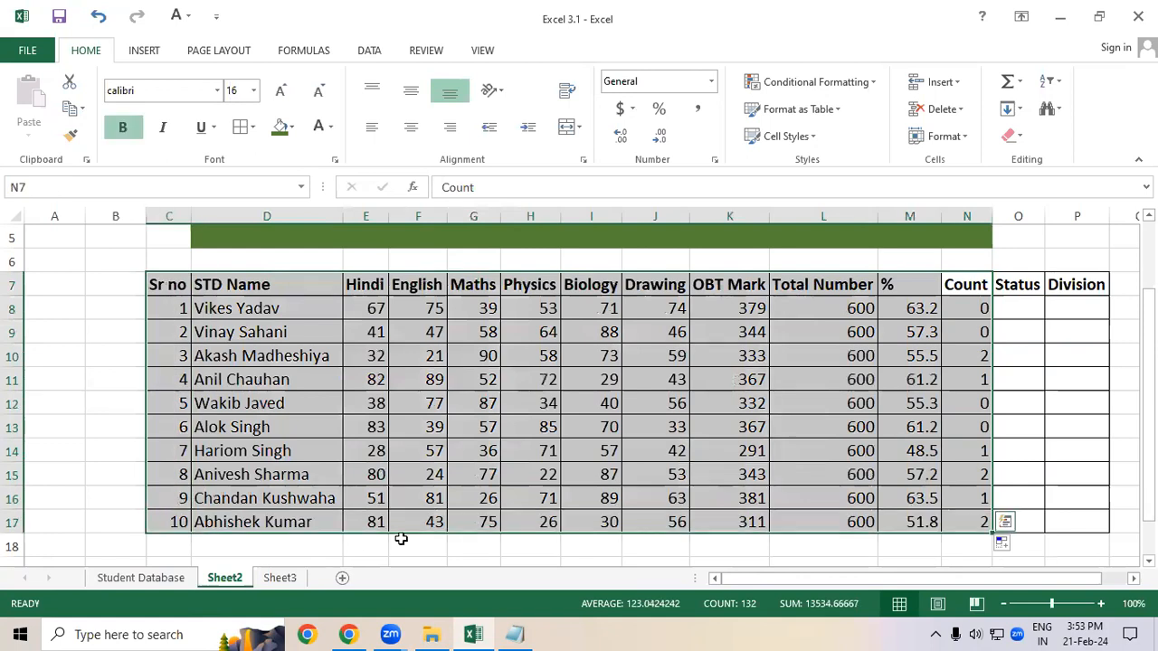
# Step: Switch to Notepad and add the Count heading with the note =Countif(Select All number ,"<33") >> Enter beneath it
pyautogui.click(514, 634)
pyautogui.press('Return')
pyautogui.press('Return')
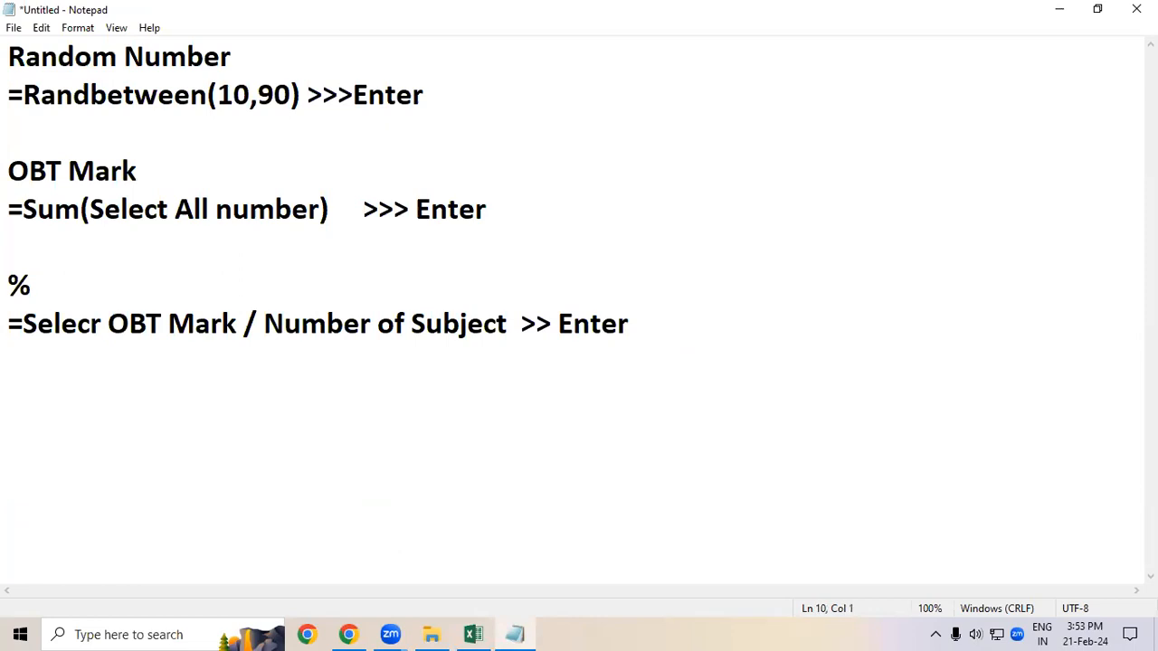
pyautogui.write('Count')
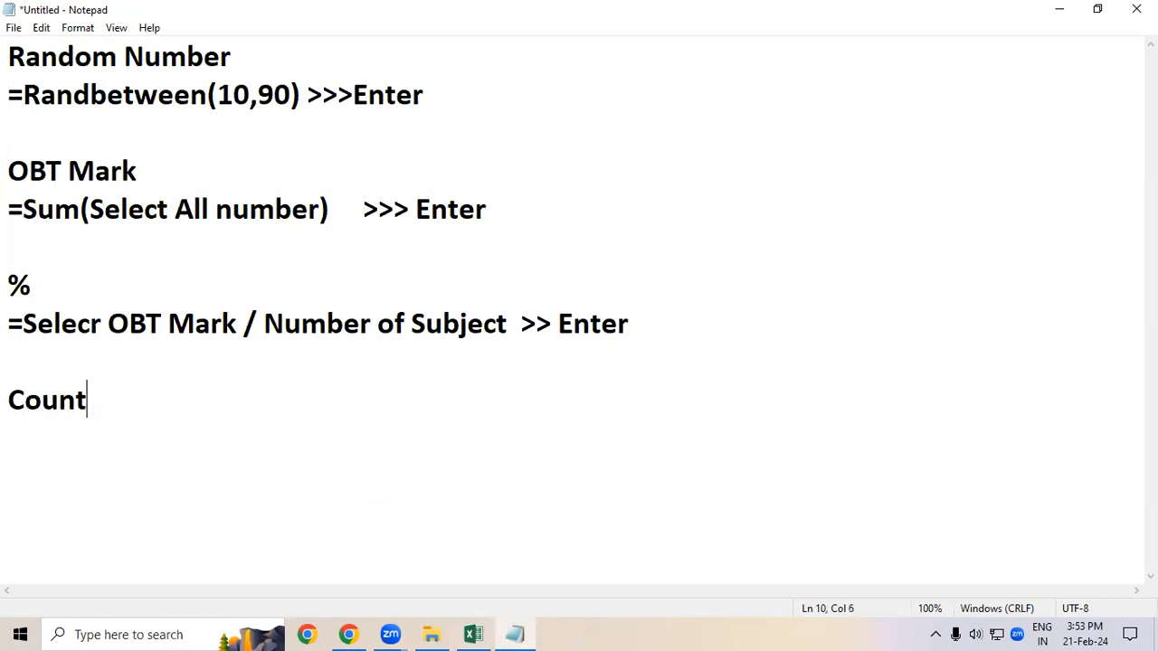
pyautogui.press('Return')
pyautogui.write('=Coun')
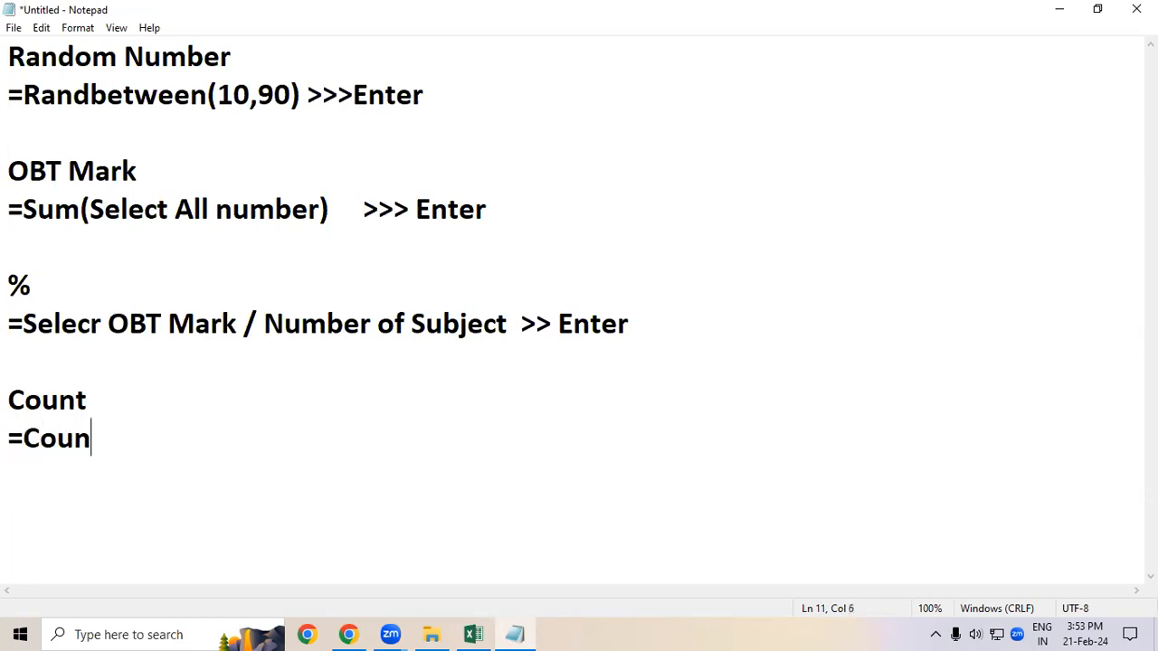
pyautogui.write('tif(Select All n')
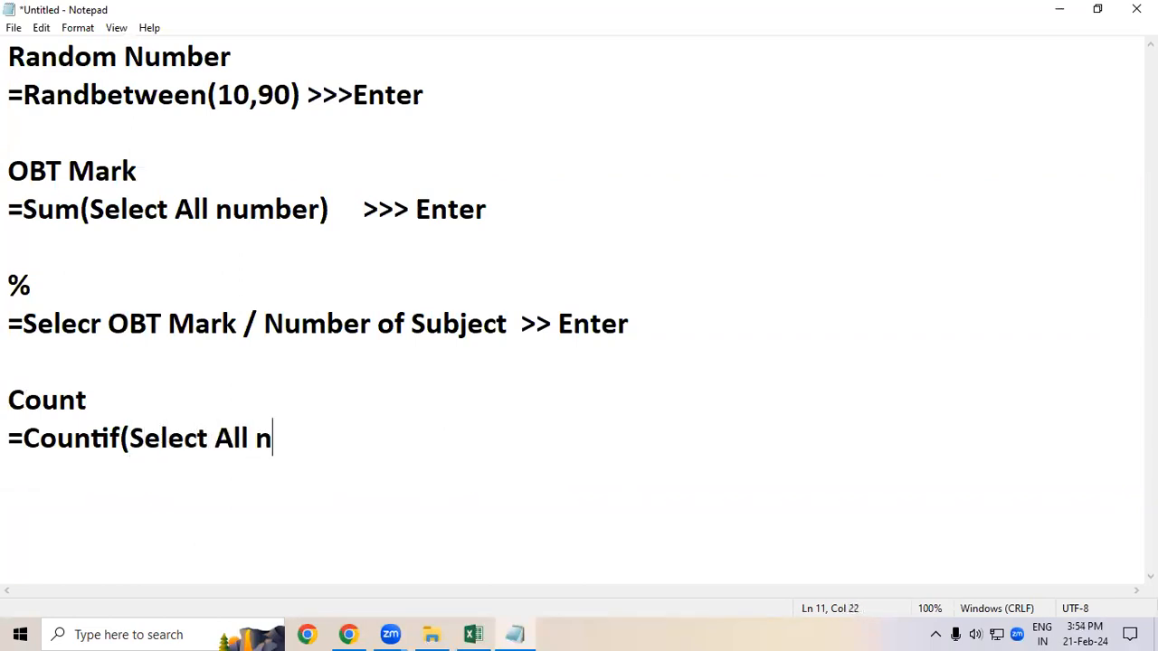
pyautogui.write('umber')
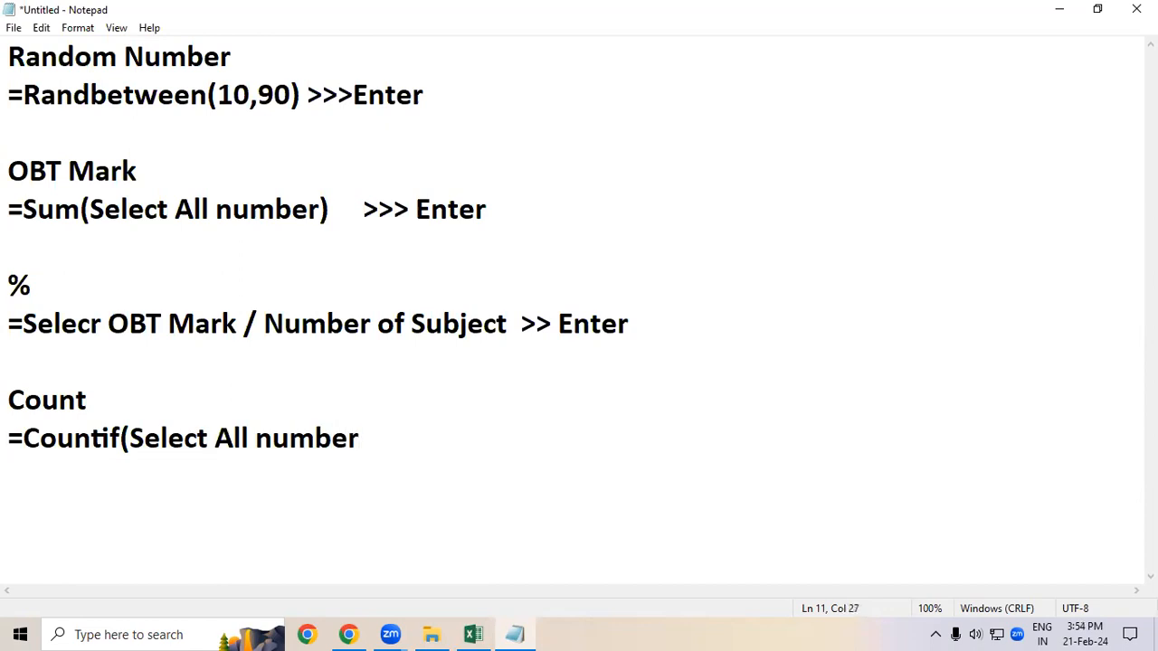
pyautogui.write(' ,"<33")')
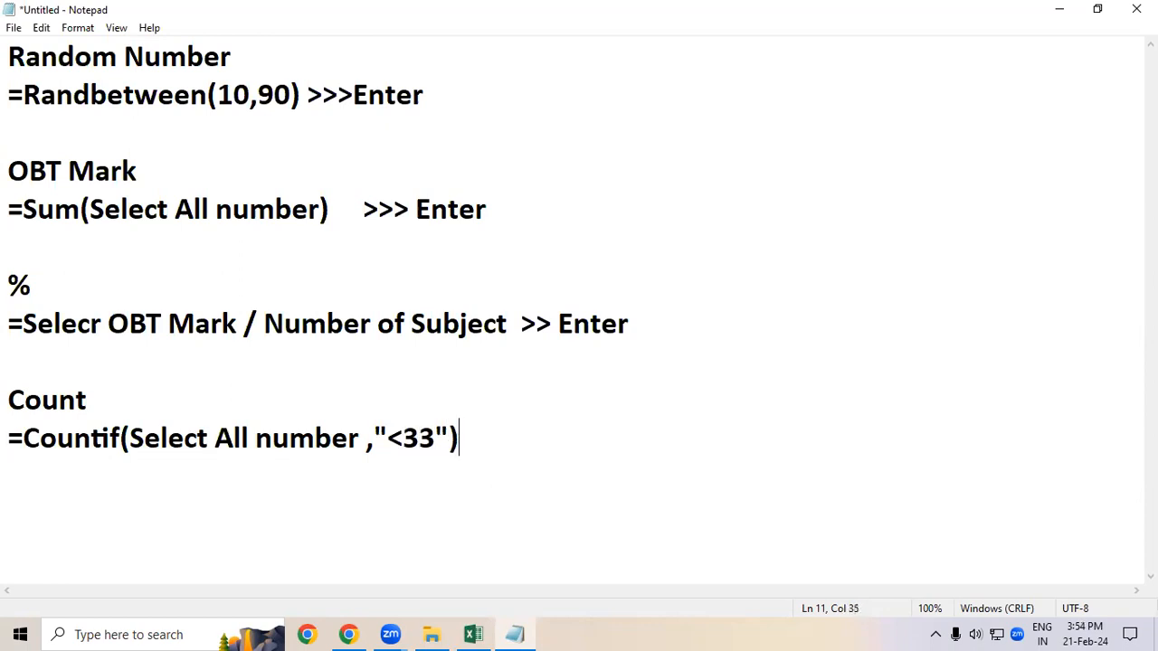
pyautogui.write('    >> Enter')
pyautogui.press('Return')
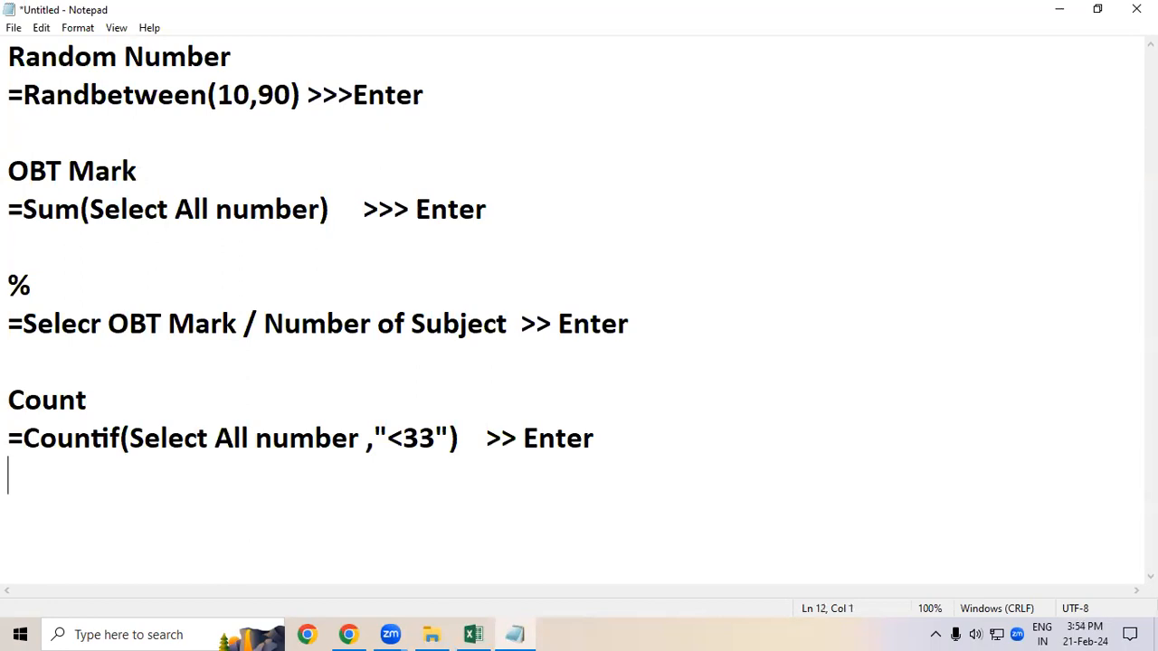
pyautogui.moveTo(624, 440); pyautogui.dragTo(13, 407)
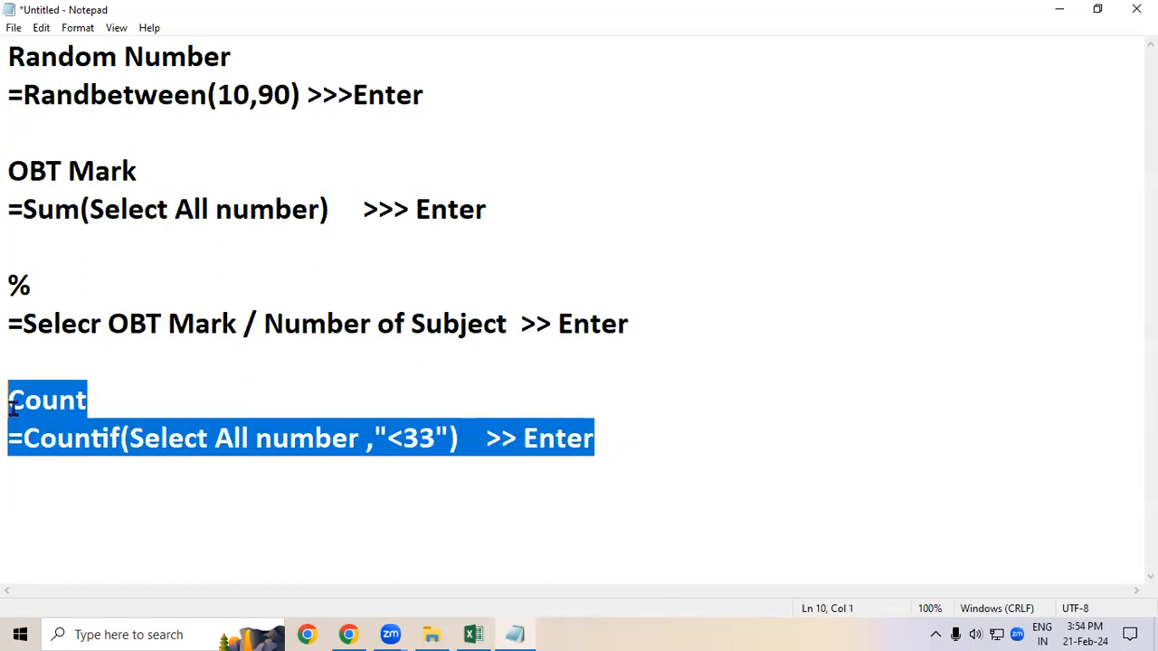
pyautogui.click(20, 465)
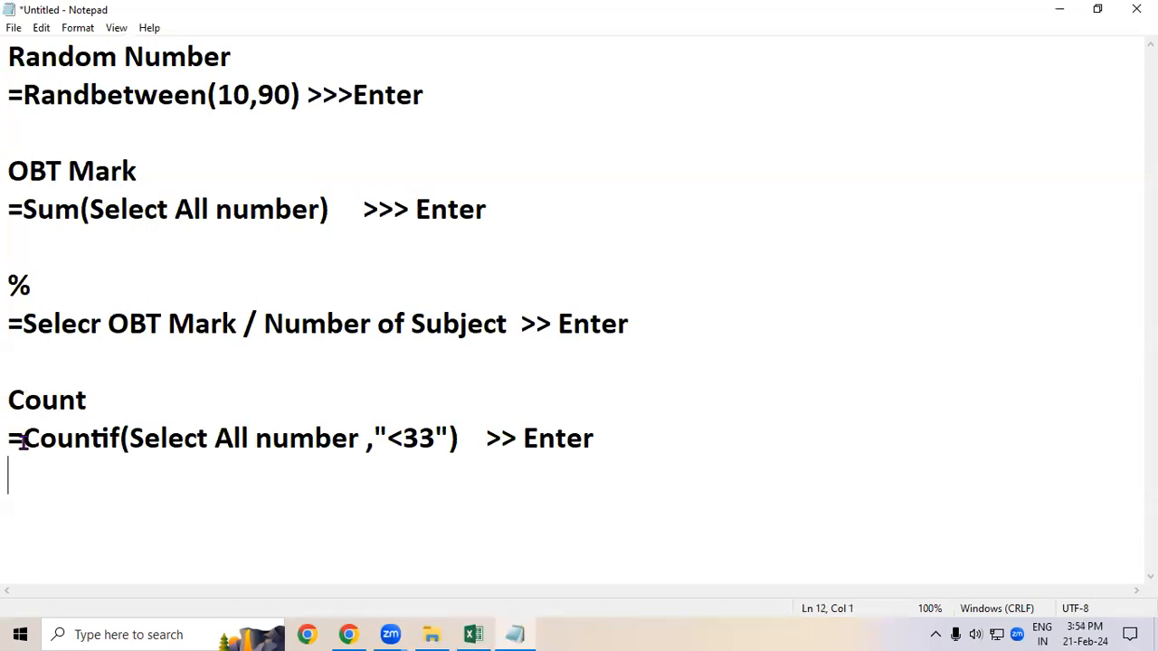
pyautogui.click(473, 633)
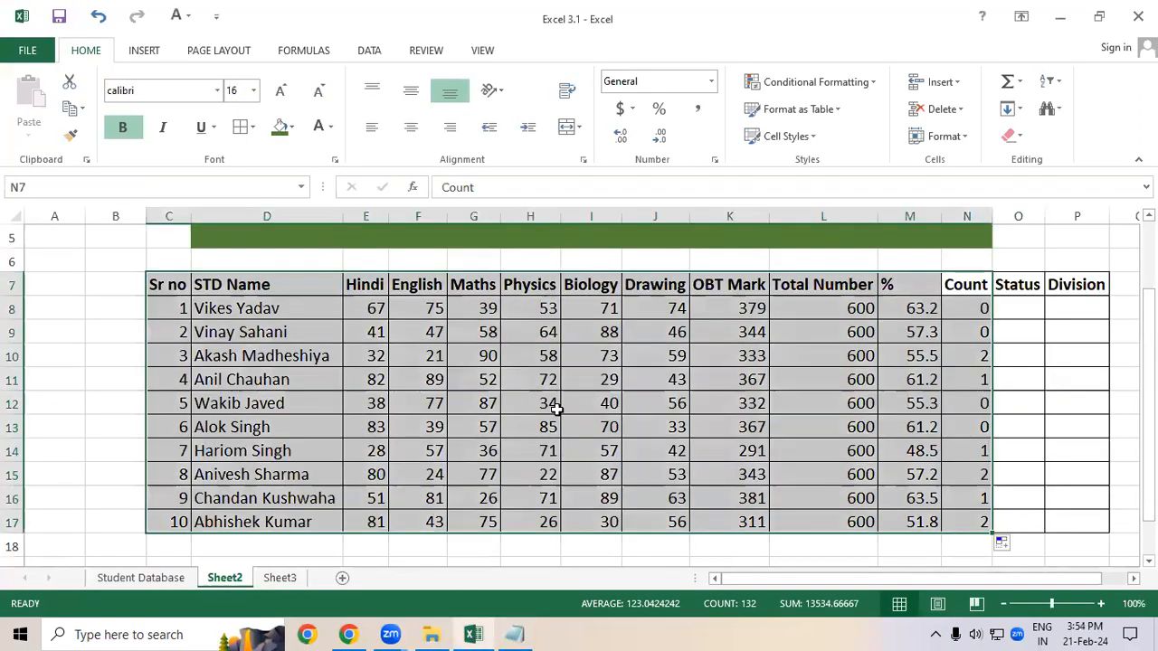
pyautogui.click(559, 406)
pyautogui.click(710, 362)
pyautogui.moveTo(161, 286); pyautogui.dragTo(950, 521)
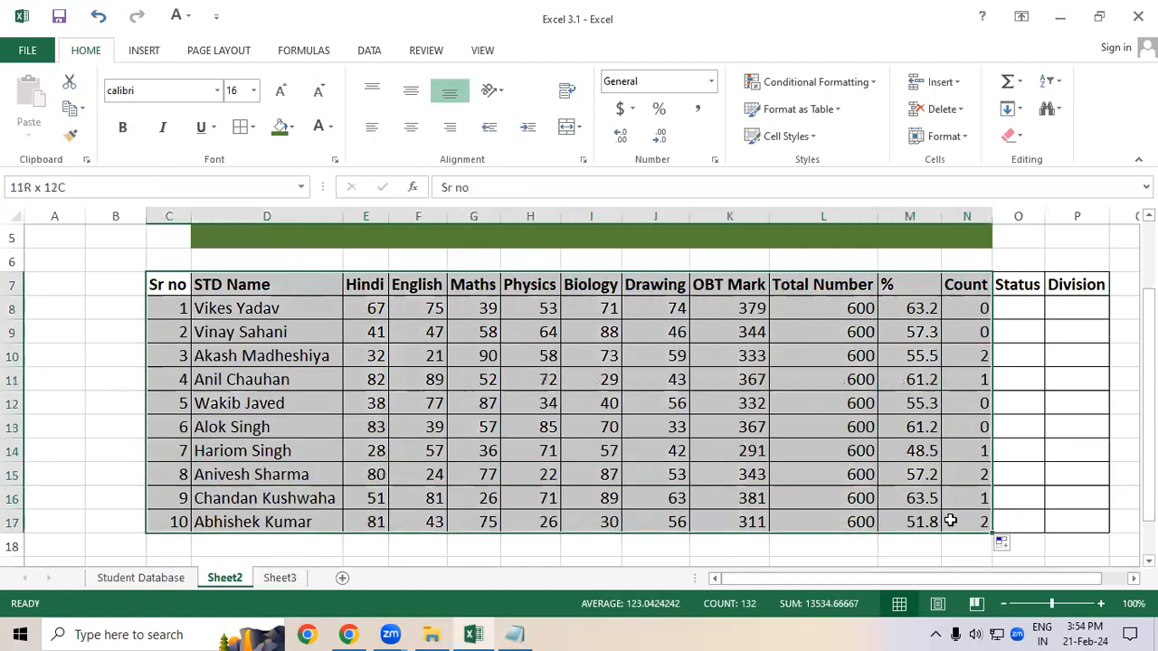
pyautogui.click(650, 400)
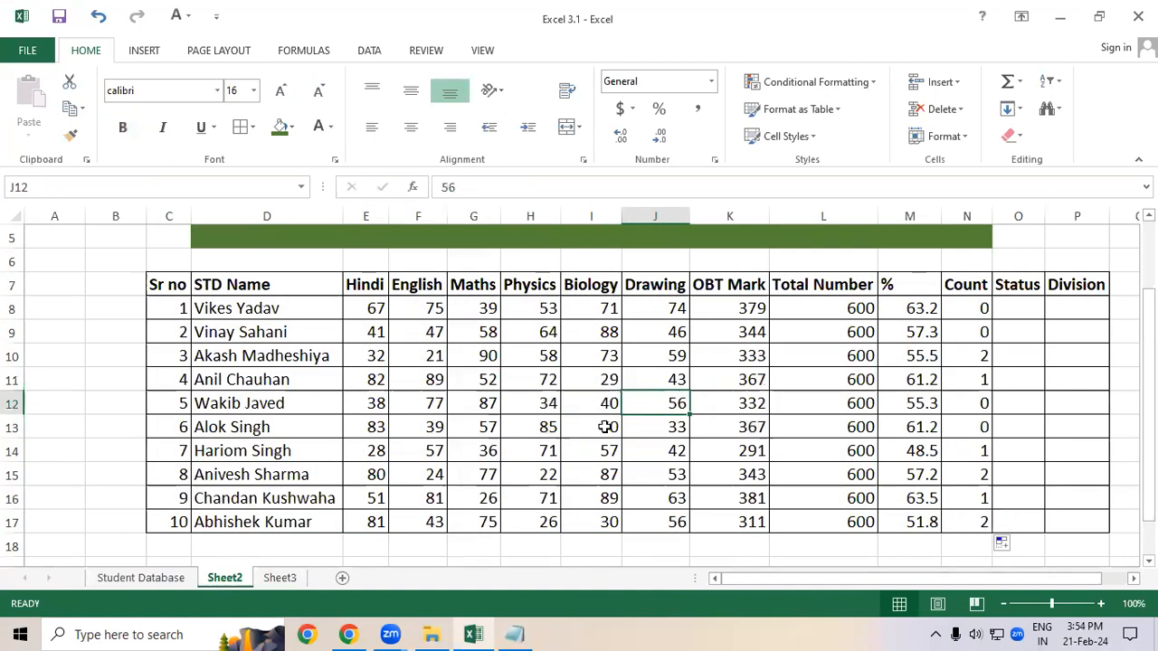
pyautogui.moveTo(1023, 307); pyautogui.dragTo(1060, 534)
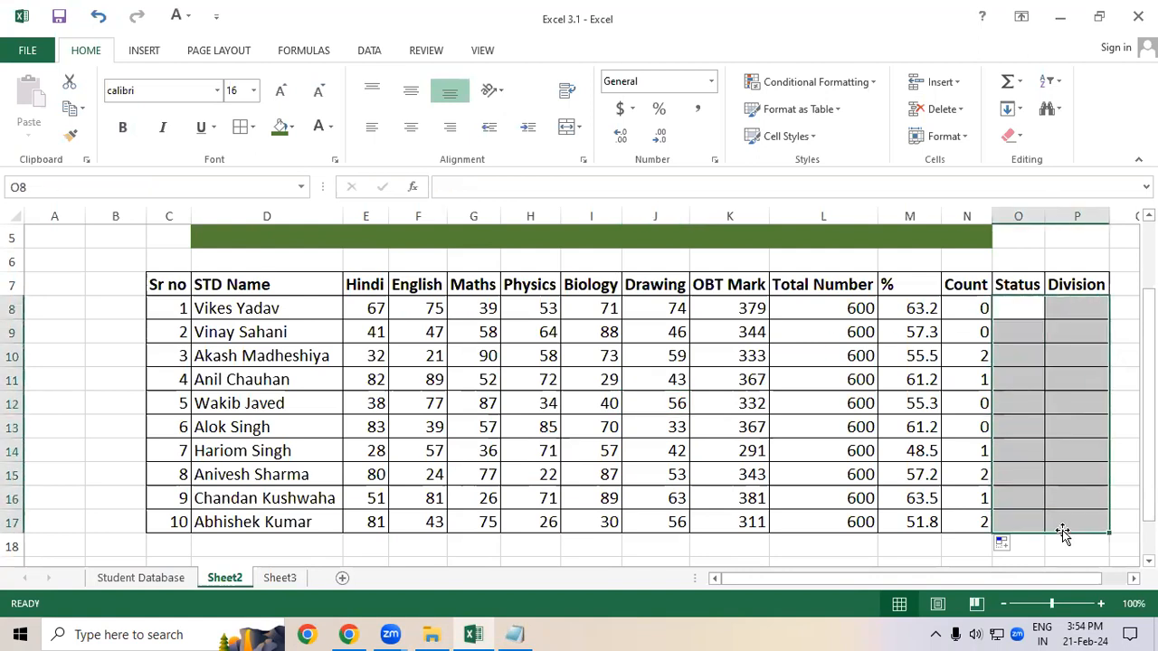
pyautogui.click(1004, 400)
pyautogui.moveTo(1008, 307); pyautogui.dragTo(1058, 520)
pyautogui.click(1023, 452)
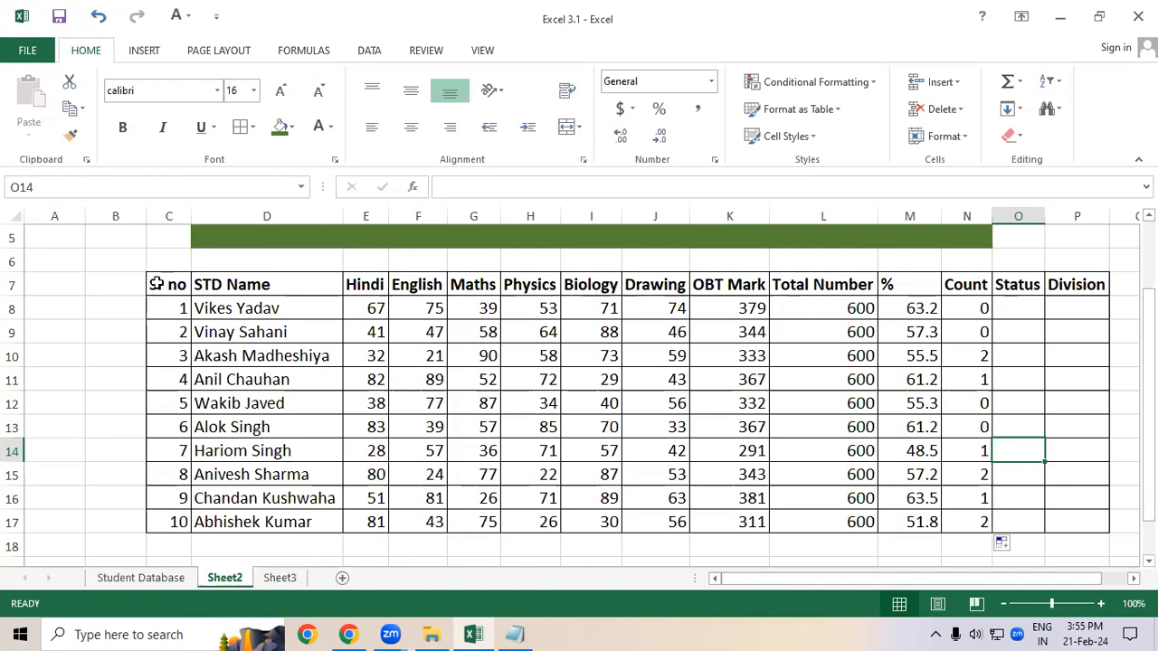
pyautogui.click(223, 347)
pyautogui.moveTo(184, 290); pyautogui.dragTo(719, 471)
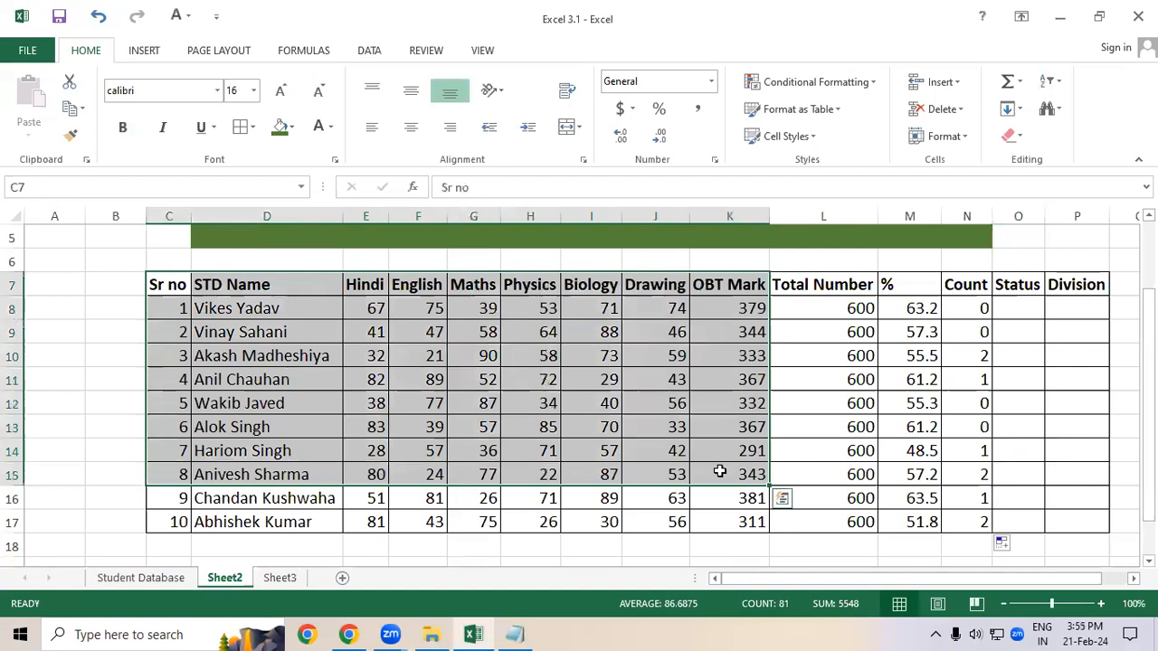
pyautogui.click(695, 405)
# Step: Give the Sheet2 header row C7:P7 a blue fill and white font colour, matching the Student Database headers
pyautogui.click(140, 578)
pyautogui.moveTo(178, 325); pyautogui.dragTo(788, 324)
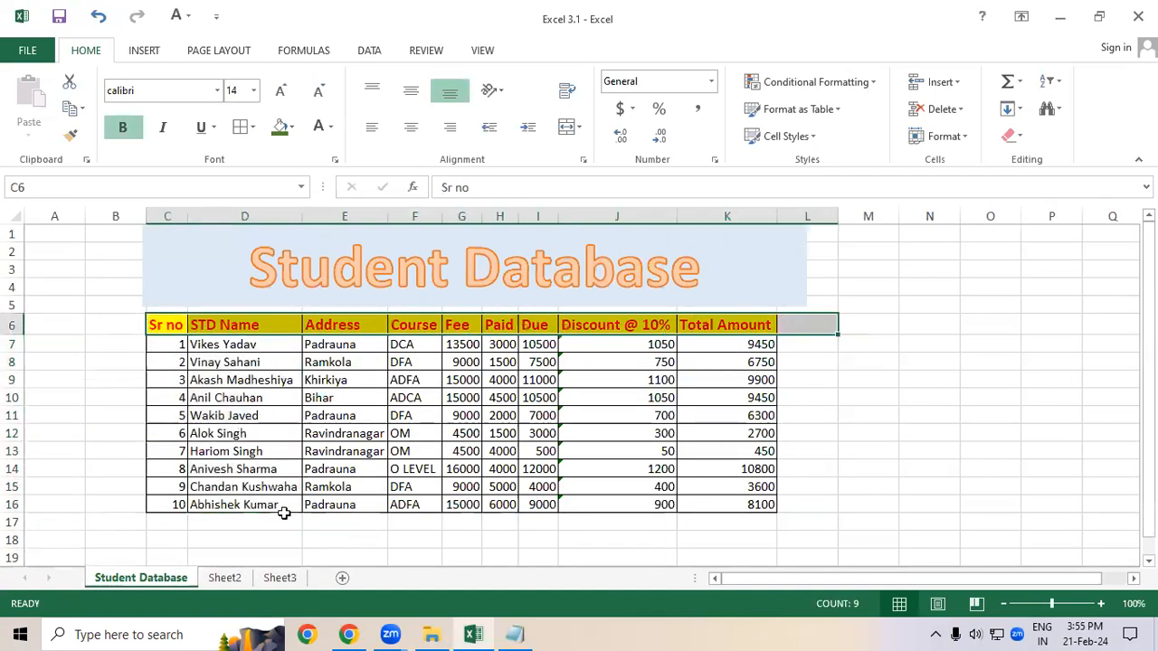
pyautogui.click(225, 578)
pyautogui.click(177, 285)
pyautogui.moveTo(176, 285); pyautogui.dragTo(1095, 280)
pyautogui.click(291, 127)
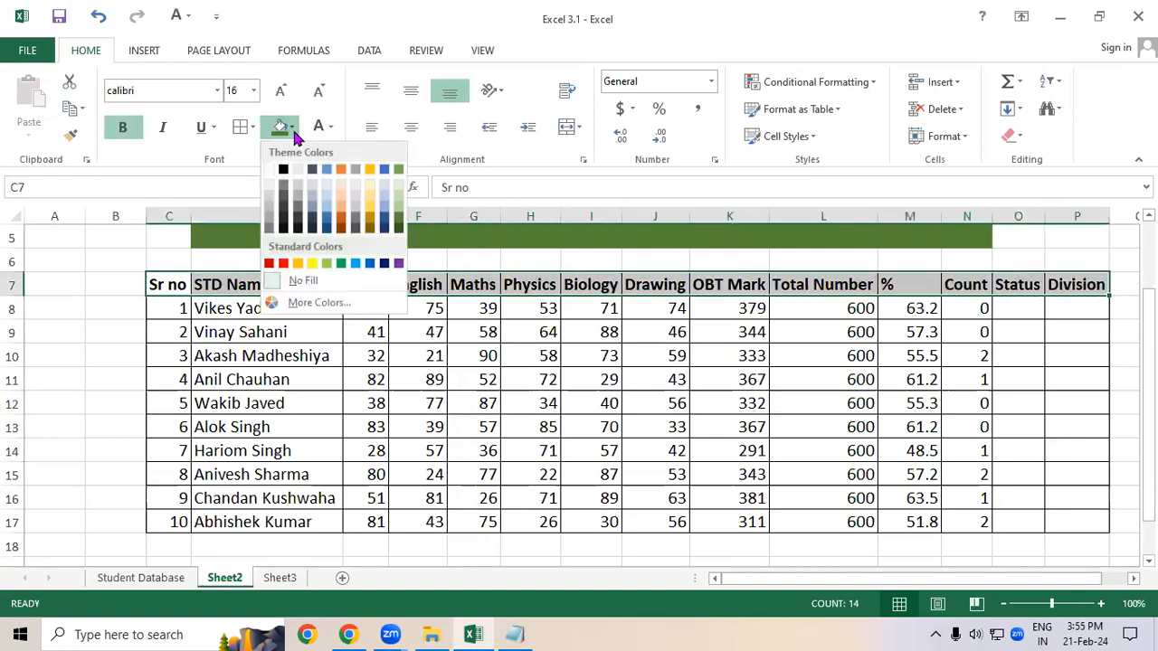
pyautogui.click(310, 165)
pyautogui.click(331, 128)
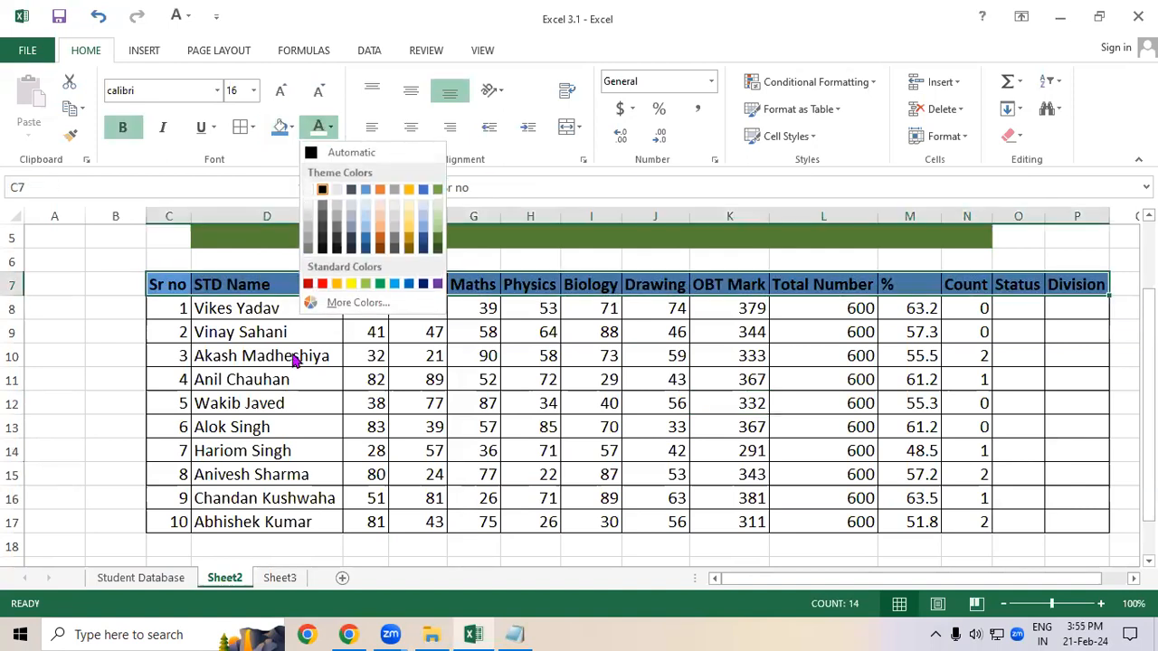
pyautogui.click(309, 188)
pyautogui.click(274, 406)
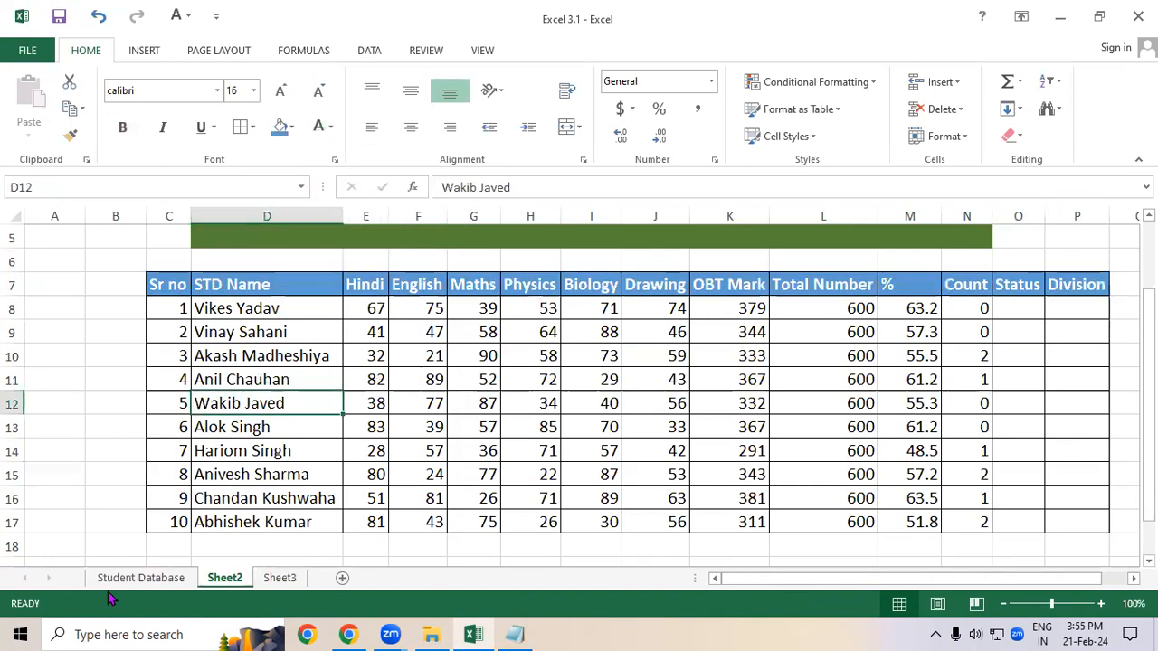
# Step: Rename Sheet2 as Student Marsheet
pyautogui.click(140, 579)
pyautogui.click(227, 579)
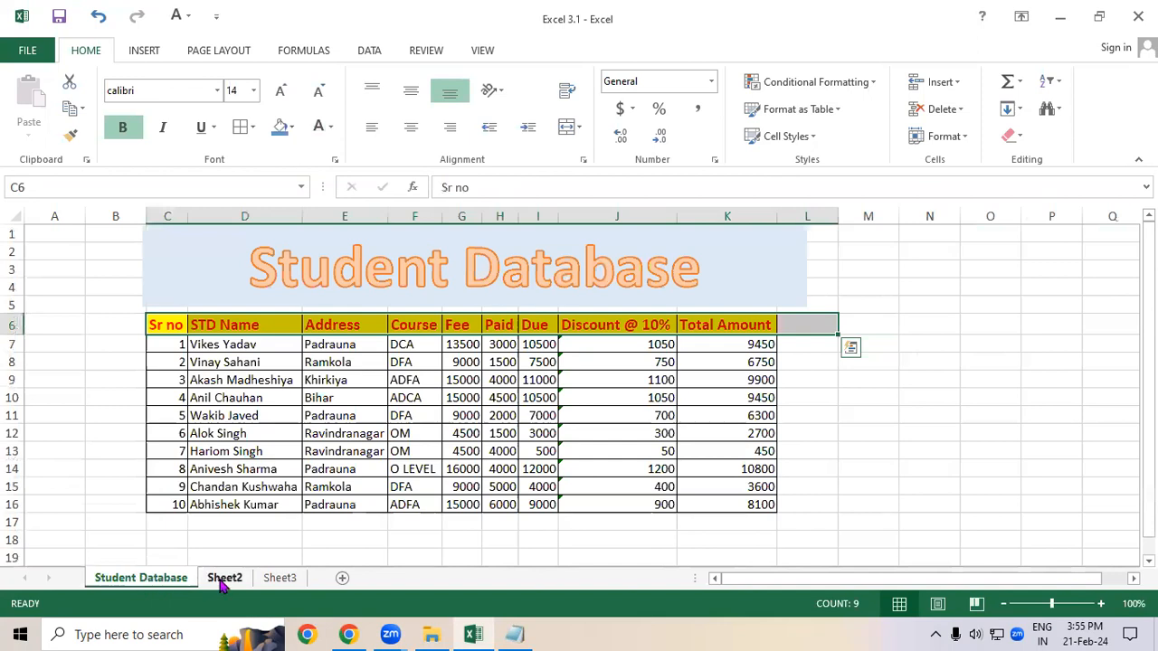
pyautogui.doubleClick(228, 579)
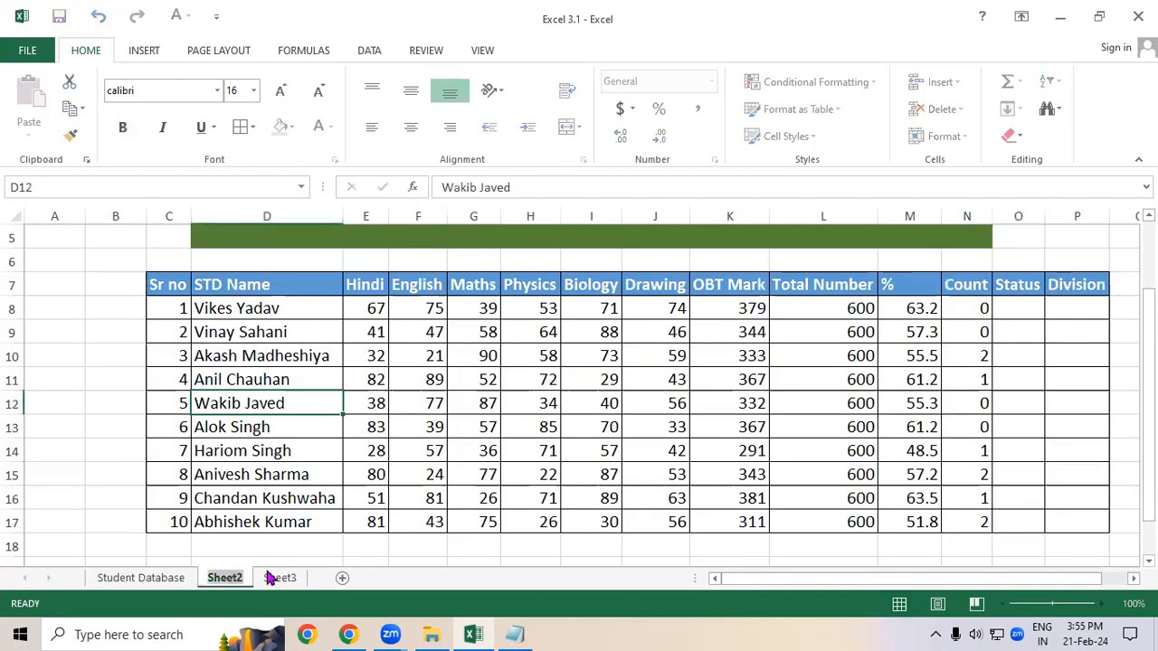
pyautogui.write('Stud')
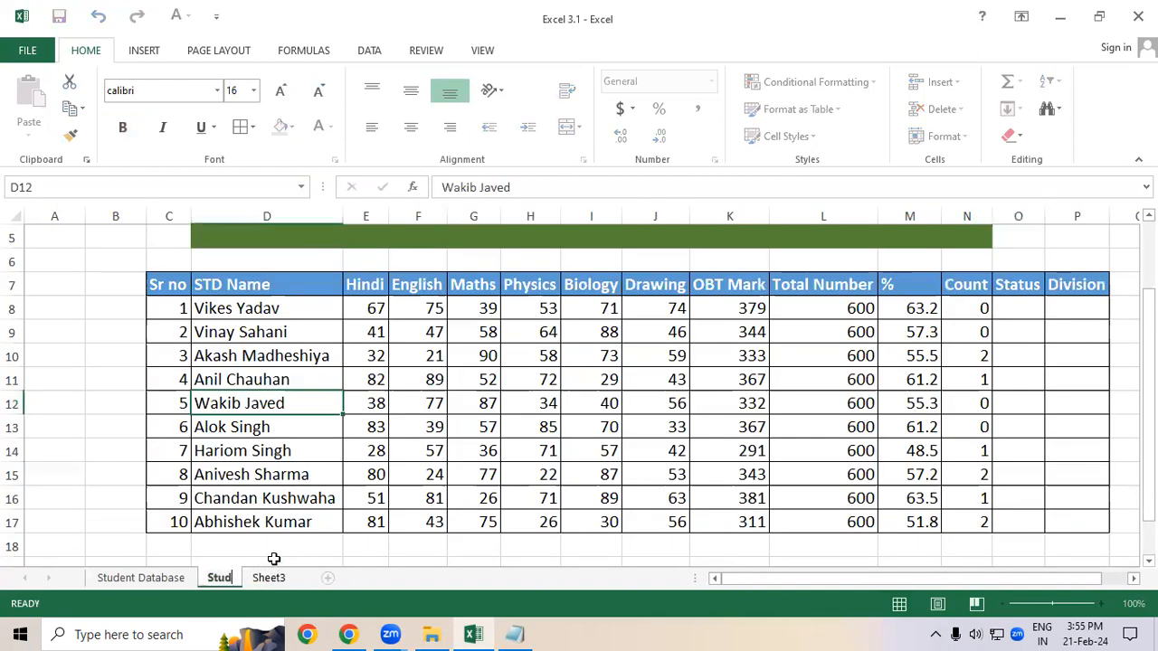
pyautogui.write('ent Marsheet')
pyautogui.press('Return')
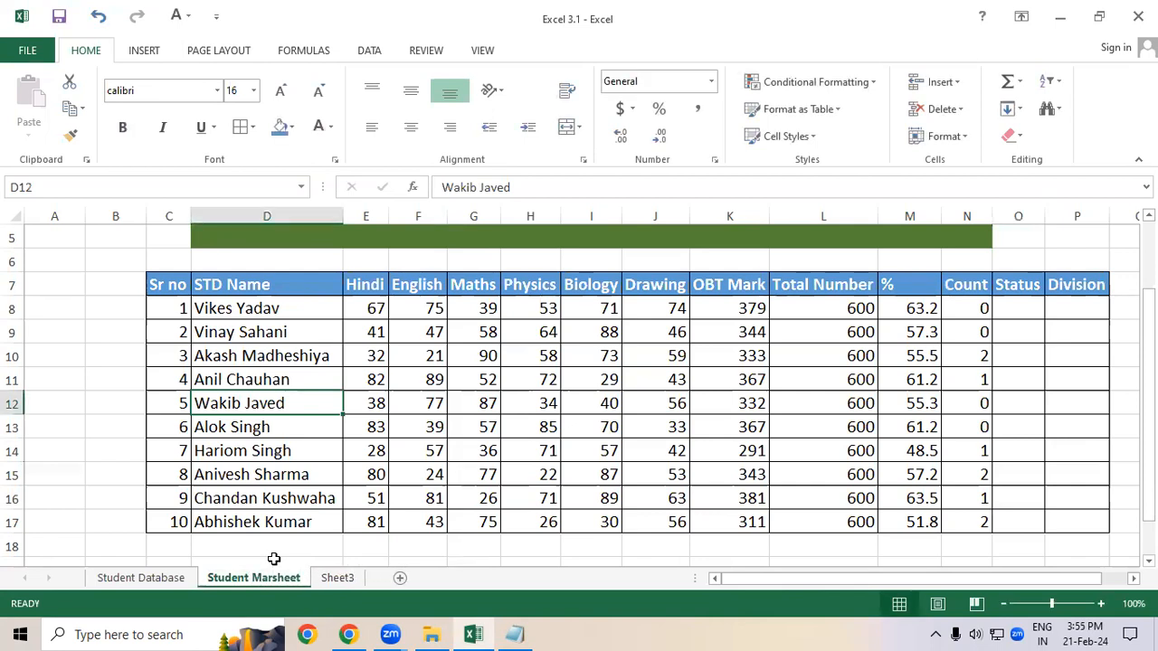
# Step: Open the Student Database sheet and give its tab a red tab colour
pyautogui.click(140, 579)
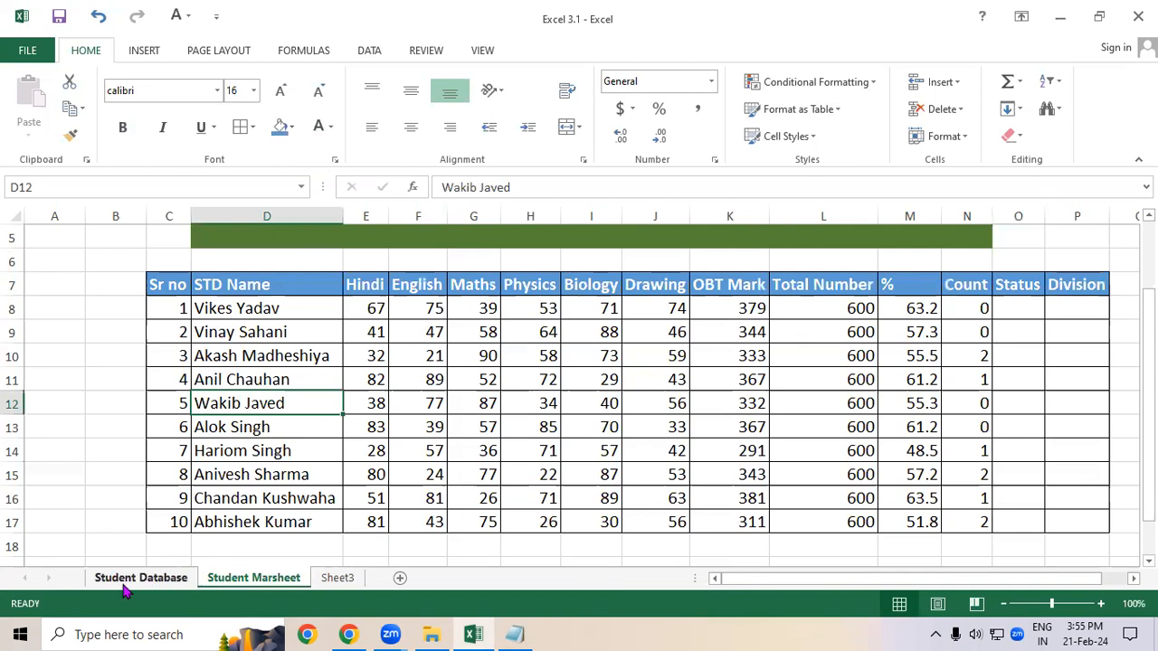
pyautogui.click(258, 579)
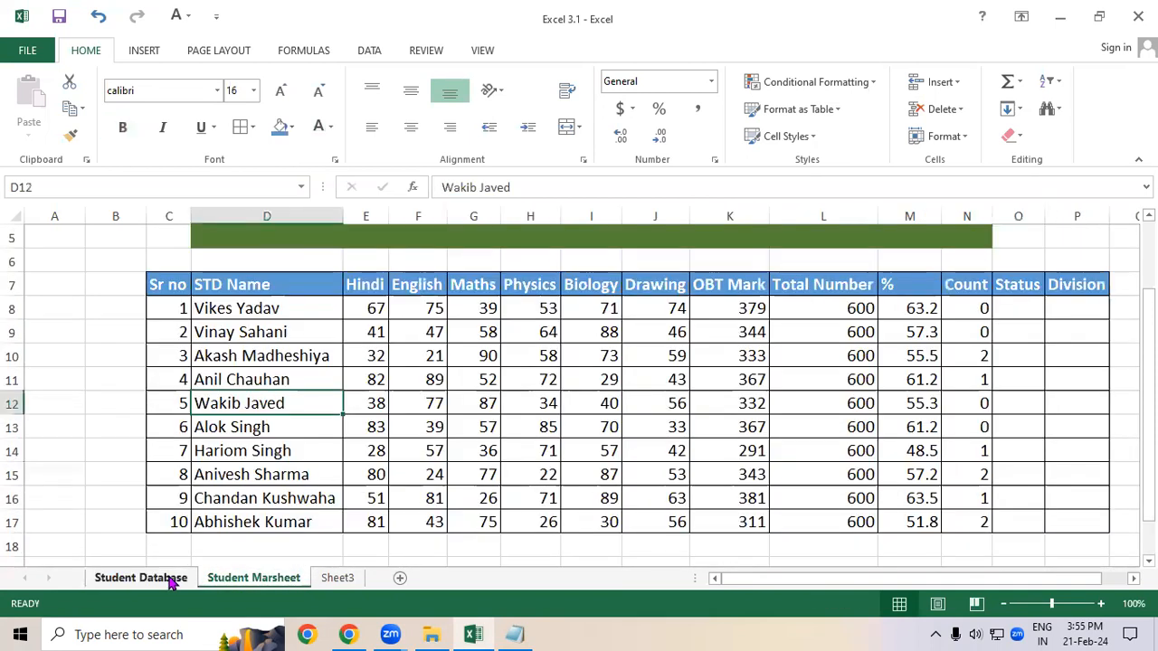
pyautogui.click(172, 579)
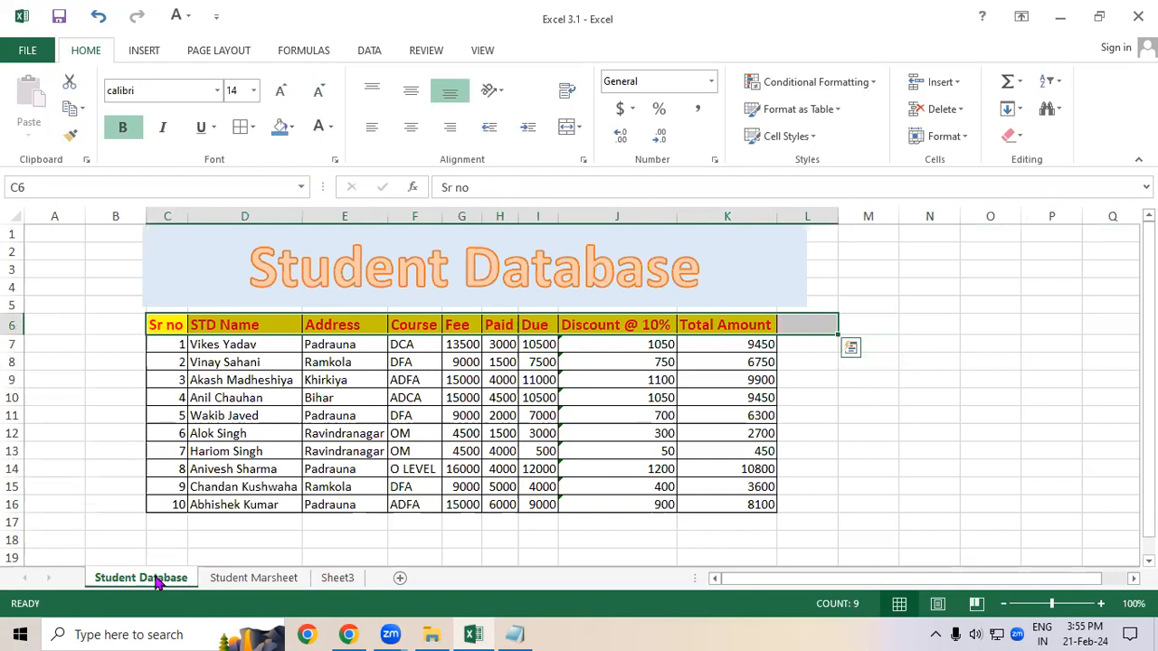
pyautogui.rightClick(158, 584)
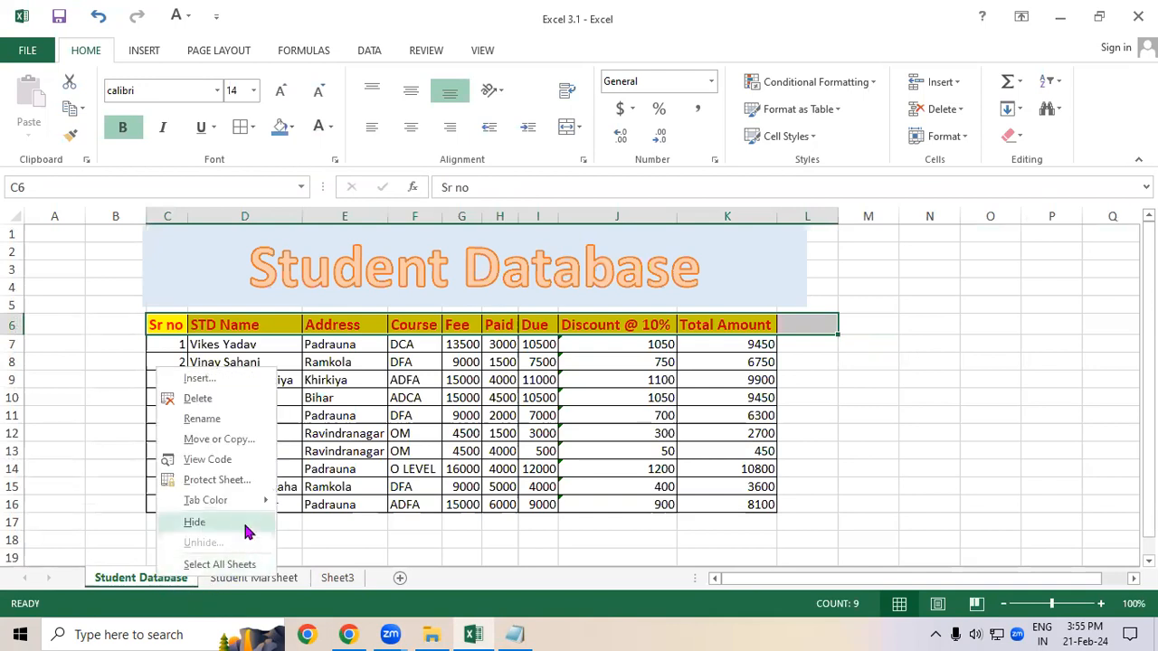
pyautogui.moveTo(234, 509)
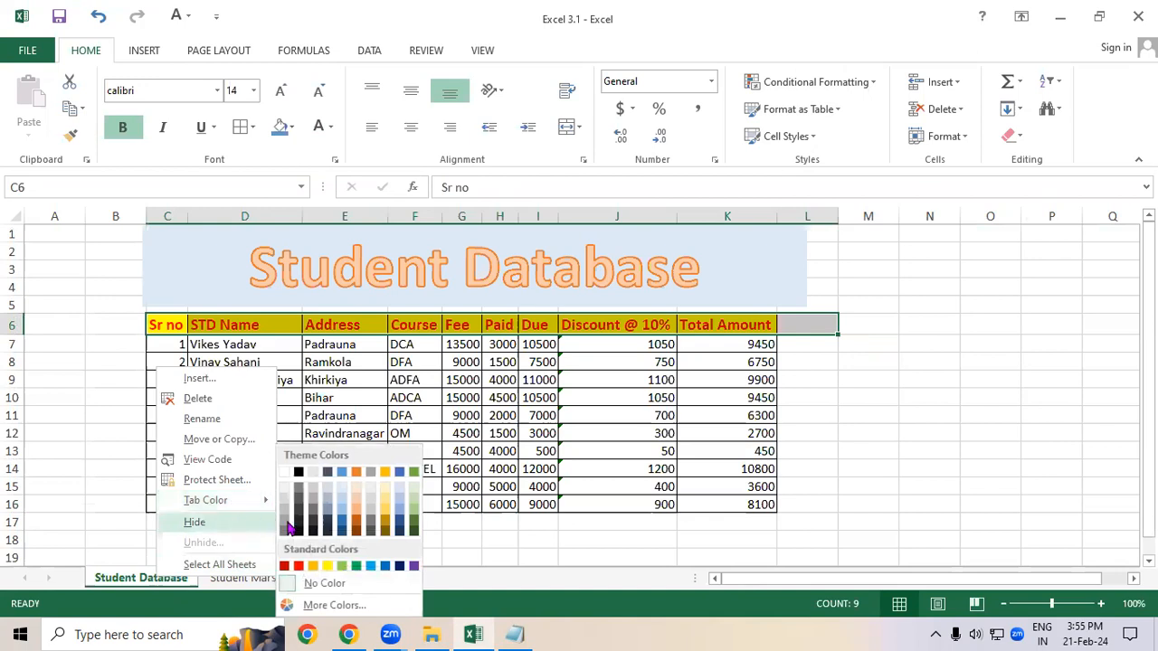
pyautogui.click(300, 566)
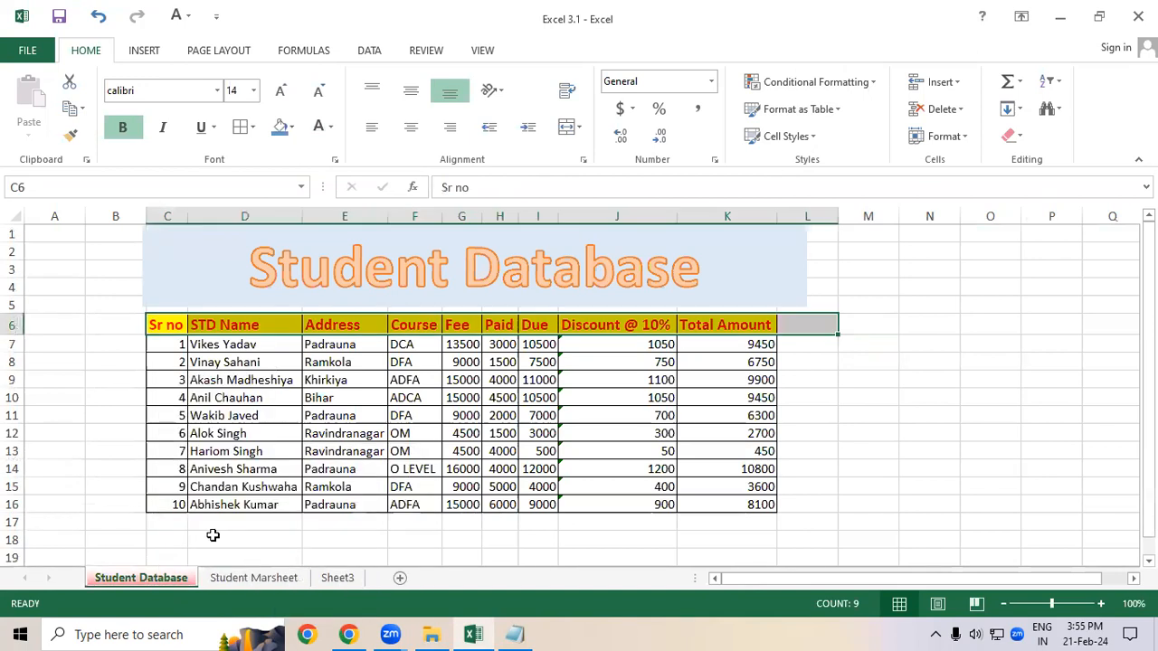
pyautogui.click(209, 538)
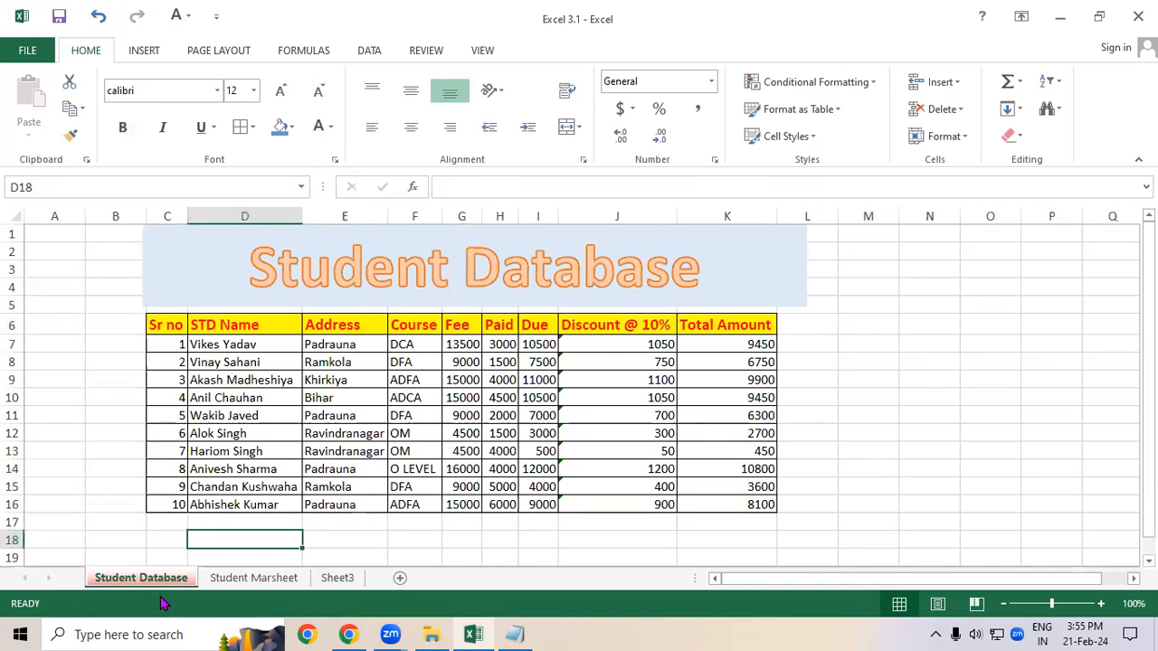
pyautogui.click(222, 583)
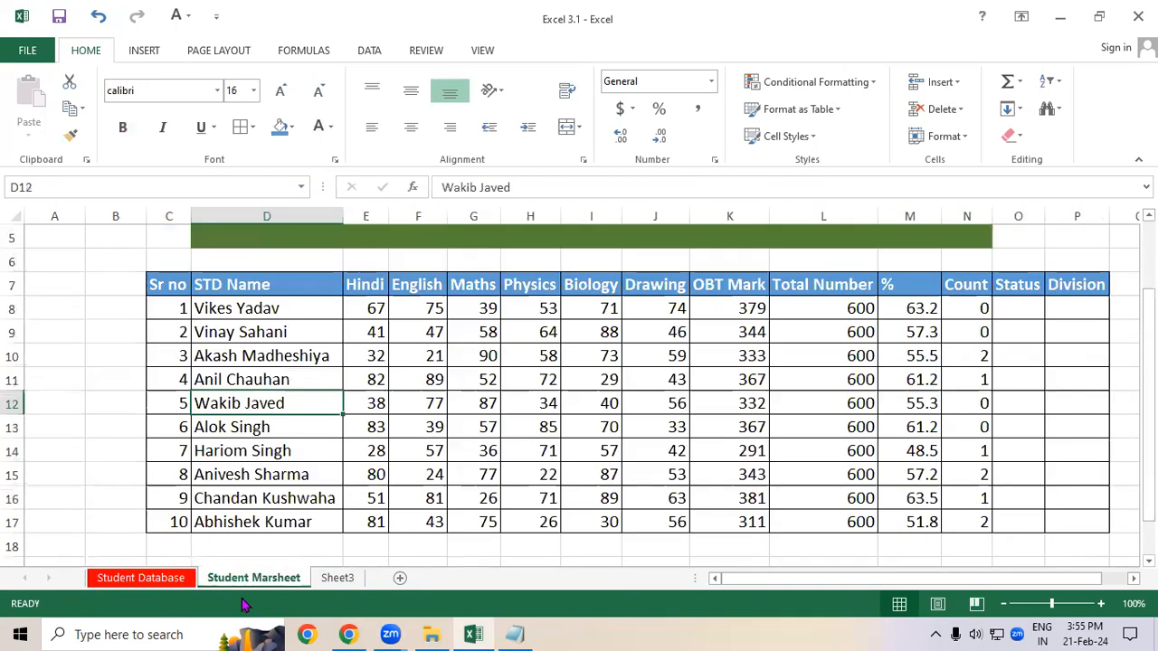
# Step: Give the Student Marsheet tab a green tab colour and return to that sheet
pyautogui.rightClick(253, 578)
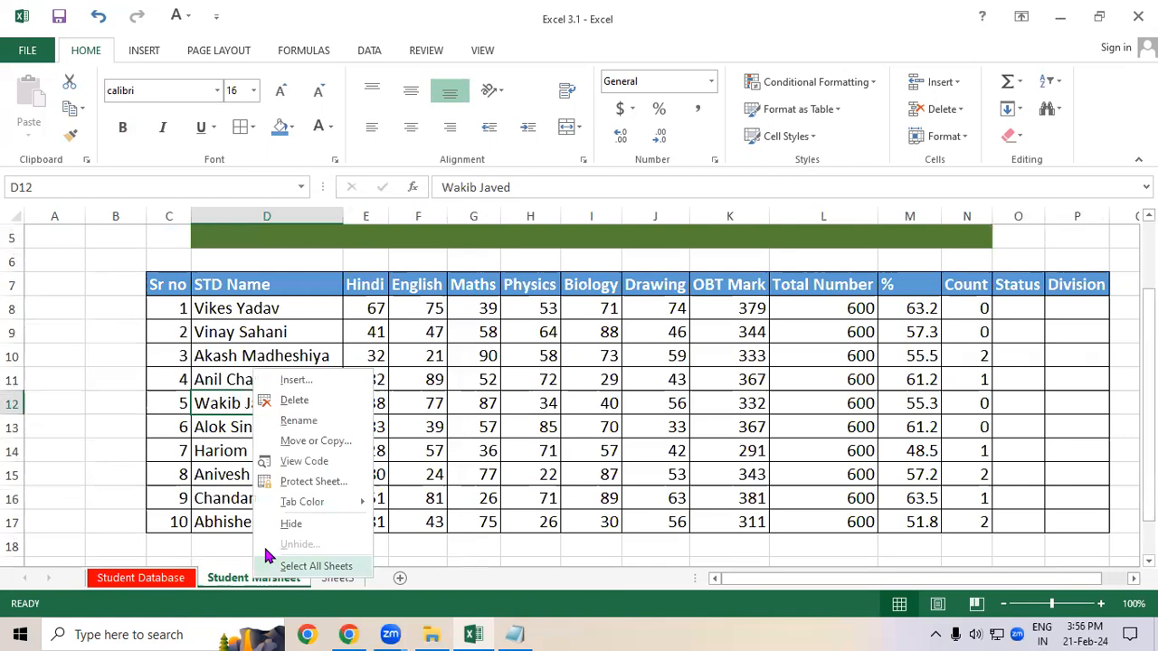
pyautogui.moveTo(292, 503)
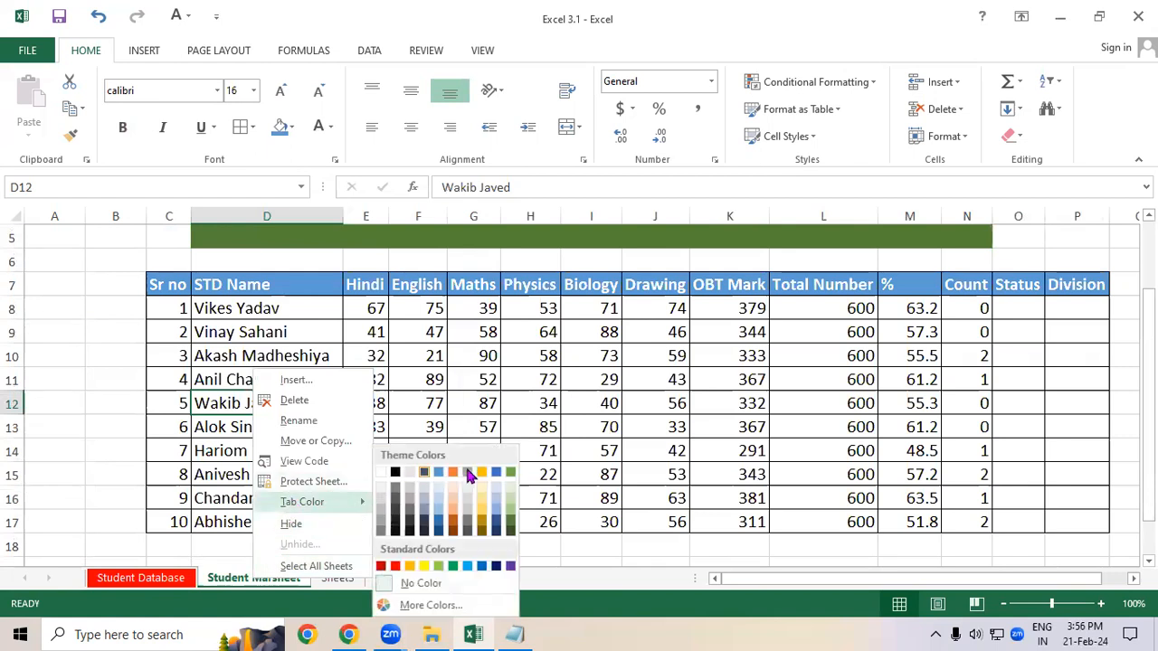
pyautogui.click(451, 568)
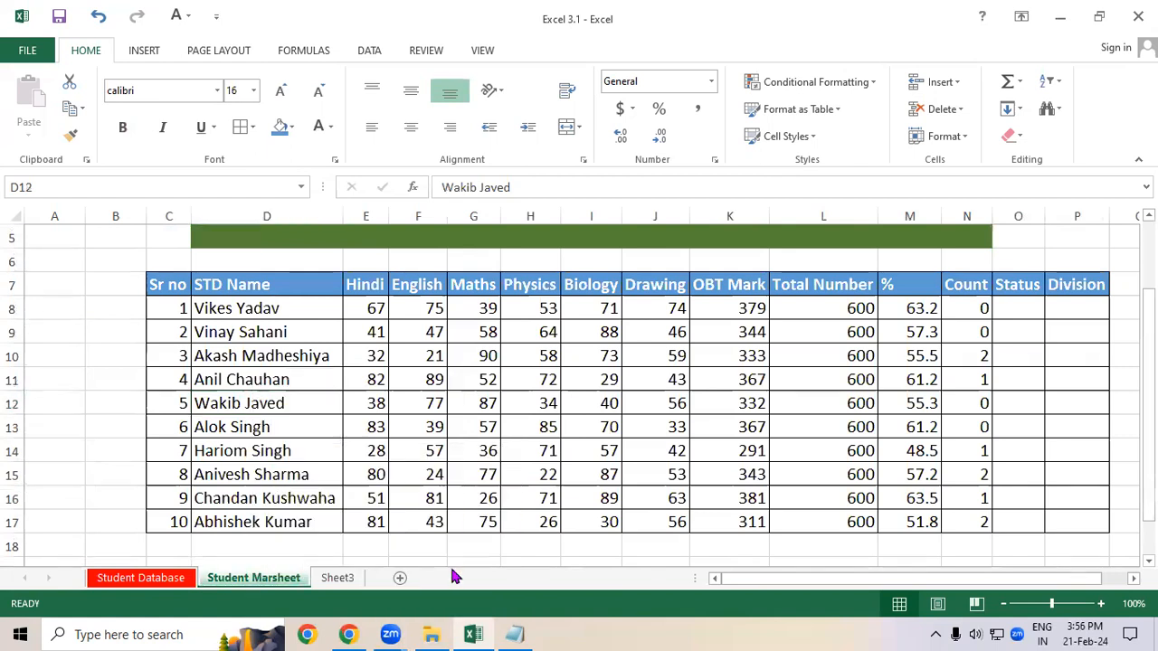
pyautogui.click(150, 582)
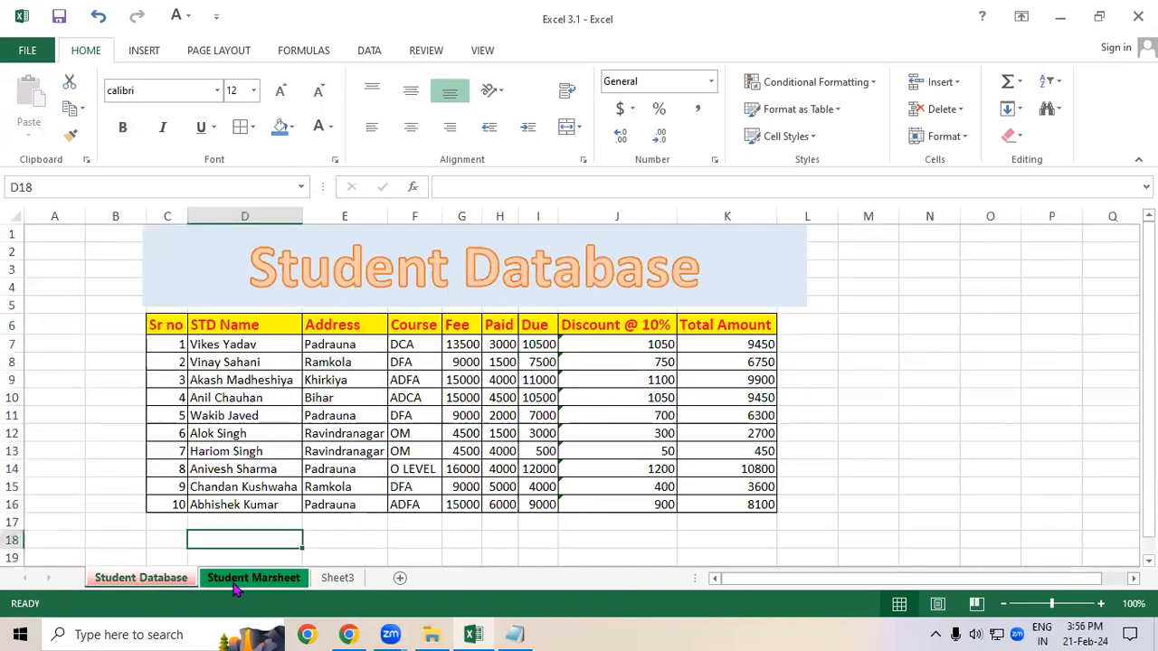
pyautogui.click(231, 584)
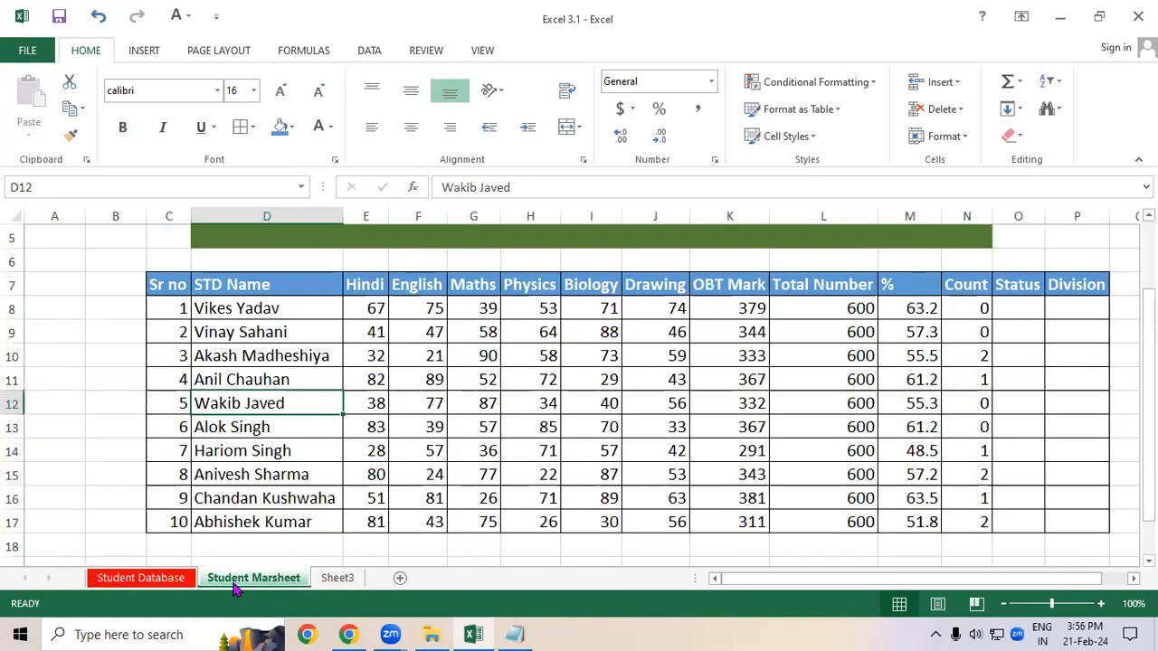
# Step: Review the marks table and the empty Status and Division columns beside it
pyautogui.click(649, 358)
pyautogui.scroll(1, 649, 359)
pyautogui.scroll(-1, 588, 356)
pyautogui.moveTo(165, 286); pyautogui.dragTo(962, 465)
pyautogui.moveTo(1019, 288); pyautogui.dragTo(1048, 520)
pyautogui.click(870, 476)
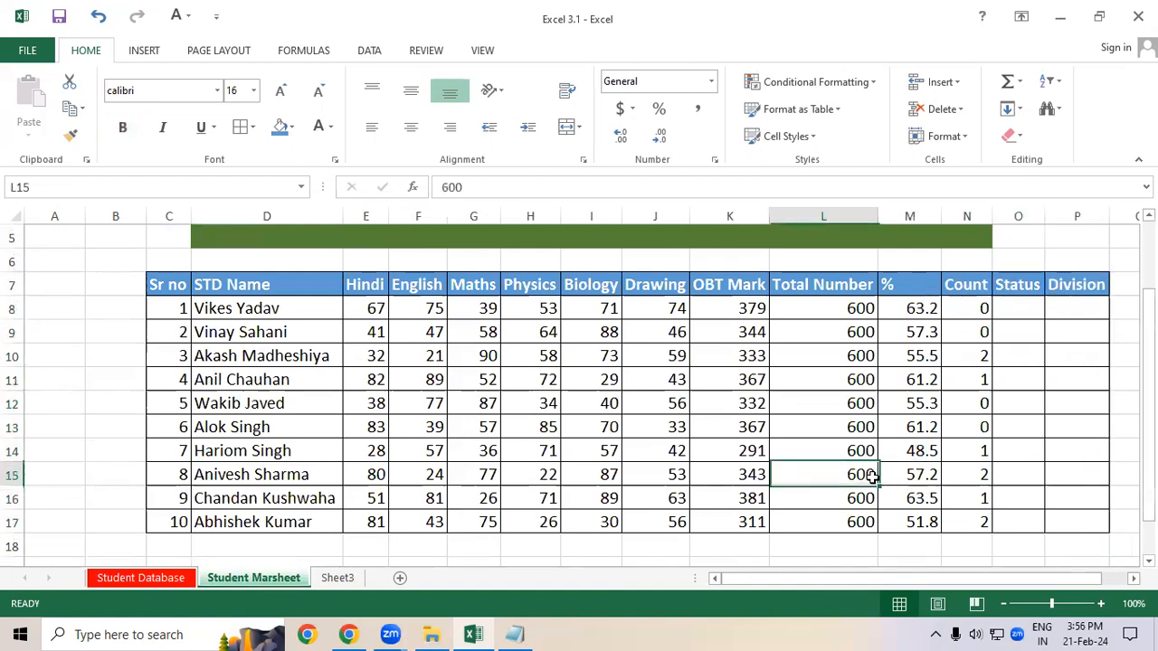